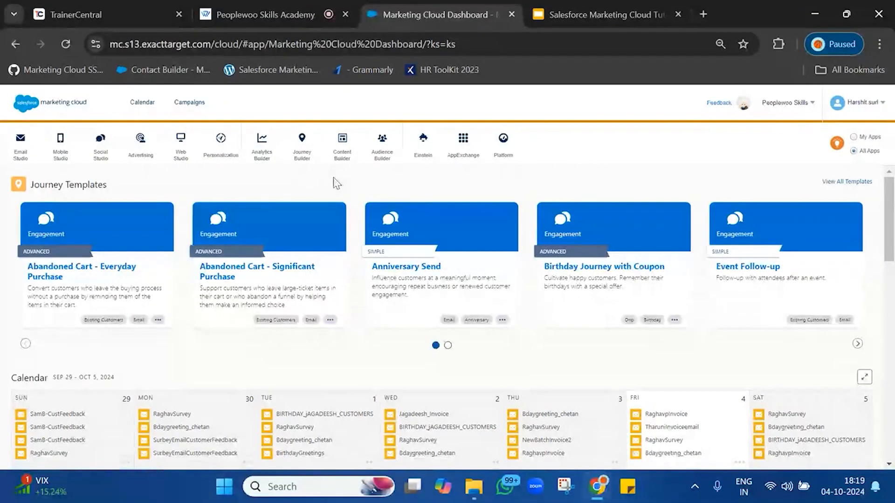
# Open Sticky Notes to show the invoice and survey requirements note over the dashboard.
pyautogui.click(621, 490)
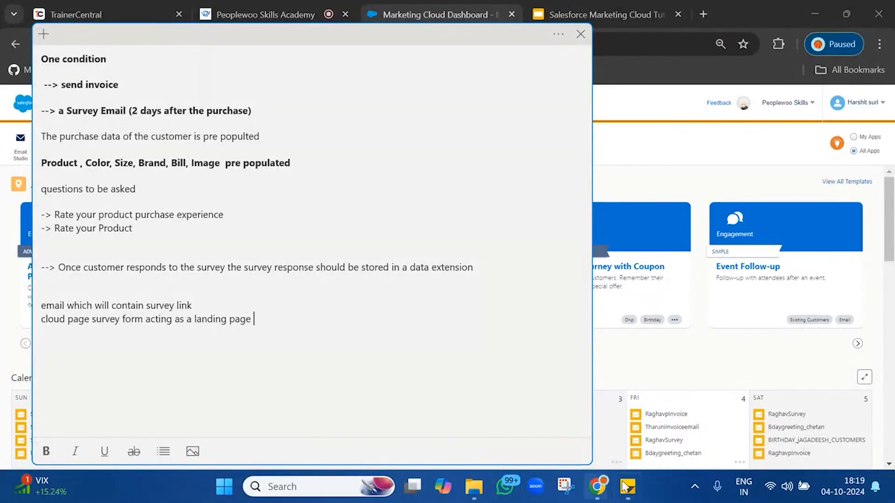
# Open the Loyalty Program note from the Sticky Notes notes list.
pyautogui.rightClick(632, 488)
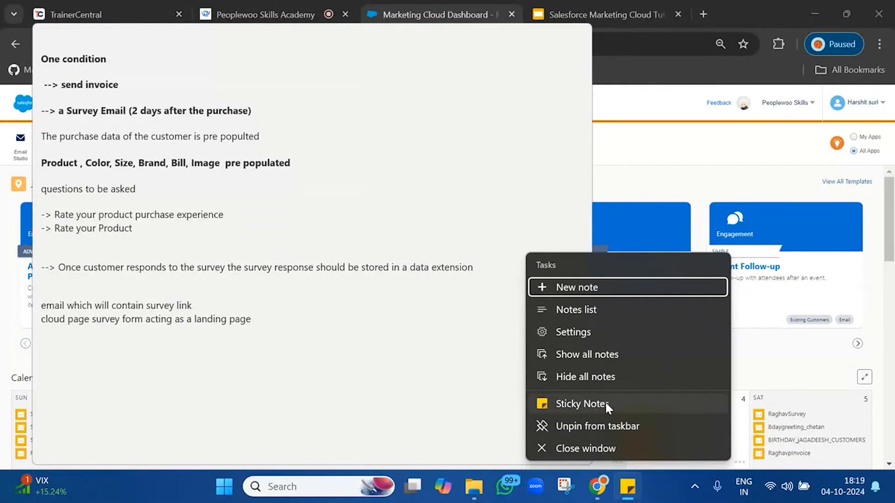
pyautogui.click(601, 319)
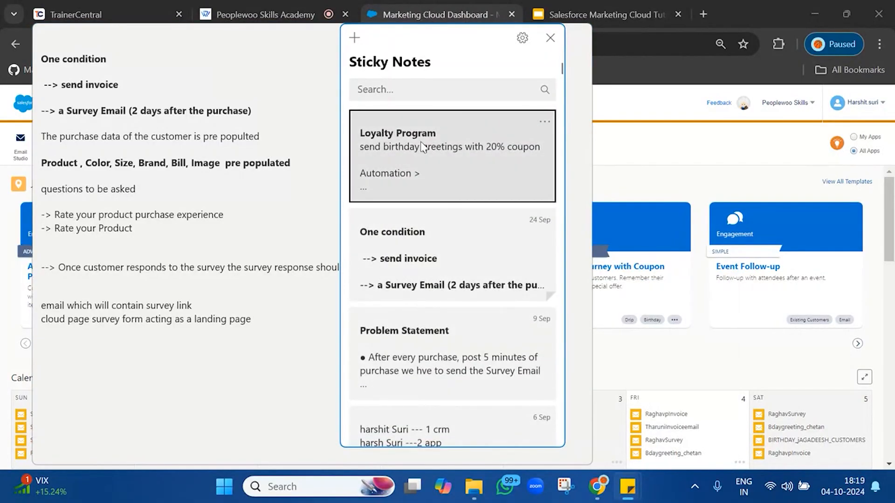
pyautogui.click(407, 135)
pyautogui.scroll(-8, 314, 280)
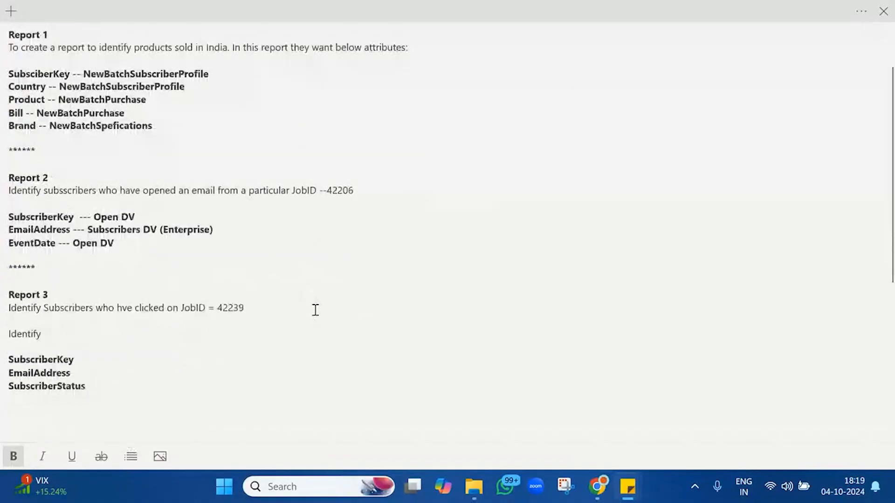
pyautogui.scroll(1, 315, 310)
pyautogui.click(136, 340)
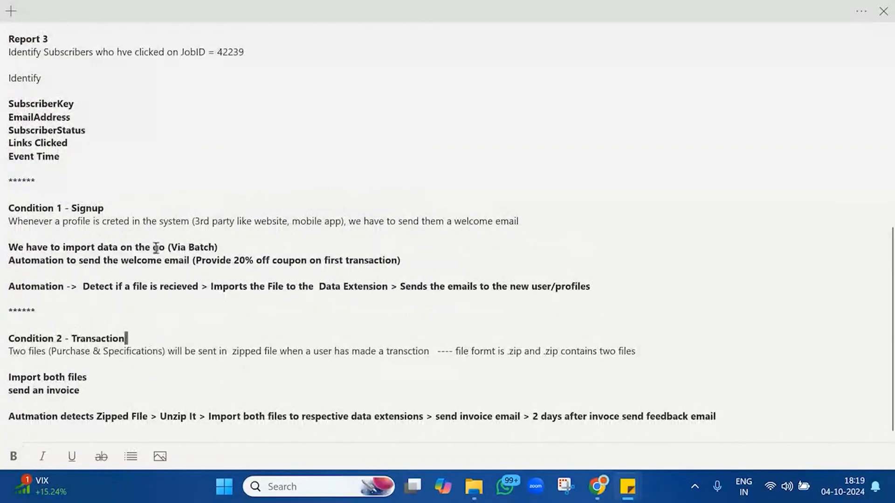
pyautogui.click(173, 195)
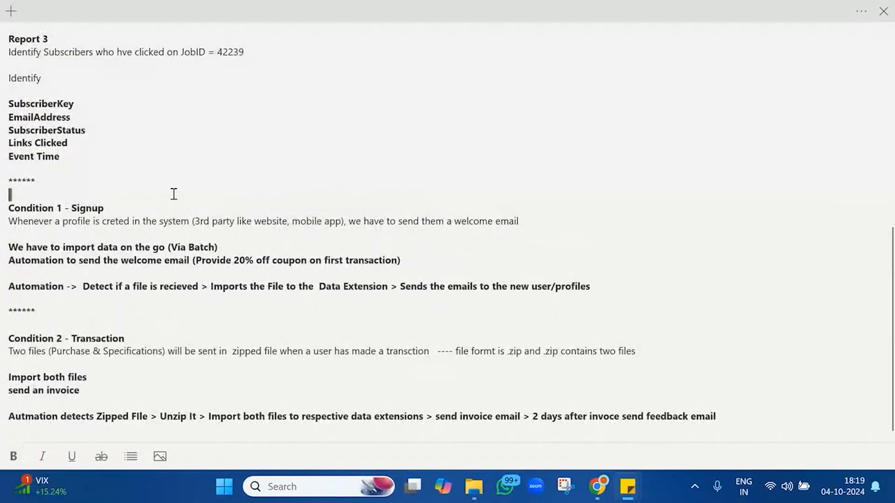
pyautogui.tripleClick(151, 332)
# Add the heading 'Condition 3- Data Backup/ Export' at the end of the note.
pyautogui.click(733, 415)
pyautogui.press('Return')
pyautogui.press('Return')
pyautogui.press('Return')
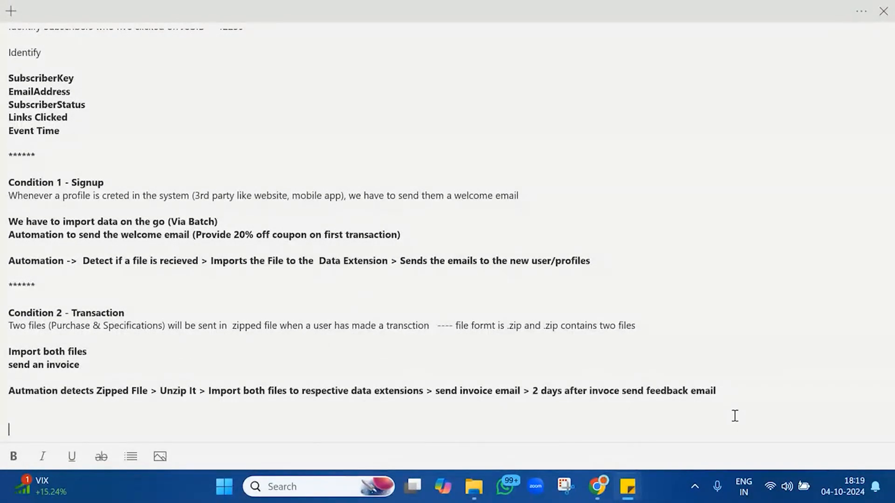
pyautogui.write('Condition 3- Data Backup')
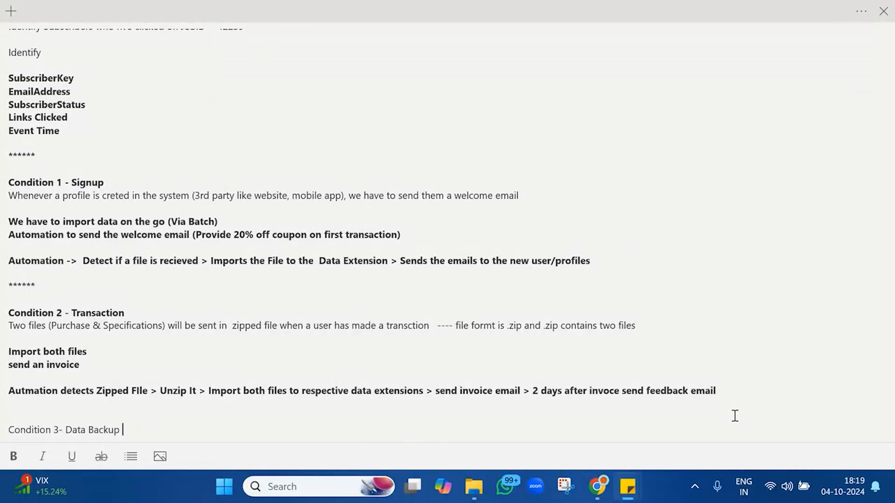
pyautogui.press('Return')
pyautogui.press('Return')
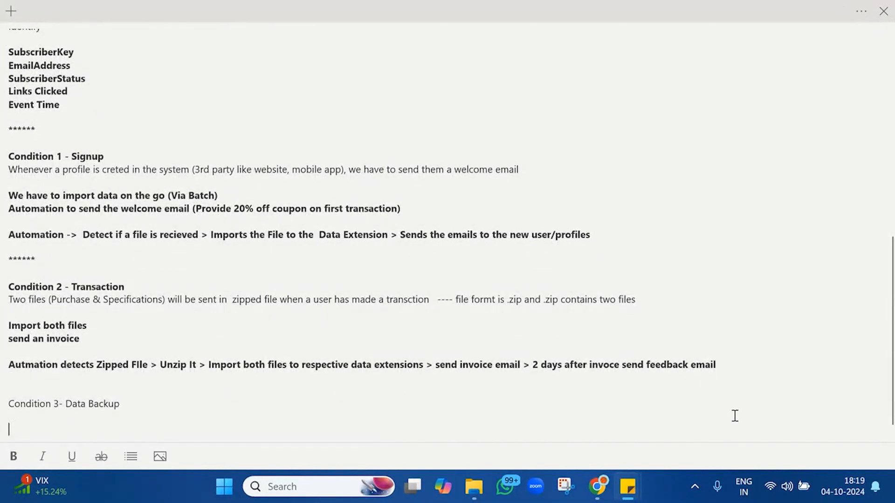
pyautogui.click(178, 401)
pyautogui.write('/ Export')
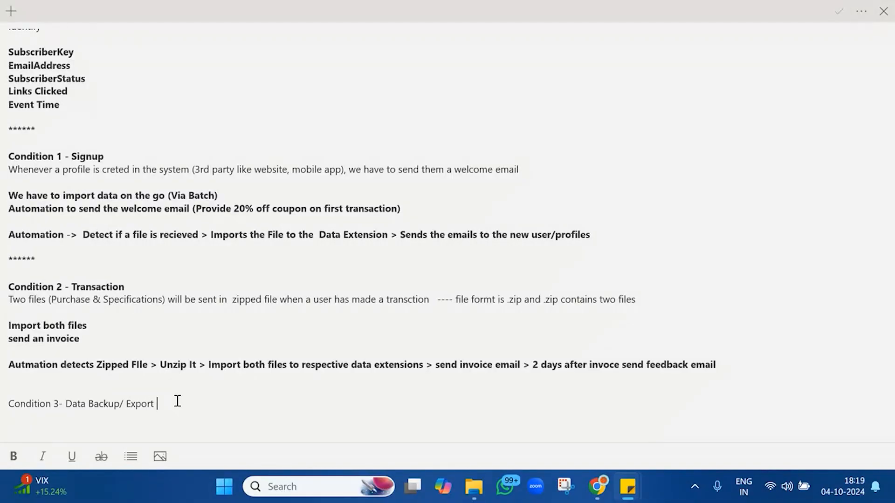
pyautogui.press('Return')
# Review the Report 2 lines in the Loyalty Program note.
pyautogui.scroll(4, 197, 251)
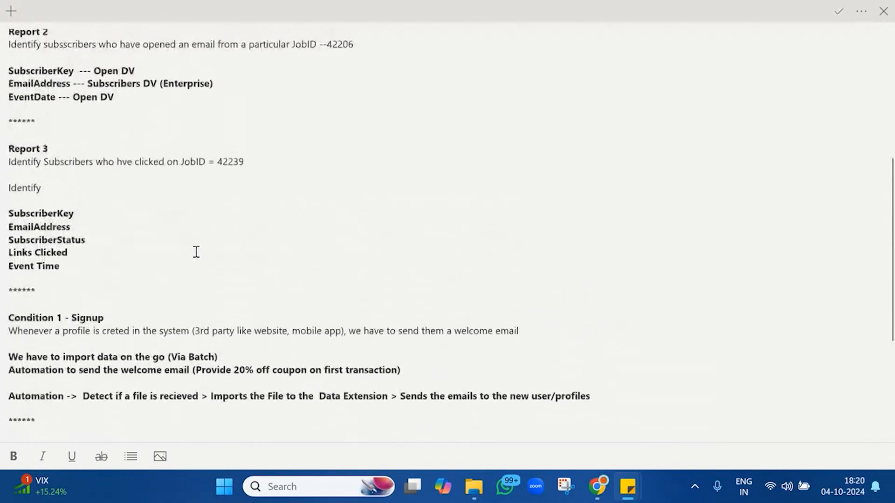
pyautogui.scroll(-4, 196, 251)
pyautogui.scroll(-1, 70, 324)
pyautogui.scroll(5, 70, 324)
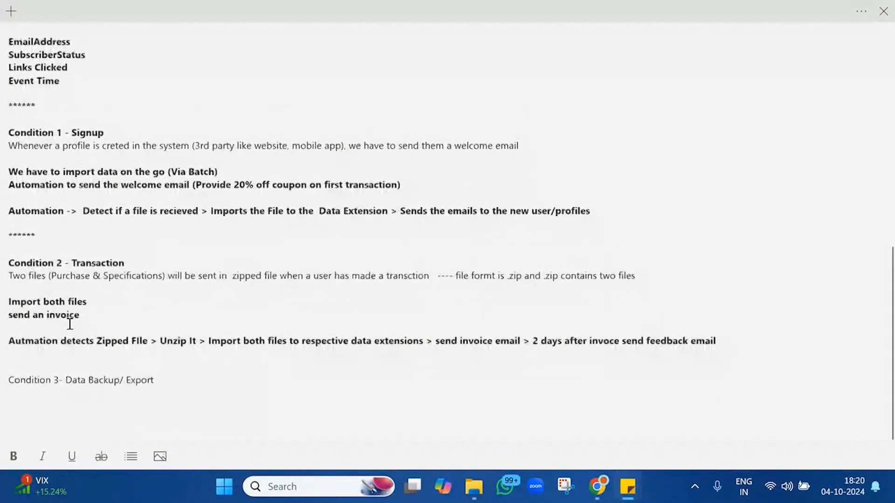
pyautogui.scroll(2, 70, 146)
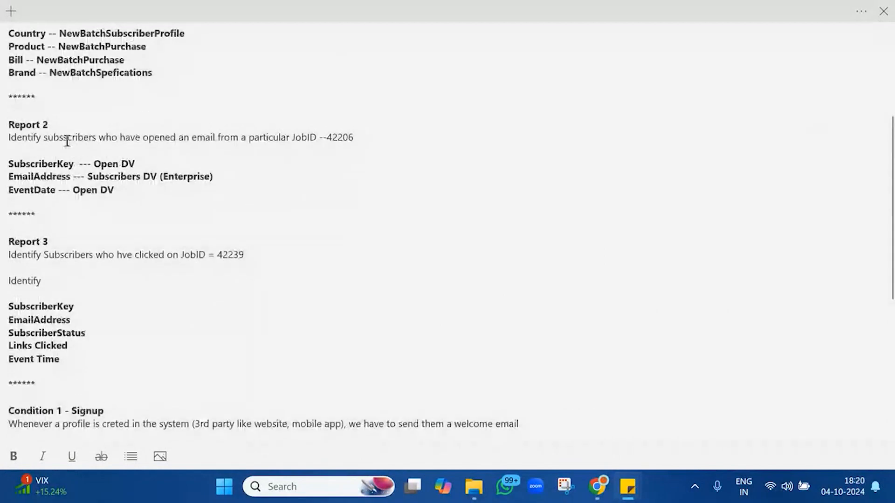
pyautogui.doubleClick(44, 123)
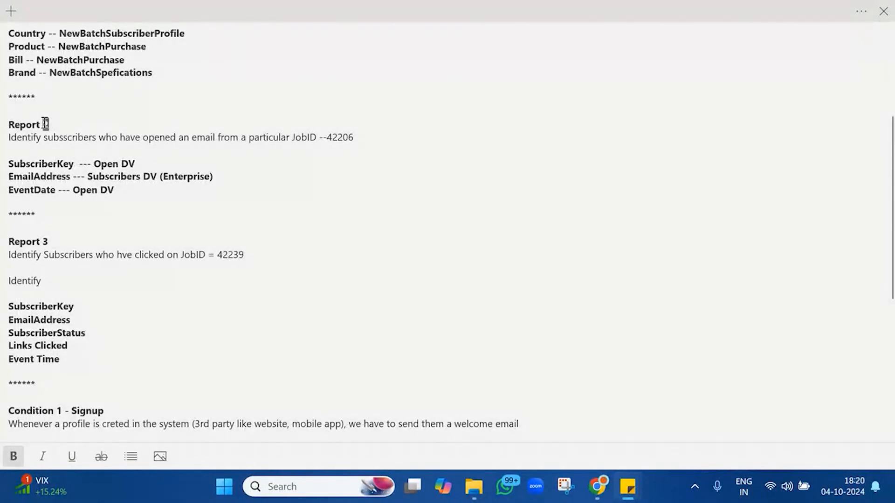
pyautogui.tripleClick(44, 123)
pyautogui.tripleClick(75, 136)
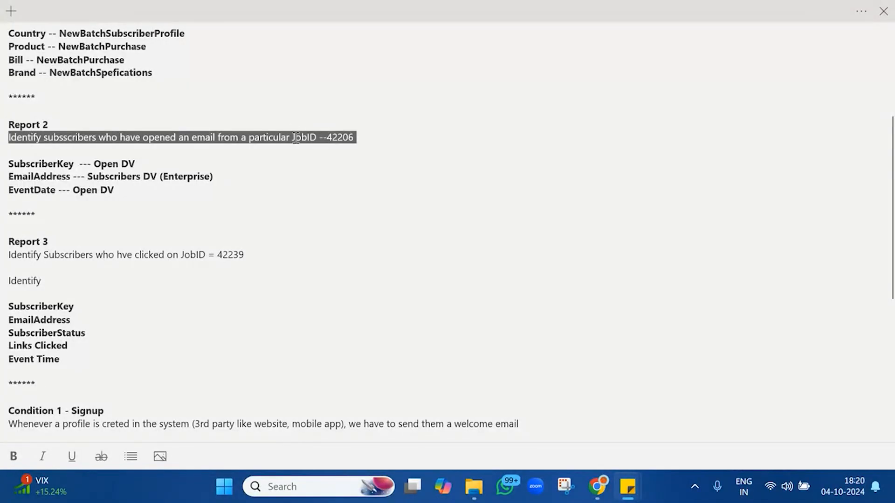
pyautogui.click(363, 138)
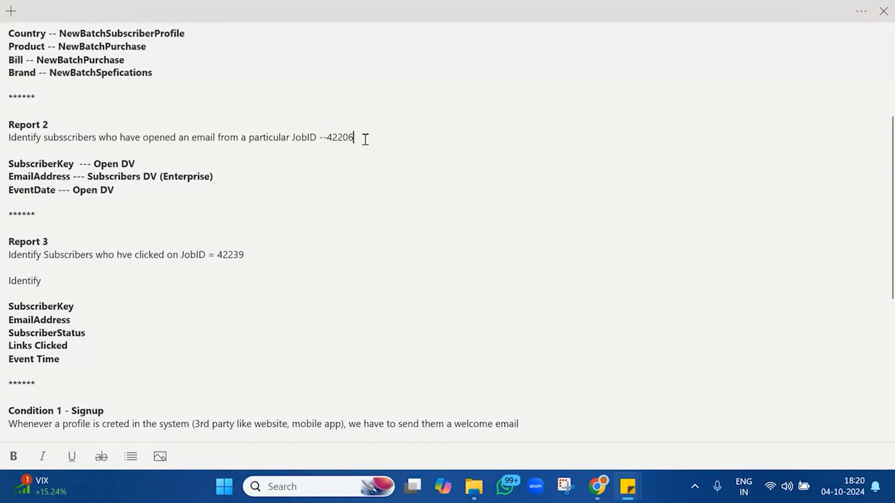
pyautogui.hotkey('shift', 'Up')
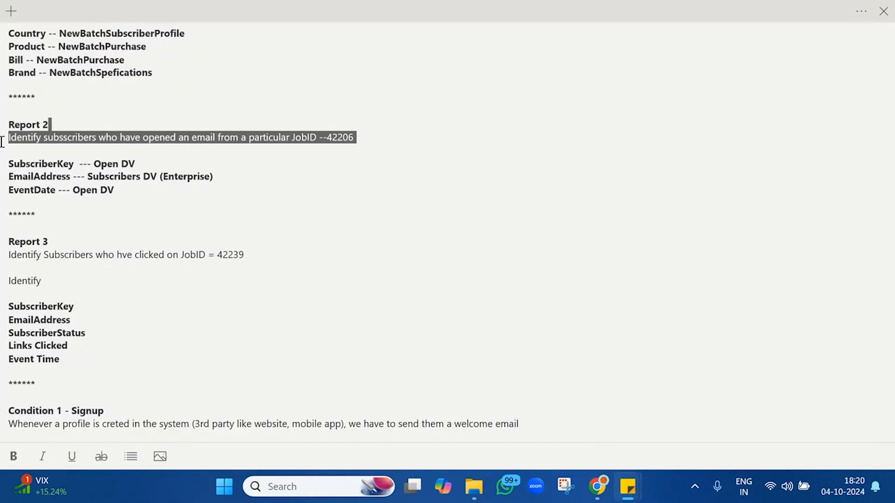
pyautogui.scroll(-7, 316, 329)
pyautogui.scroll(1, 317, 331)
# Under Condition 3, write Report 1: subscribers who opened our email in last 6 months (All Engged Subscribers).
pyautogui.click(194, 372)
pyautogui.press('Return')
pyautogui.write('R')
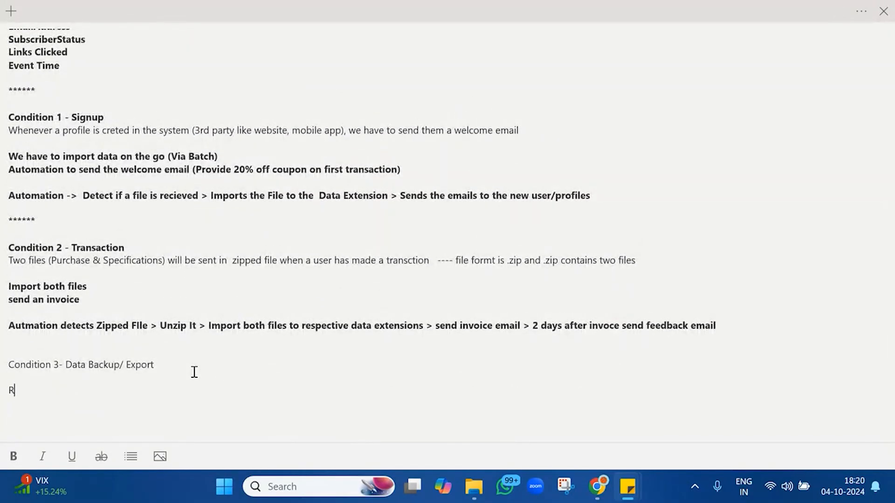
pyautogui.write('eport 1-> We have to g')
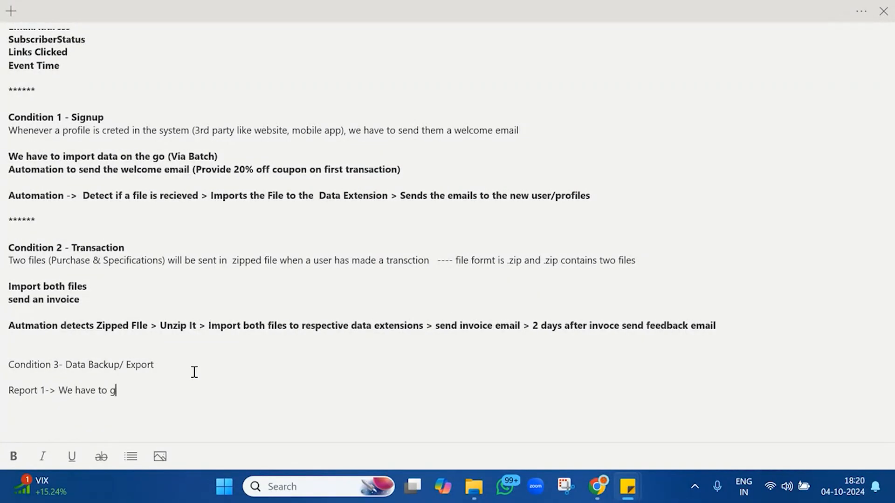
pyautogui.write('et the List of subscribe')
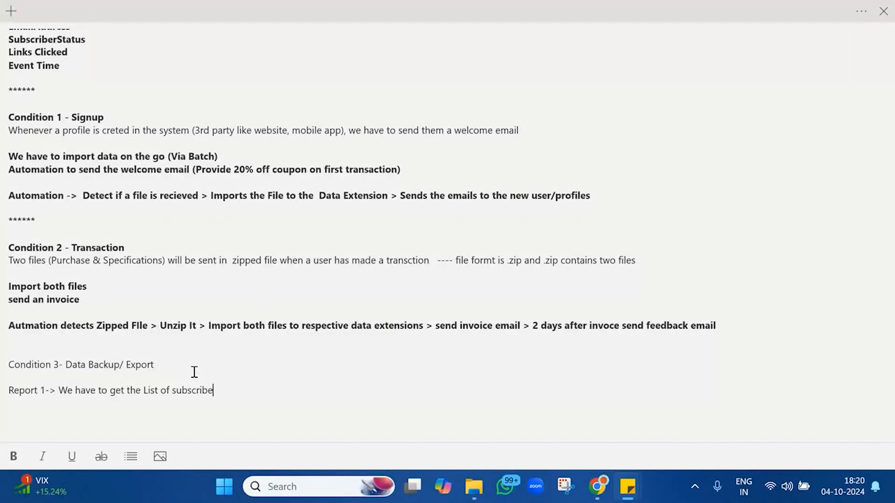
pyautogui.write('rs who have opened our emil')
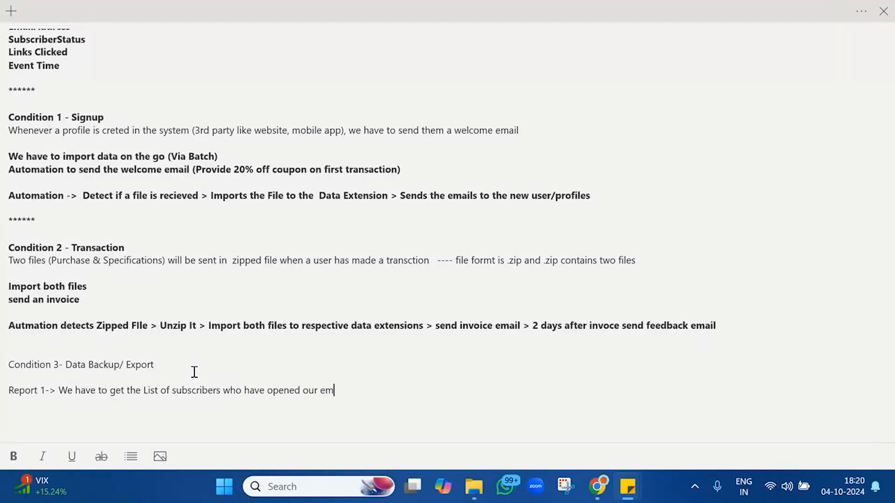
pyautogui.press('BackSpace')
pyautogui.press('BackSpace')
pyautogui.write('ail in last 6 months')
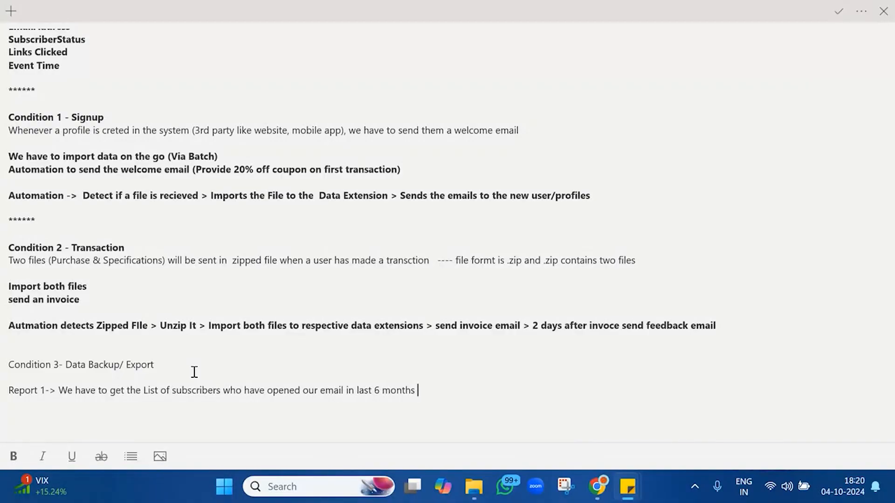
pyautogui.write('(All Engged Subscribers)')
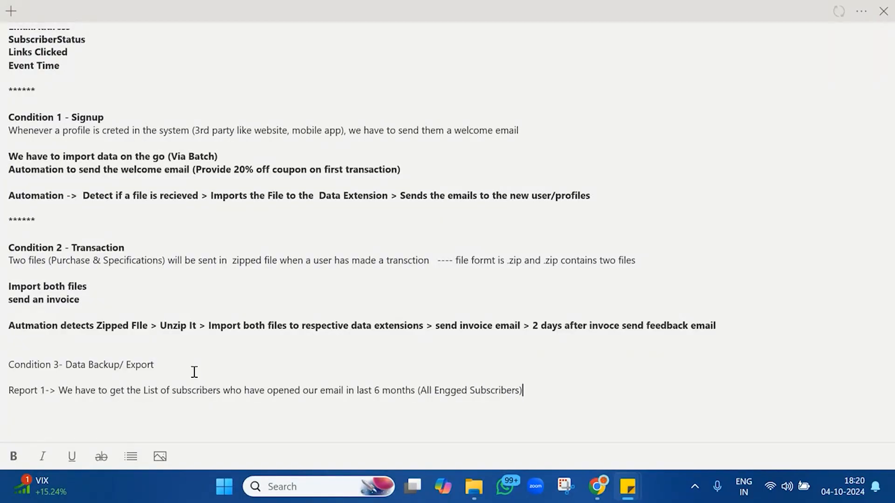
# Make the Report 1 line bold.
pyautogui.tripleClick(355, 390)
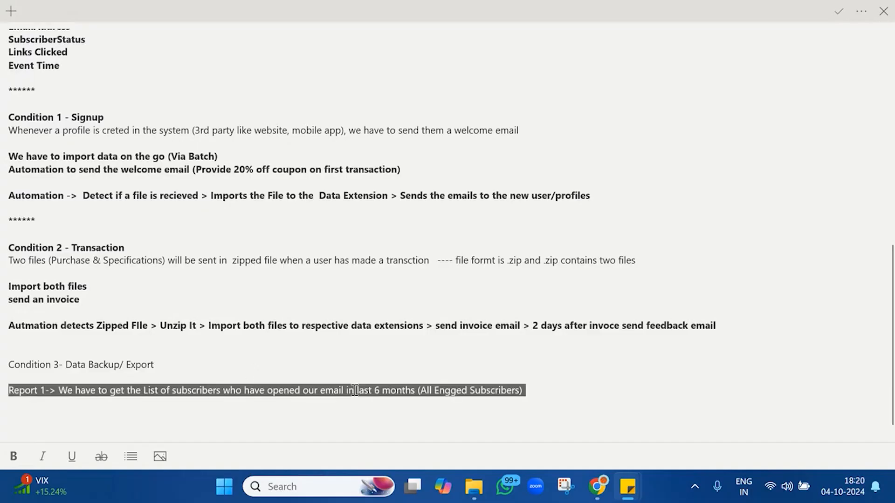
pyautogui.hotkey('ctrl', 'b')
pyautogui.click(579, 397)
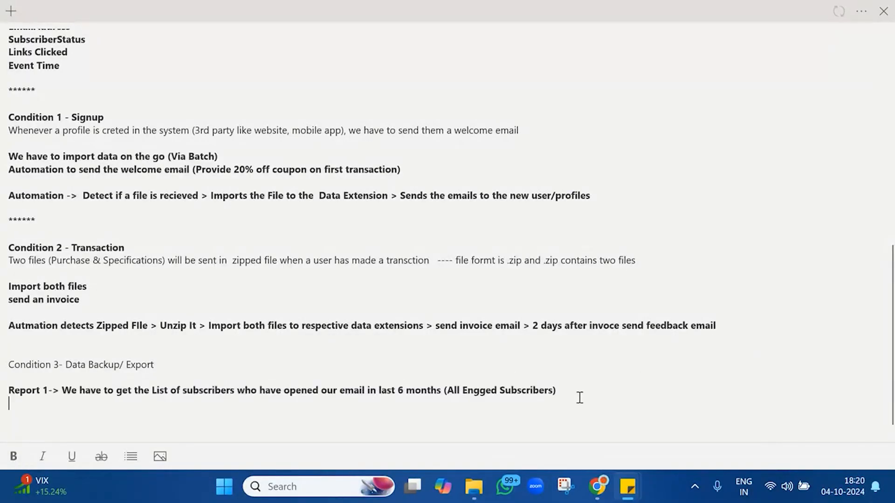
pyautogui.press('BackSpace')
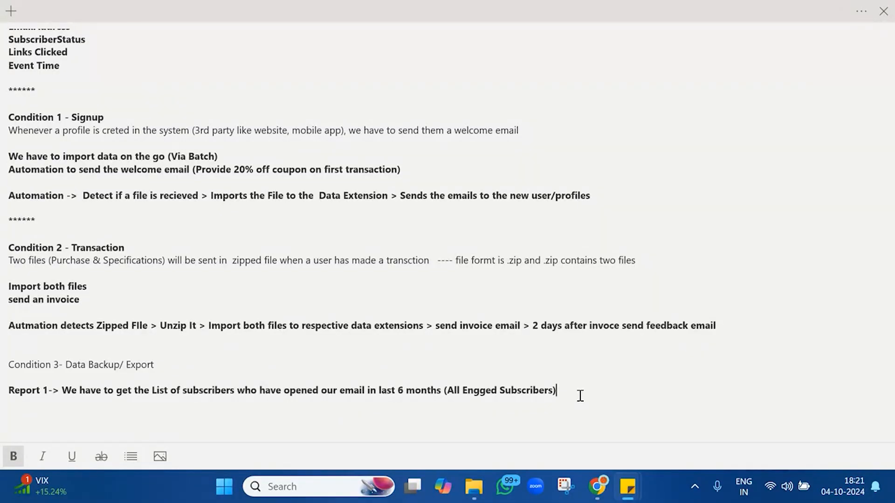
# List the Report 1 fields '-> SubscriberKeys', '-> Job IDs' and '-> EventDate' on separate lines.
pyautogui.press('Return')
pyautogui.write('-> SubscriberKeys')
pyautogui.press('Return')
pyautogui.write('->')
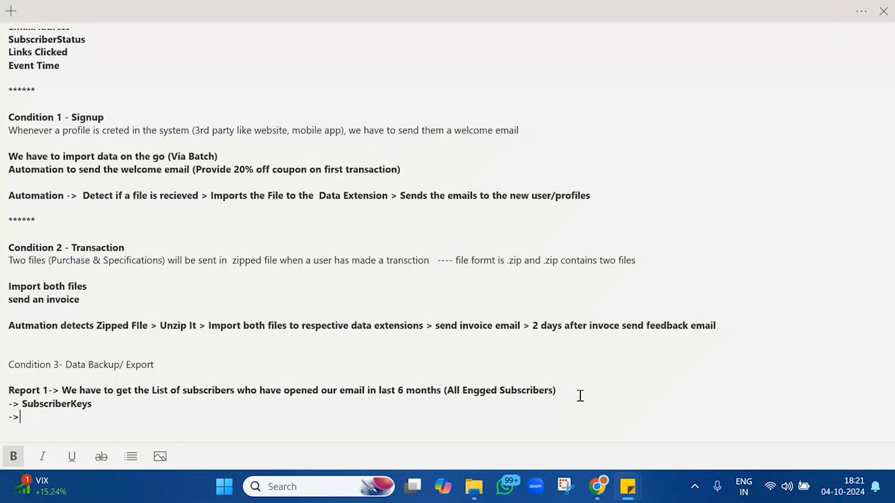
pyautogui.write(' Job IDs')
pyautogui.press('Return')
pyautogui.write('-> Evet')
pyautogui.press('BackSpace')
pyautogui.write('ntDate')
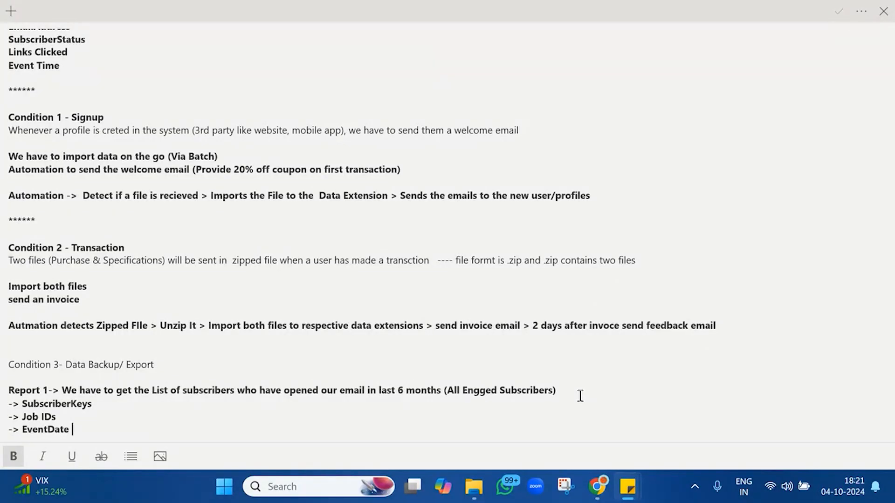
# Keep EventDate on its own line and change SubscriberKeys to SubscriberKey.
pyautogui.click(79, 413)
pyautogui.press('Delete')
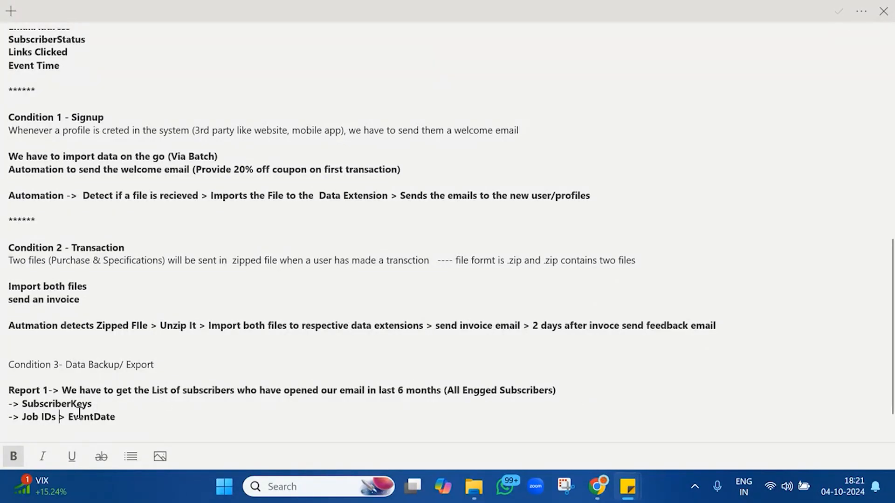
pyautogui.press('Return')
pyautogui.click(110, 408)
pyautogui.press('BackSpace')
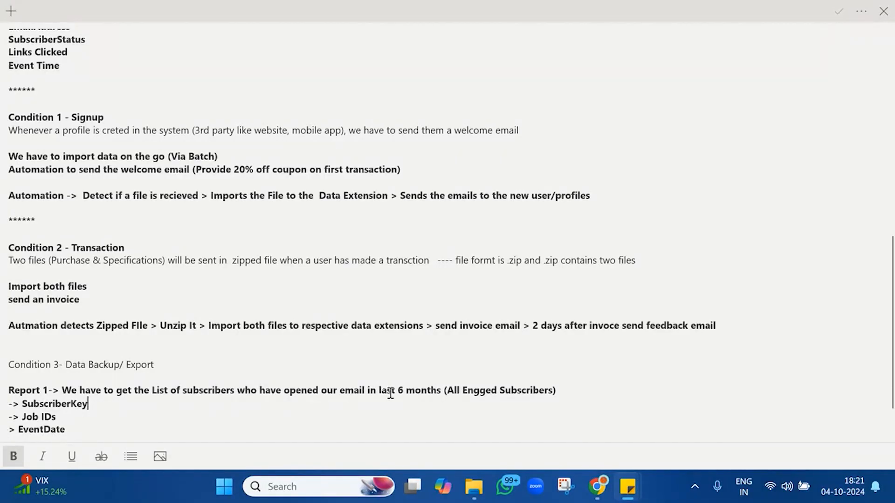
# Compare against the Report 3 JobID 42239 line, then select the Report 1 requirement line.
pyautogui.tripleClick(396, 391)
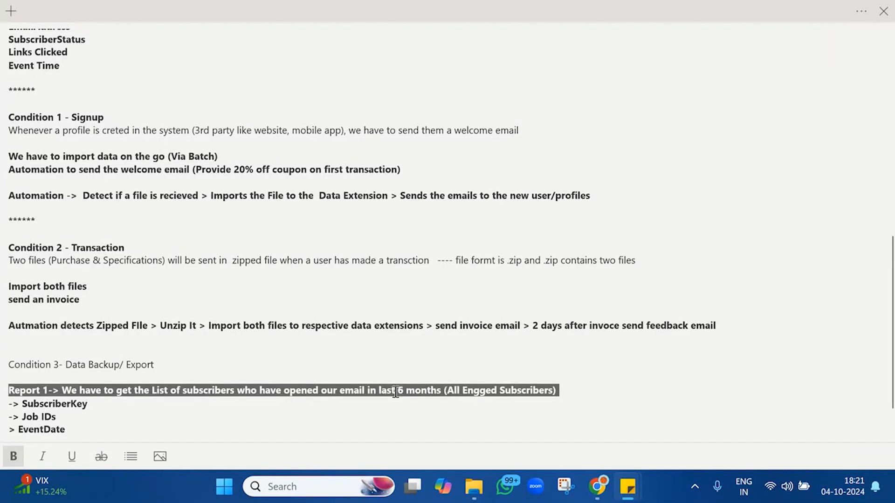
pyautogui.scroll(4, 391, 130)
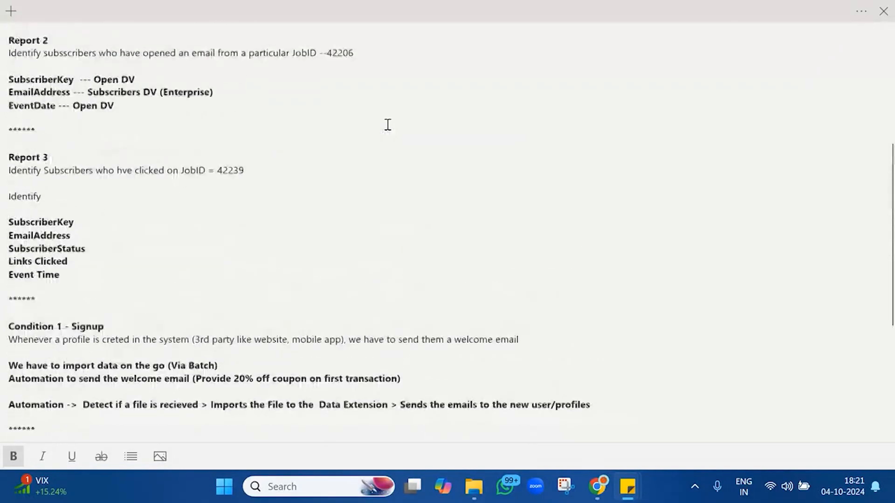
pyautogui.tripleClick(235, 175)
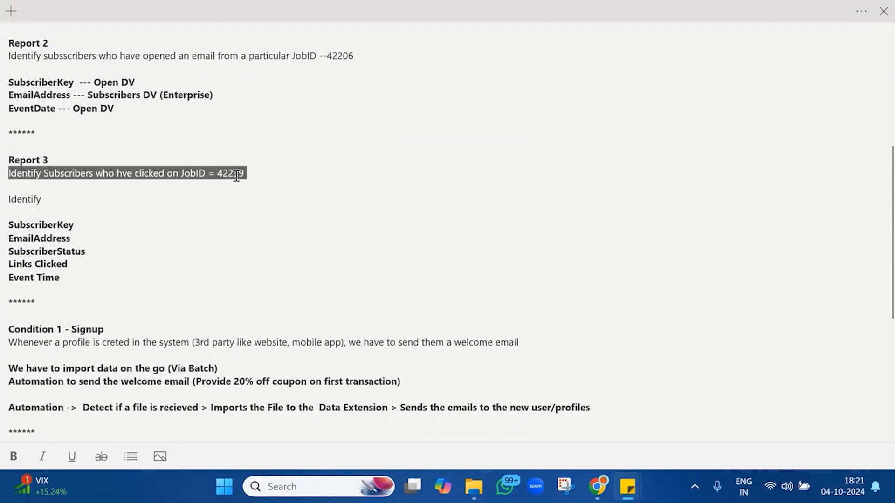
pyautogui.scroll(-5, 394, 298)
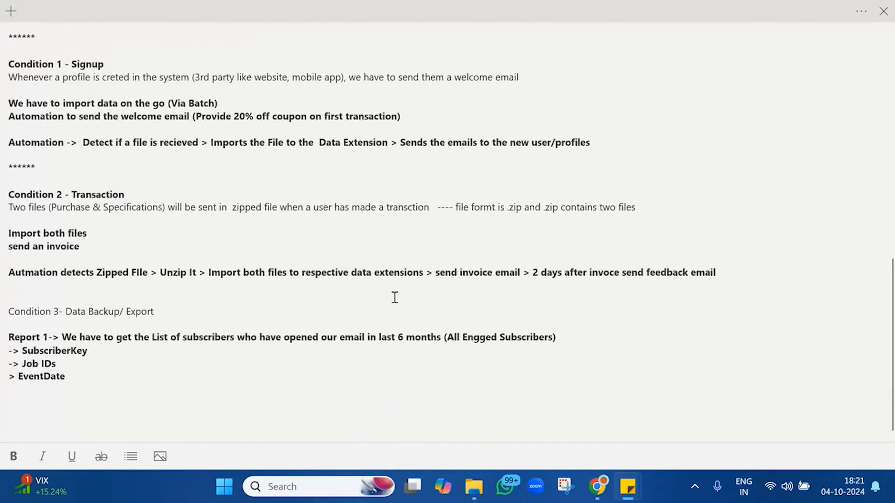
pyautogui.click(420, 337)
pyautogui.tripleClick(420, 337)
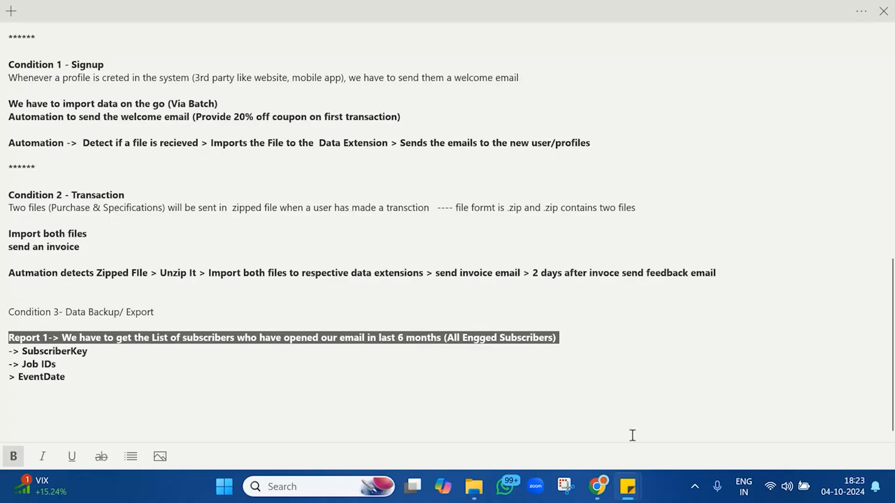
# Open Email Studio's Data Extensions list and close the TrainerCentral tab.
pyautogui.moveTo(591, 473)
pyautogui.click(517, 394)
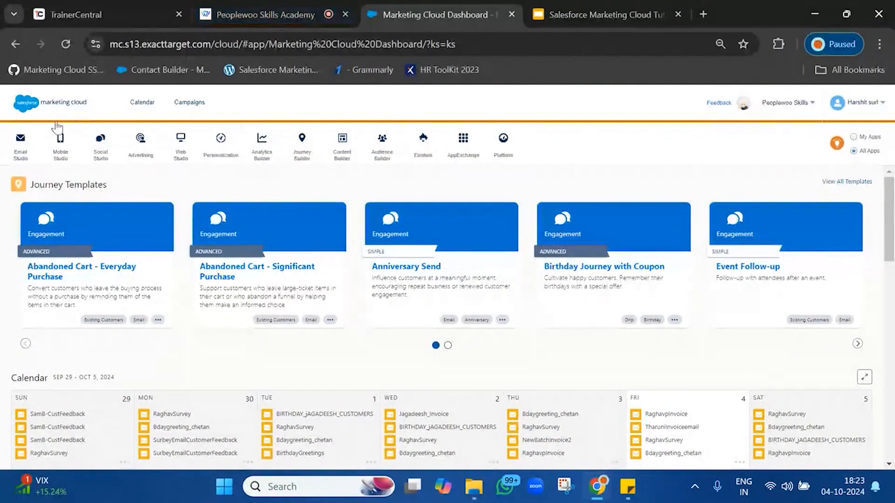
pyautogui.moveTo(21, 145)
pyautogui.click(31, 179)
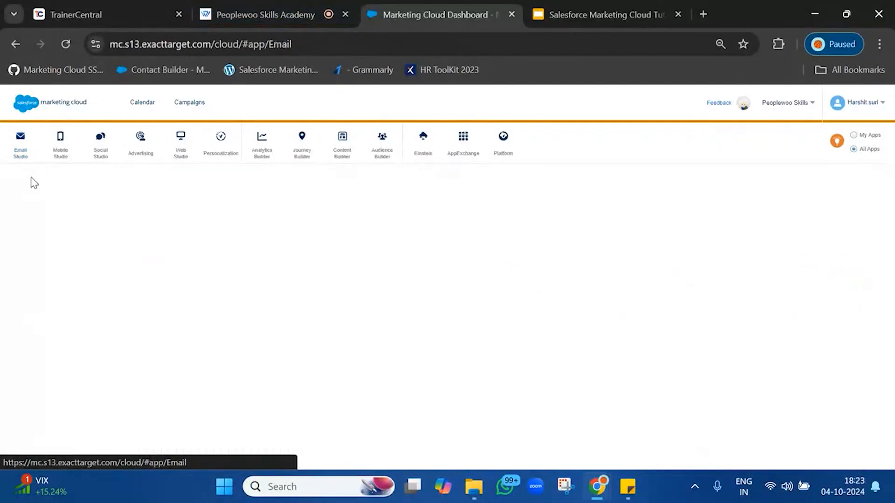
pyautogui.click(178, 15)
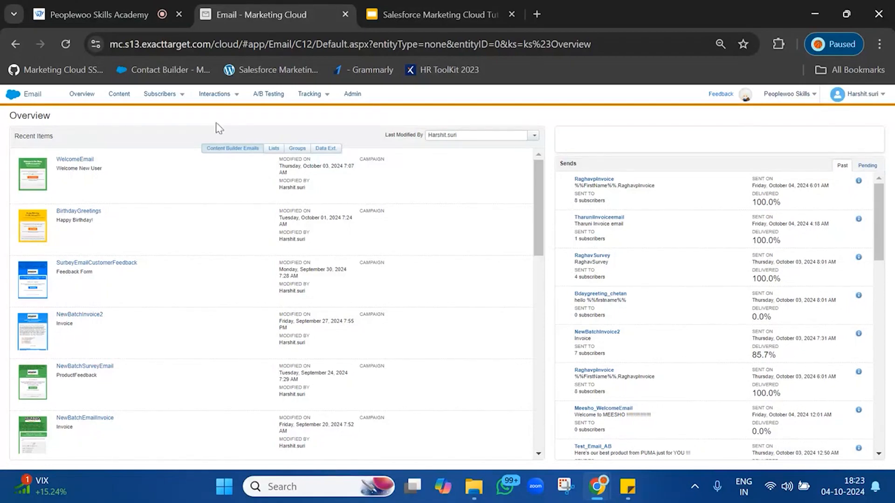
pyautogui.moveTo(161, 94)
pyautogui.click(166, 177)
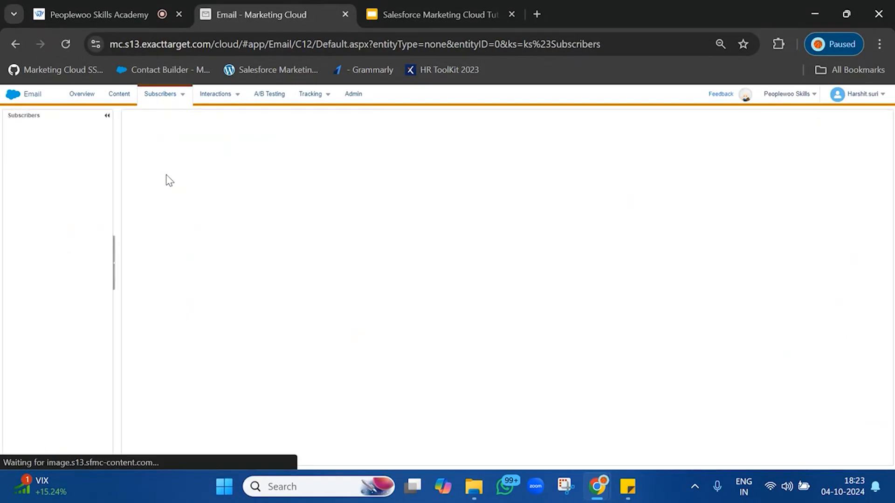
pyautogui.click(141, 6)
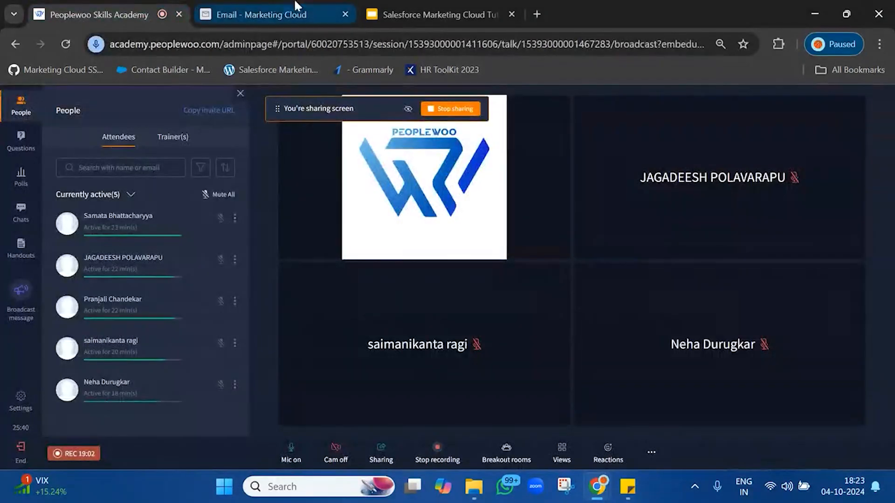
pyautogui.click(296, 9)
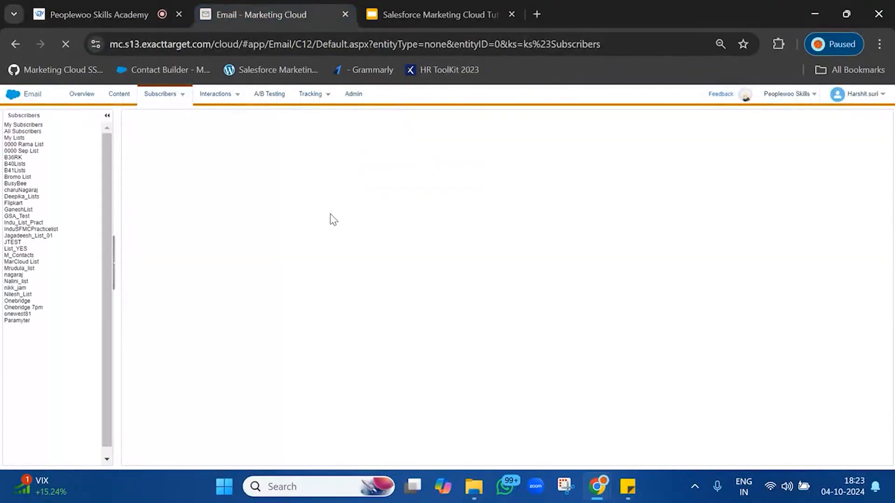
# Find and open the NewBatch folder, then start creating a data extension there.
pyautogui.hotkey('ctrl', 'f')
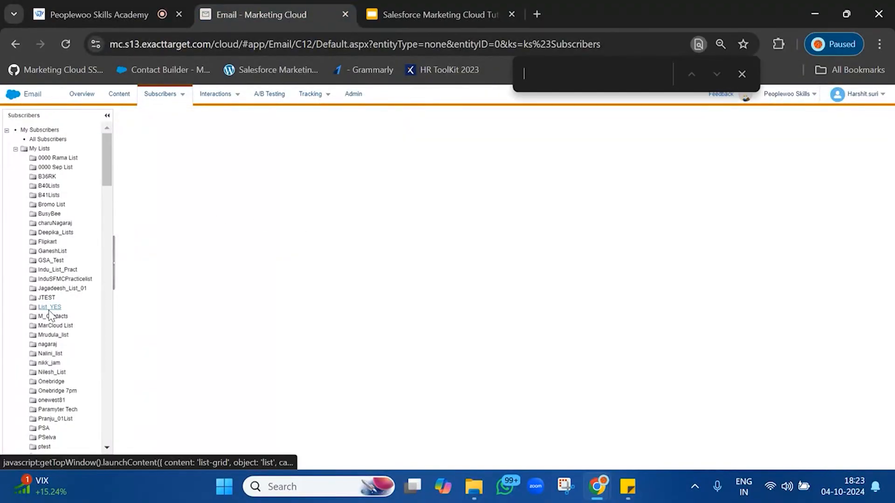
pyautogui.write('New')
pyautogui.press('Return')
pyautogui.press('Return')
pyautogui.press('Return')
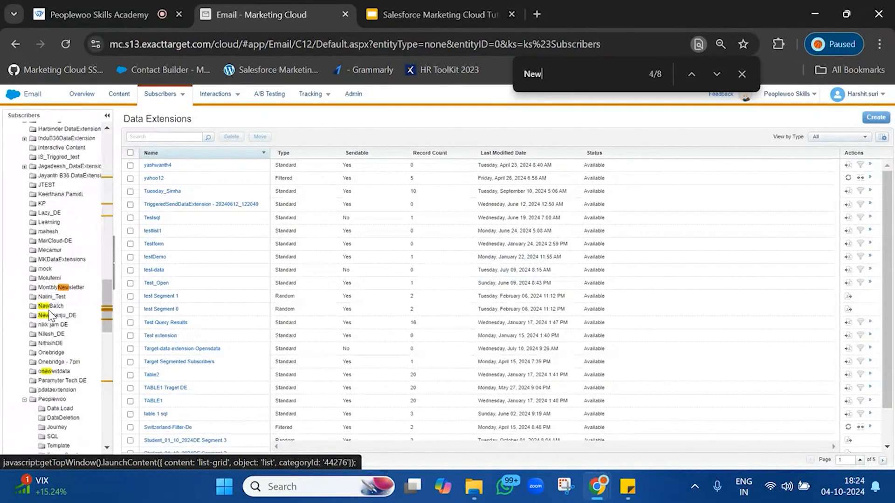
pyautogui.click(51, 306)
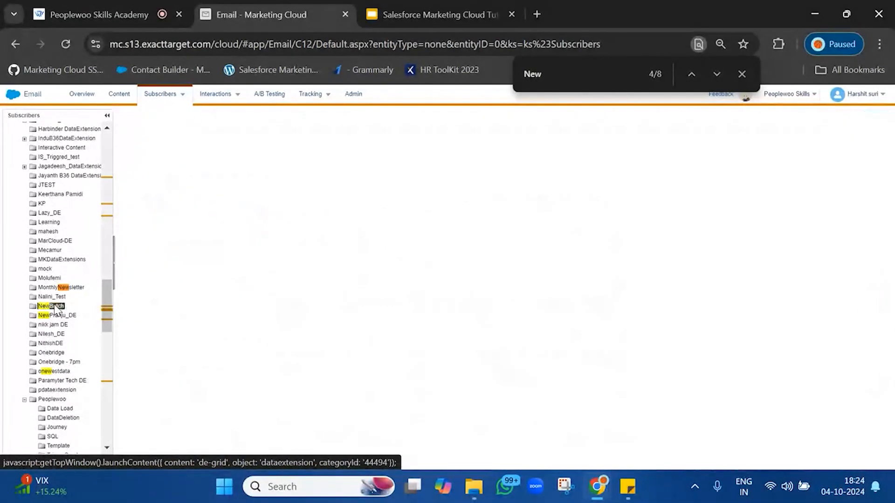
pyautogui.click(742, 73)
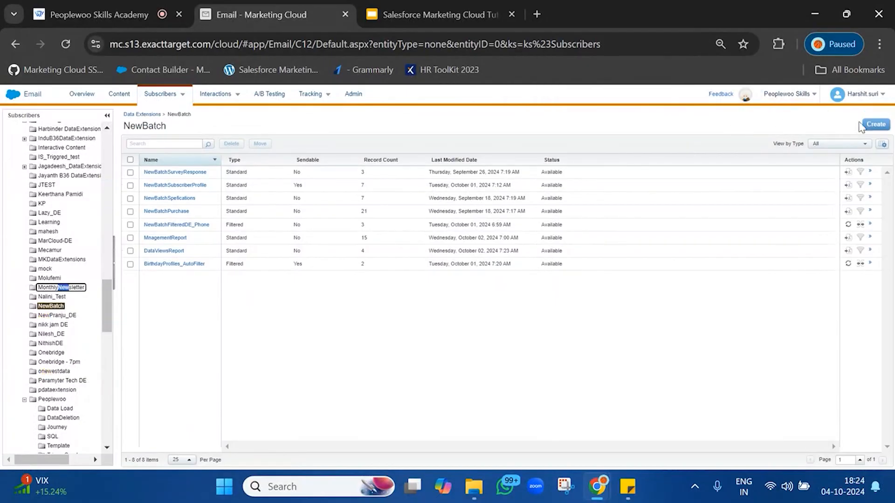
pyautogui.click(875, 125)
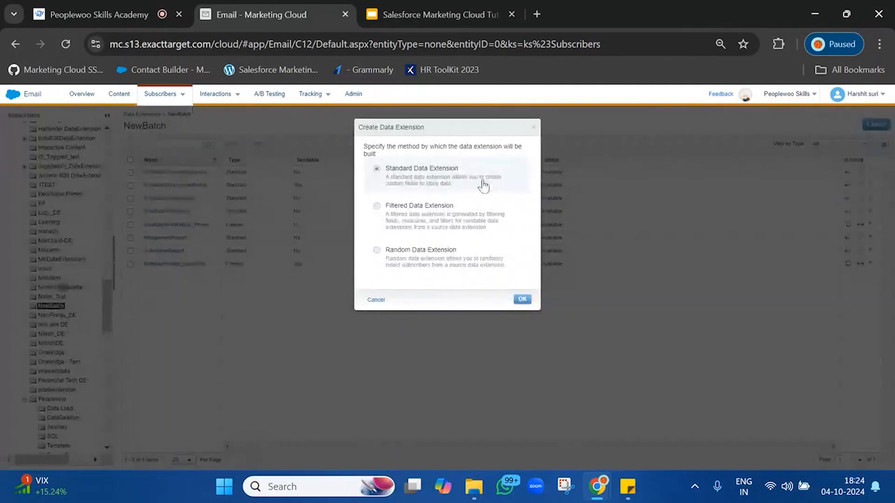
# Choose Standard Data Extension and enter a draft name 'Management Report(TotalOpens-Month'.
pyautogui.click(526, 300)
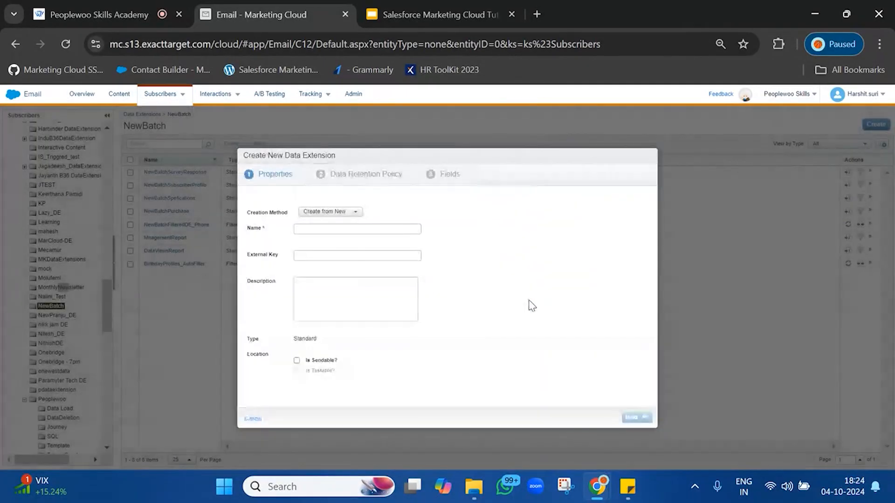
pyautogui.click(333, 230)
pyautogui.write('Manage')
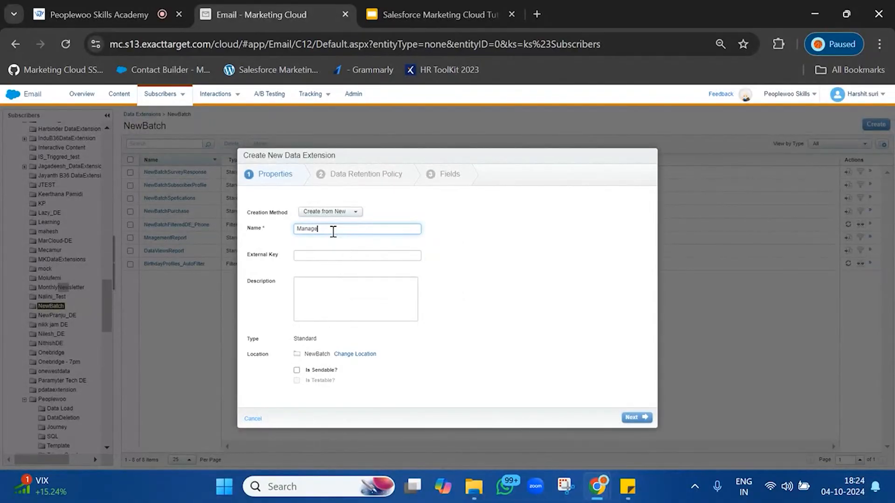
pyautogui.write('ment Report(TotalOpen')
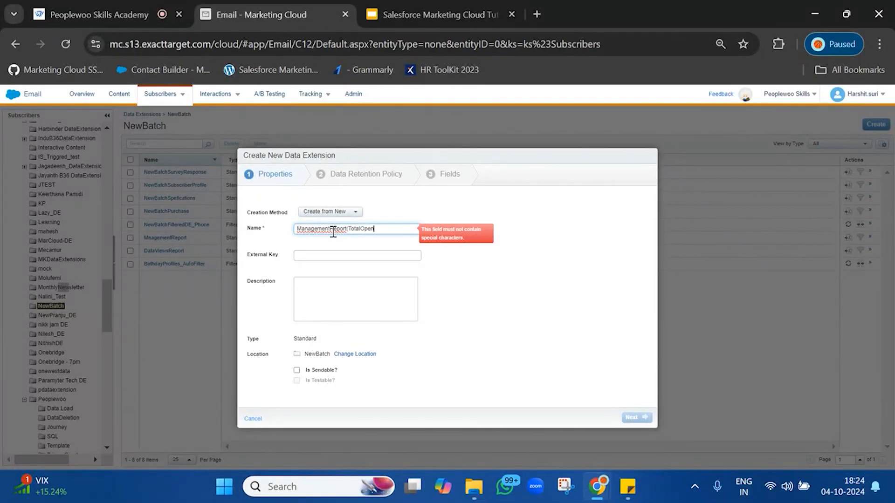
pyautogui.write('s*Month')
pyautogui.press('BackSpace')
pyautogui.write('-')
pyautogui.click(557, 281)
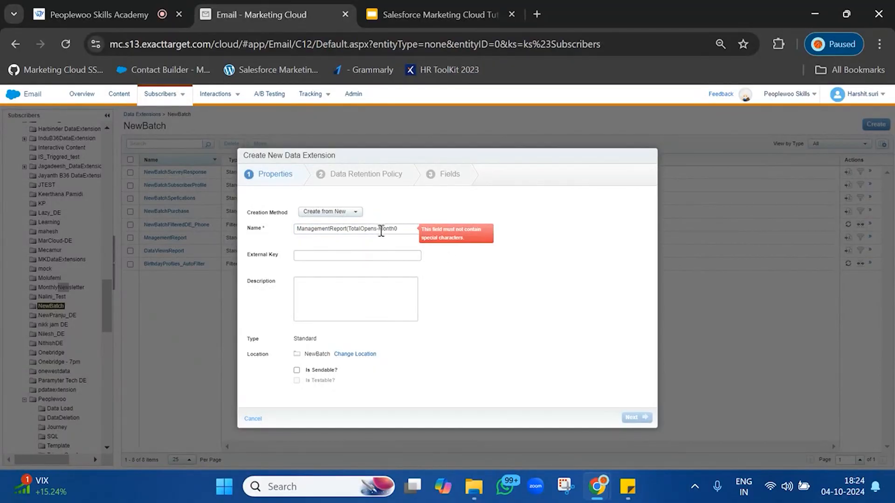
# Correct the name to ManagementReport_TotalOpens_Month and continue past the properties, leaving retention off.
pyautogui.click(403, 228)
pyautogui.press('BackSpace')
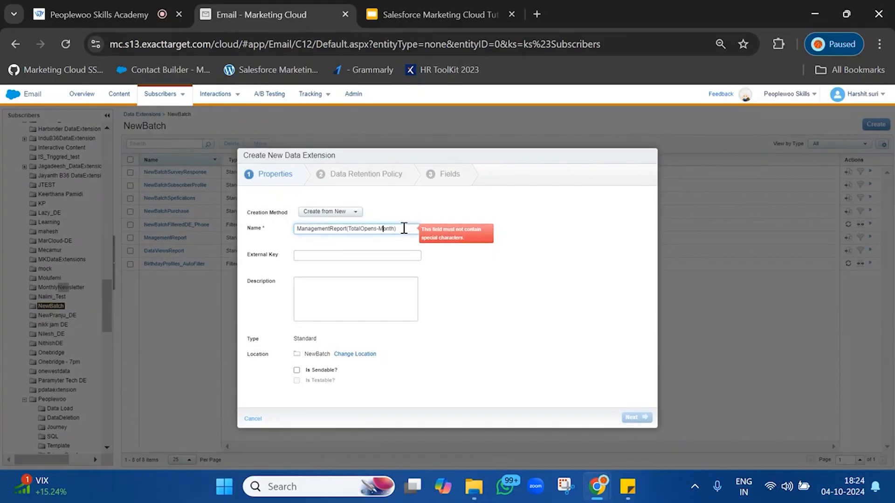
pyautogui.press('BackSpace')
pyautogui.write('_')
pyautogui.press('BackSpace')
pyautogui.press('Left')
pyautogui.press('Left')
pyautogui.press('Left')
pyautogui.press('Left')
pyautogui.press('Left')
pyautogui.press('Left')
pyautogui.press('Left')
pyautogui.press('Left')
pyautogui.press('Left')
pyautogui.press('Left')
pyautogui.press('Left')
pyautogui.press('Left')
pyautogui.press('Left')
pyautogui.press('Left')
pyautogui.press('Left')
pyautogui.press('Left')
pyautogui.press('BackSpace')
pyautogui.write('_')
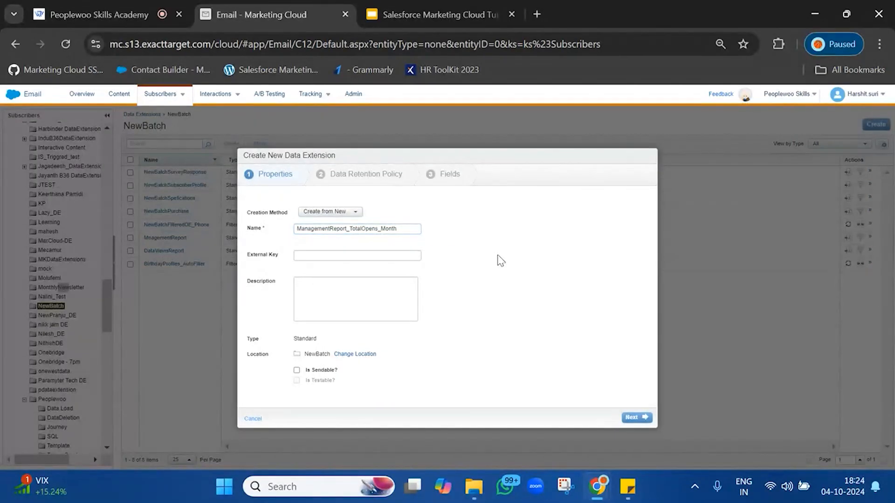
pyautogui.click(637, 417)
pyautogui.click(636, 416)
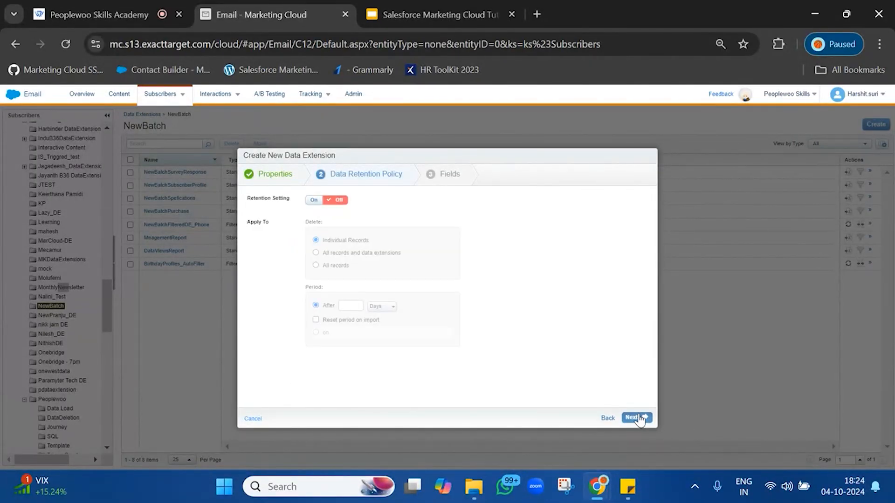
# Add fields SubscriberKey (Text 50), JobID (Number) and EventDate (Date), then create the data extension.
pyautogui.click(281, 222)
pyautogui.write('Subscriber')
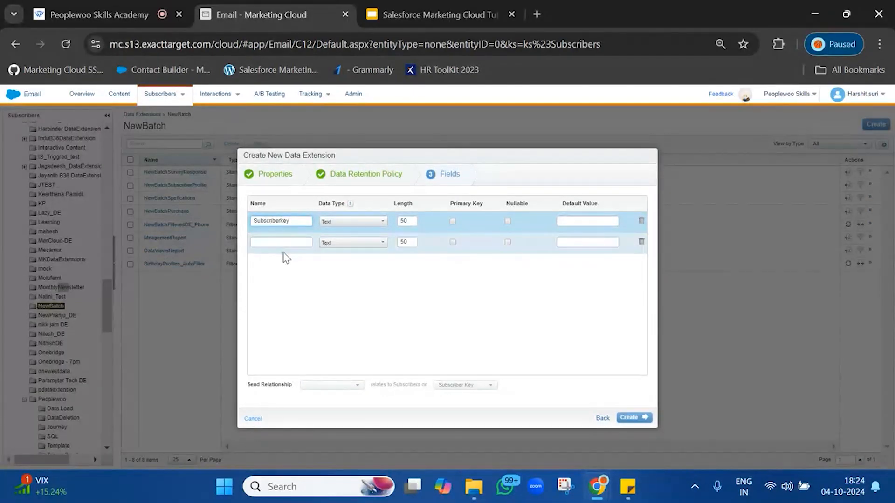
pyautogui.write('Key')
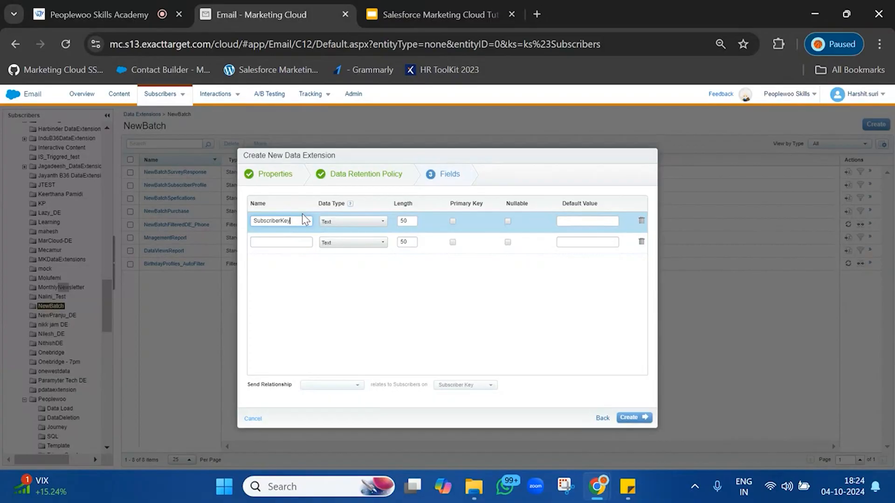
pyautogui.click(292, 240)
pyautogui.write('Ema')
pyautogui.press('BackSpace')
pyautogui.press('BackSpace')
pyautogui.press('BackSpace')
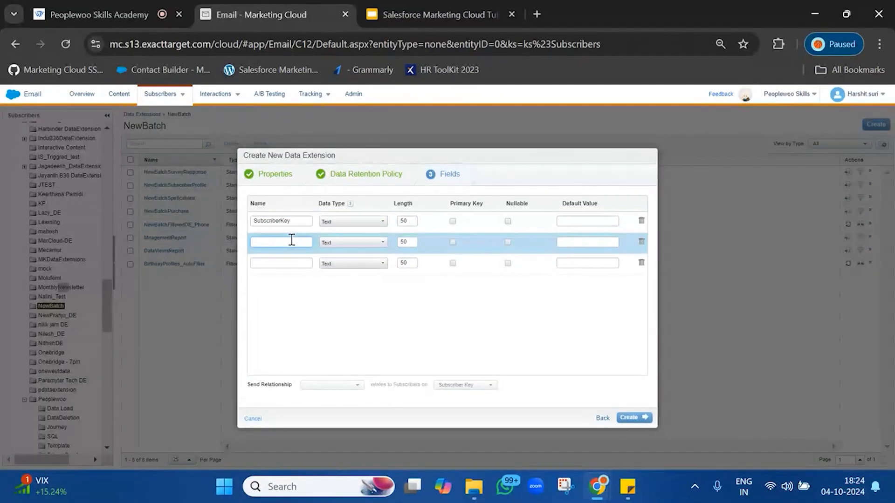
pyautogui.write('JobID')
pyautogui.click(361, 242)
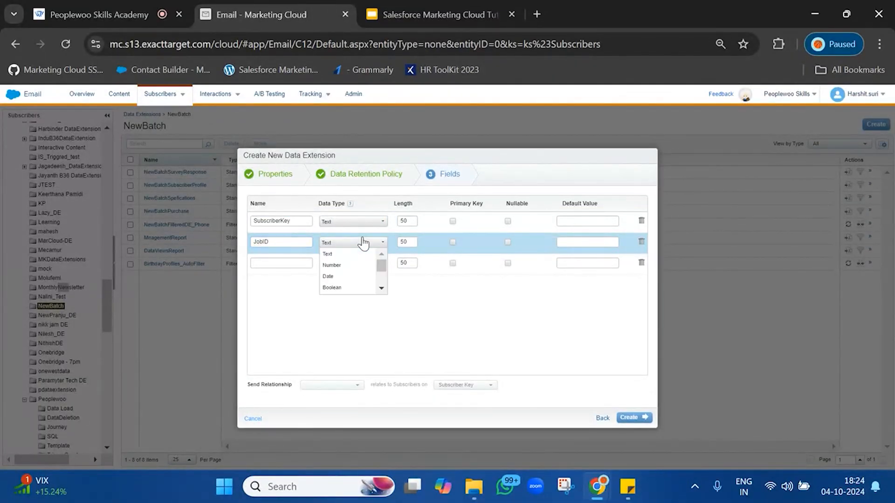
pyautogui.click(341, 266)
pyautogui.click(309, 265)
pyautogui.write('EventDate')
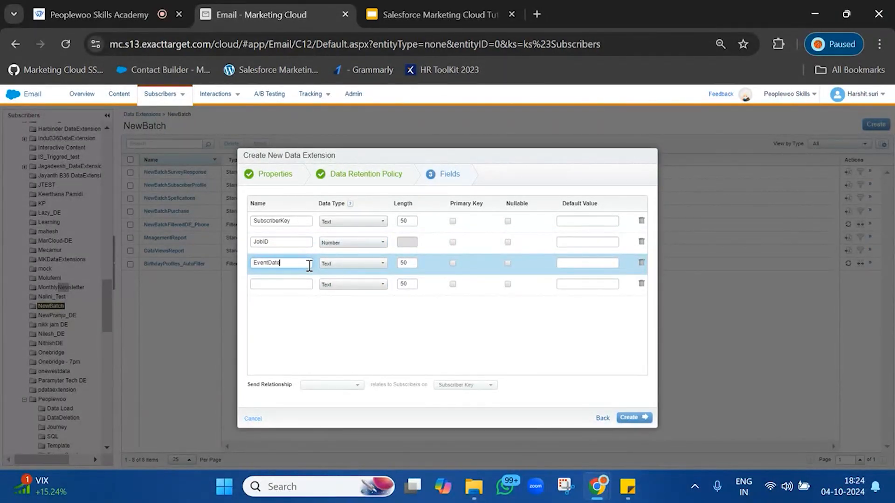
pyautogui.click(326, 264)
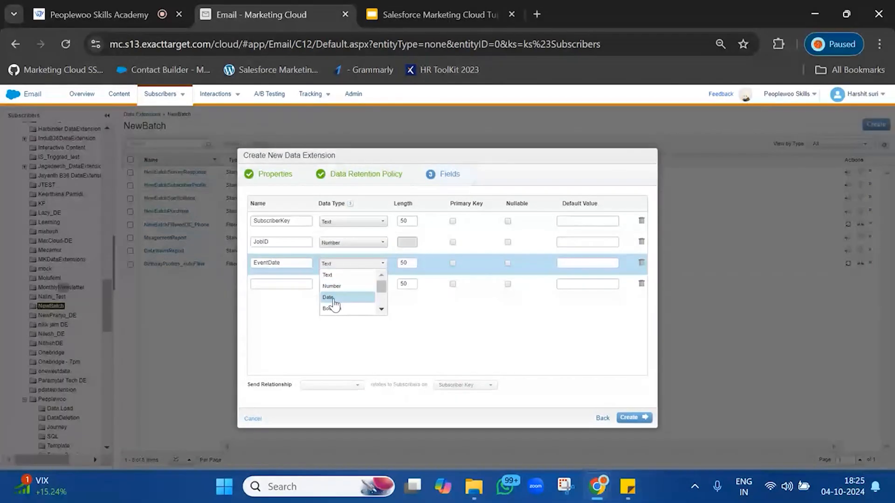
pyautogui.click(334, 302)
pyautogui.click(630, 417)
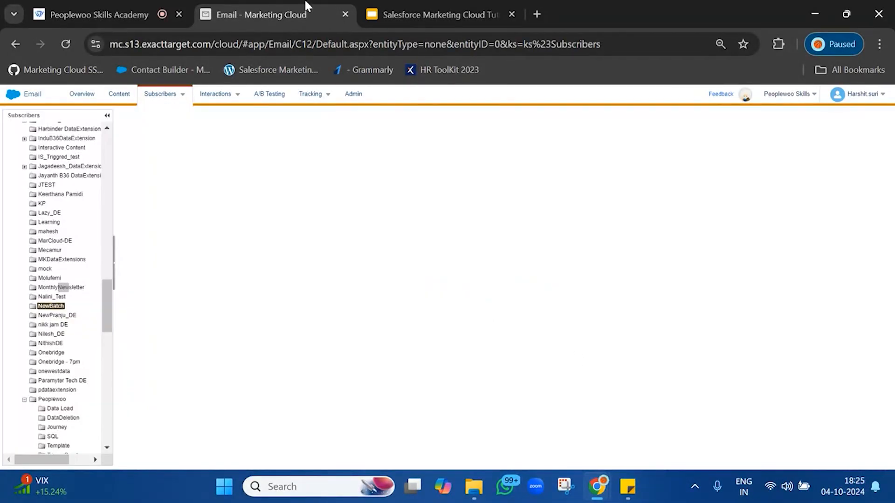
# Duplicate the Email tab and open Automation Studio in the copy.
pyautogui.rightClick(306, 10)
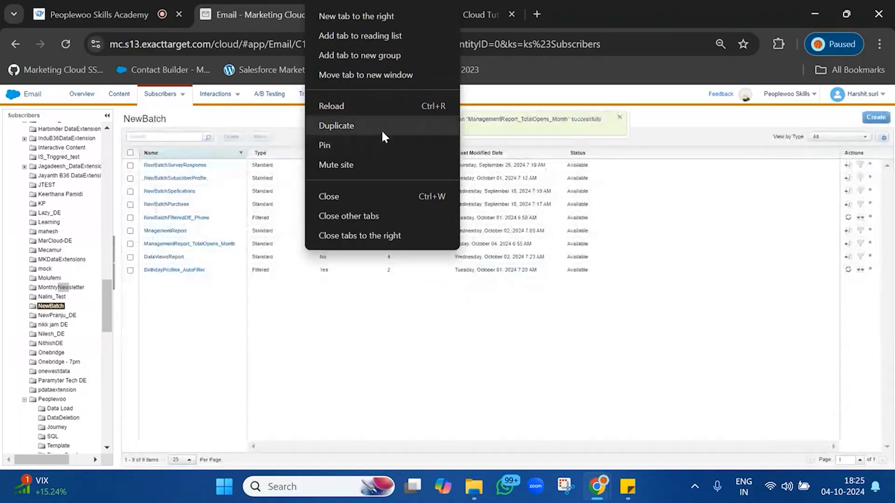
pyautogui.click(382, 135)
pyautogui.click(279, 12)
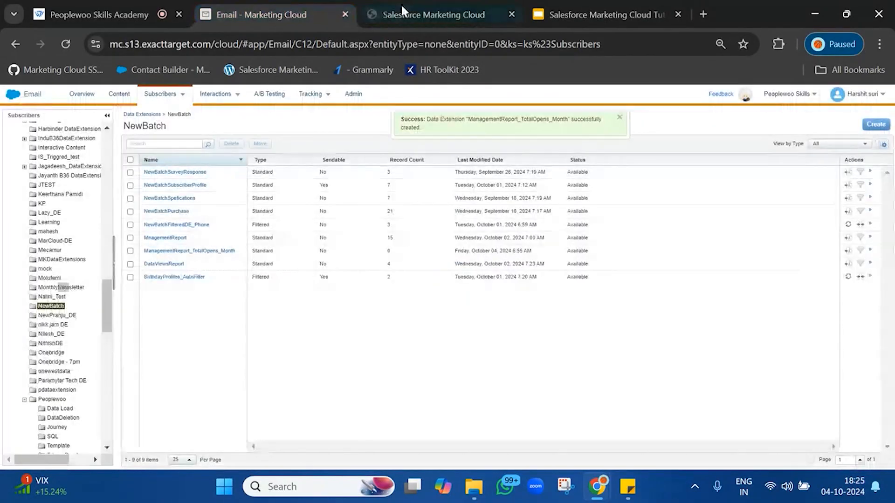
pyautogui.click(410, 4)
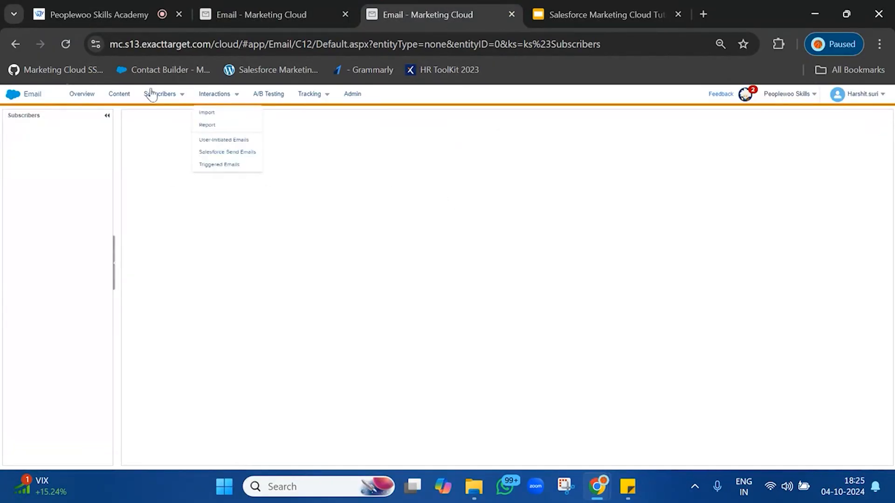
pyautogui.moveTo(26, 103)
pyautogui.moveTo(319, 160)
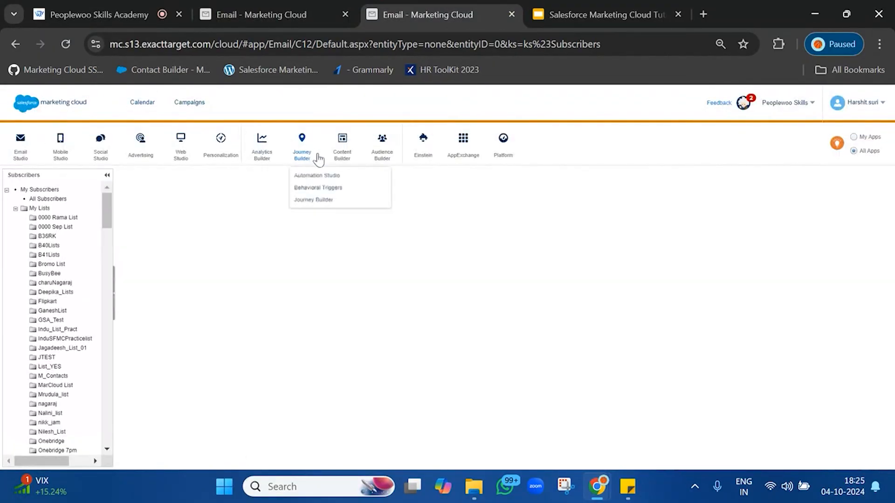
pyautogui.click(310, 176)
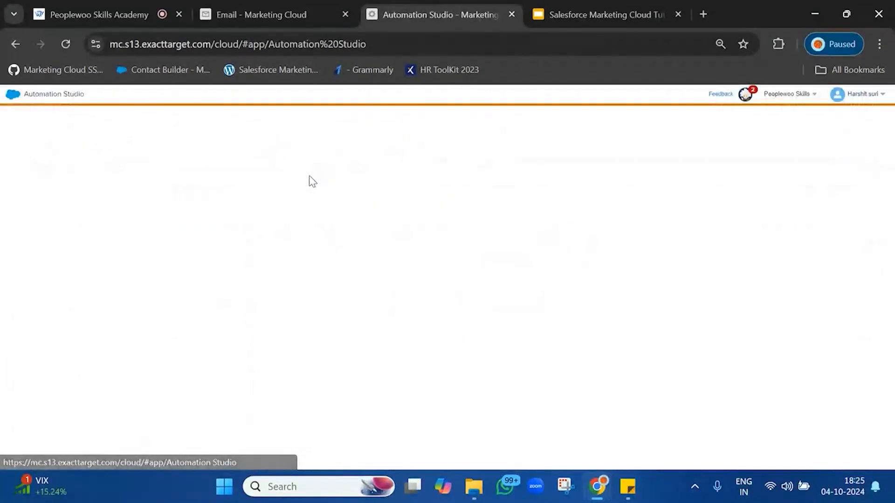
pyautogui.click(317, 4)
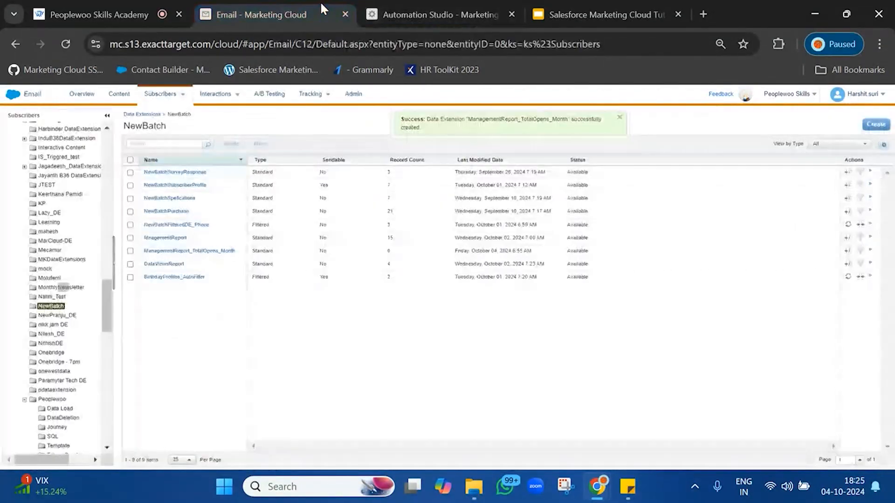
pyautogui.click(387, 15)
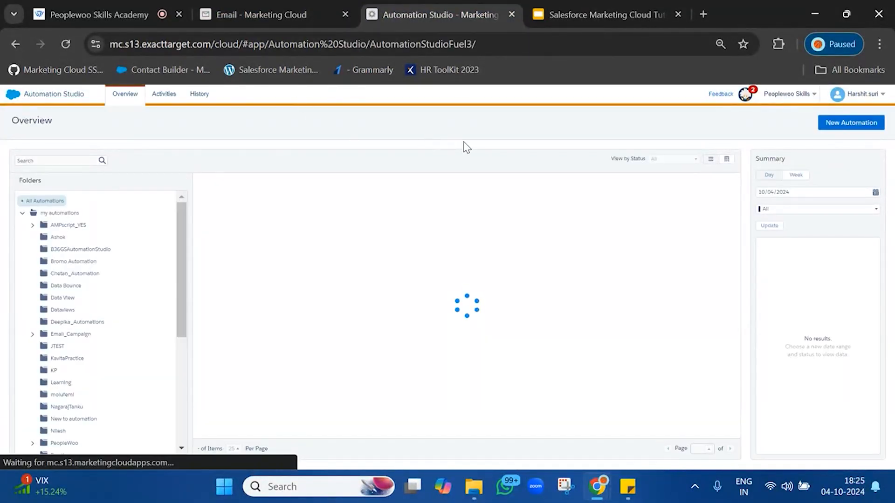
# Build a new automation with a Schedule start and a SQL Query Step 1 using a new query.
pyautogui.click(844, 123)
pyautogui.moveTo(33, 215); pyautogui.dragTo(224, 227)
pyautogui.scroll(-10, 96, 361)
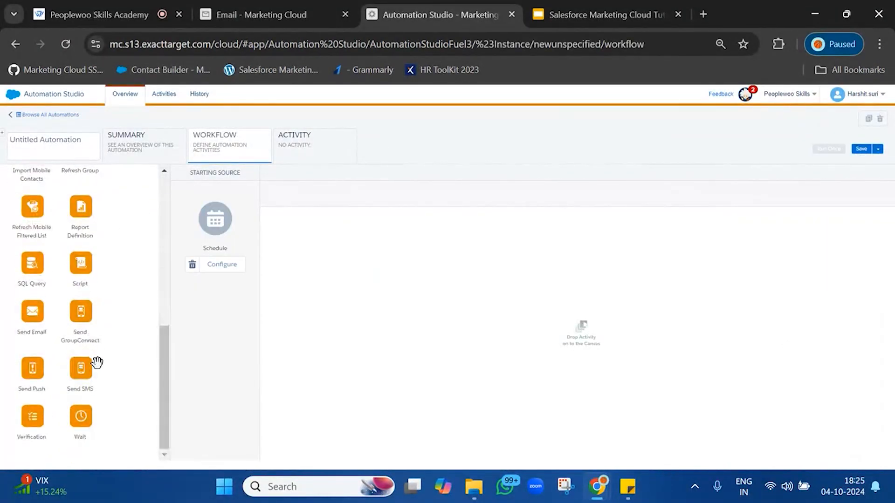
pyautogui.moveTo(24, 261); pyautogui.dragTo(354, 261)
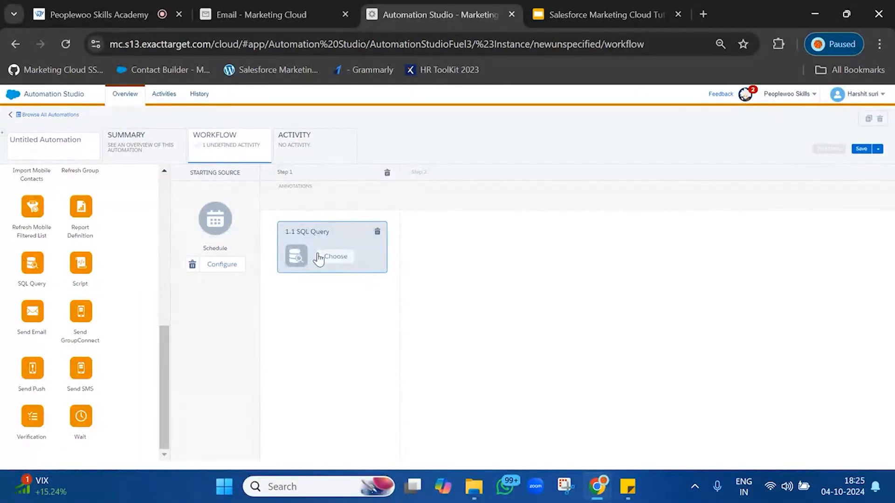
pyautogui.click(318, 257)
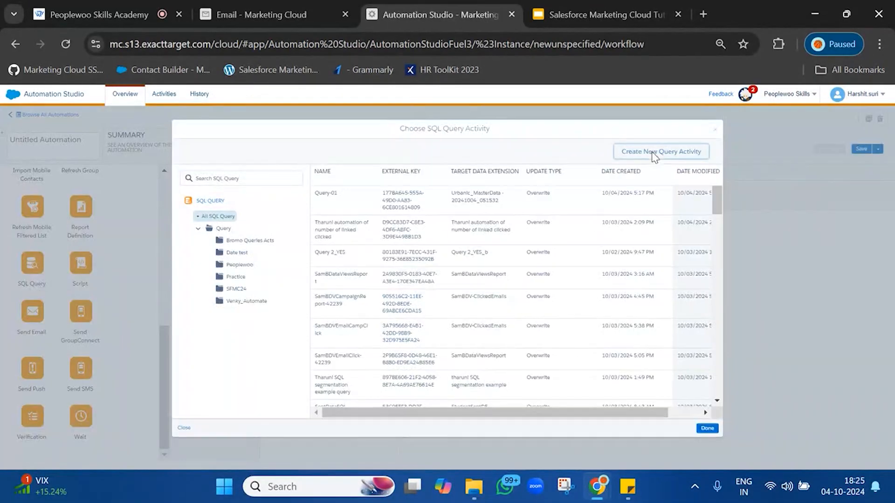
pyautogui.click(652, 154)
# Name the query activity ManagementReport_Opens6Months and continue to the SQL editor.
pyautogui.click(366, 183)
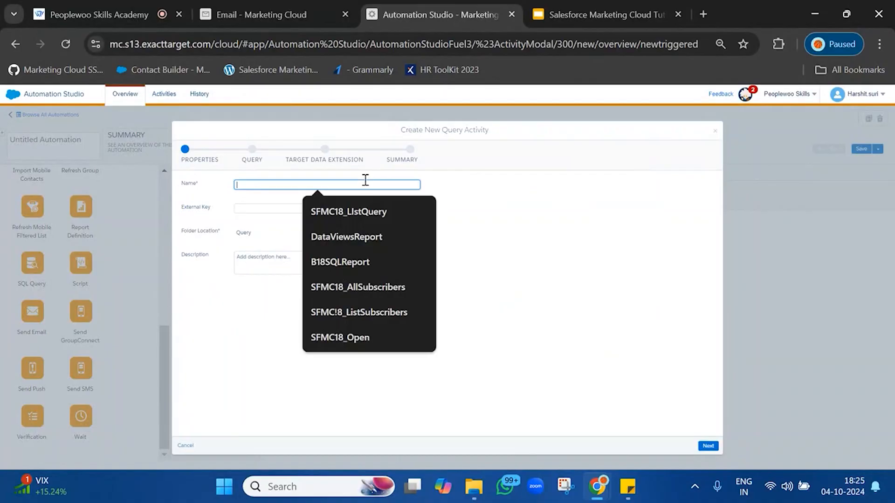
pyautogui.write('Manag')
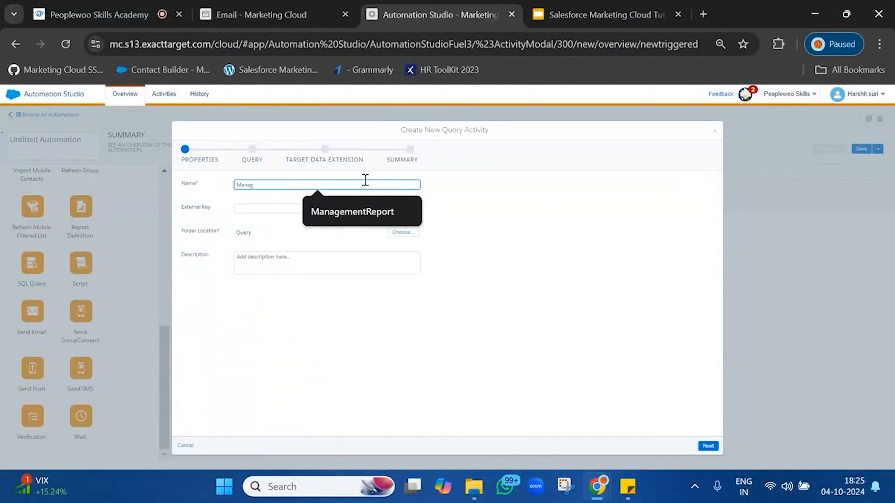
pyautogui.hotkey('ctrl', 'a')
pyautogui.write('https://academy.peoplewoo.com/#/allcourses')
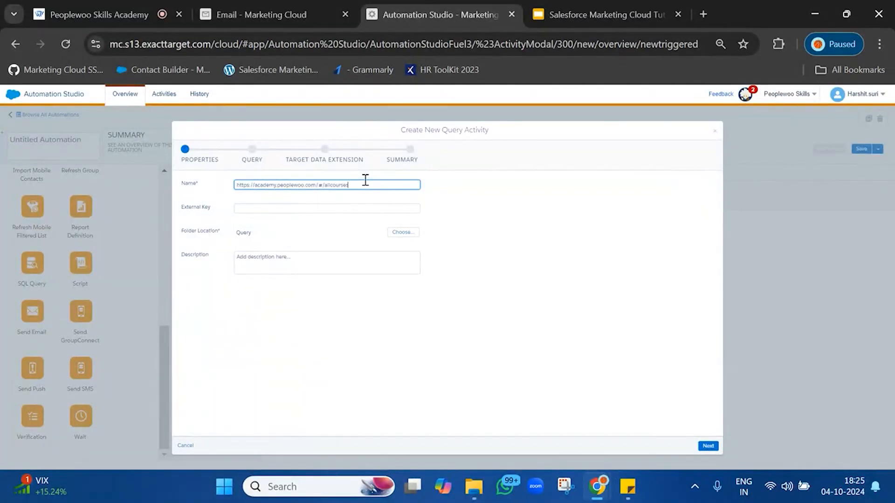
pyautogui.hotkey('ctrl', 'z')
pyautogui.write('Mana')
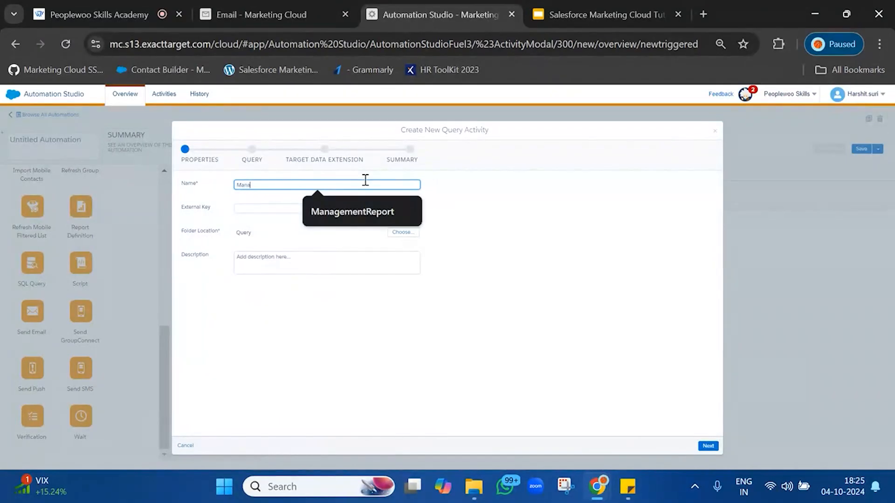
pyautogui.write('gementReport')
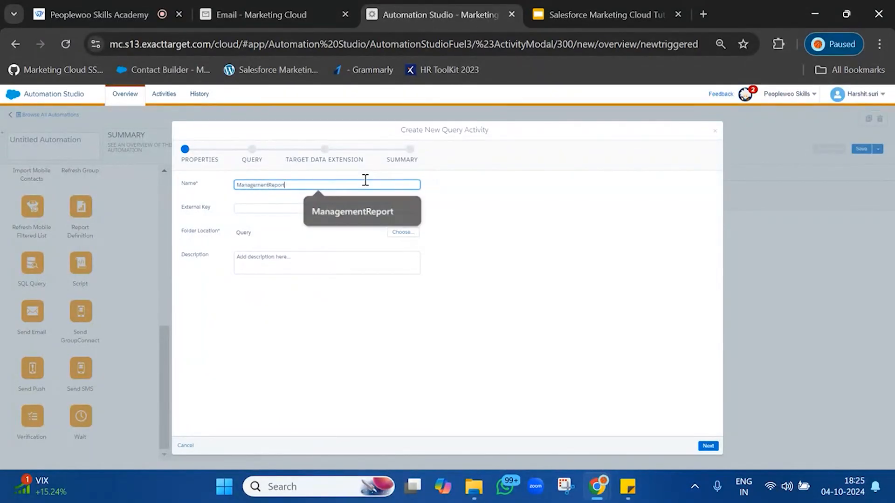
pyautogui.write('_Opens6Months')
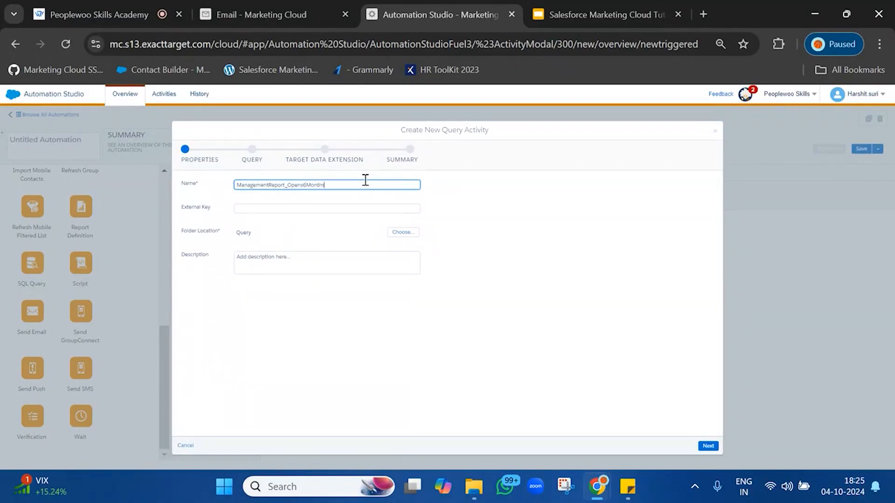
pyautogui.click(587, 383)
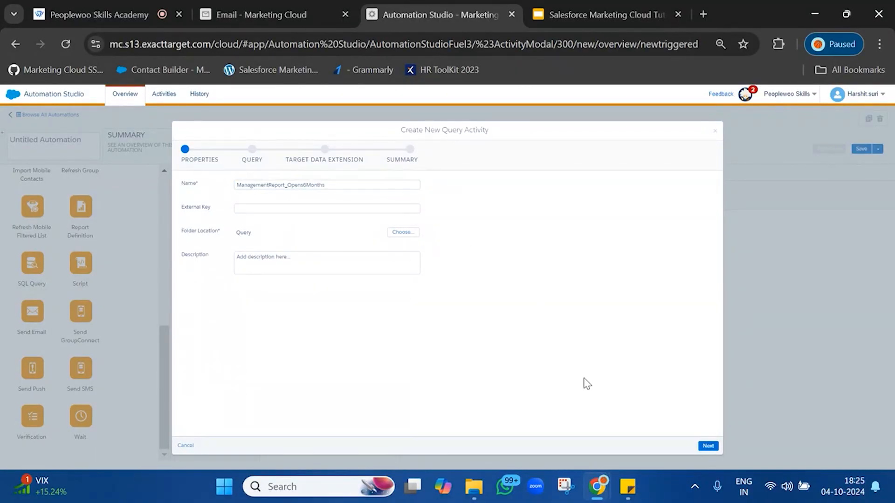
pyautogui.click(708, 446)
# Write 'select SubscriberKey, JobID, EventDate from _Open' and validate its syntax.
pyautogui.write('select SubscriberKey, JobID, EventDate')
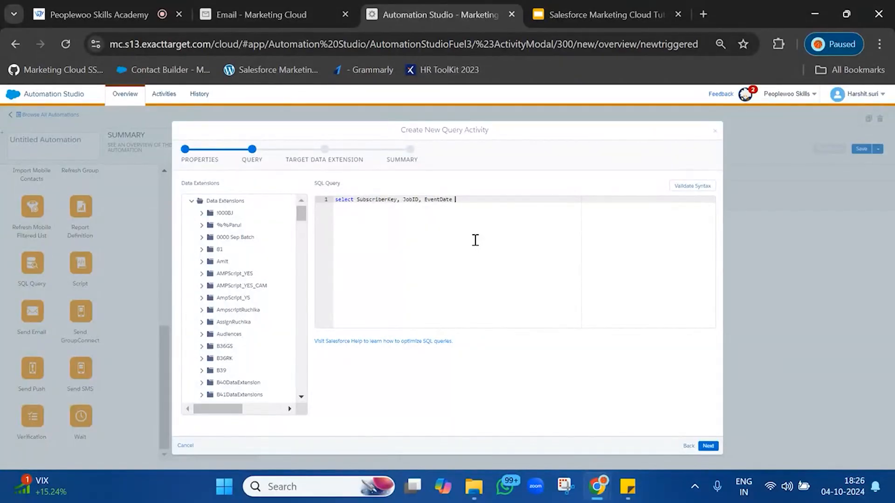
pyautogui.press('Return')
pyautogui.press('BackSpace')
pyautogui.click(704, 186)
pyautogui.click(508, 235)
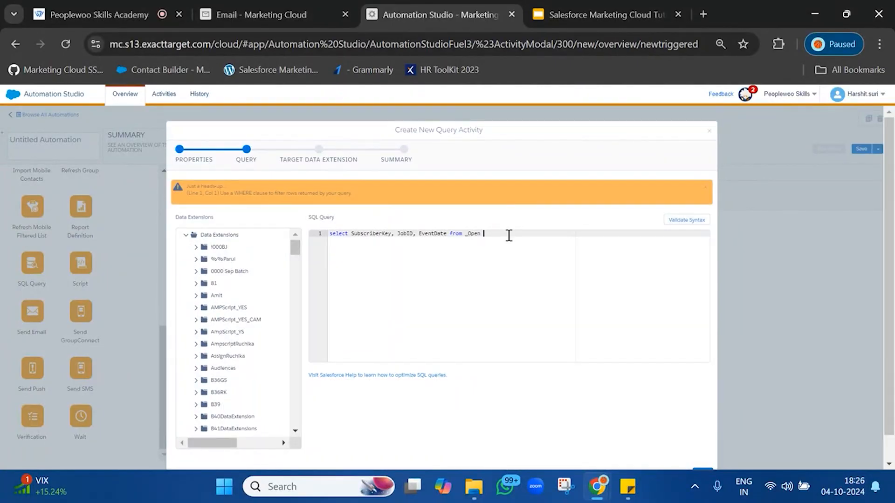
pyautogui.hotkey('ctrl', 'a')
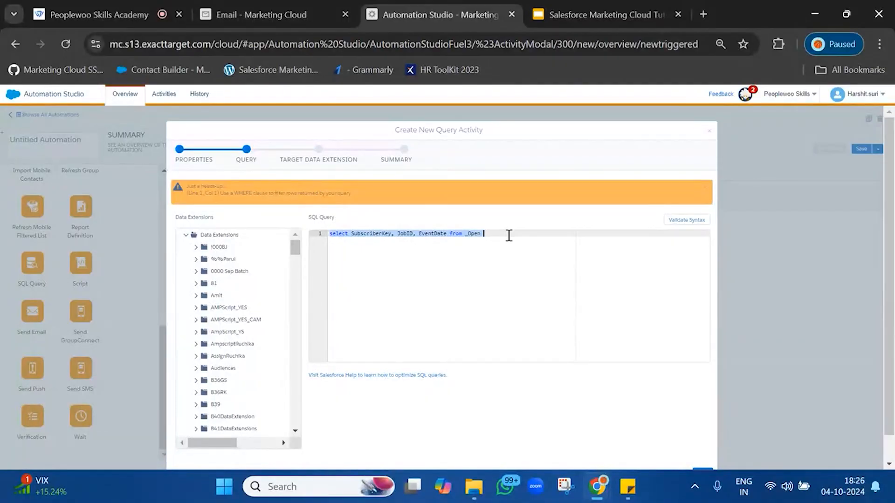
pyautogui.click(501, 248)
pyautogui.hotkey('ctrl', 'a')
pyautogui.click(514, 237)
pyautogui.scroll(-1, 454, 323)
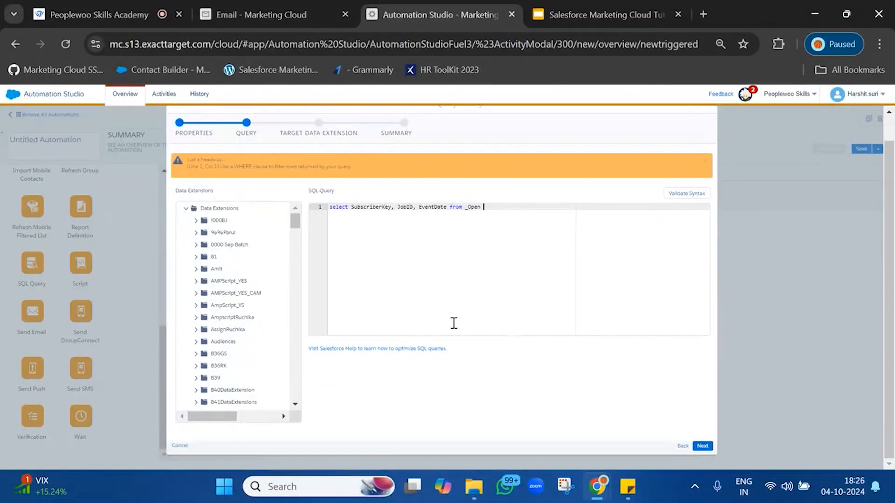
# Target the query at ManagementReport_TotalOpens_Month in the NewBatch folder and finish the activity.
pyautogui.click(702, 446)
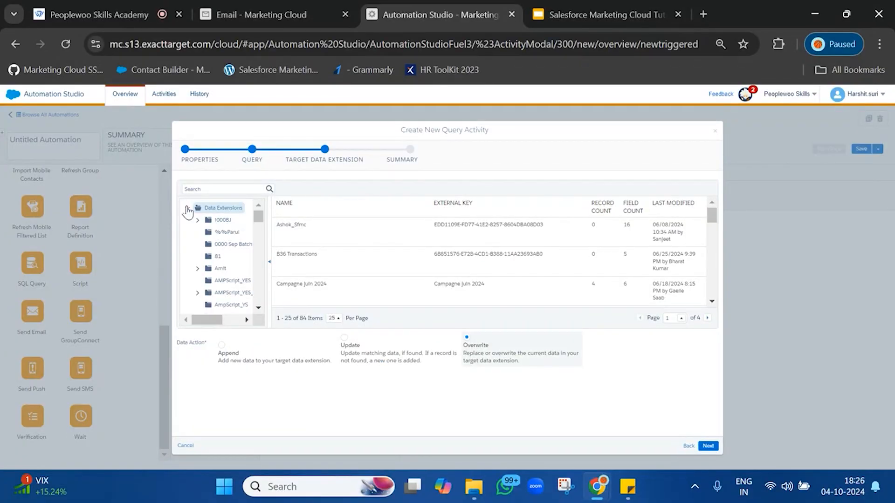
pyautogui.hotkey('ctrl', 'f')
pyautogui.press('Return')
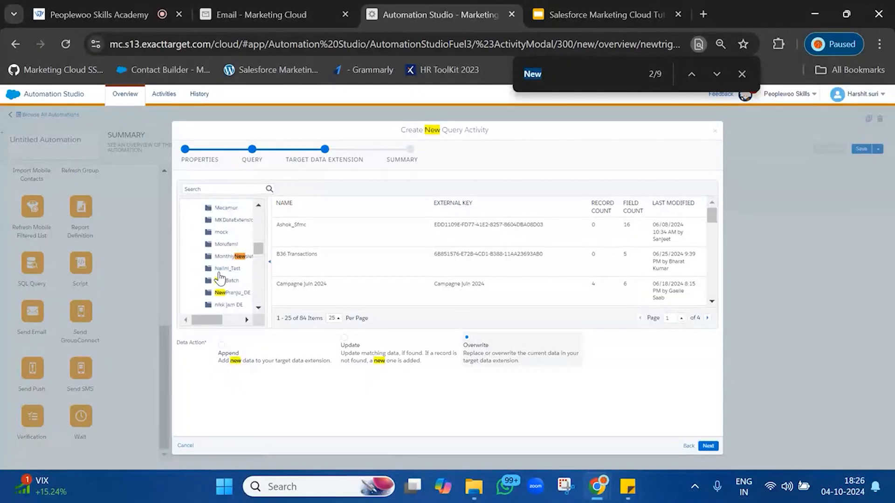
pyautogui.press('Return')
pyautogui.press('Return')
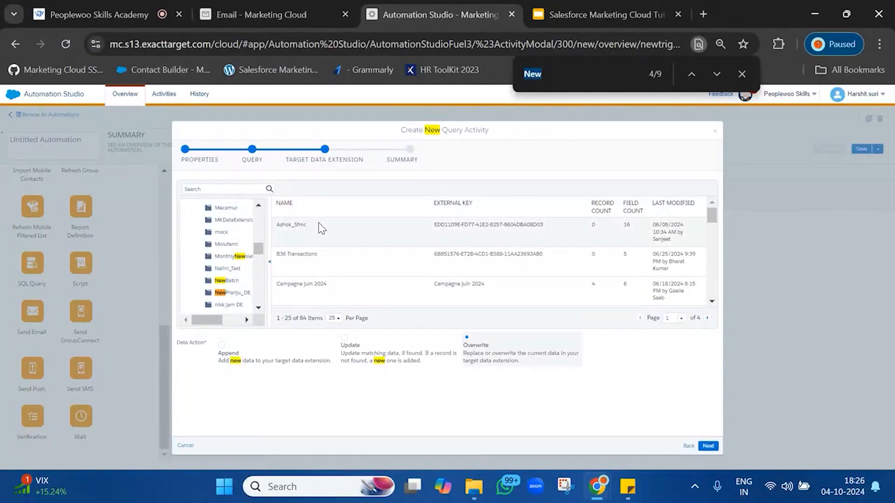
pyautogui.click(227, 280)
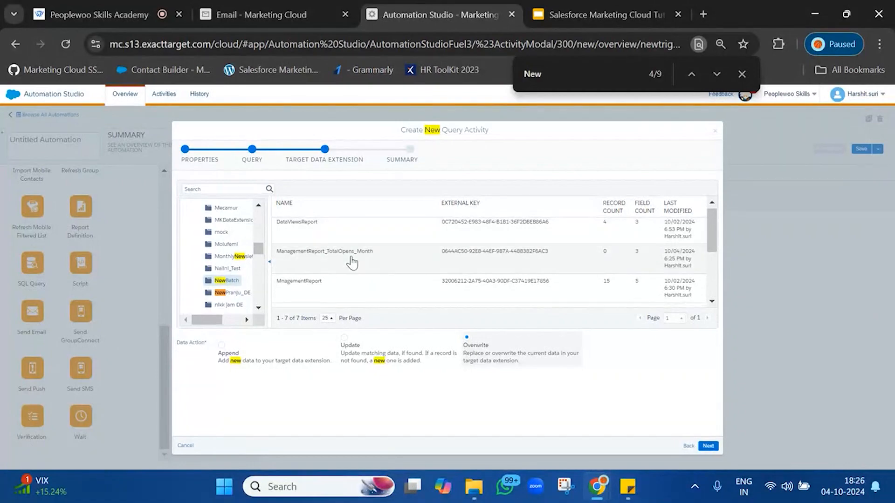
pyautogui.click(351, 262)
pyautogui.click(708, 446)
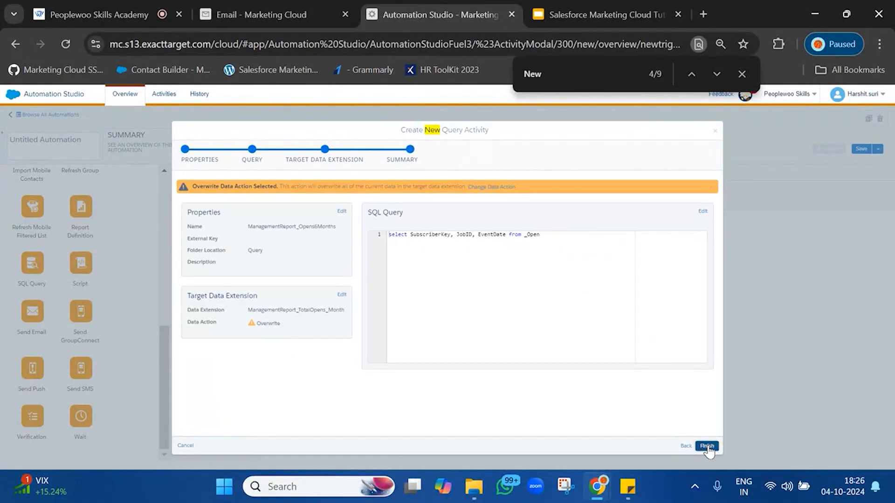
pyautogui.click(707, 447)
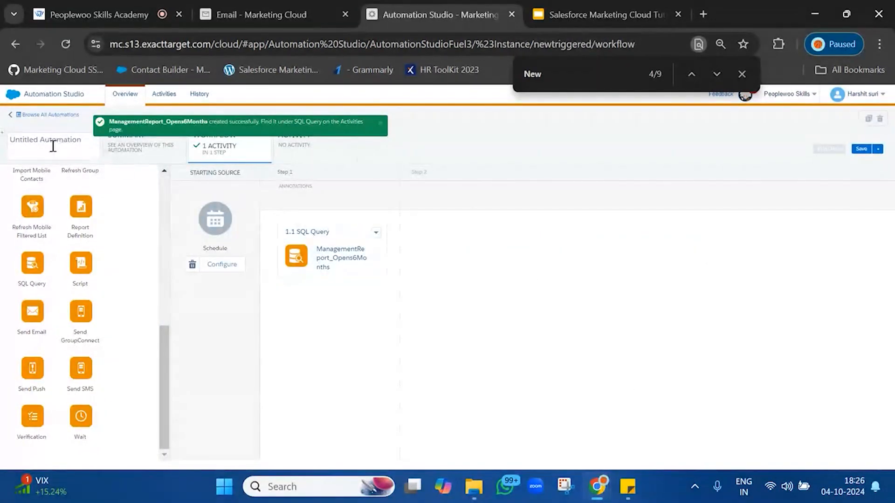
# Rename the untitled automation to OpensLast6MonthsExtract and save it.
pyautogui.click(53, 146)
pyautogui.write('OpensLast6MonthsExtr')
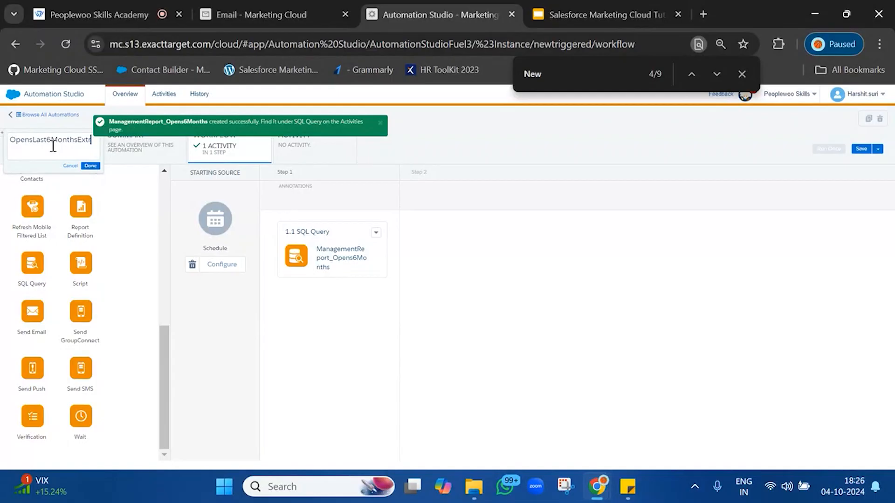
pyautogui.write('act')
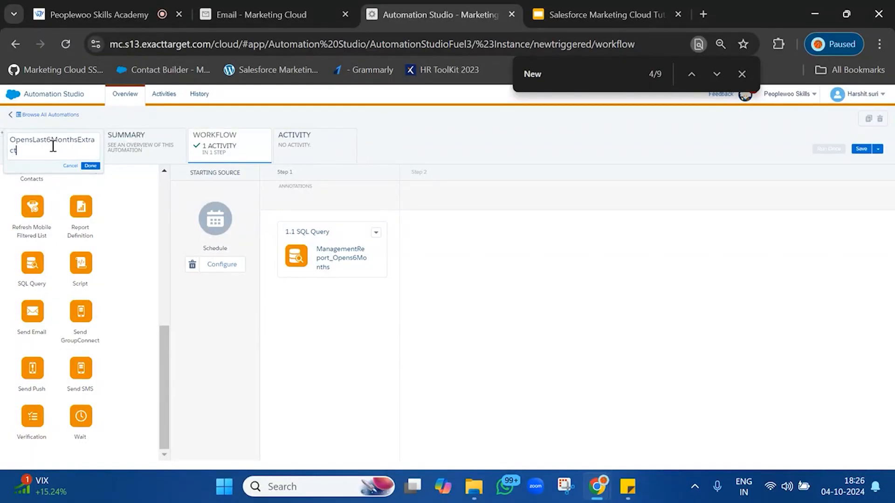
pyautogui.click(91, 166)
pyautogui.click(857, 149)
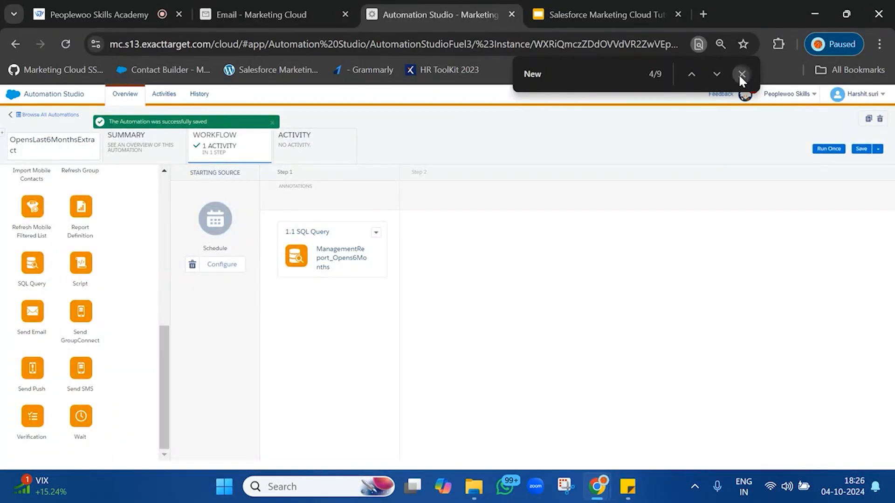
pyautogui.click(740, 74)
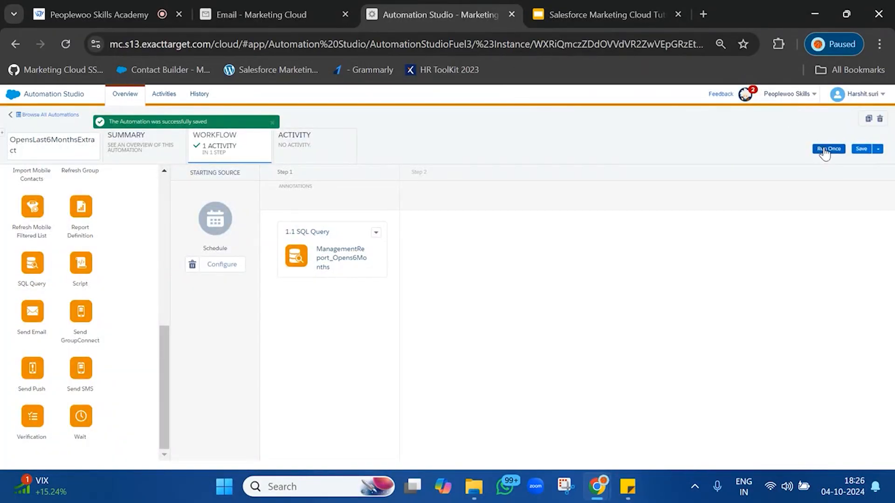
# Start a one-time run of the automation with Step 1 included.
pyautogui.click(828, 148)
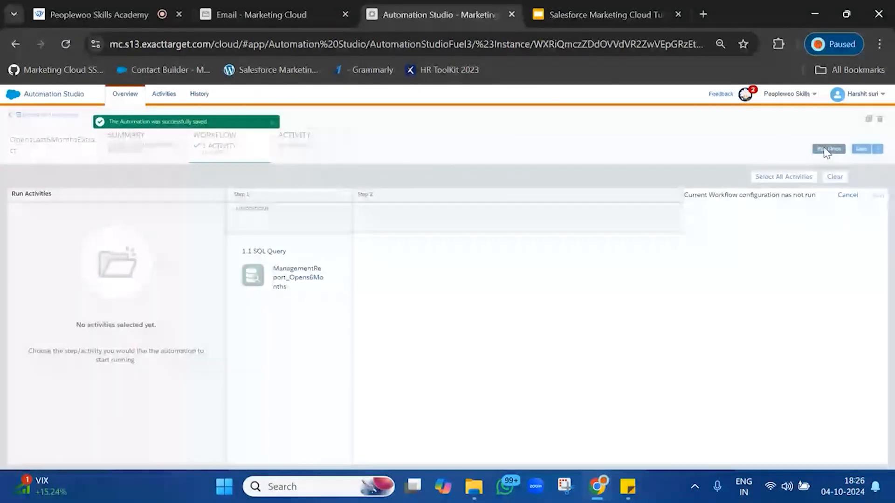
pyautogui.click(343, 203)
pyautogui.click(878, 195)
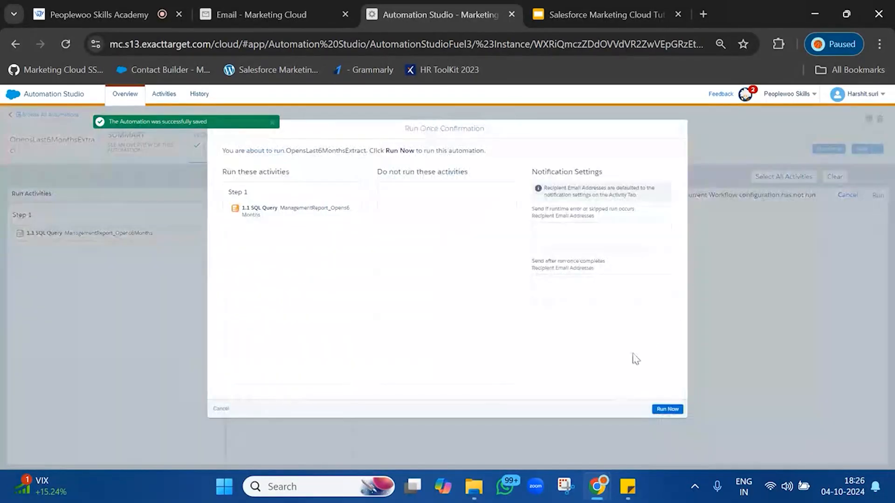
pyautogui.click(669, 410)
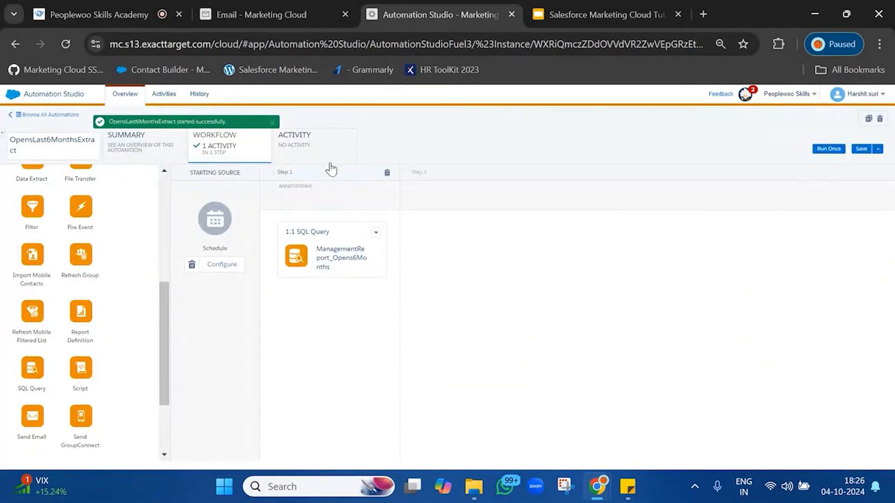
# Open the automation's Activity run log and refresh it to check progress.
pyautogui.click(329, 164)
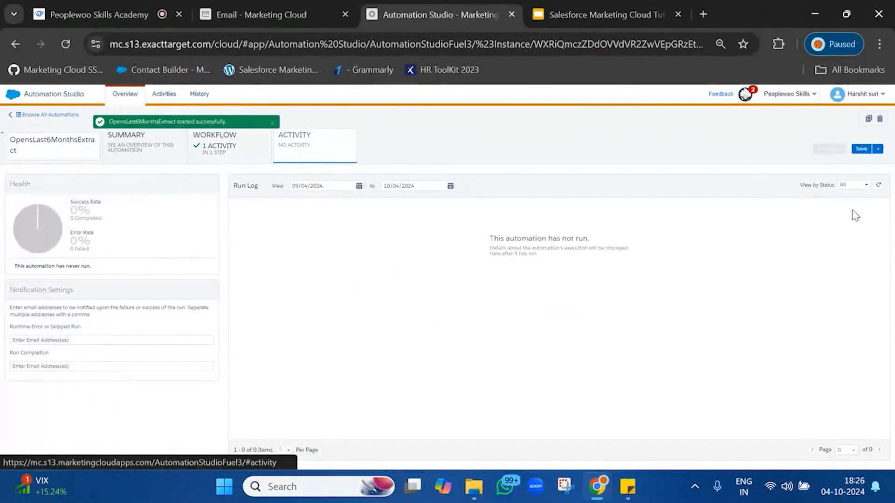
pyautogui.click(879, 186)
pyautogui.click(880, 186)
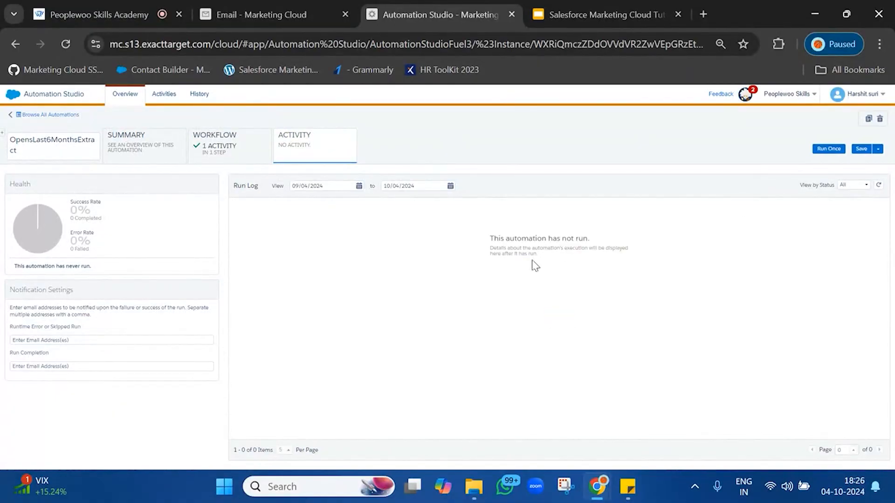
pyautogui.click(271, 137)
pyautogui.click(322, 152)
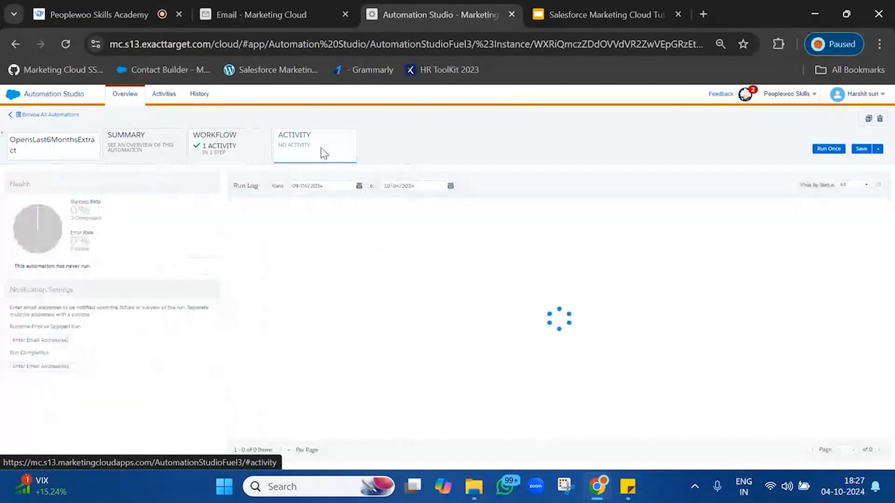
pyautogui.click(879, 186)
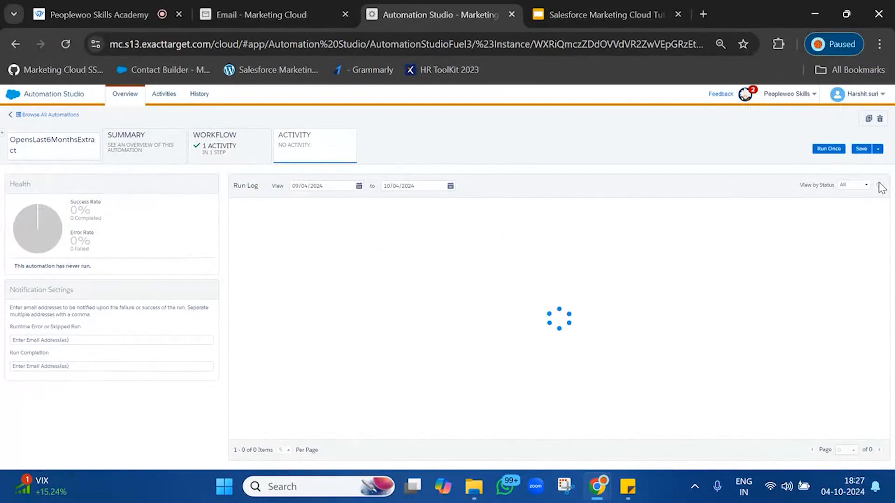
pyautogui.click(879, 186)
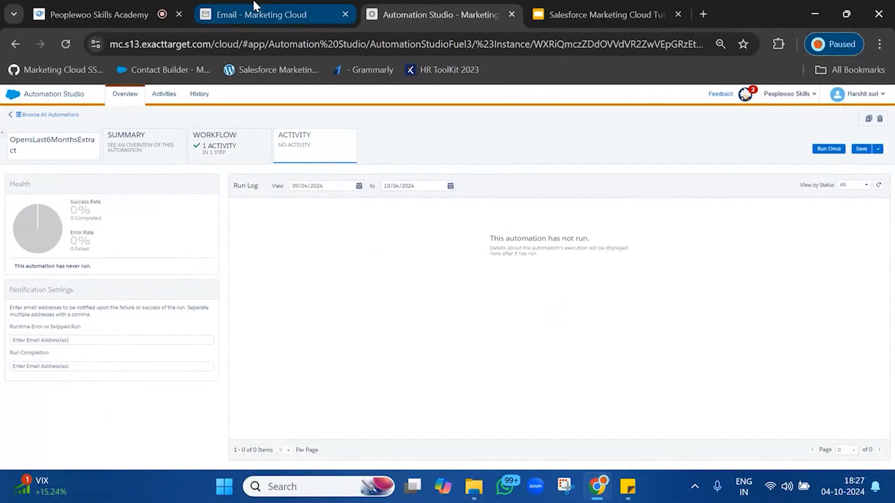
# Refresh the run log until the run finishes, then open ManagementReport_TotalOpens_Month in Email Studio.
pyautogui.click(261, 15)
pyautogui.doubleClick(243, 250)
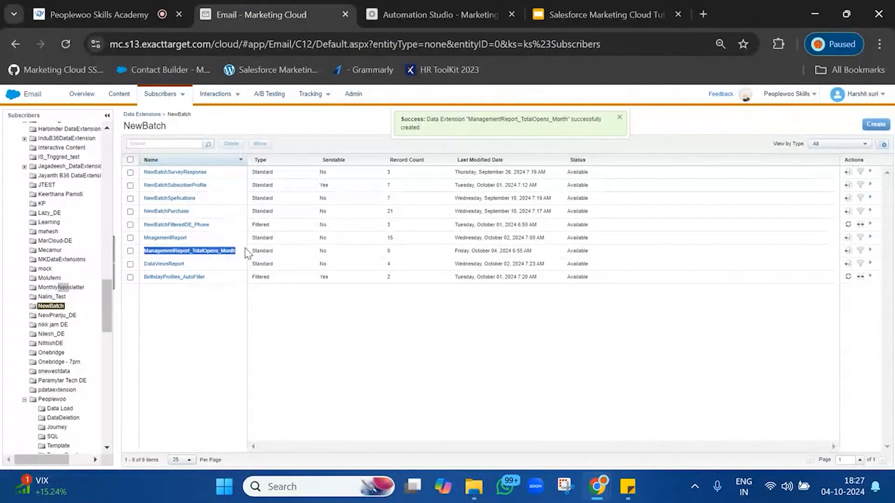
pyautogui.click(434, 6)
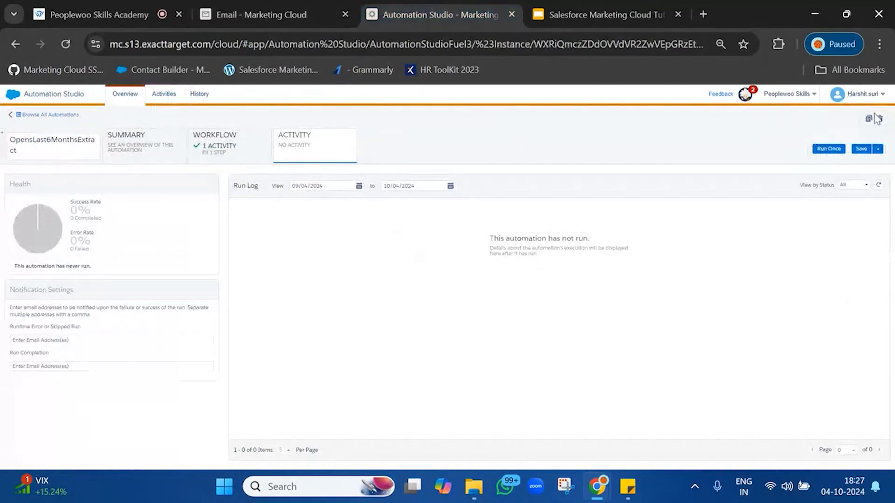
pyautogui.click(879, 187)
pyautogui.click(878, 187)
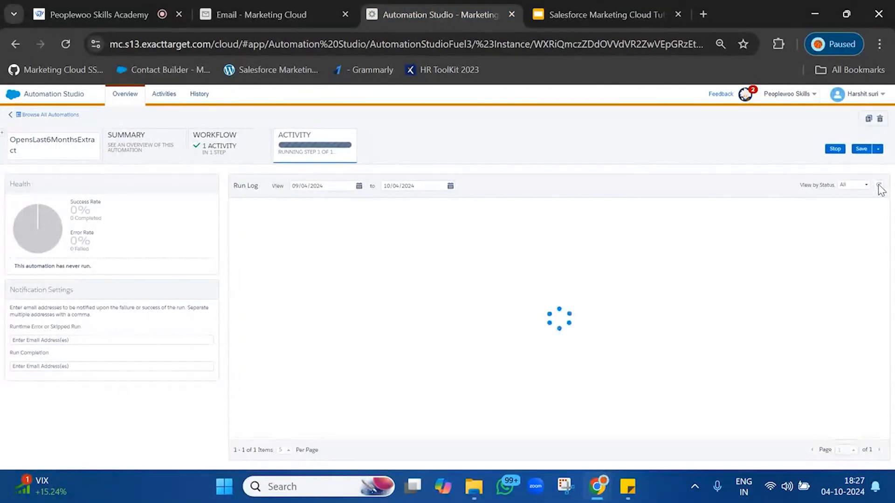
pyautogui.click(879, 187)
pyautogui.click(252, 15)
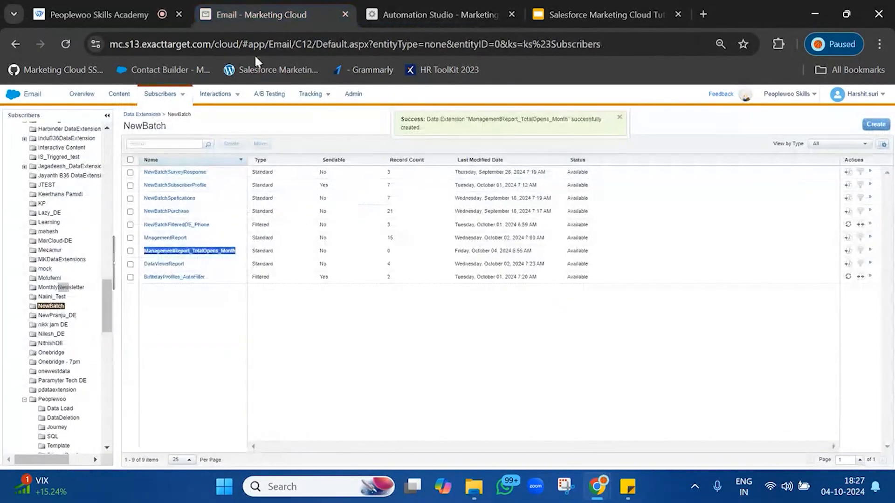
pyautogui.click(223, 254)
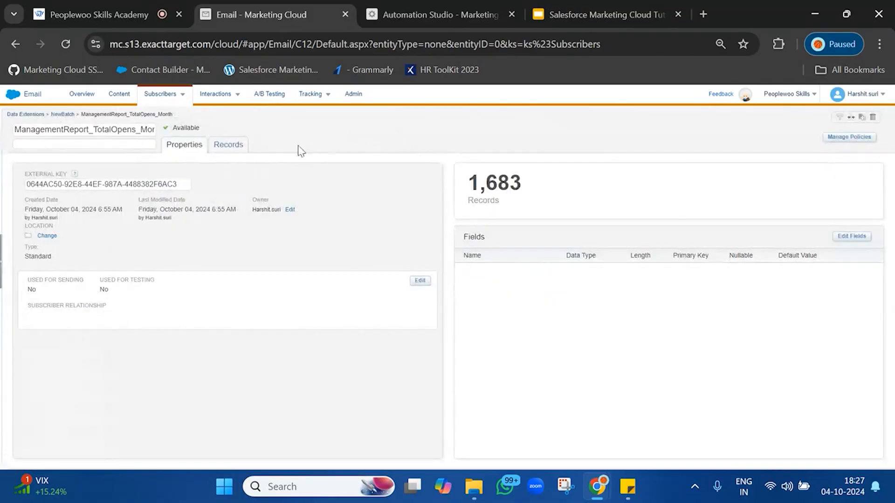
# Review the data extension's records and confirm its 1,683 record count.
pyautogui.click(229, 146)
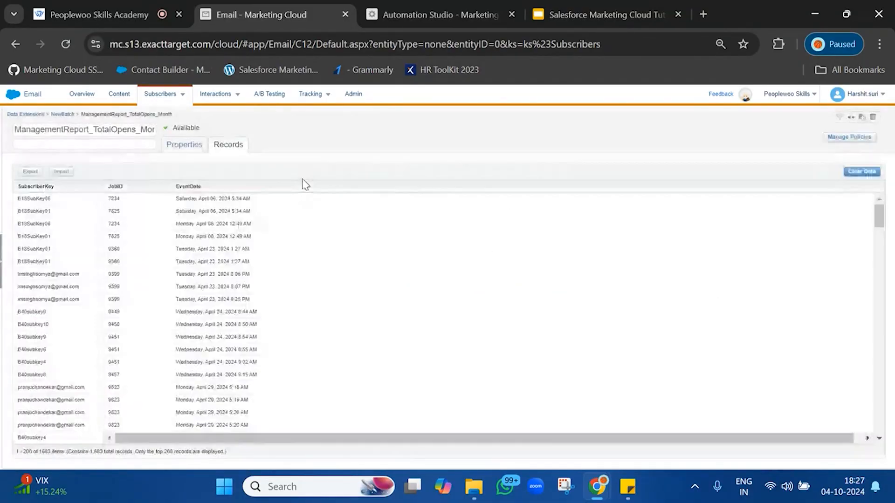
pyautogui.moveTo(44, 198); pyautogui.dragTo(258, 324)
pyautogui.click(203, 151)
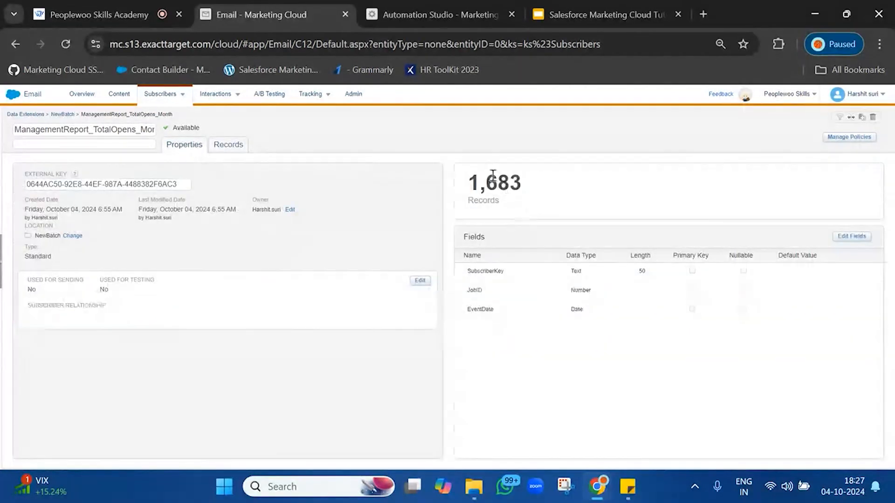
pyautogui.doubleClick(491, 177)
pyautogui.click(233, 150)
pyautogui.scroll(-20, 306, 339)
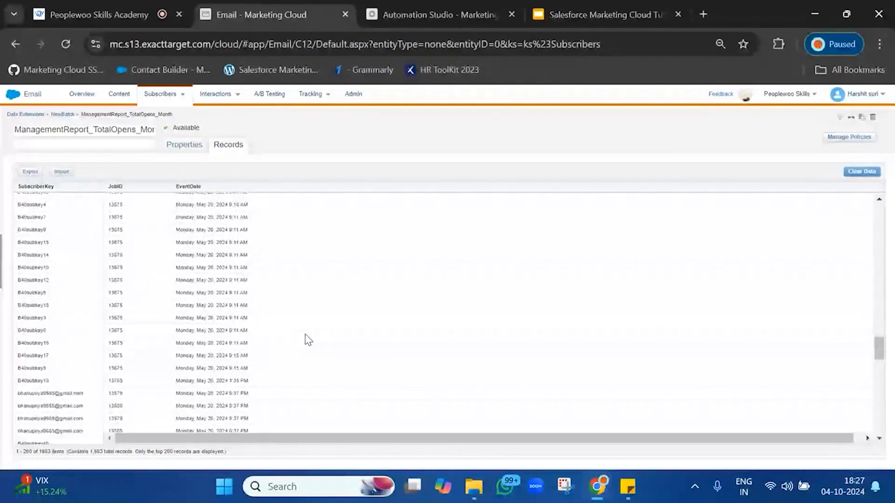
pyautogui.scroll(-3, 306, 340)
pyautogui.moveTo(40, 213); pyautogui.dragTo(40, 354)
pyautogui.click(69, 315)
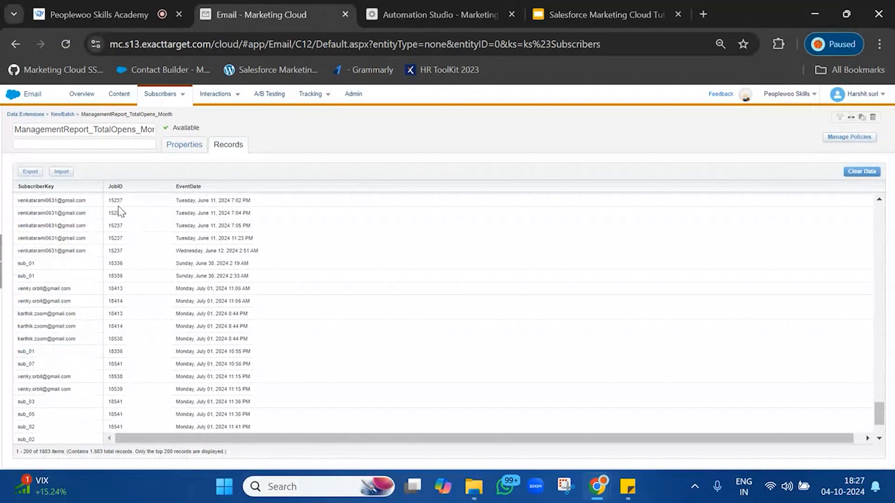
# Inspect the records' job IDs and event dates from April to July, then return to the automation.
pyautogui.moveTo(109, 201); pyautogui.dragTo(121, 312)
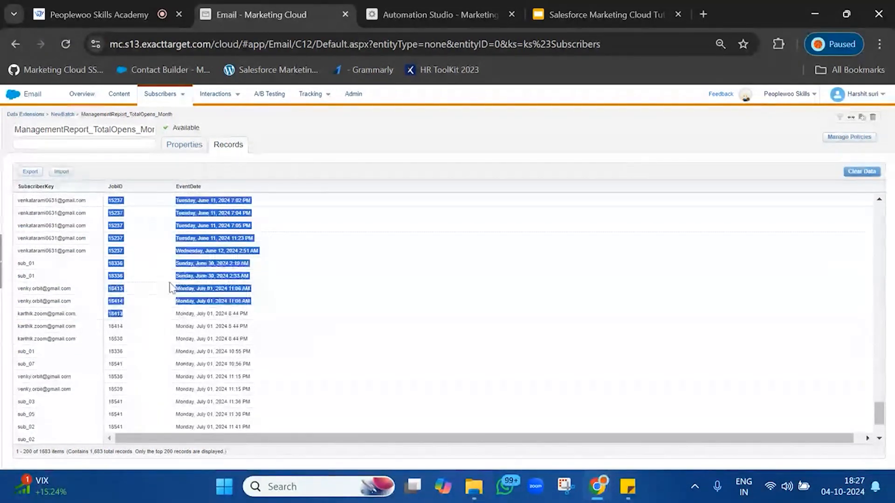
pyautogui.tripleClick(227, 224)
pyautogui.moveTo(225, 223); pyautogui.dragTo(241, 401)
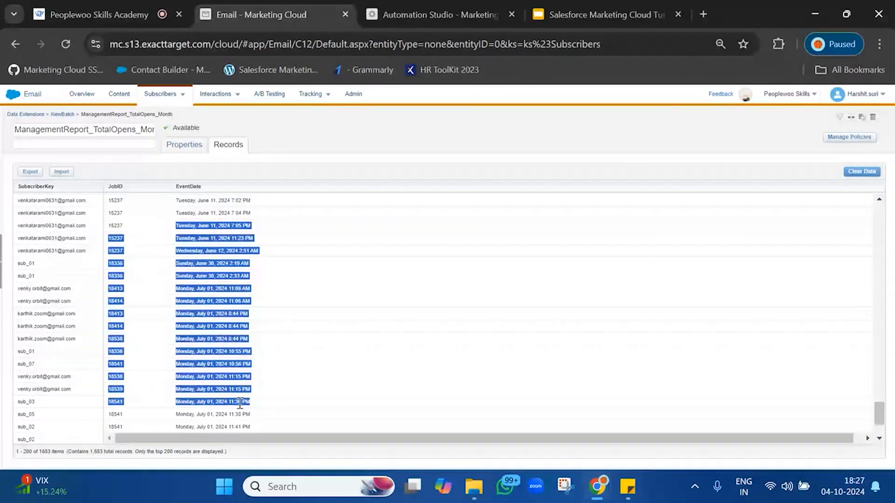
pyautogui.click(221, 358)
pyautogui.tripleClick(219, 343)
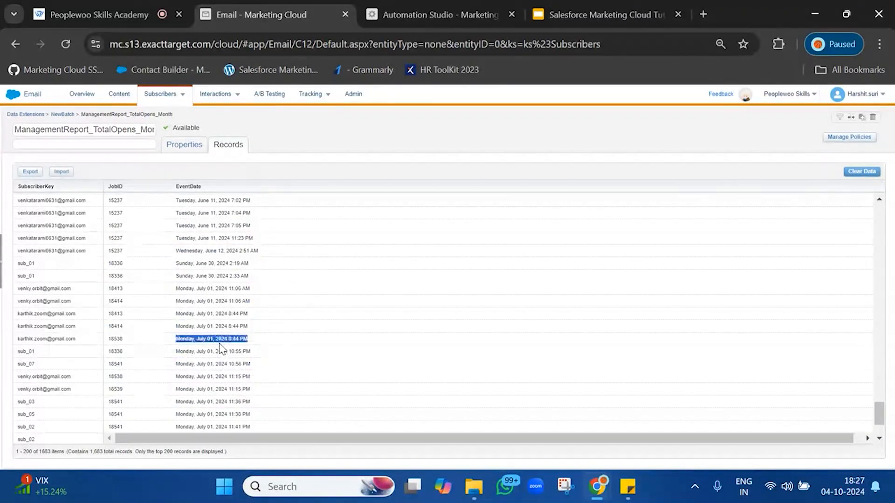
pyautogui.scroll(-3, 219, 347)
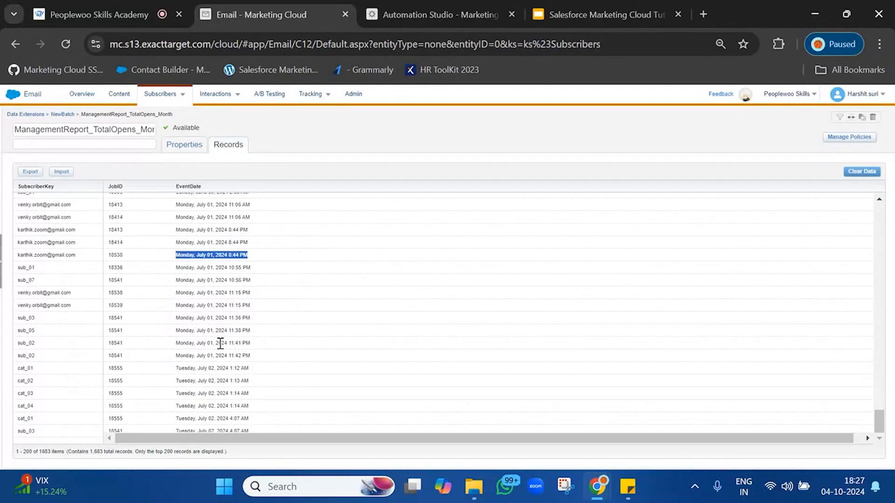
pyautogui.scroll(10, 235, 318)
pyautogui.tripleClick(235, 277)
pyautogui.scroll(5, 235, 280)
pyautogui.scroll(15, 234, 240)
pyautogui.scroll(1, 235, 241)
pyautogui.moveTo(212, 197); pyautogui.dragTo(232, 324)
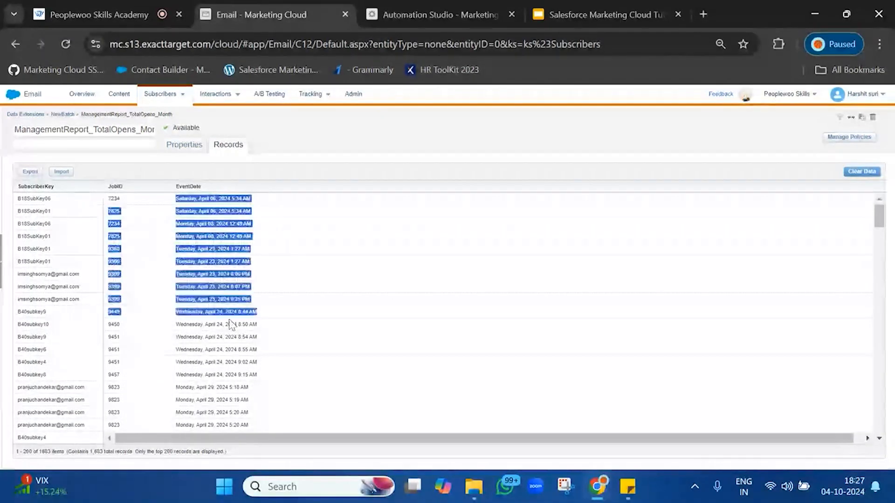
pyautogui.scroll(-20, 230, 325)
pyautogui.scroll(-5, 229, 328)
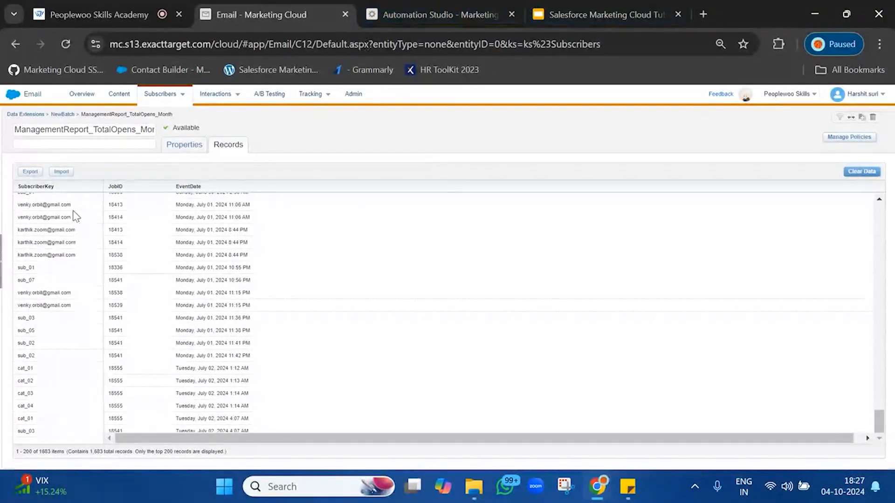
pyautogui.click(467, 6)
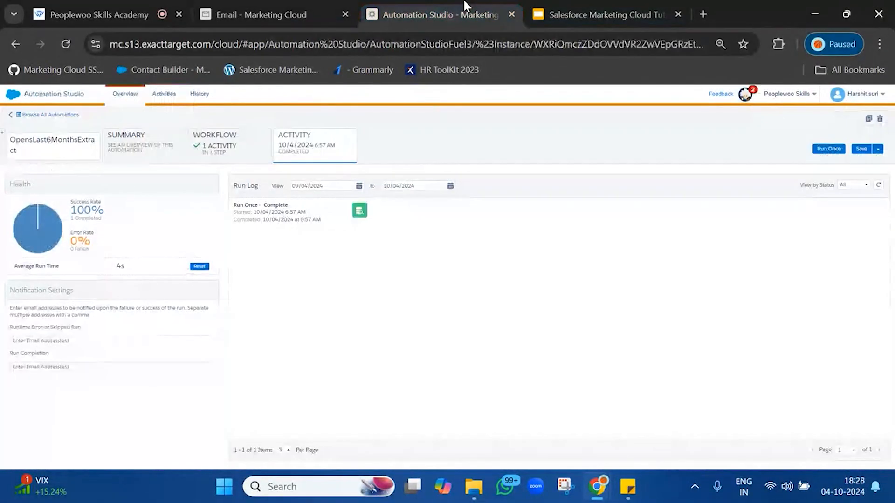
# Drag a Data Extract activity onto Step 2 of the workflow canvas.
pyautogui.click(247, 149)
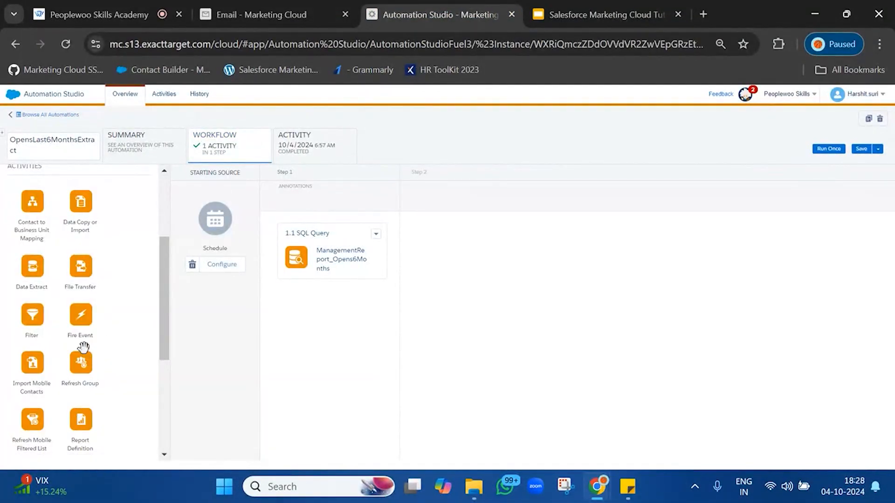
pyautogui.moveTo(33, 270); pyautogui.dragTo(492, 290)
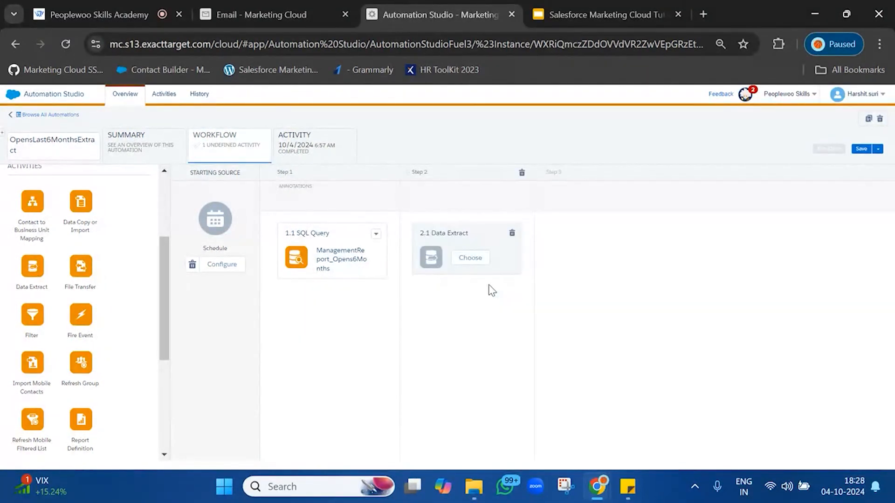
# Create a new Data Extract activity named ManagementReport_TotalOpens_Month_Extract, using the copied data extension name.
pyautogui.click(472, 261)
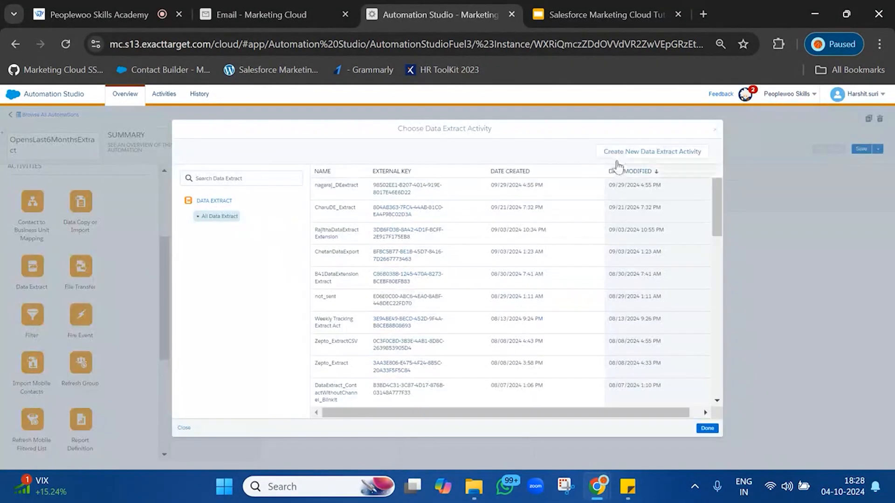
pyautogui.click(647, 153)
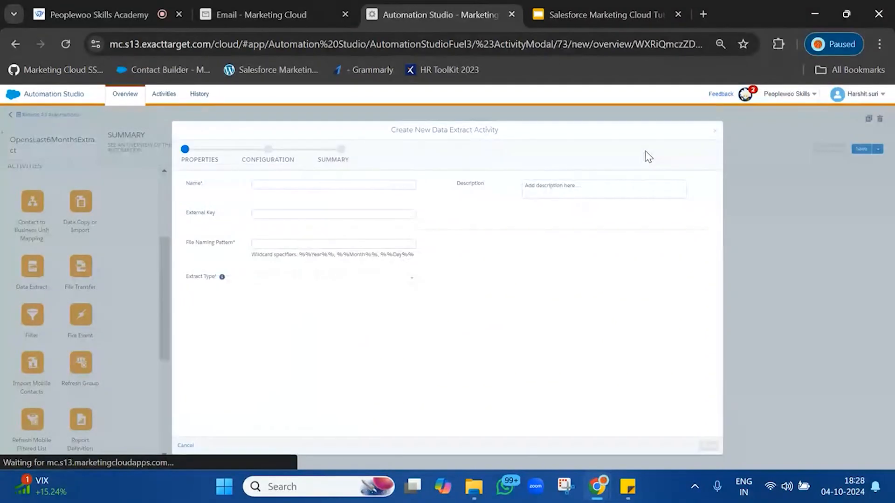
pyautogui.click(354, 185)
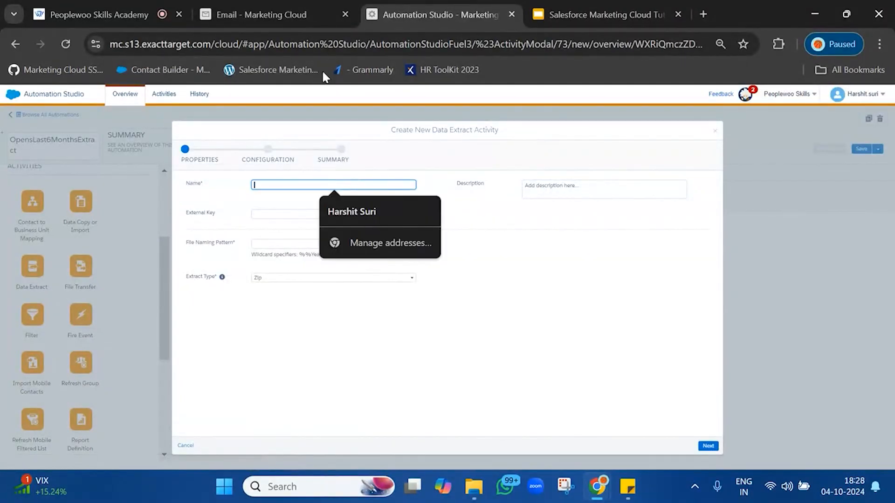
pyautogui.click(261, 14)
pyautogui.click(109, 128)
pyautogui.hotkey('ctrl', 'c')
pyautogui.click(434, 14)
pyautogui.hotkey('ctrl', 'v')
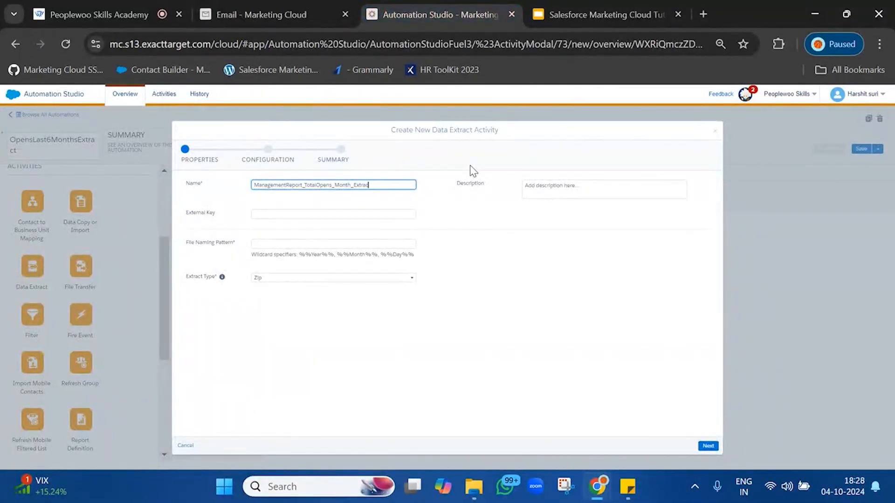
pyautogui.click(594, 261)
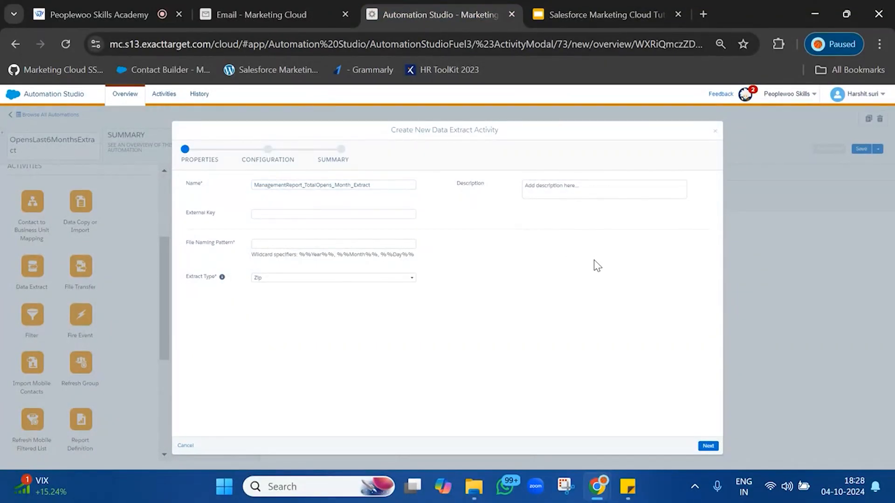
# Set the activity's Extract Type to Data Extension Extract.
pyautogui.click(378, 278)
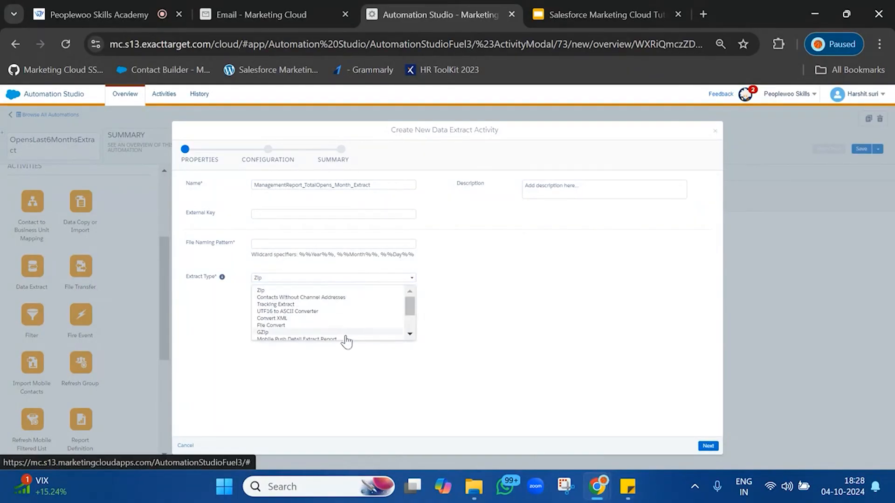
pyautogui.click(612, 333)
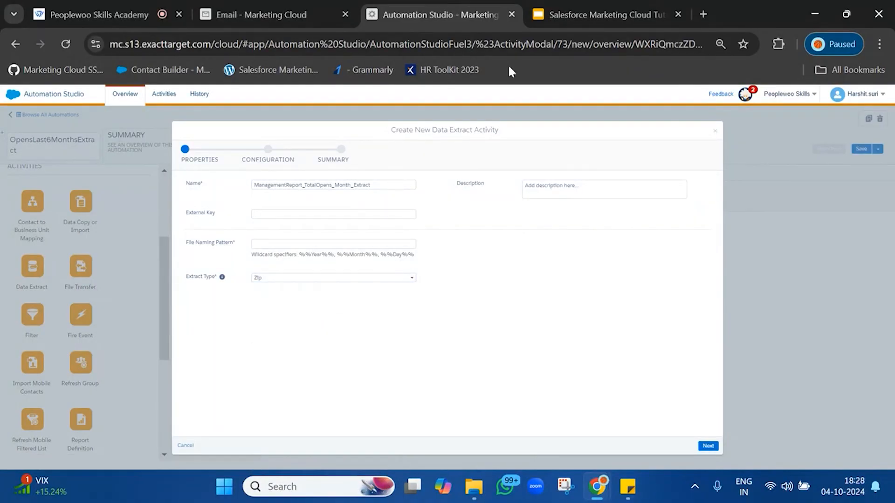
pyautogui.click(281, 5)
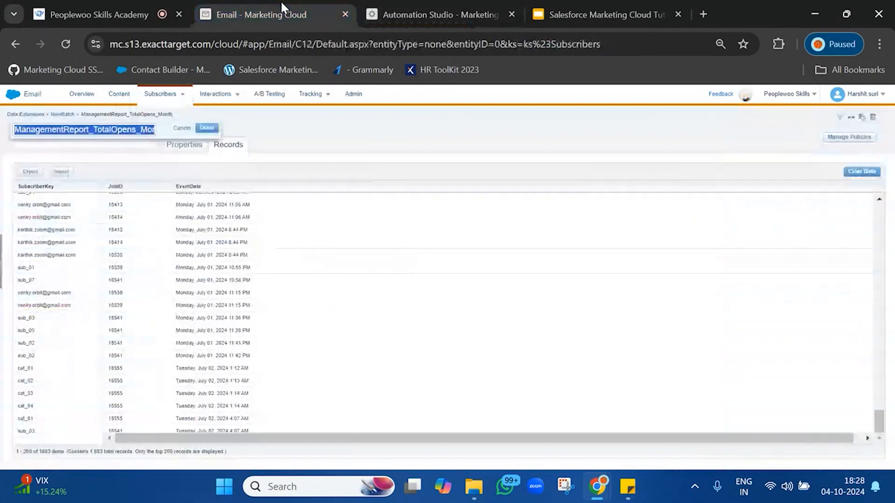
pyautogui.click(182, 128)
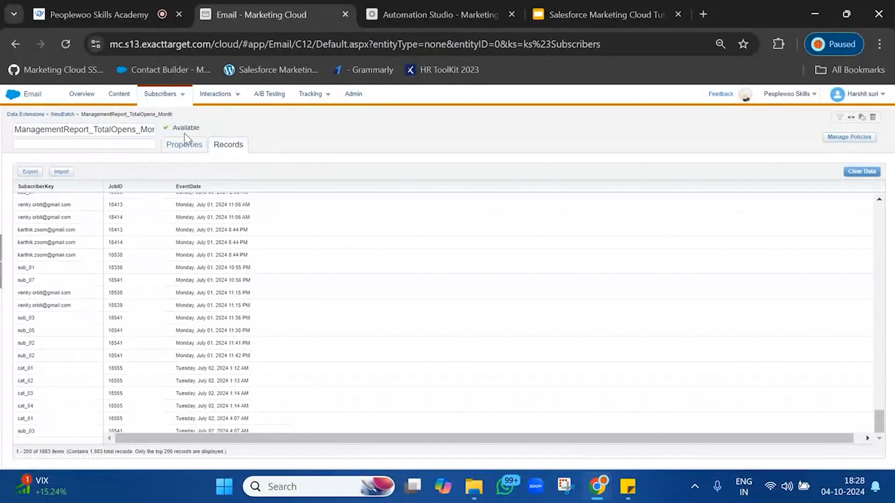
pyautogui.click(184, 146)
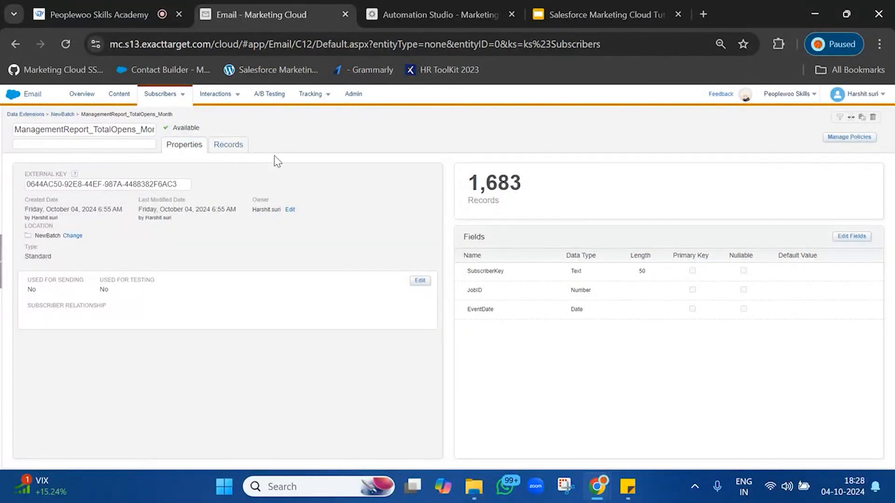
pyautogui.click(499, 7)
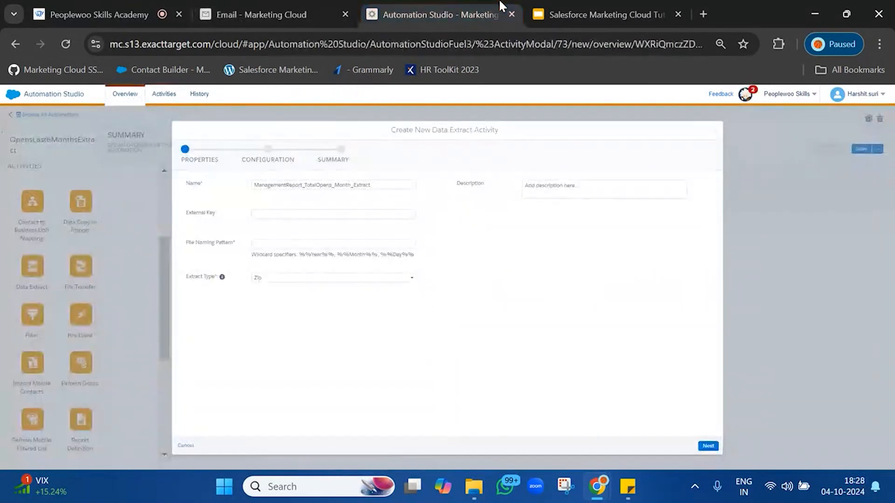
pyautogui.click(340, 278)
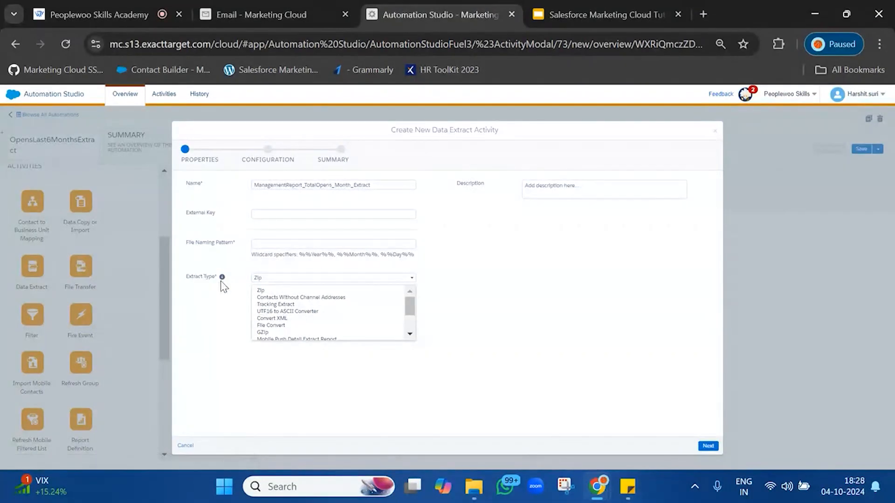
pyautogui.scroll(-3, 313, 335)
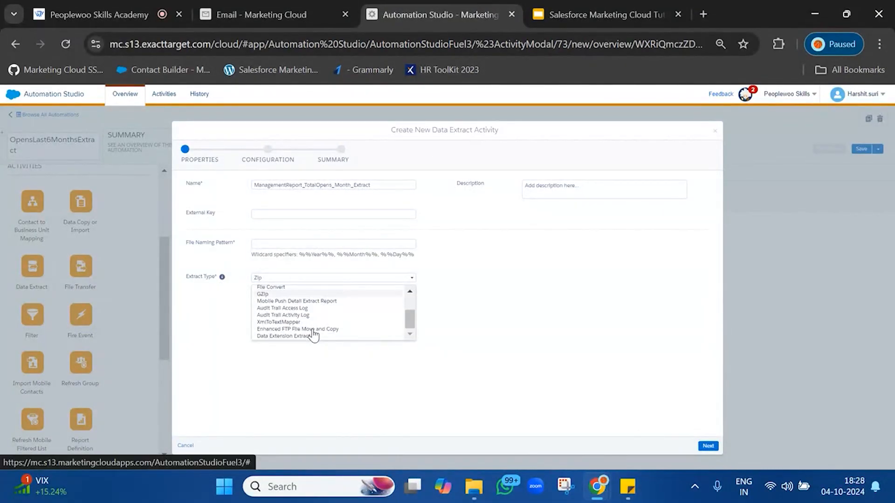
pyautogui.click(301, 336)
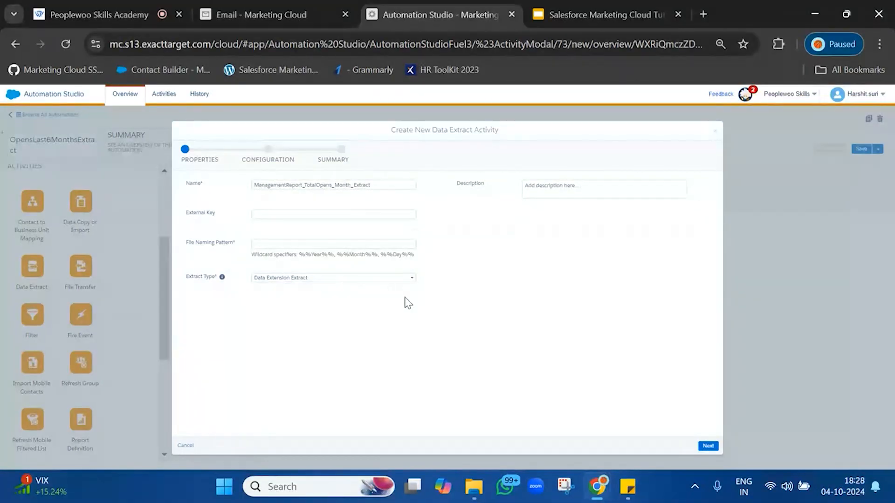
# Set the file naming pattern to ManagementReport_TotalOpens_Month.csv.
pyautogui.click(708, 446)
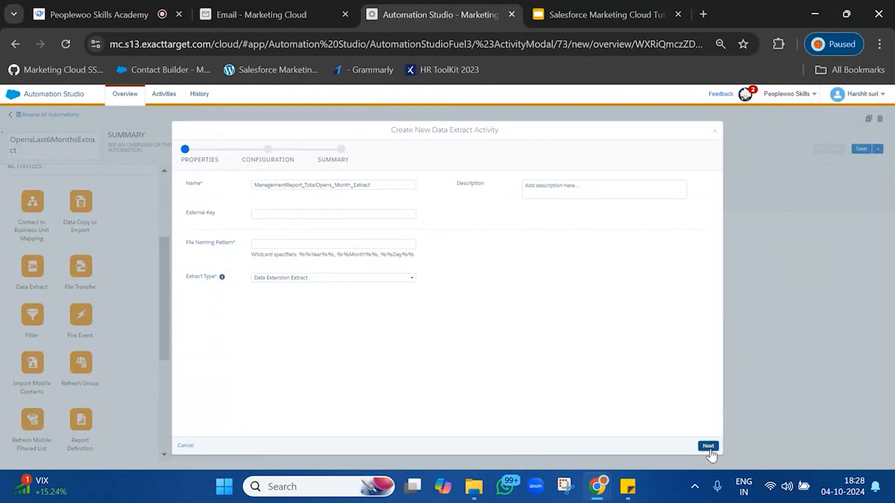
pyautogui.click(343, 246)
pyautogui.tripleClick(195, 250)
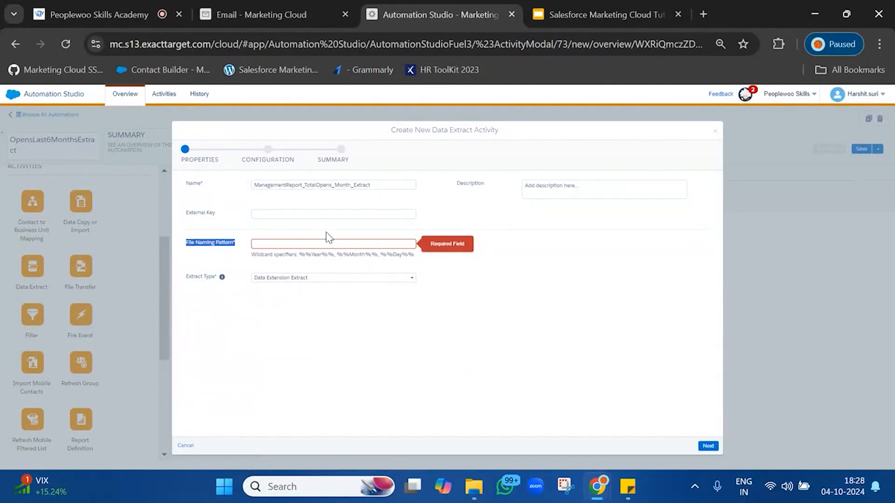
pyautogui.click(319, 246)
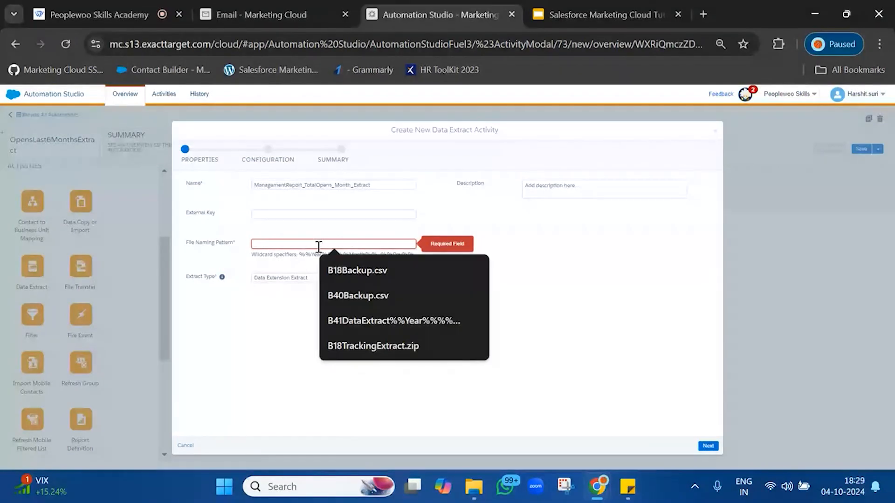
pyautogui.hotkey('ctrl', 'v')
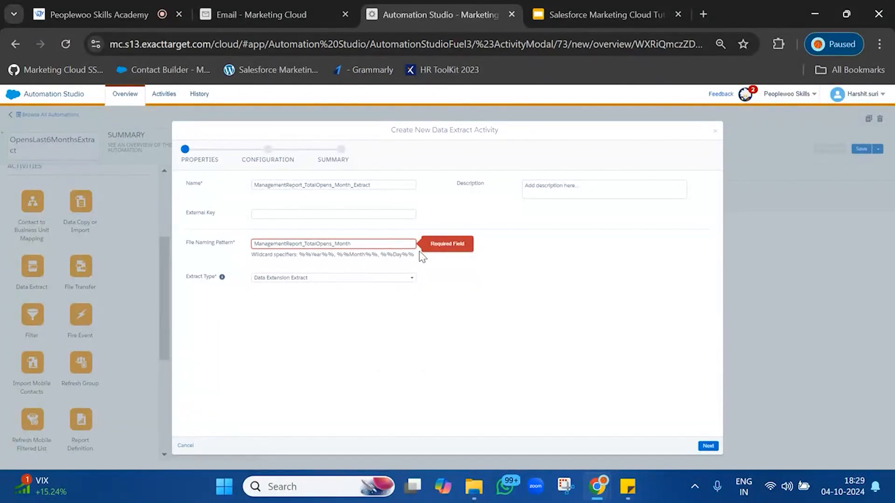
pyautogui.write('.csv')
pyautogui.hotkey('ctrl', 'a')
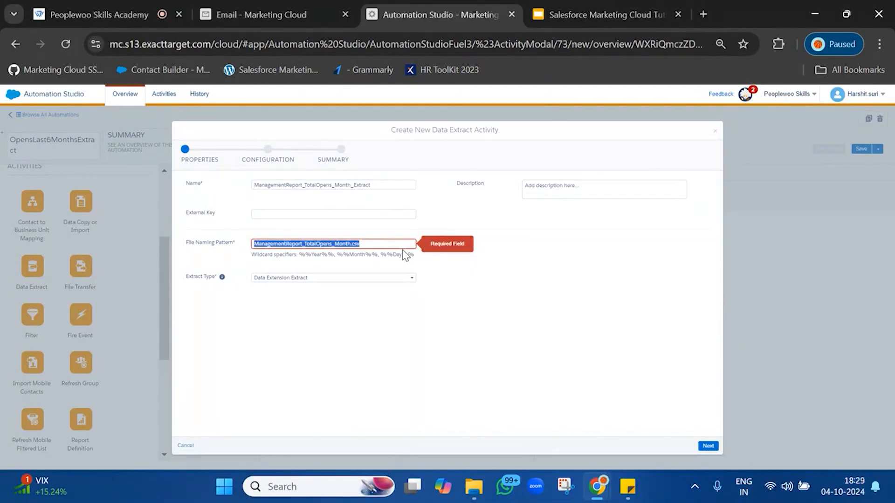
pyautogui.click(497, 248)
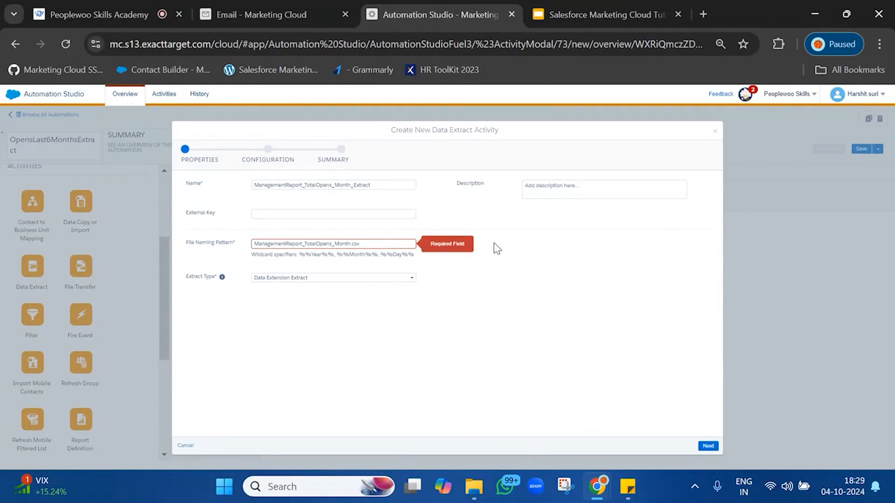
pyautogui.tripleClick(369, 245)
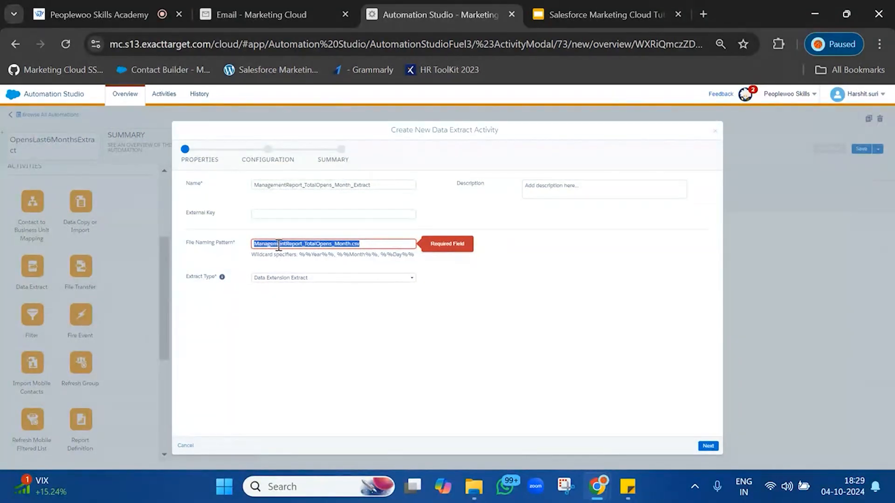
# Change the file name to ManagementReport_TotalOpens_6Month.csv, copy it, and advance to Configuration.
pyautogui.click(368, 244)
pyautogui.write('6')
pyautogui.hotkey('ctrl', 'a')
pyautogui.click(567, 271)
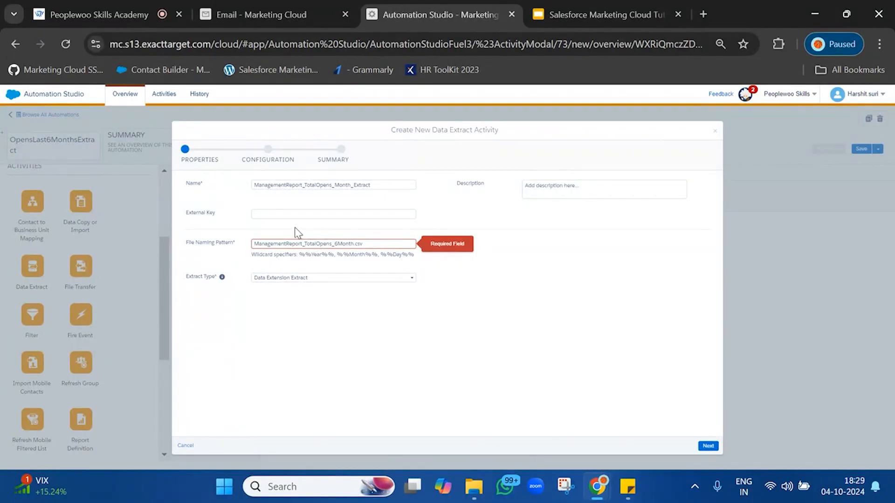
pyautogui.click(320, 243)
pyautogui.hotkey('ctrl', 'a')
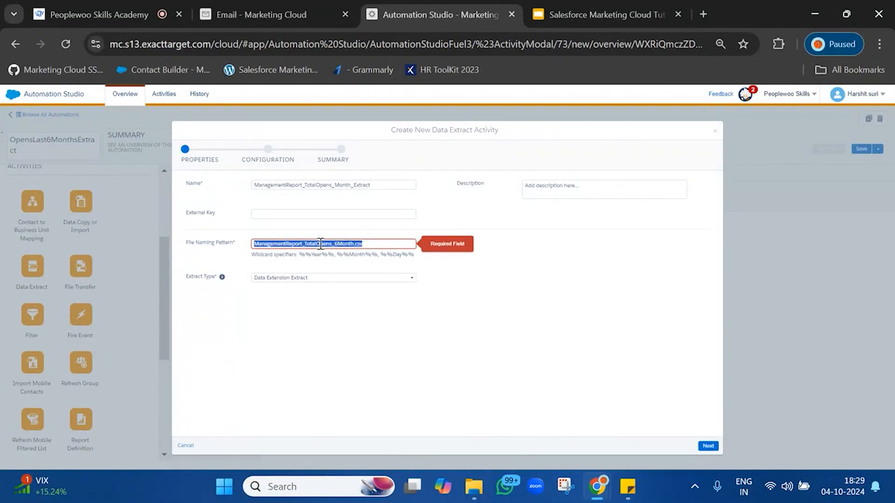
pyautogui.click(707, 446)
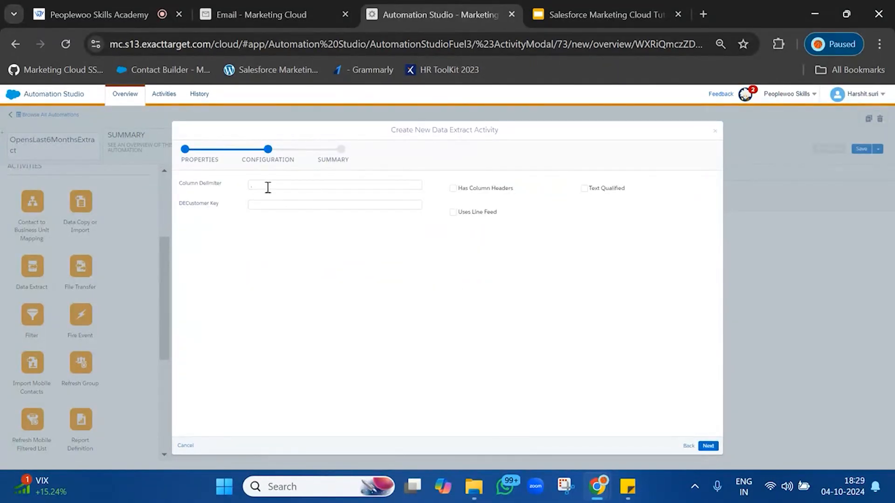
# Copy the data extension's External Key from Email Studio for the DECustomer Key field.
pyautogui.hotkey('ctrl', 'f')
pyautogui.hotkey('ctrl', 'v')
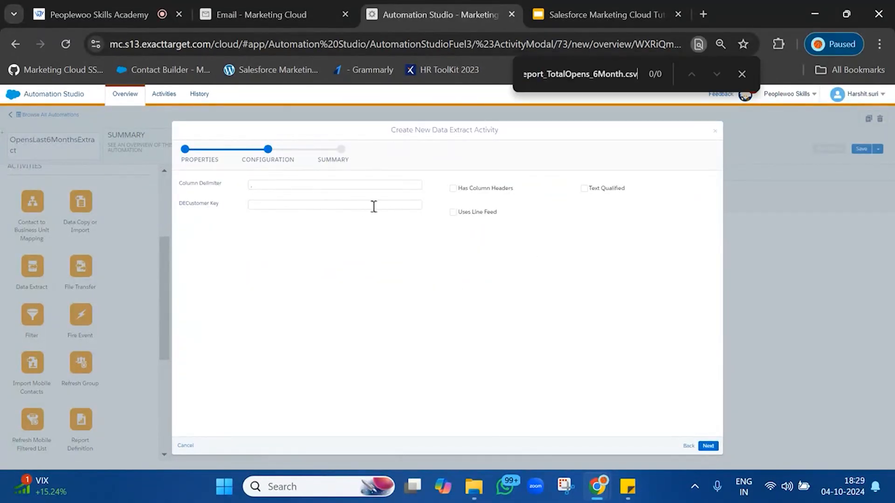
pyautogui.tripleClick(205, 205)
pyautogui.click(292, 10)
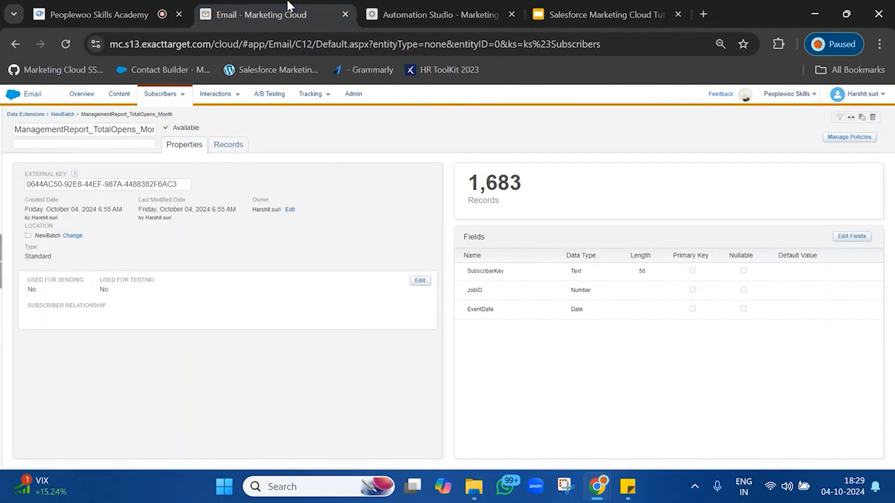
pyautogui.tripleClick(41, 173)
pyautogui.click(72, 189)
pyautogui.hotkey('ctrl', 'c')
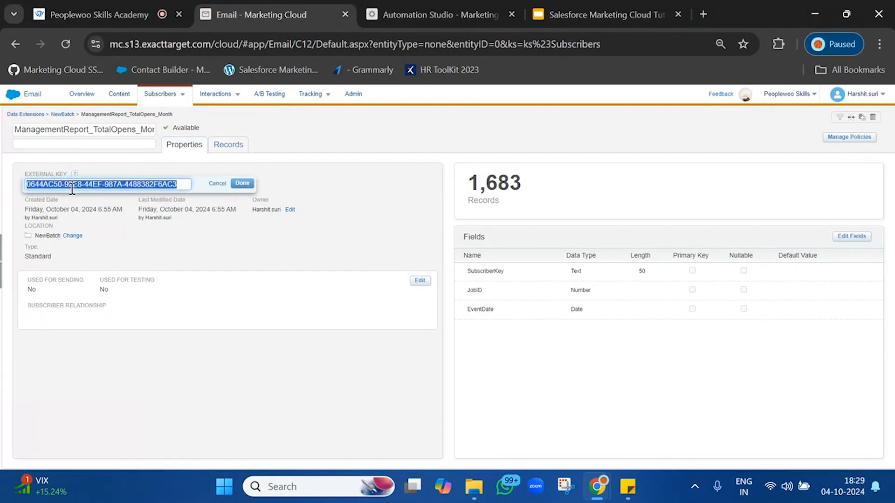
pyautogui.click(217, 183)
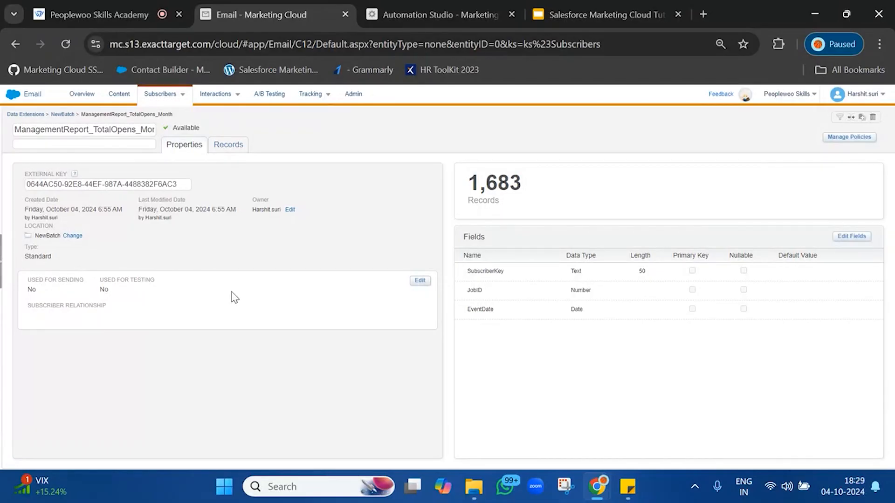
pyautogui.click(135, 187)
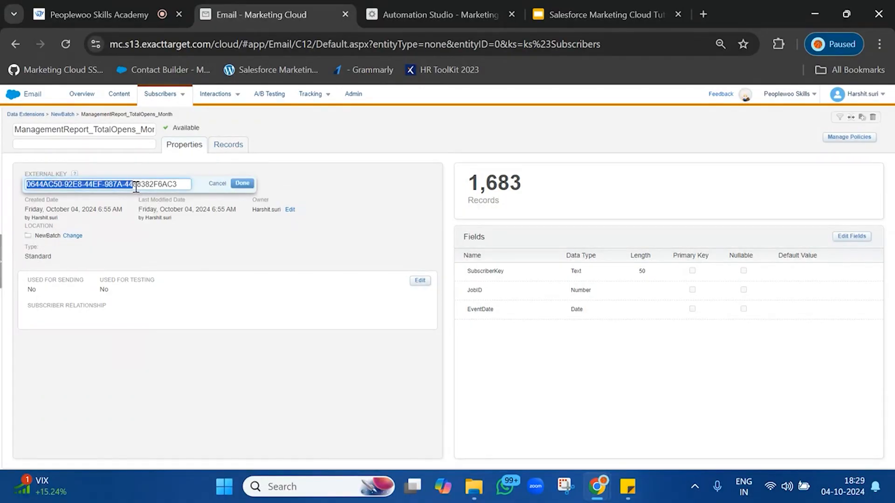
pyautogui.moveTo(135, 186); pyautogui.dragTo(178, 186)
pyautogui.click(433, 15)
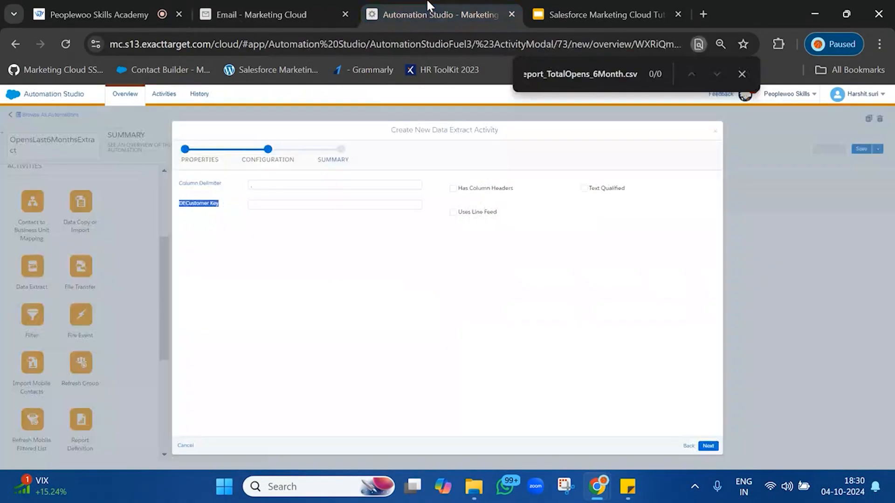
pyautogui.click(274, 202)
# Paste the external key into DECustomer Key and compare it with the data extension.
pyautogui.hotkey('ctrl', 'v')
pyautogui.doubleClick(369, 204)
pyautogui.tripleClick(369, 204)
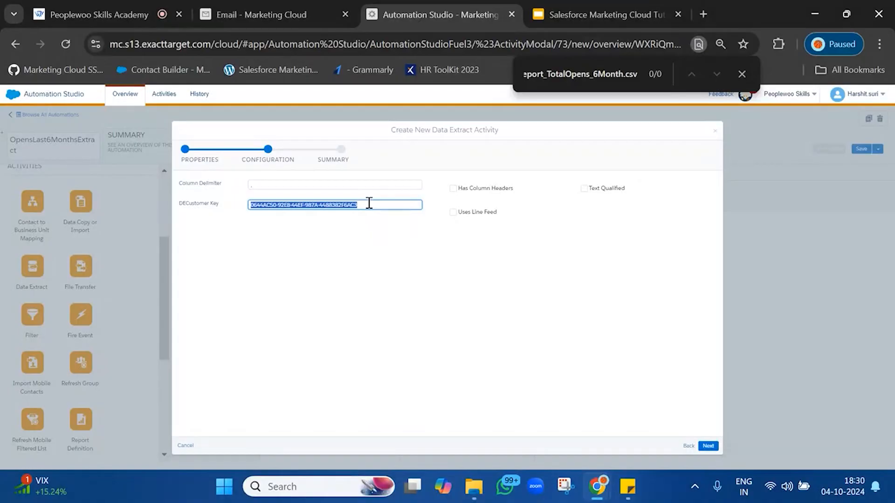
pyautogui.tripleClick(206, 205)
pyautogui.click(261, 15)
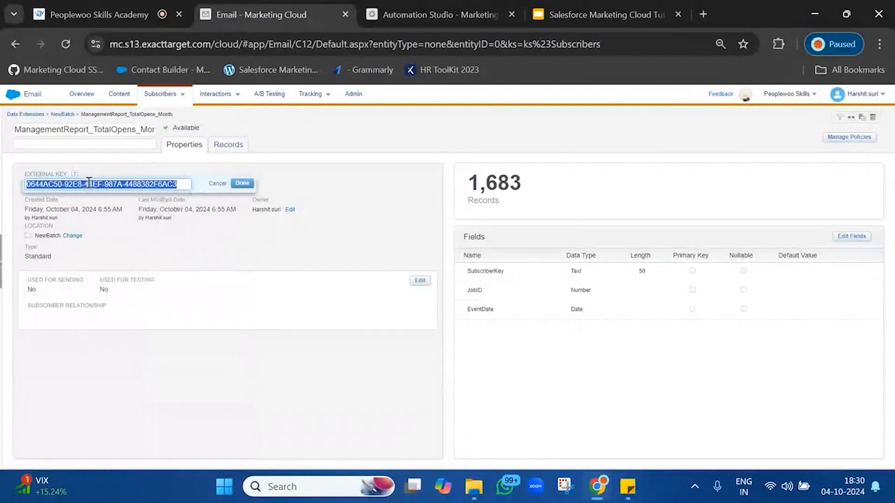
pyautogui.click(213, 185)
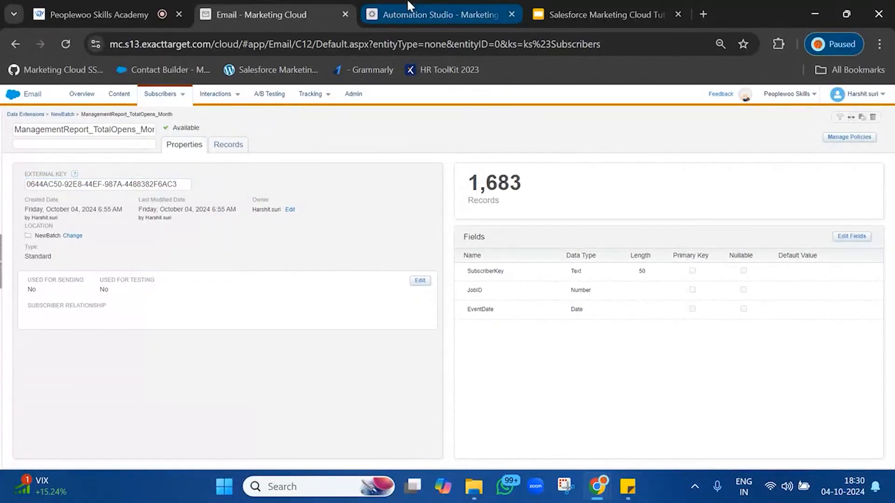
pyautogui.click(434, 15)
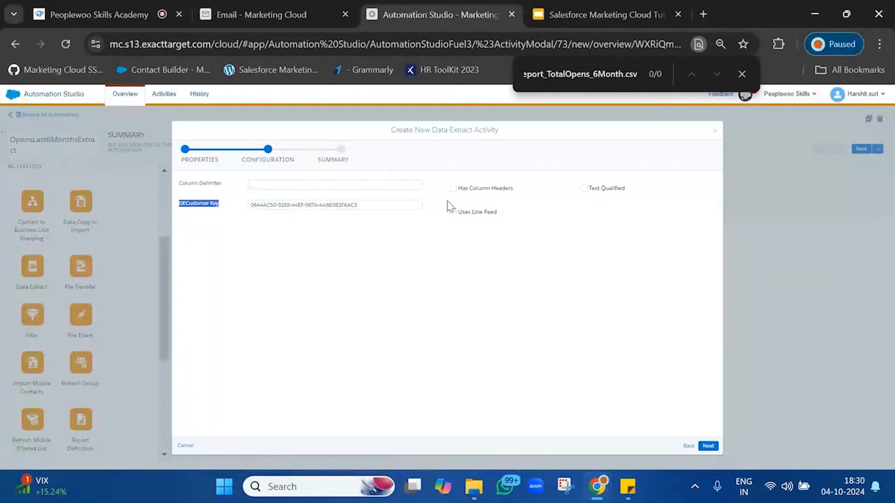
pyautogui.click(482, 192)
# Check the data extension's three fields and first records, then advance to the summary.
pyautogui.click(314, 7)
pyautogui.moveTo(465, 269); pyautogui.dragTo(497, 329)
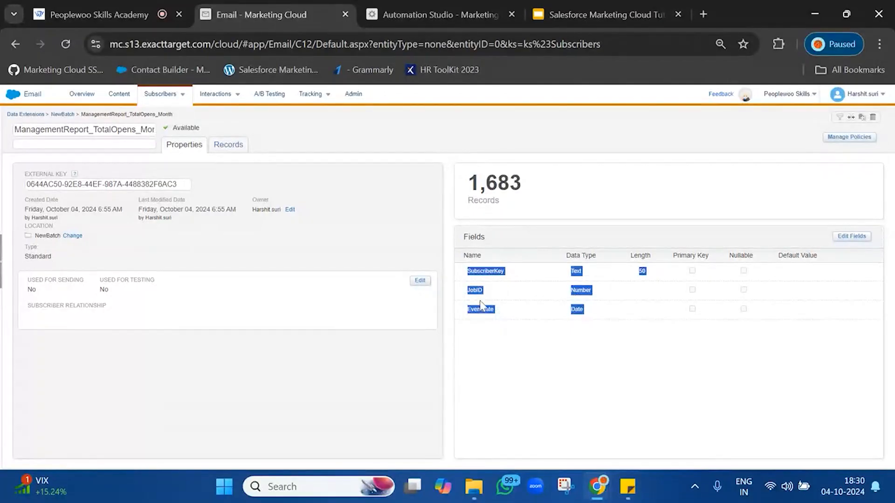
pyautogui.click(235, 150)
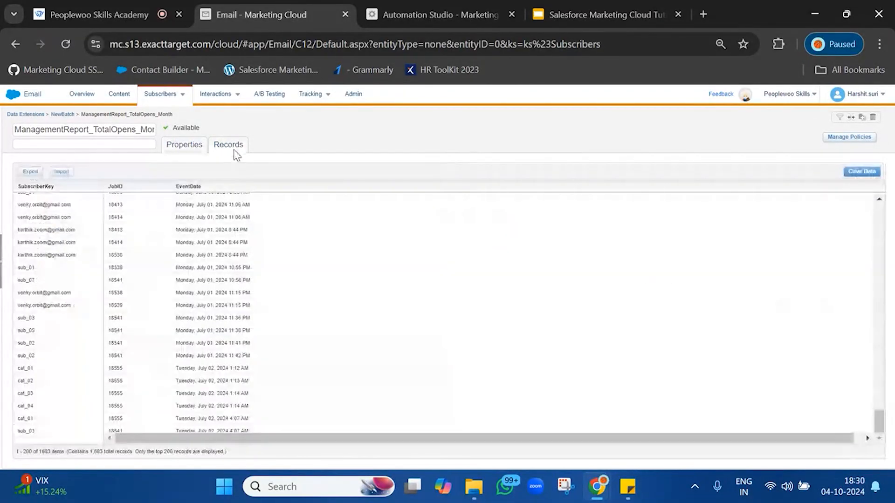
pyautogui.scroll(20, 45, 216)
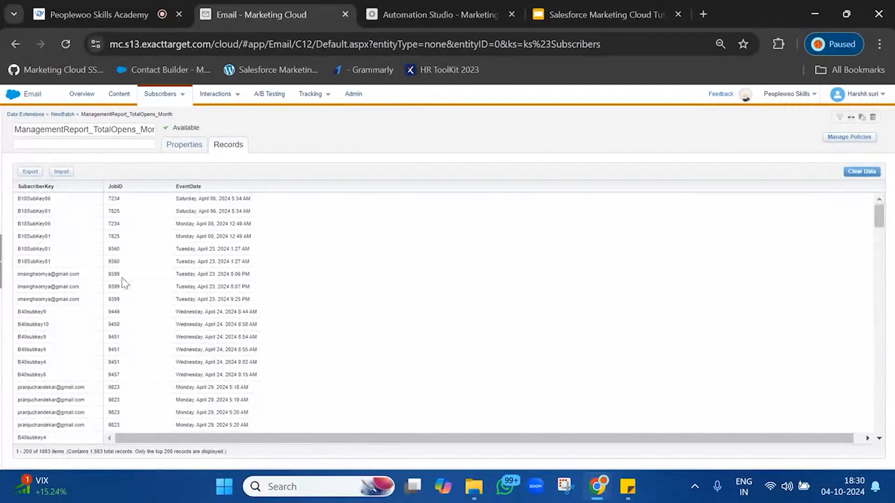
pyautogui.moveTo(27, 201); pyautogui.dragTo(265, 390)
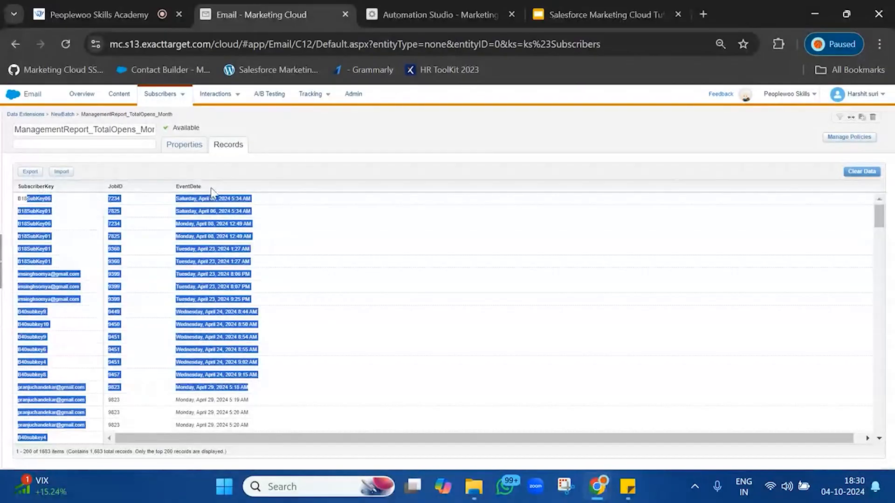
pyautogui.click(434, 15)
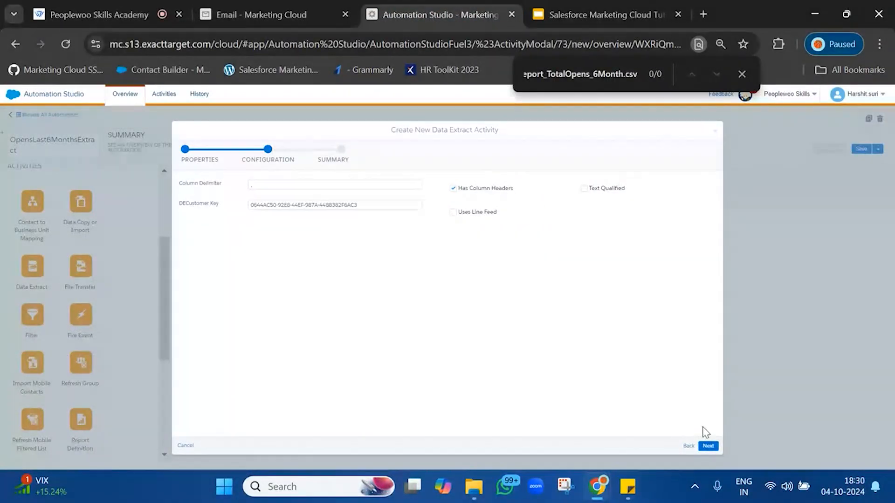
pyautogui.click(707, 447)
# Finish the ManagementReport_TotalOpens_Month_Extract activity and return to the tutorial slide deck.
pyautogui.click(708, 446)
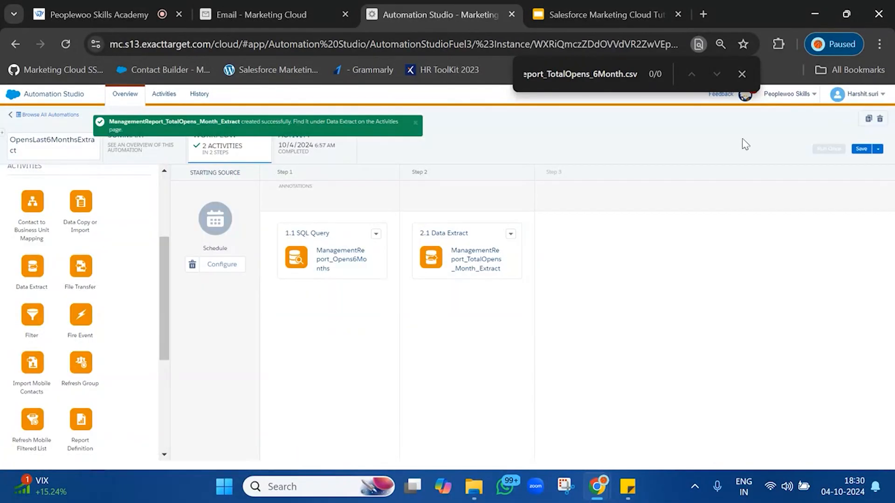
pyautogui.click(742, 74)
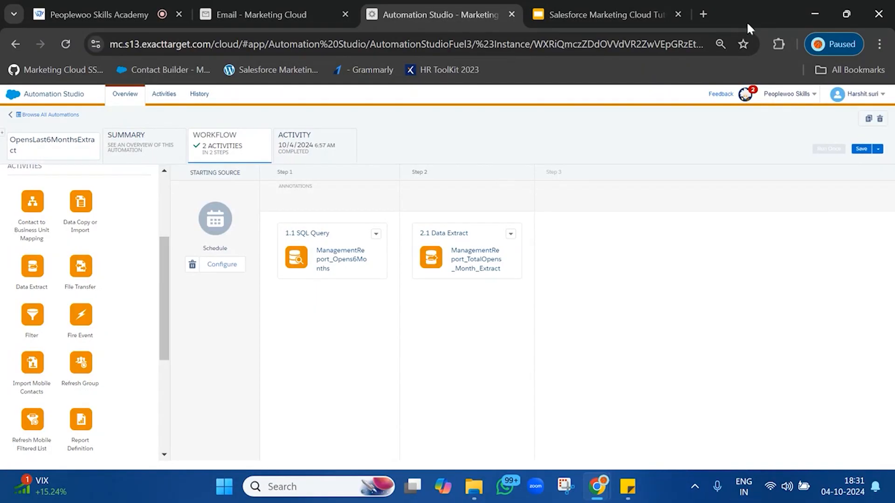
pyautogui.click(569, 6)
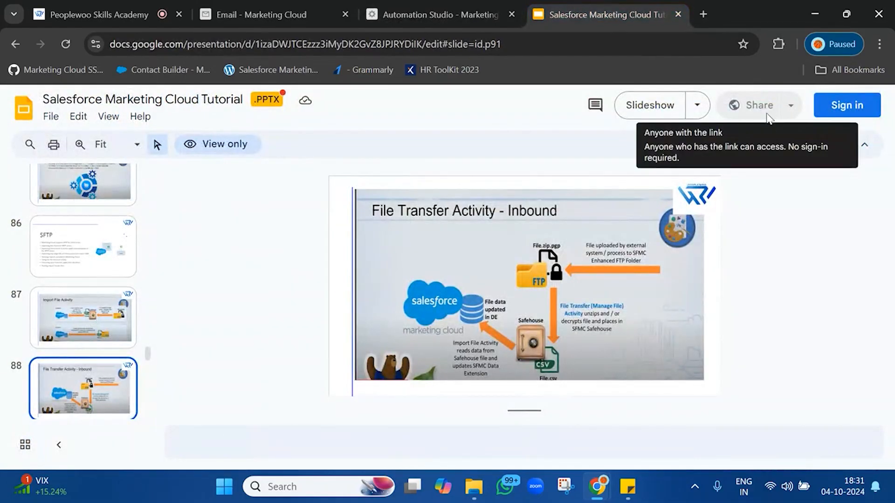
# Present slide 89, 'File Transfer Activity - Outbound', as a full-screen slideshow.
pyautogui.scroll(-2, 150, 366)
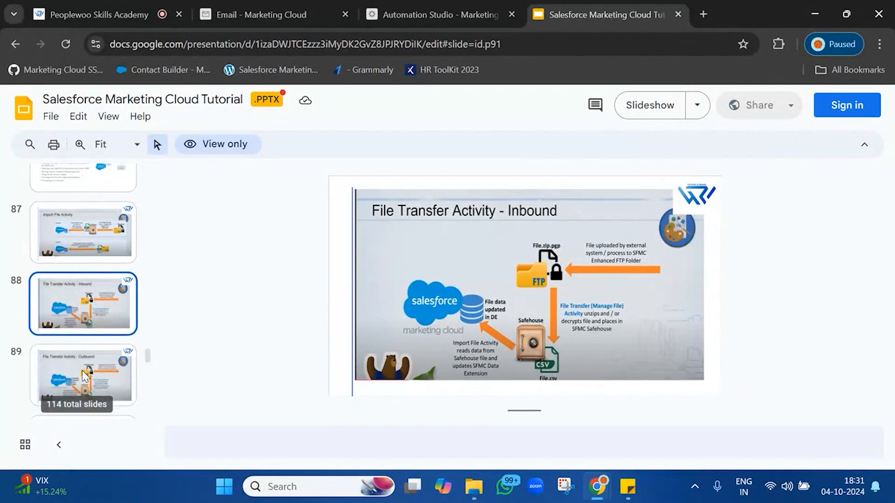
pyautogui.click(88, 359)
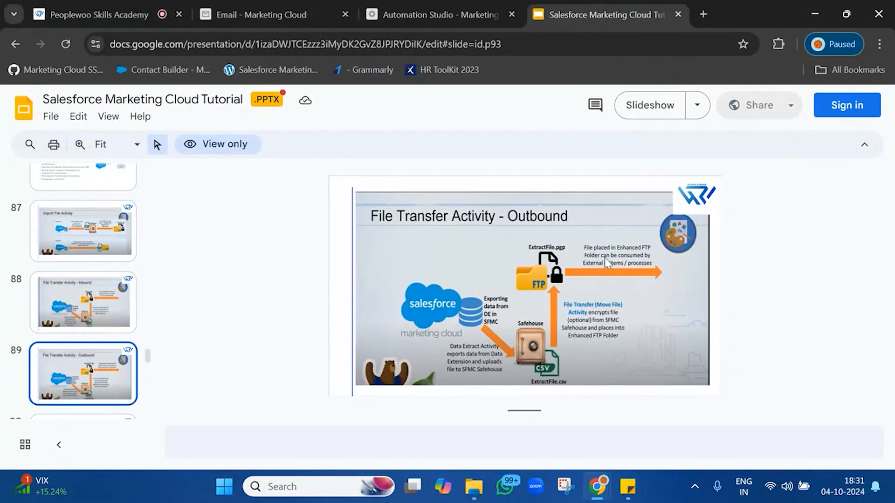
pyautogui.click(649, 105)
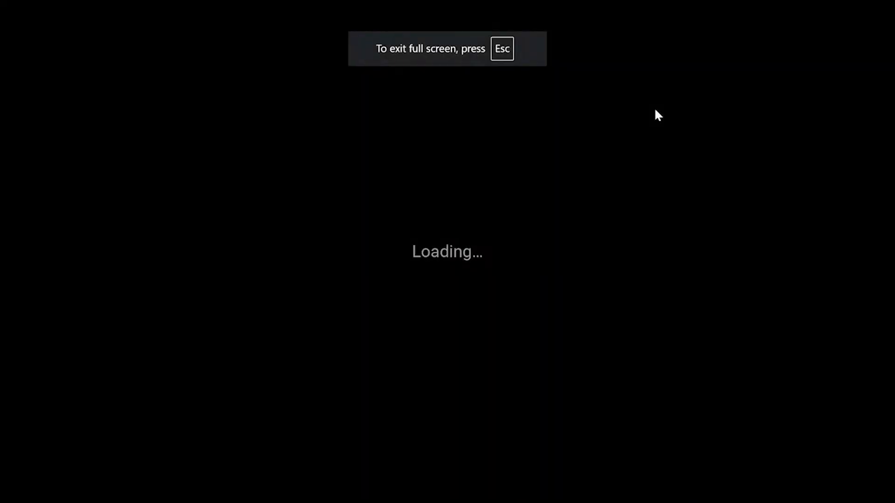
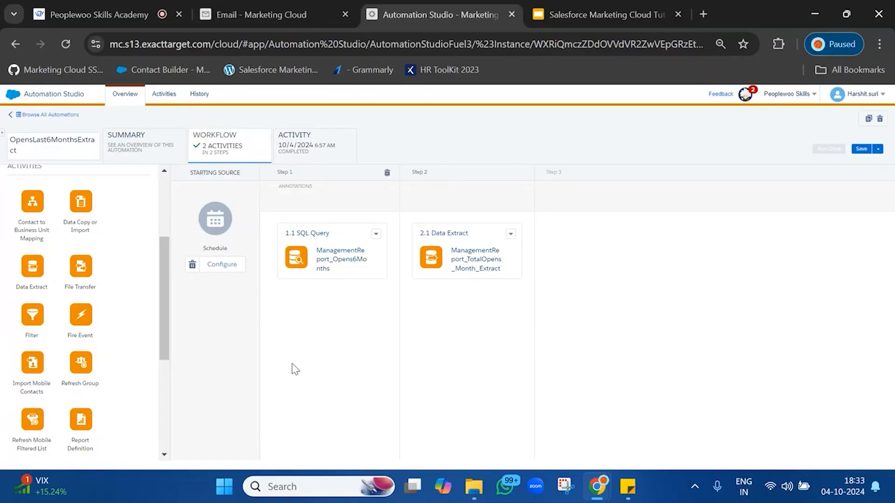
# Drag a File Transfer activity onto the OpensLast6MonthsExtract canvas as Step 3.
pyautogui.scroll(-5, 131, 317)
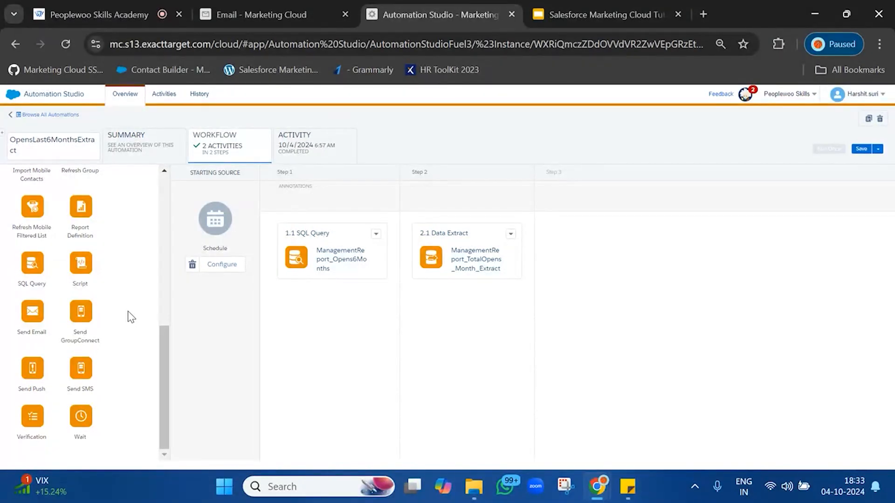
pyautogui.scroll(1, 110, 359)
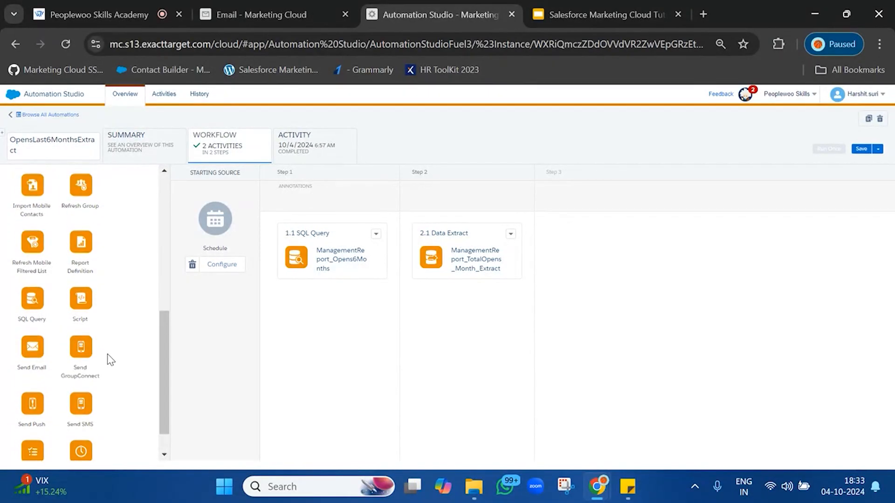
pyautogui.scroll(5, 111, 360)
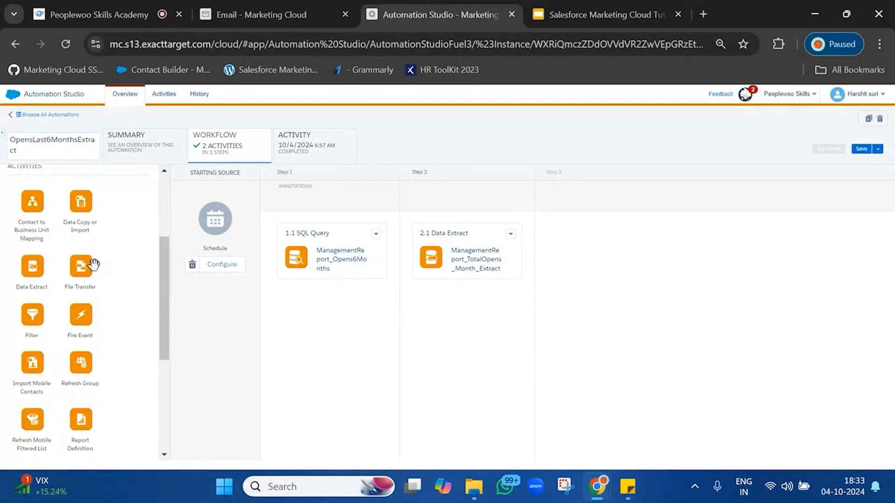
pyautogui.moveTo(81, 266); pyautogui.dragTo(589, 269)
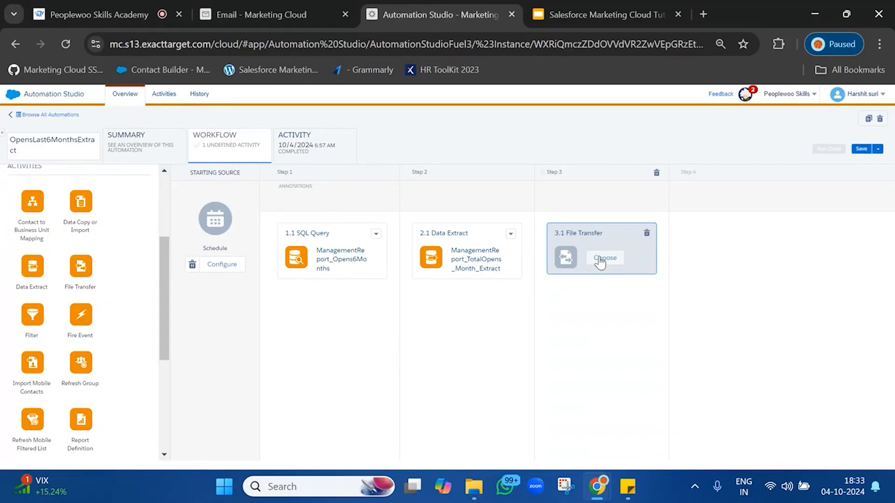
# Create a new File Transfer activity named FileTransfer.
pyautogui.click(601, 259)
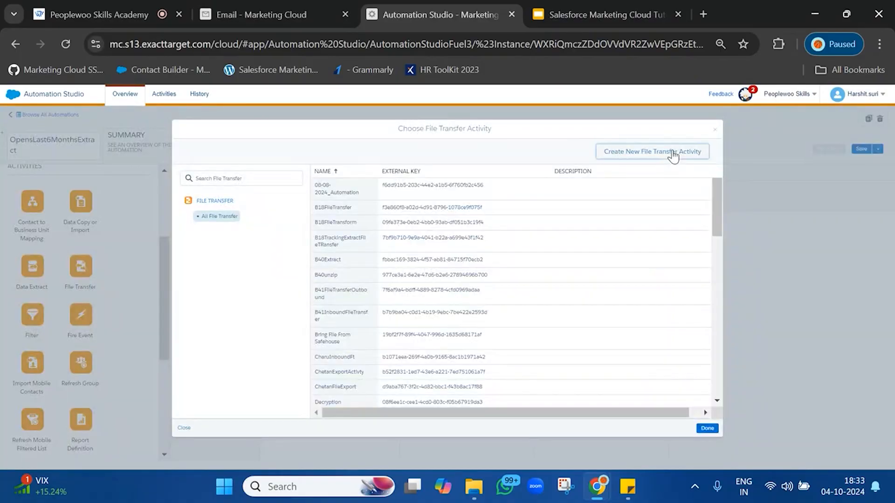
pyautogui.click(672, 152)
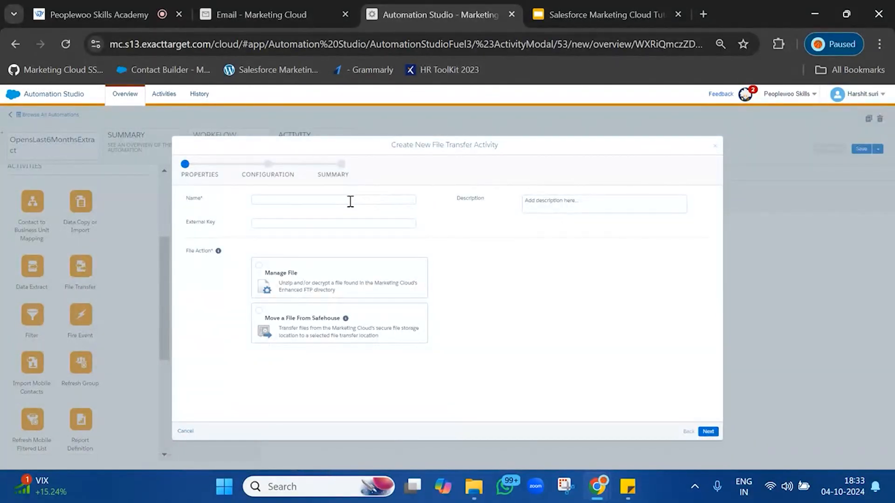
pyautogui.click(350, 202)
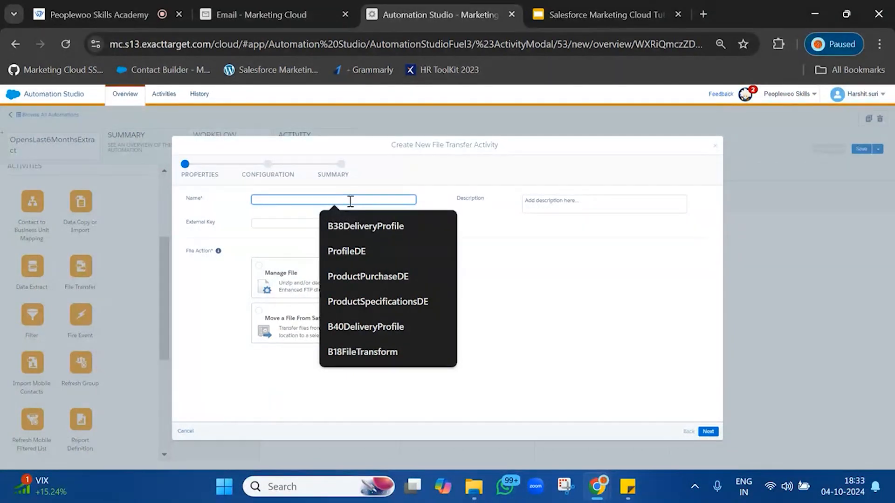
pyautogui.write('0644AC50-92E8-44EF-987A-4488382FF4C3')
pyautogui.hotkey('ctrl', 'z')
pyautogui.write('FileTransfer')
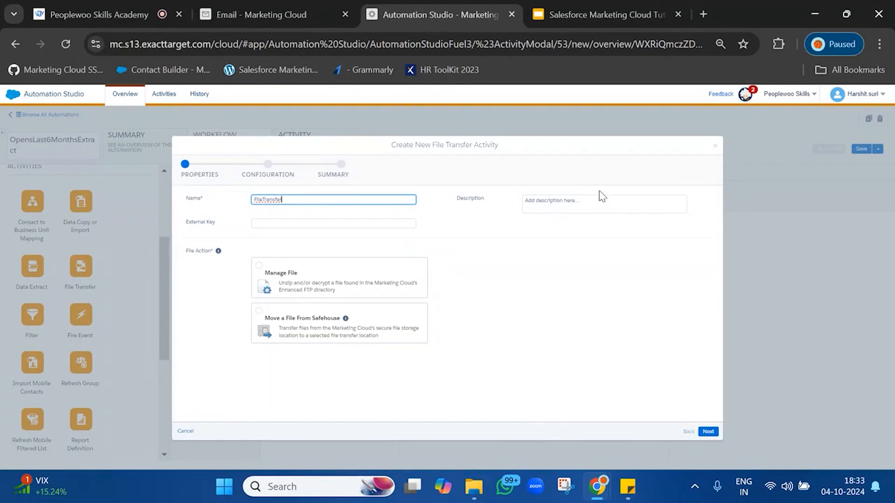
# Set the activity's action to Move a File From Safehouse and proceed to configuration.
pyautogui.click(321, 286)
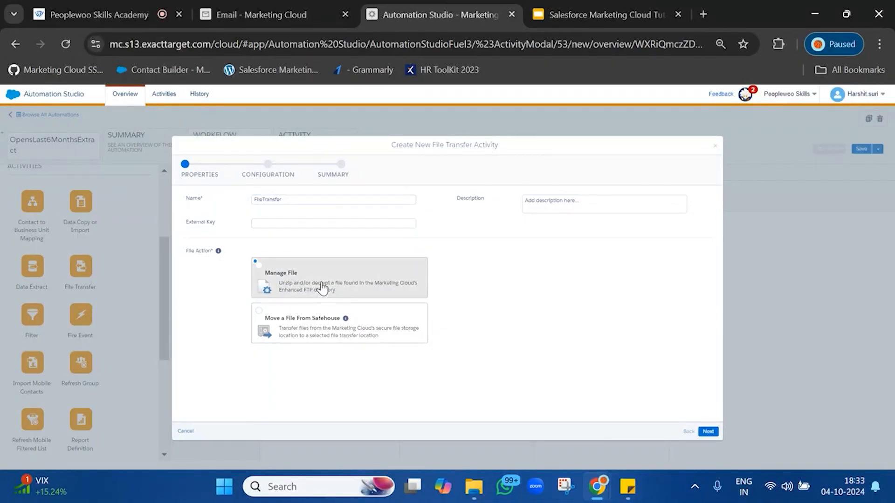
pyautogui.click(322, 318)
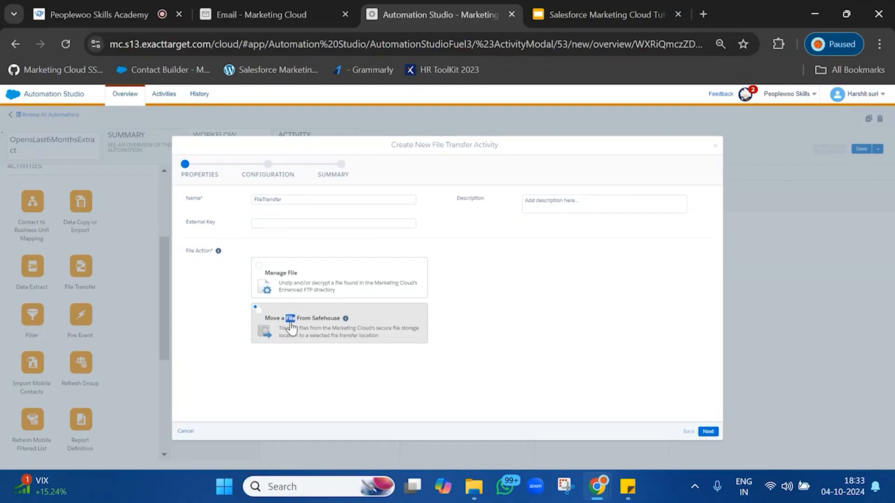
pyautogui.moveTo(286, 318); pyautogui.dragTo(349, 332)
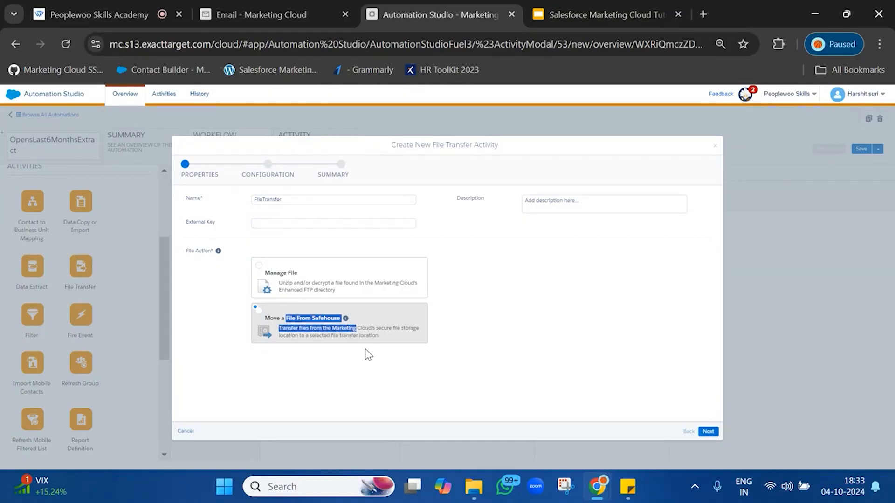
pyautogui.click(366, 353)
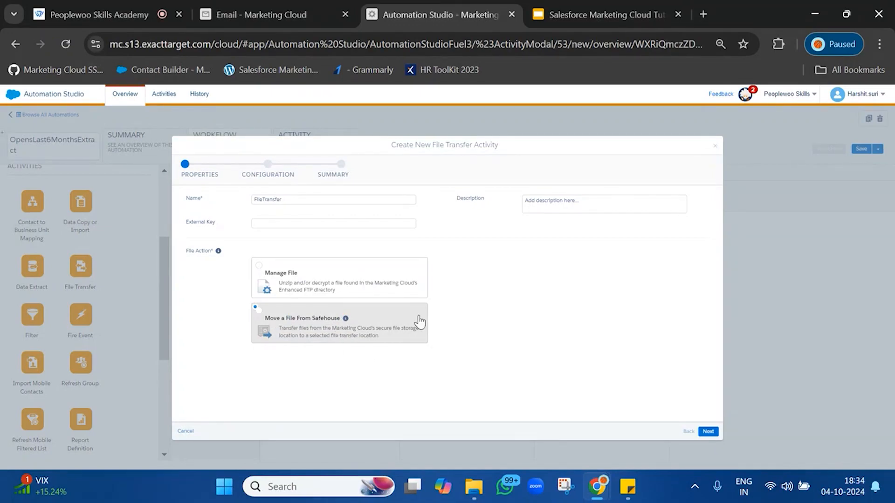
pyautogui.moveTo(321, 329); pyautogui.dragTo(389, 347)
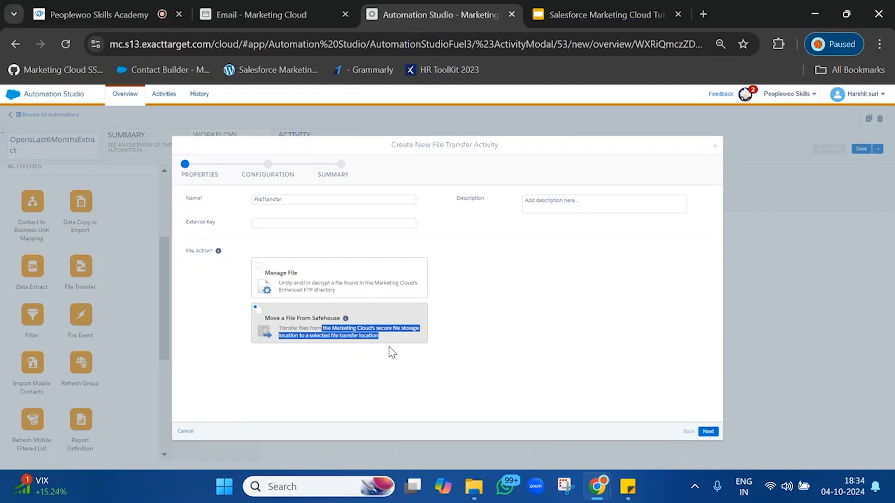
pyautogui.tripleClick(301, 318)
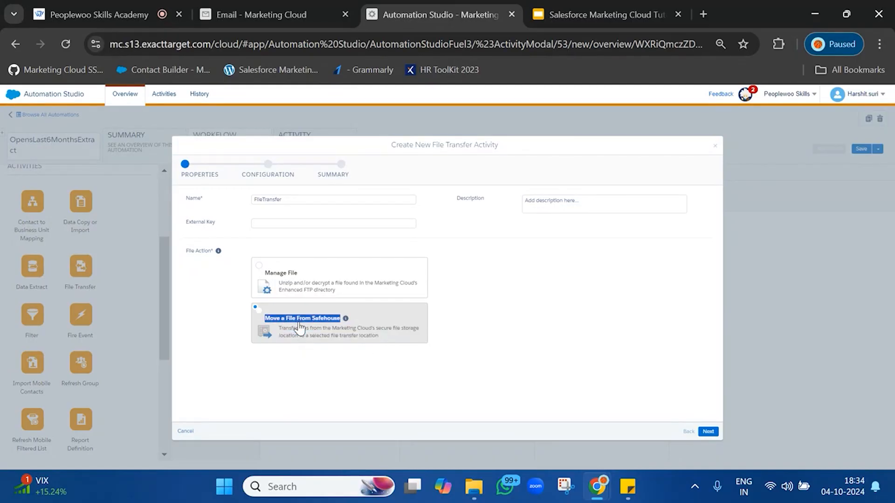
pyautogui.click(546, 349)
pyautogui.click(708, 431)
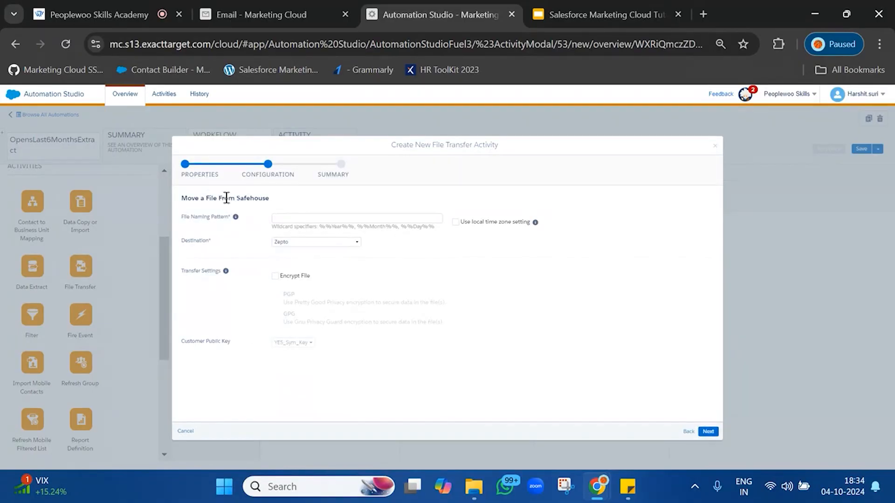
# Enter ManagementReport_TotalOpens_6Month.csv as the File Naming Pattern.
pyautogui.tripleClick(206, 218)
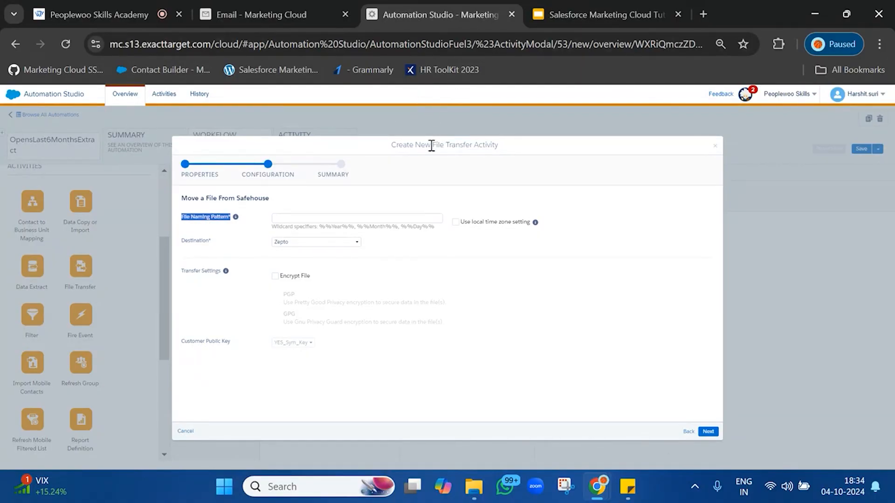
pyautogui.hotkey('ctrl', 'f')
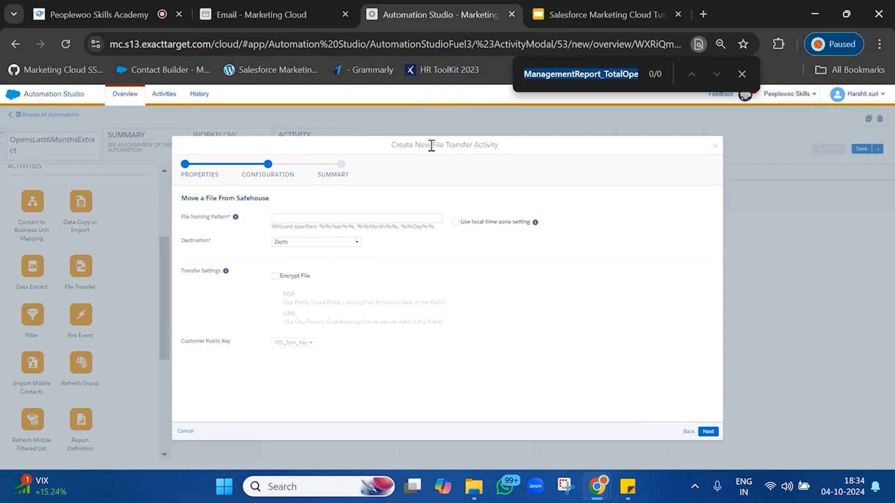
pyautogui.click(340, 218)
pyautogui.write('ManagementReport_TotalOpens_6Month.csv')
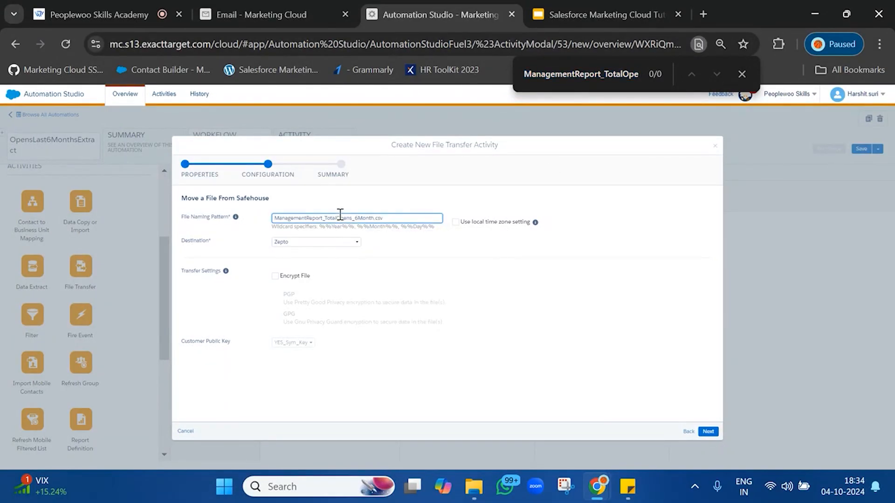
pyautogui.tripleClick(340, 215)
pyautogui.doubleClick(395, 217)
pyautogui.tripleClick(396, 217)
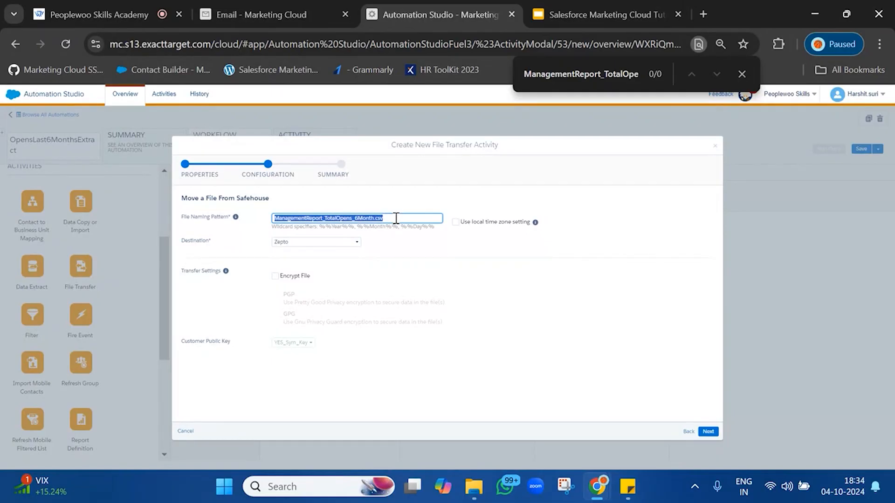
pyautogui.click(396, 217)
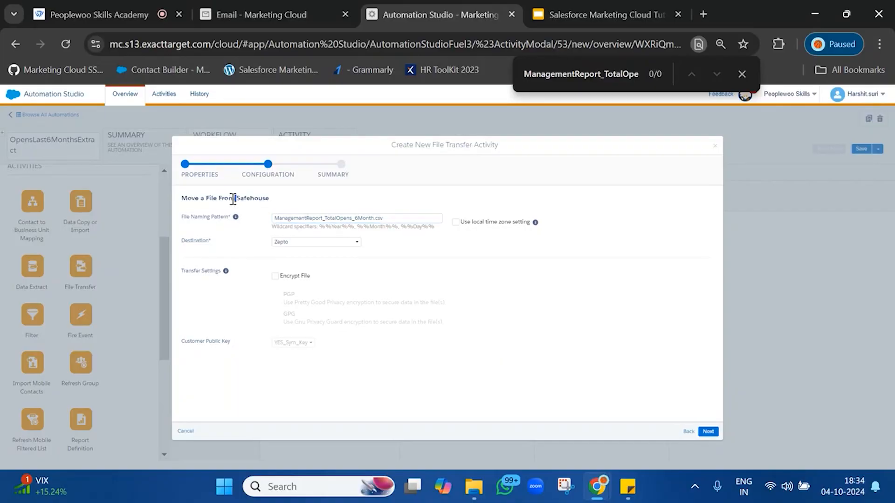
pyautogui.tripleClick(233, 198)
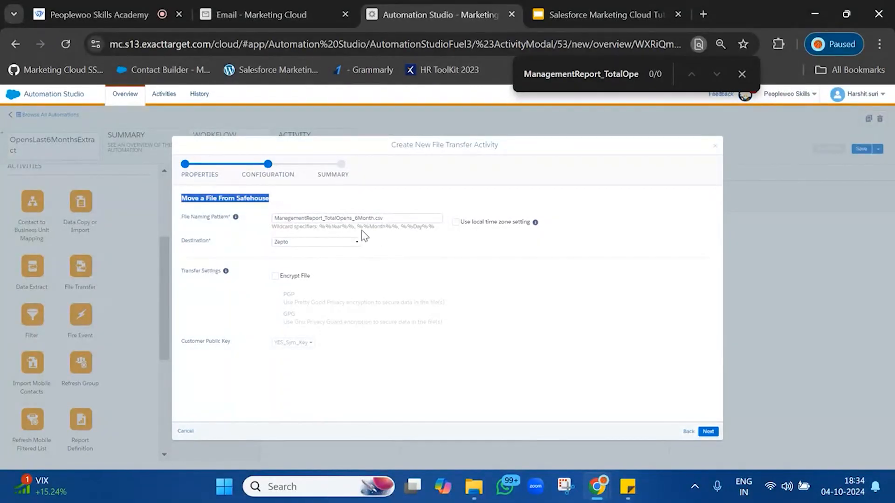
pyautogui.tripleClick(391, 218)
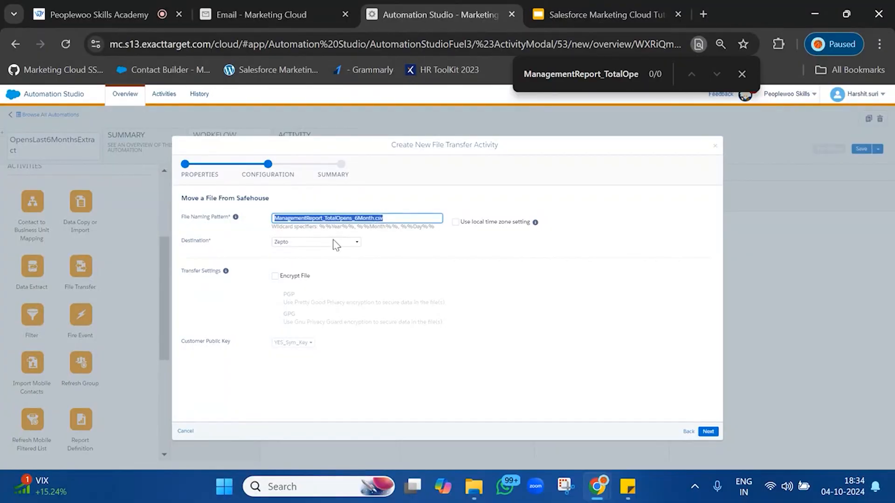
# Set the destination to SFTP Export and finish creating the FileTransfer activity.
pyautogui.tripleClick(196, 241)
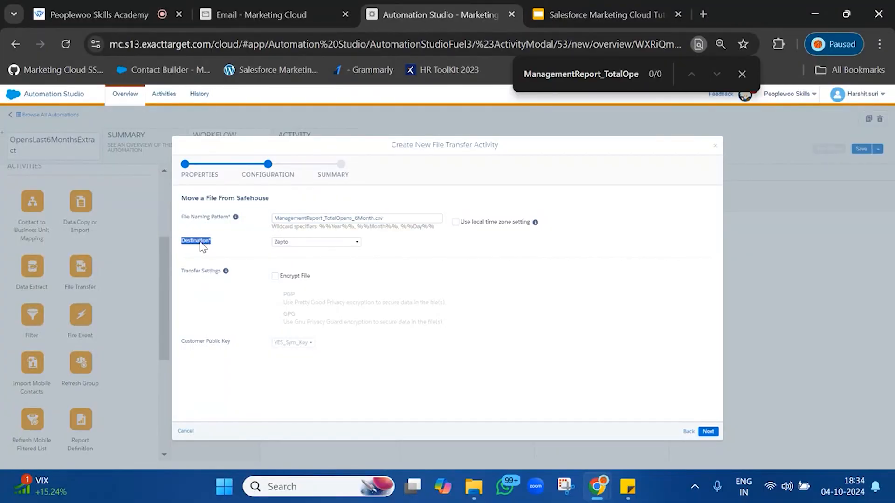
pyautogui.click(297, 244)
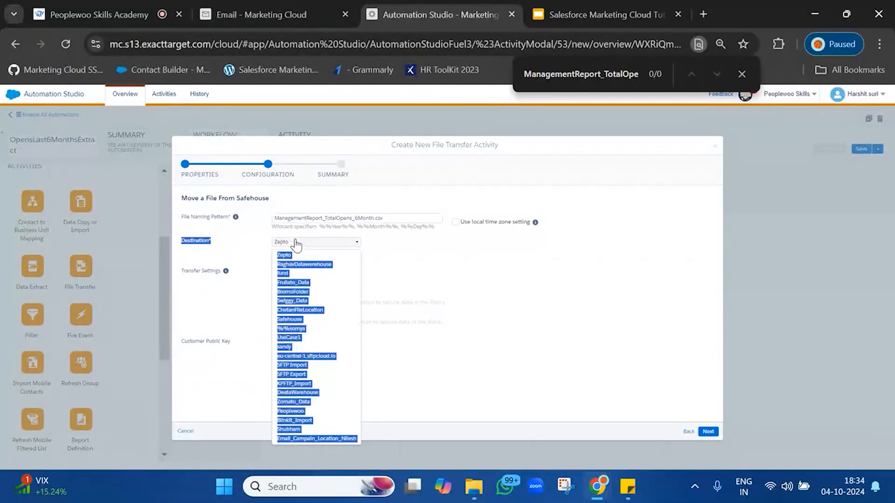
pyautogui.click(304, 374)
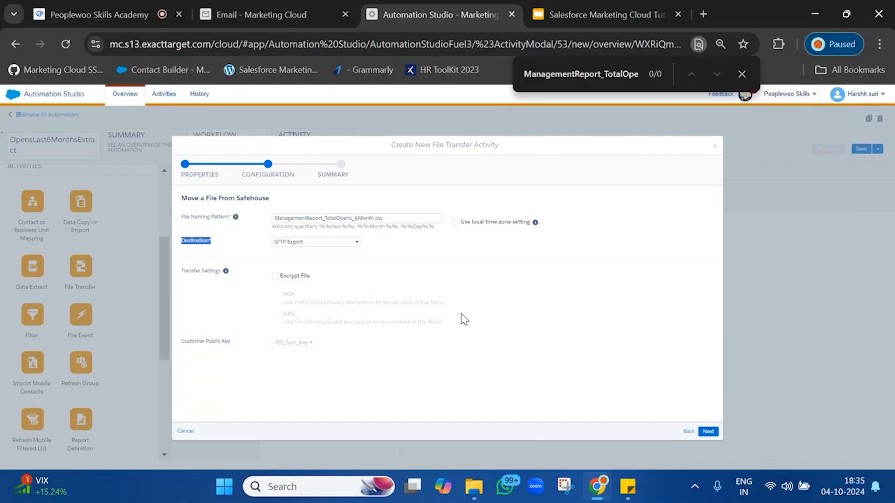
pyautogui.click(707, 432)
pyautogui.click(706, 432)
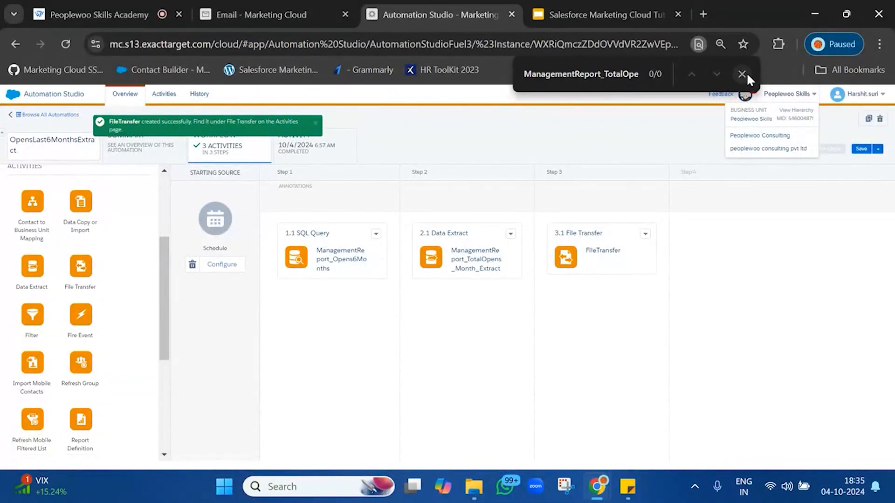
pyautogui.click(742, 74)
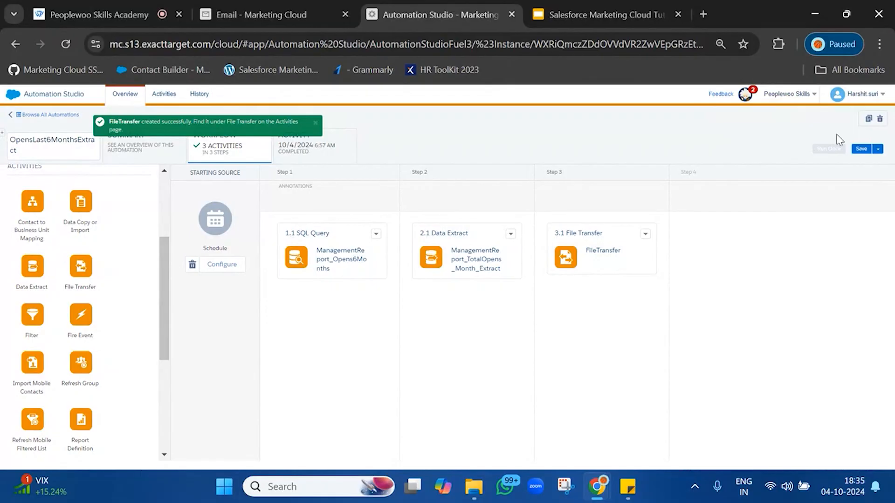
pyautogui.click(861, 150)
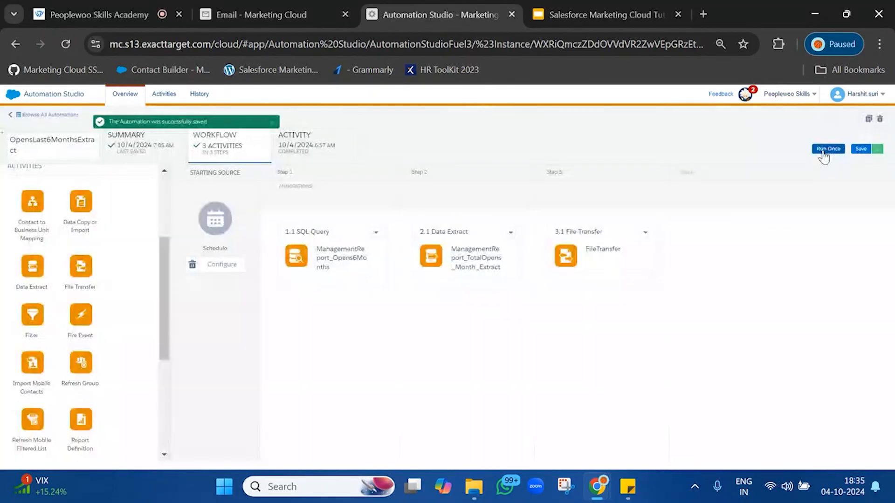
pyautogui.click(823, 150)
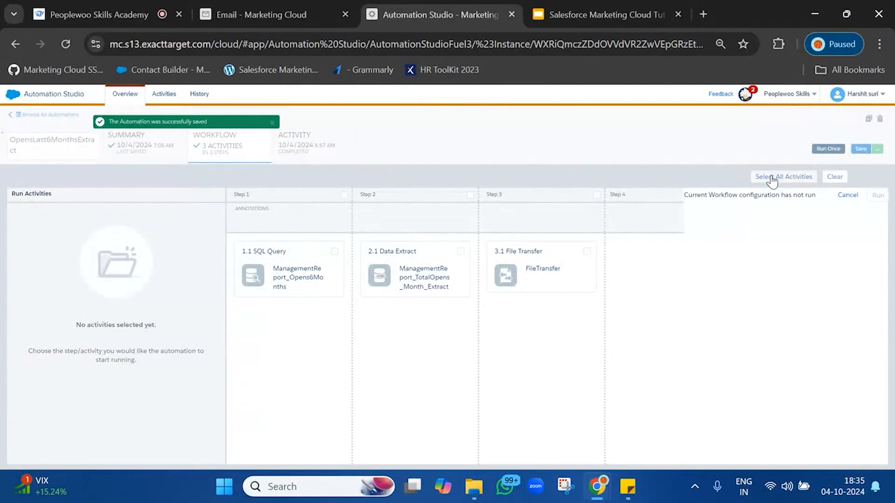
pyautogui.click(771, 177)
pyautogui.click(877, 198)
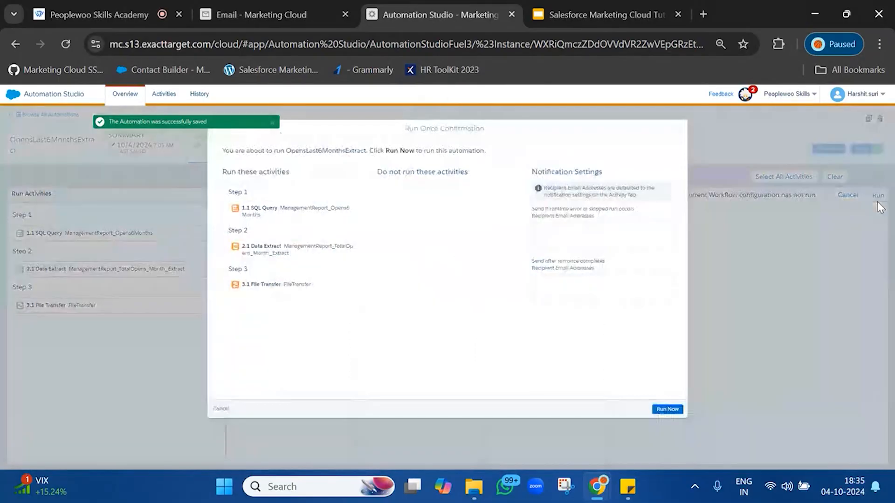
pyautogui.click(676, 409)
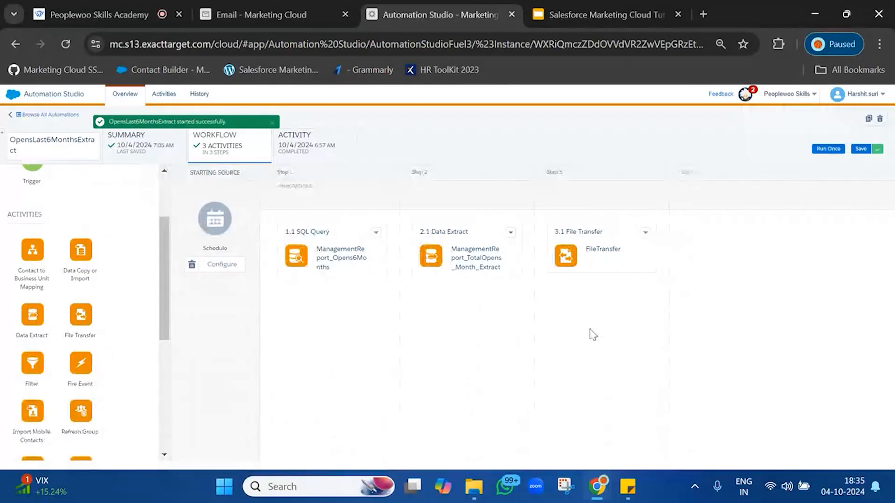
pyautogui.click(330, 146)
pyautogui.hotkey('ctrl', 'f')
pyautogui.hotkey('ctrl', 'v')
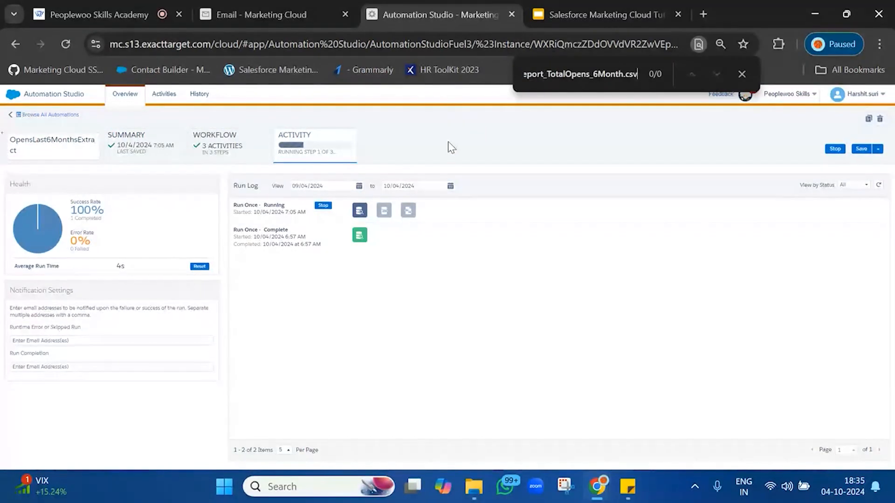
pyautogui.doubleClick(589, 75)
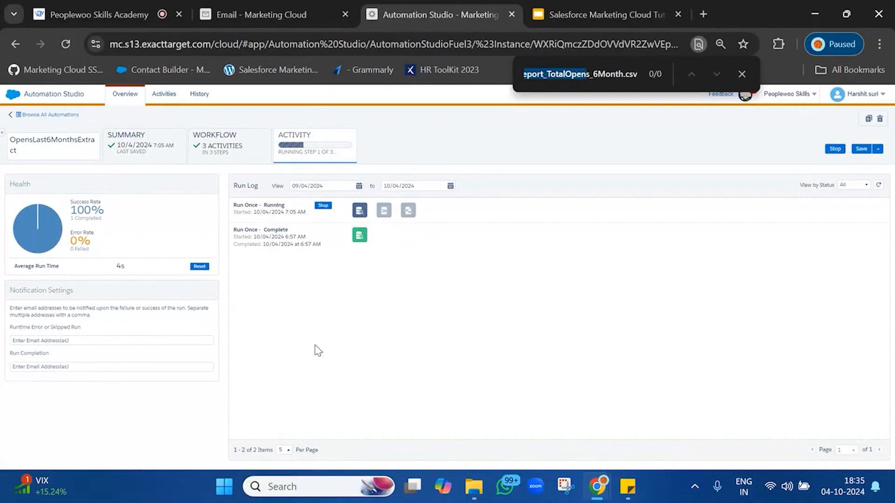
# Launch FileZilla by searching 'file' in the Start menu and dismiss the update notice.
pyautogui.click(224, 488)
pyautogui.write('file')
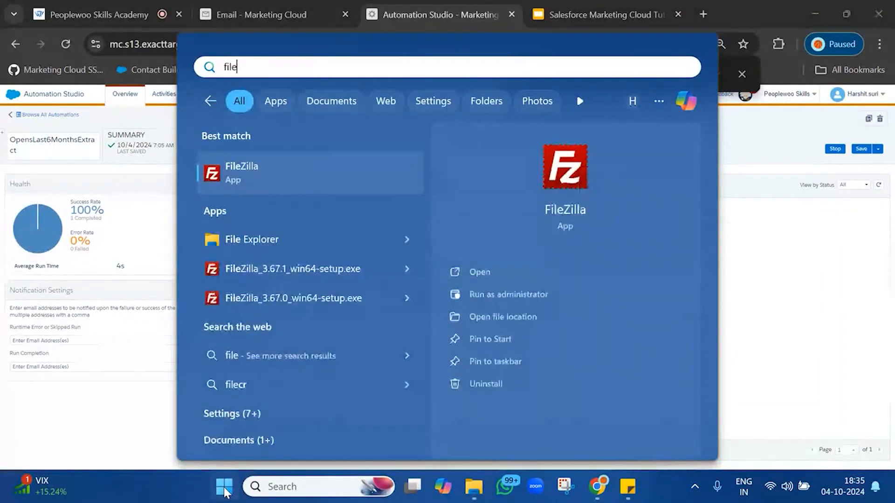
pyautogui.click(364, 167)
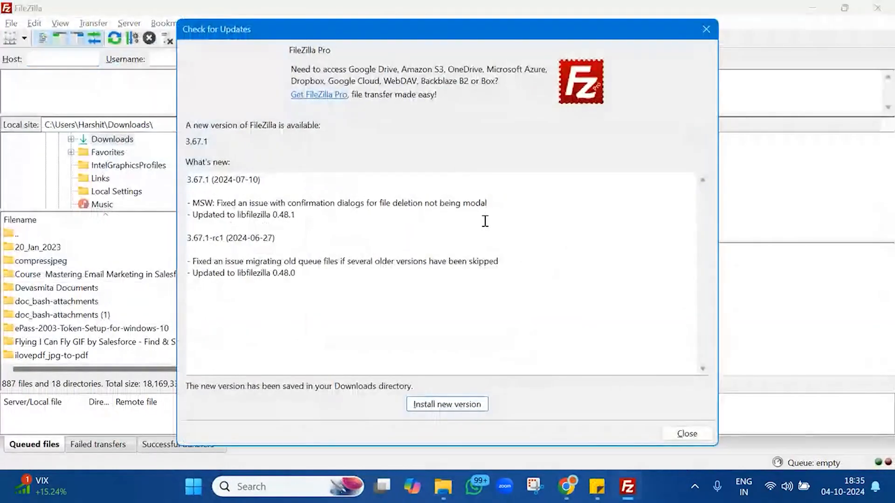
pyautogui.click(698, 433)
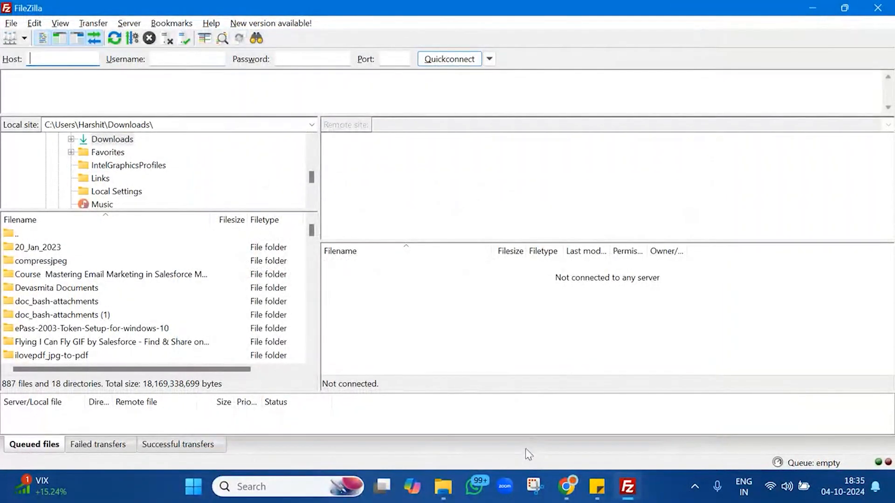
# Open Gmail in a new browser tab by searching for 'gmail'.
pyautogui.moveTo(565, 495)
pyautogui.click(489, 425)
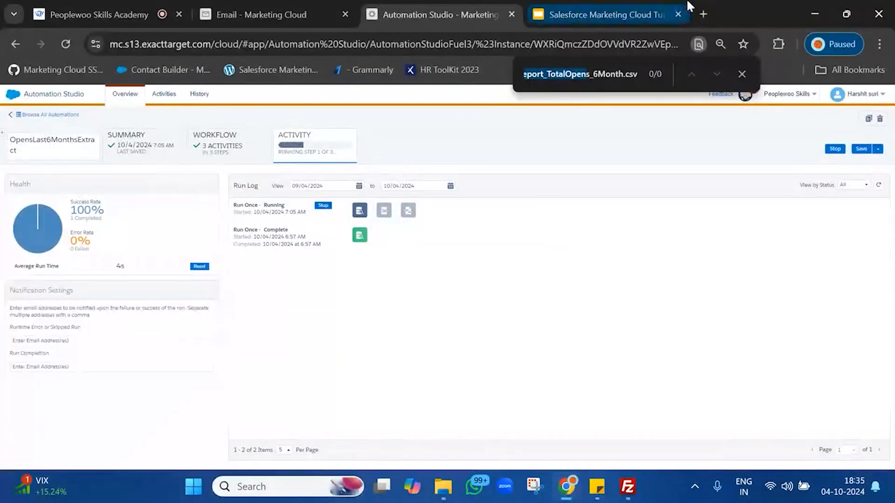
pyautogui.click(705, 4)
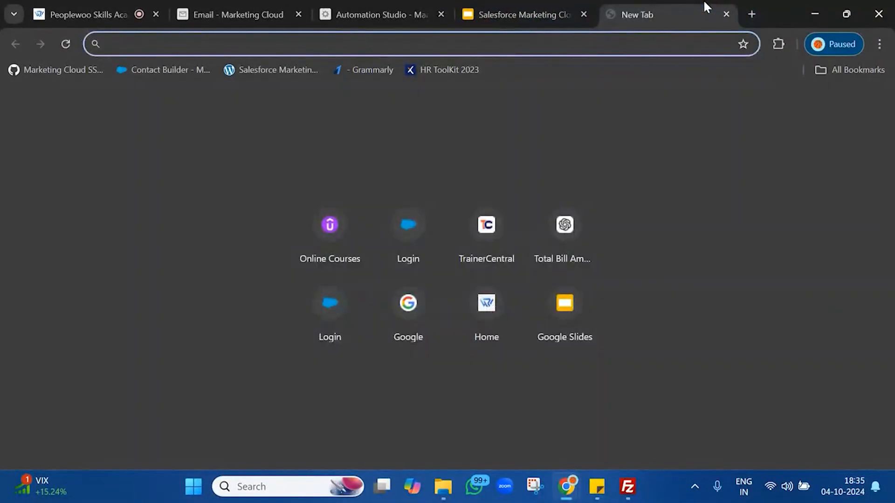
pyautogui.write('gmail')
pyautogui.press('Return')
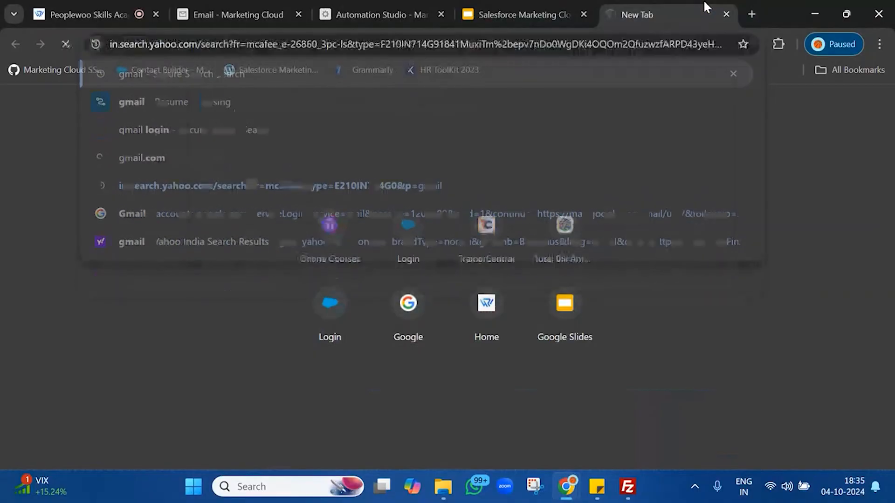
pyautogui.click(186, 233)
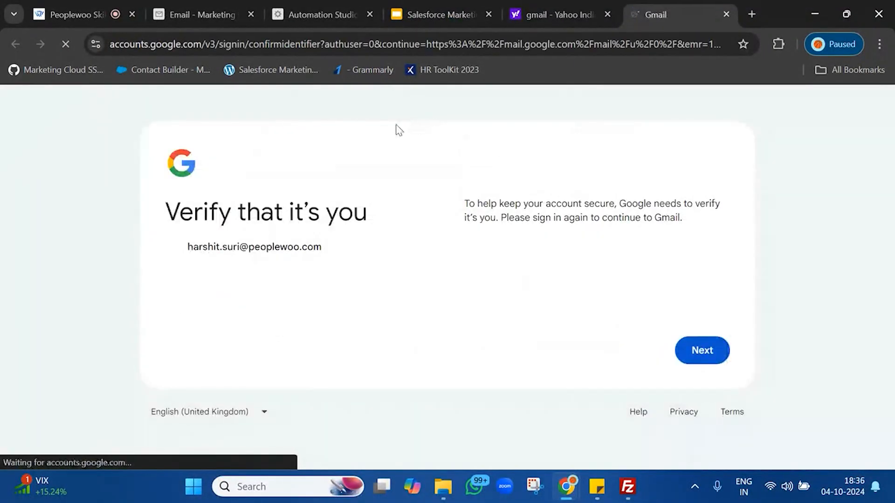
# Sign in with the account password and open the SFTP email under Credentials.
pyautogui.click(713, 352)
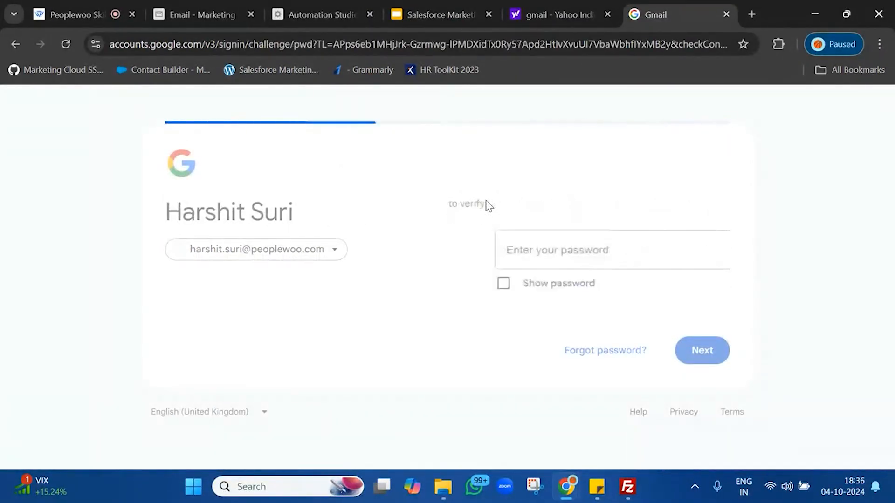
pyautogui.write('•')
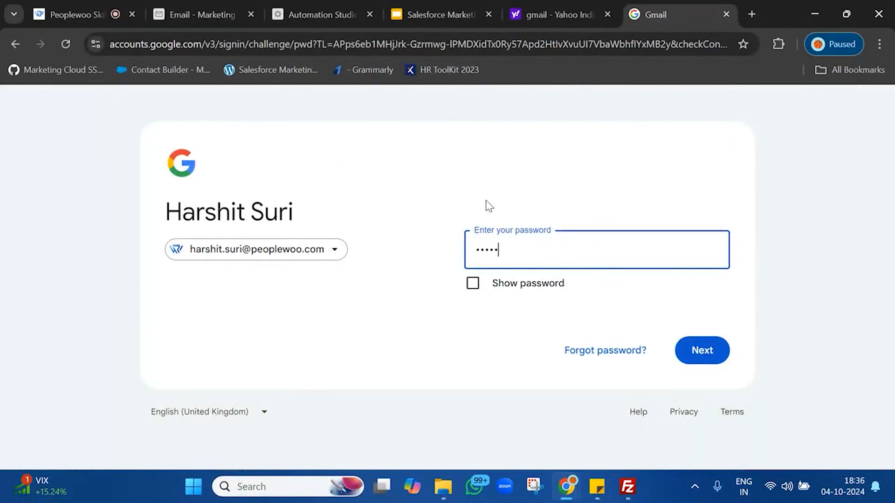
pyautogui.write('••••••••••••')
pyautogui.press('Return')
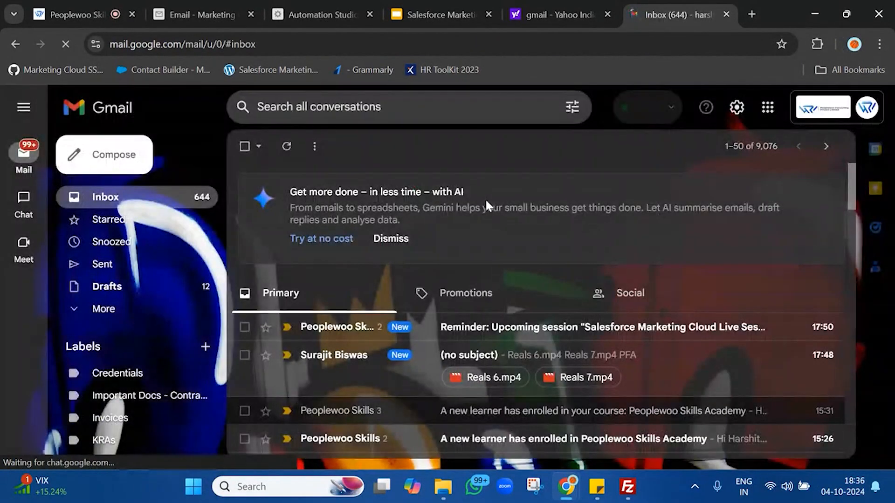
pyautogui.click(392, 239)
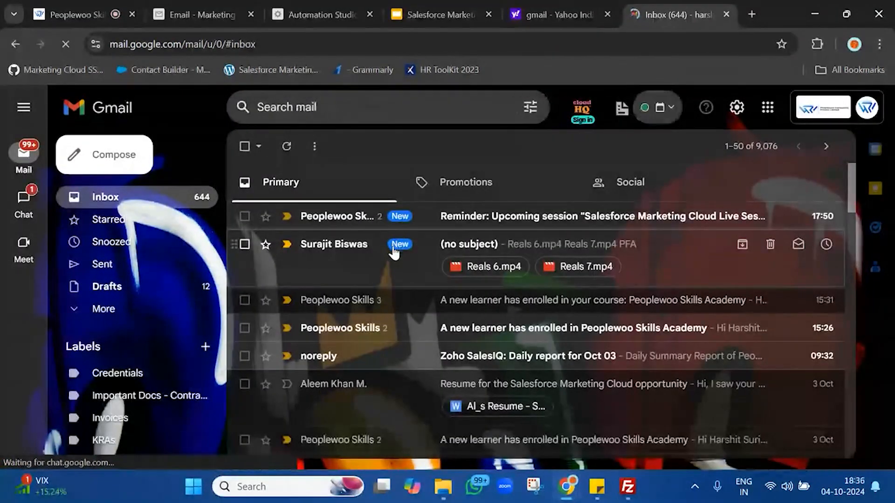
pyautogui.click(120, 379)
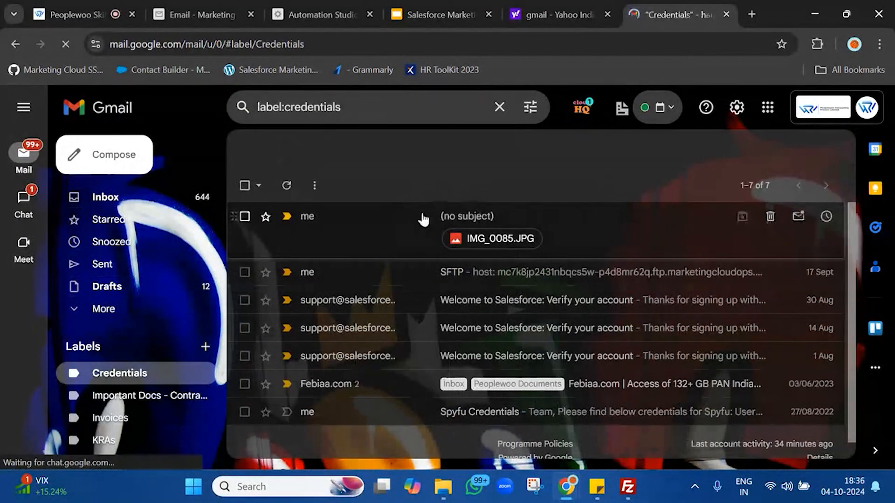
pyautogui.click(433, 272)
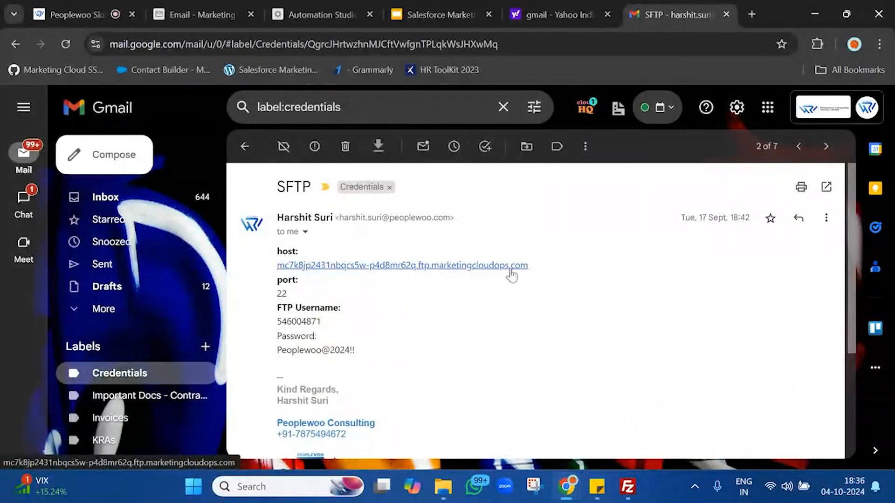
# Copy the SFTP host, username and password from the email into FileZilla's Quickconnect fields.
pyautogui.moveTo(539, 270); pyautogui.dragTo(305, 261)
pyautogui.hotkey('ctrl', 'c')
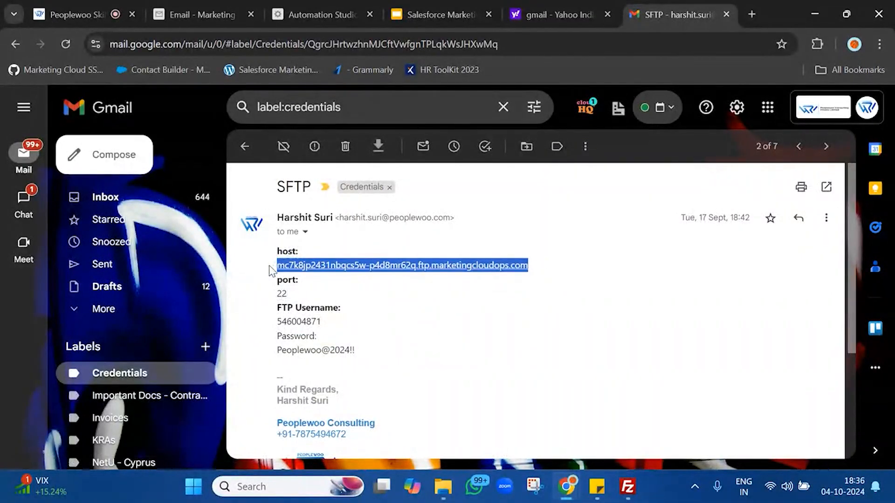
pyautogui.click(628, 486)
pyautogui.click(70, 60)
pyautogui.hotkey('ctrl', 'v')
pyautogui.click(628, 497)
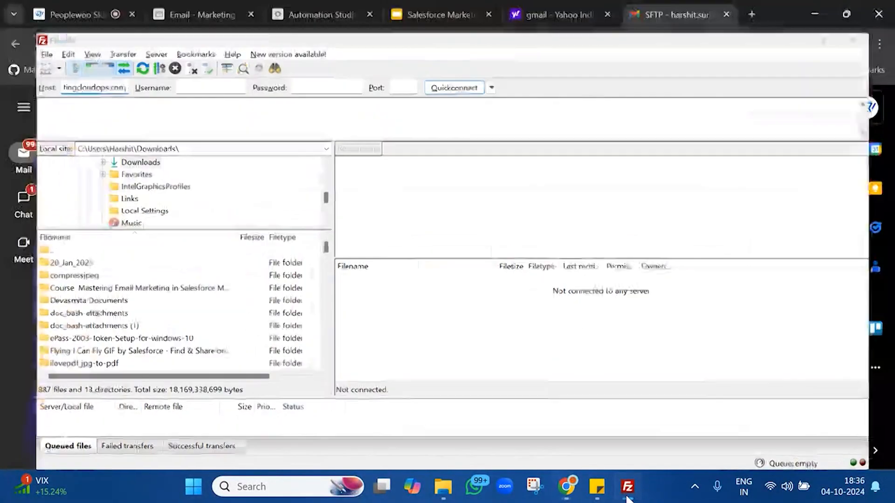
pyautogui.doubleClick(305, 321)
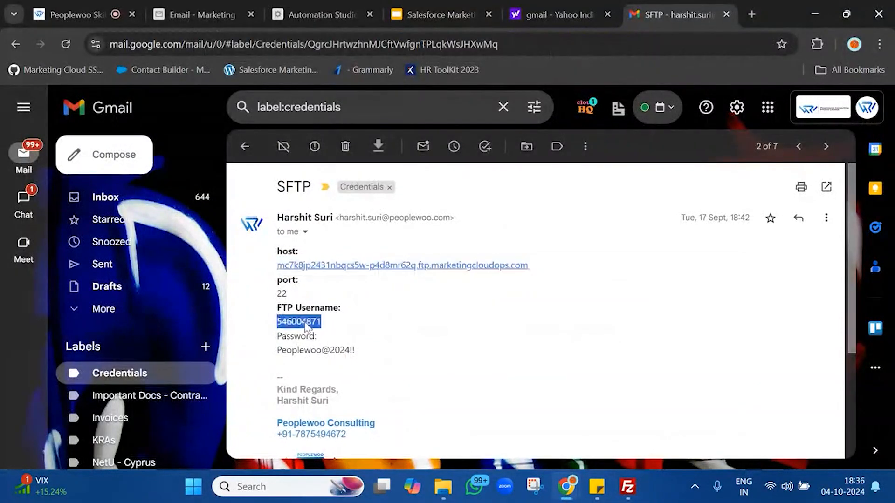
pyautogui.click(627, 487)
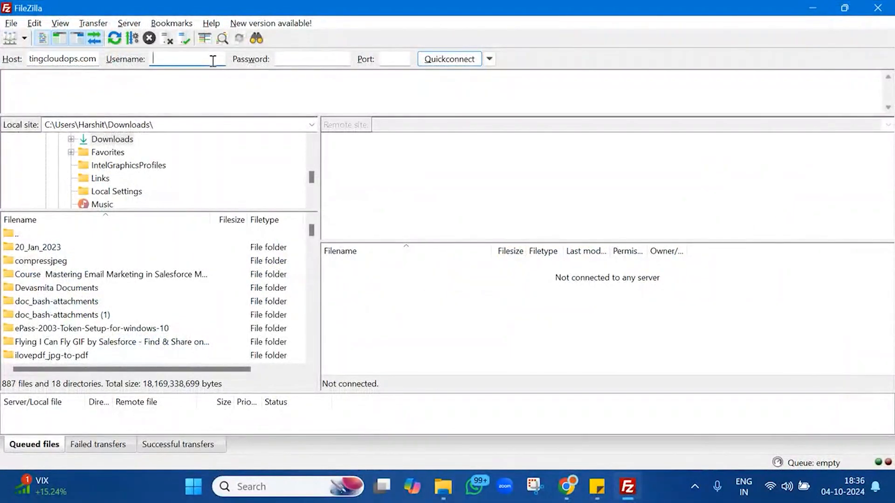
pyautogui.click(629, 487)
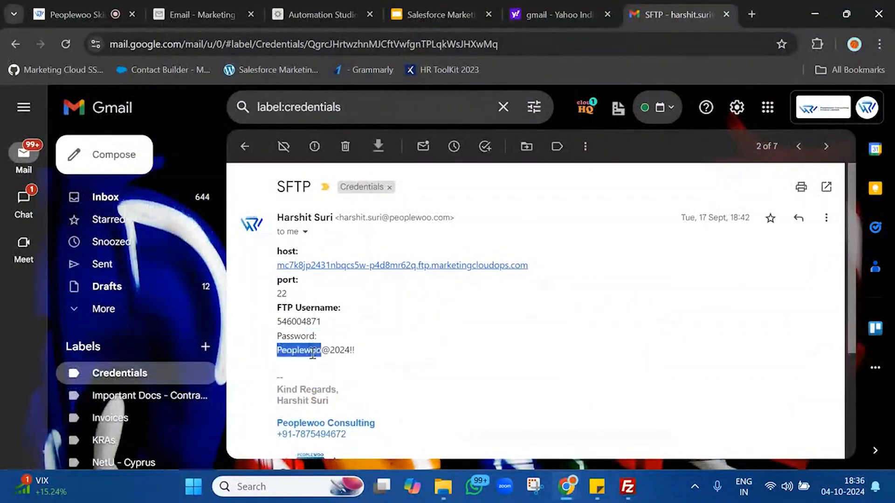
pyautogui.tripleClick(312, 351)
pyautogui.moveTo(577, 496)
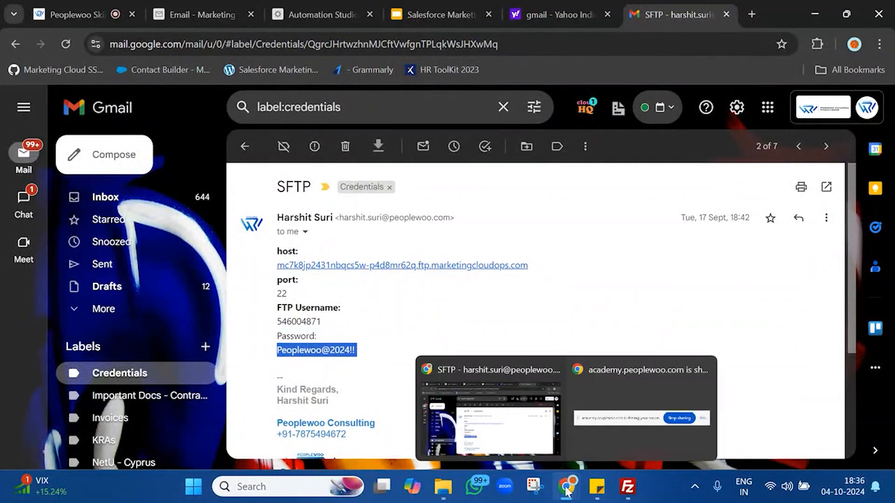
pyautogui.click(504, 441)
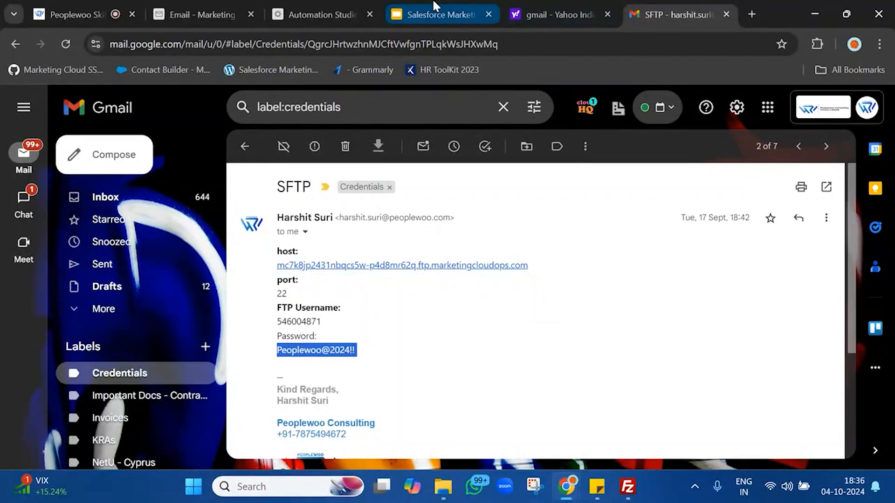
pyautogui.click(635, 477)
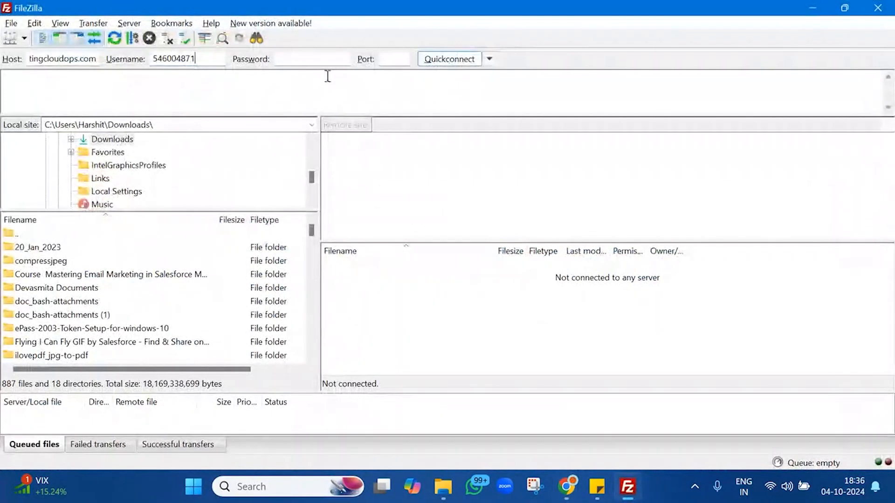
pyautogui.hotkey('ctrl', 'v')
# Connect on port 22, trust the server's host key, and open the remote Export folder.
pyautogui.click(405, 55)
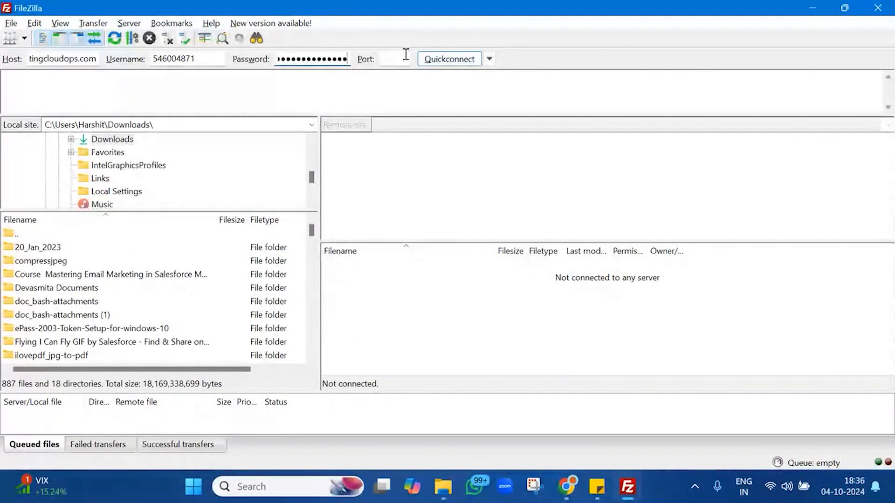
pyautogui.write('22')
pyautogui.press('Return')
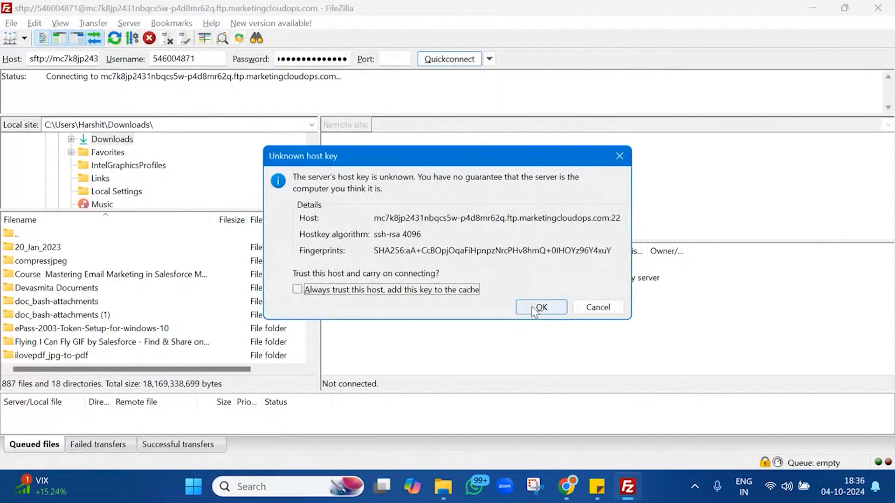
pyautogui.click(538, 308)
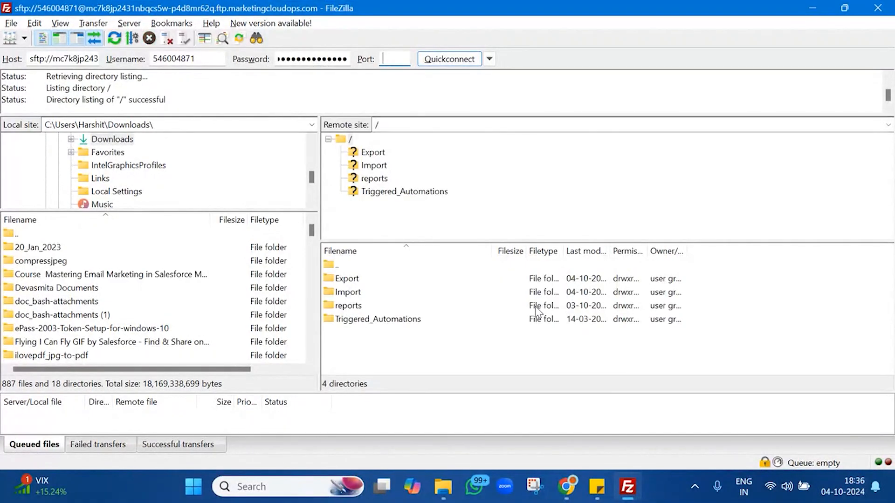
pyautogui.click(371, 153)
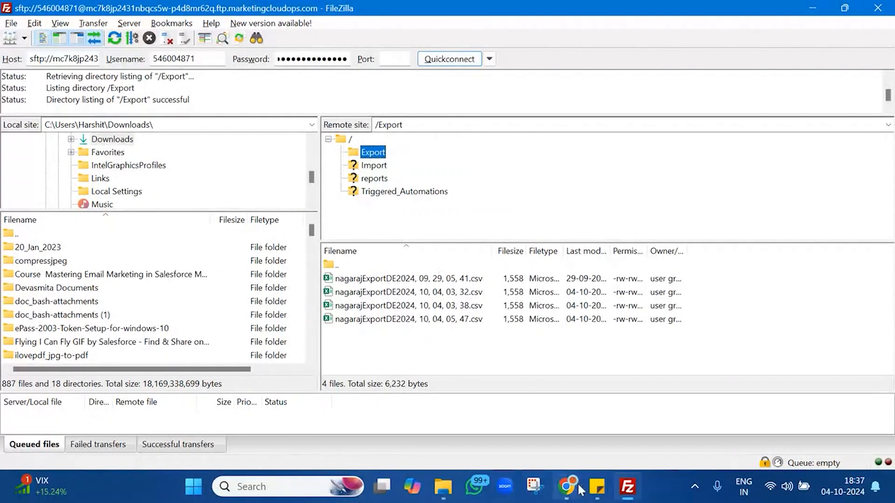
pyautogui.moveTo(566, 489)
pyautogui.click(515, 433)
# Refresh the OpensLast6MonthsExtract run log until the run shows Complete.
pyautogui.click(330, 6)
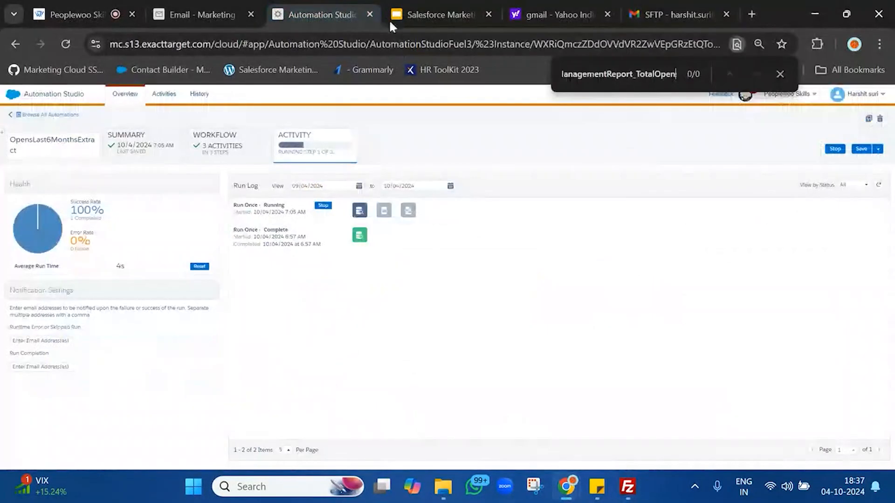
pyautogui.click(878, 188)
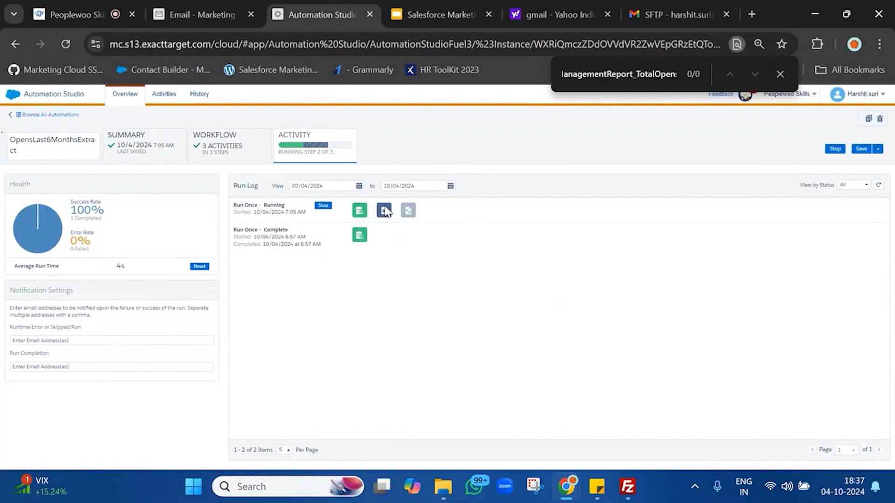
pyautogui.moveTo(386, 212)
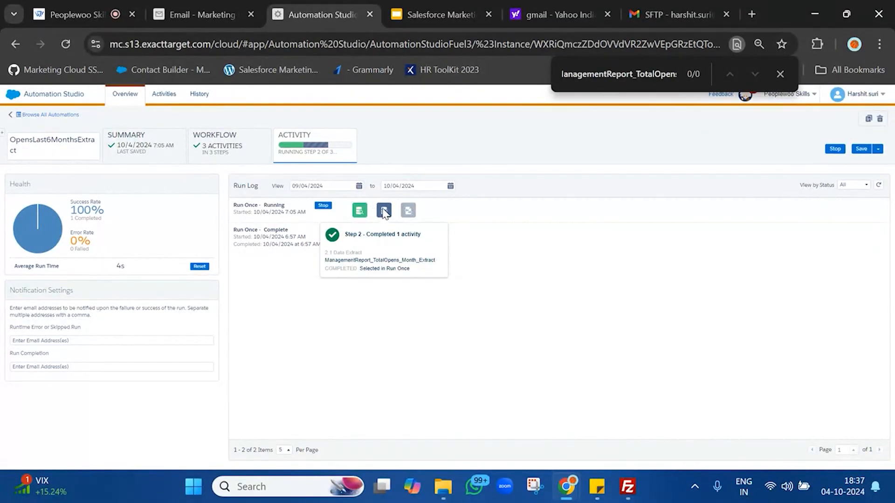
pyautogui.click(879, 185)
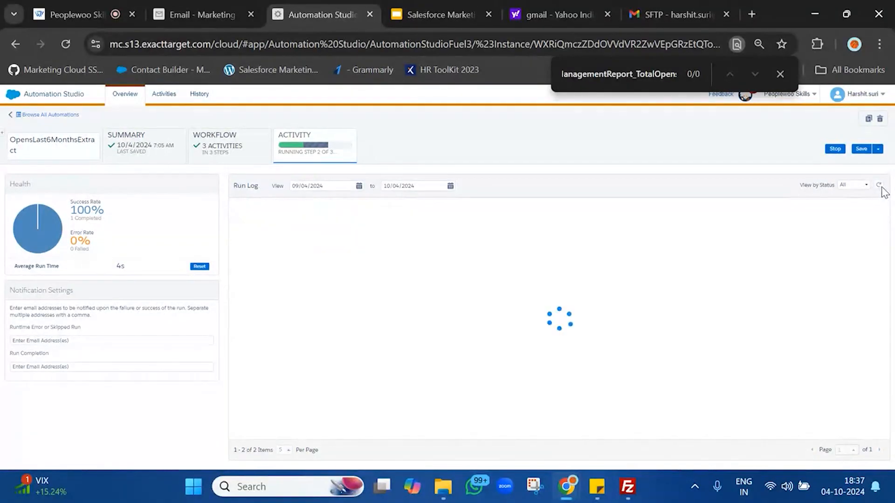
pyautogui.moveTo(382, 212)
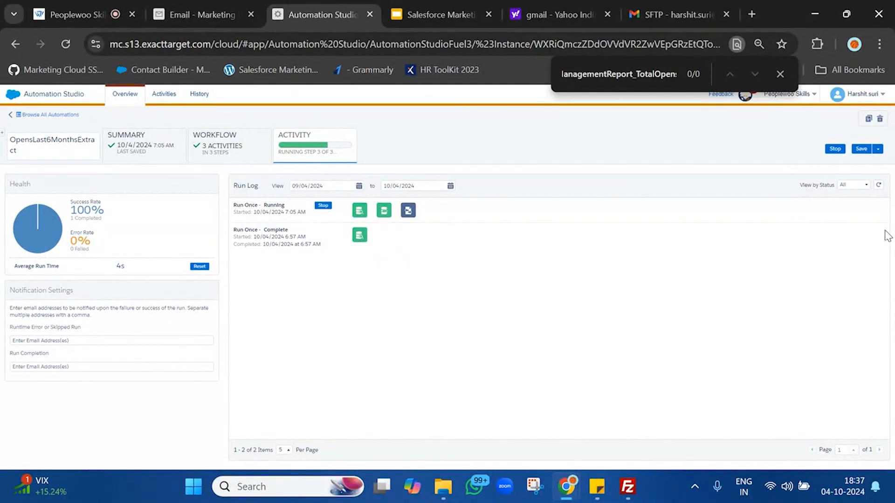
pyautogui.click(881, 186)
pyautogui.click(881, 186)
pyautogui.click(880, 186)
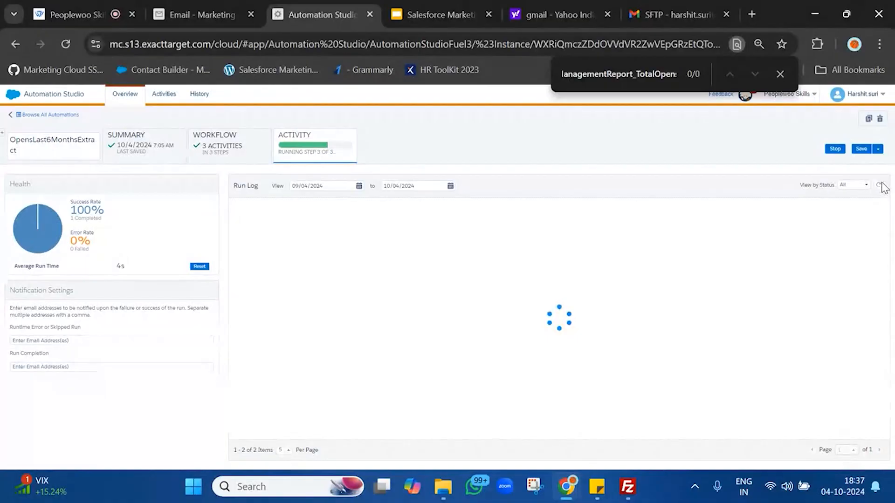
pyautogui.click(881, 187)
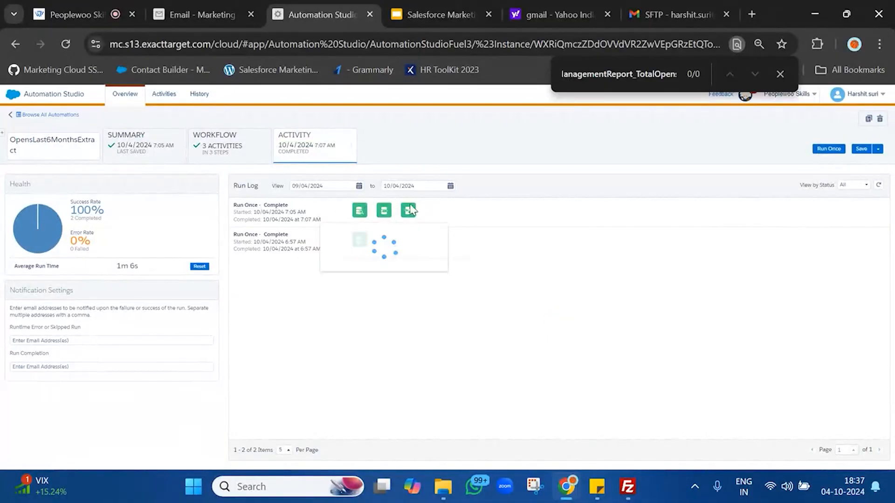
pyautogui.click(629, 483)
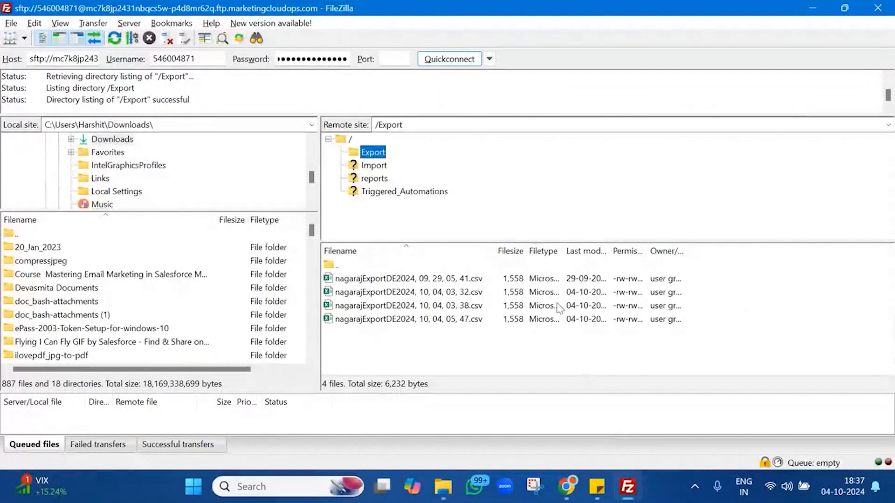
# Refresh /Export and download ManagementReport_TotalOpens_6Month.csv to the local Downloads folder.
pyautogui.click(113, 40)
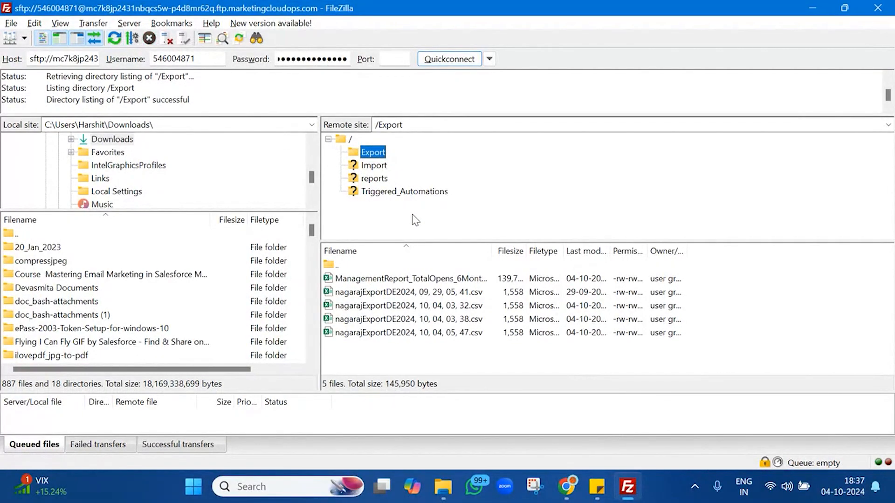
pyautogui.click(410, 280)
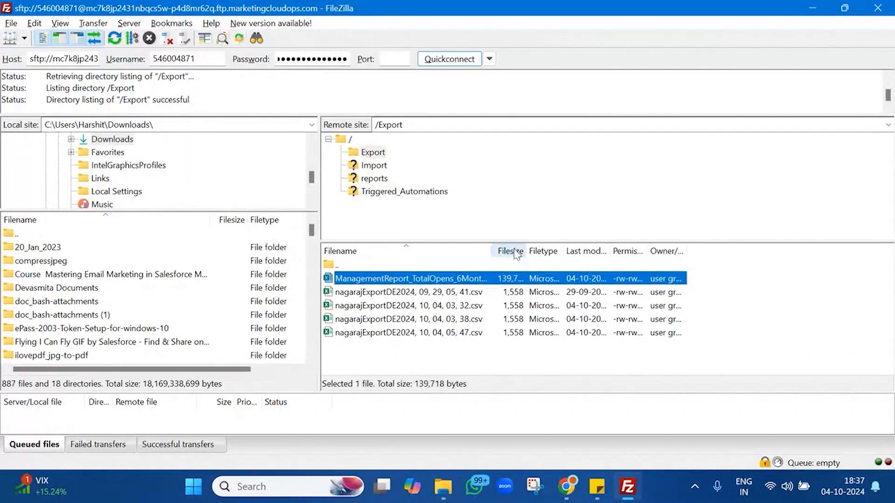
pyautogui.moveTo(490, 244); pyautogui.dragTo(740, 246)
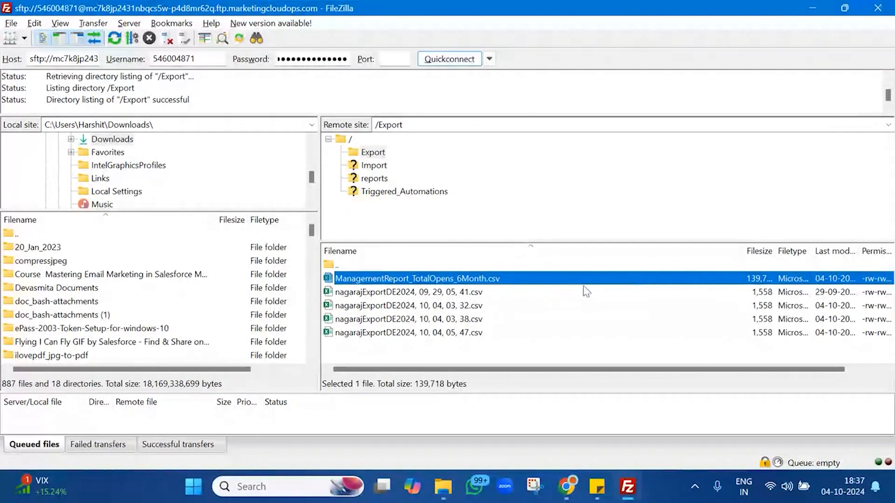
pyautogui.doubleClick(499, 279)
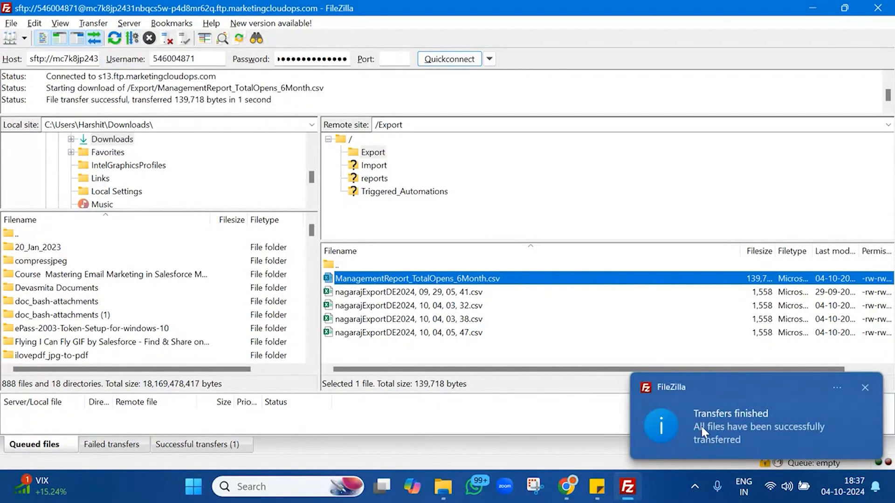
pyautogui.click(702, 426)
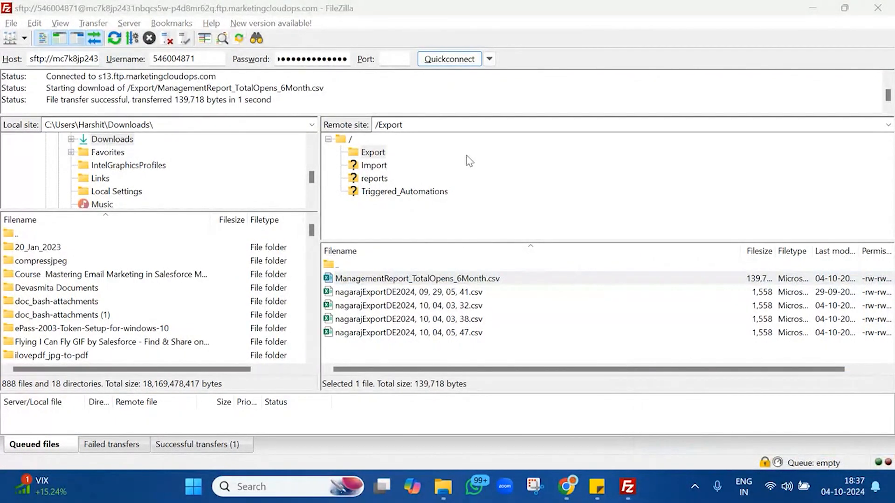
pyautogui.rightClick(527, 278)
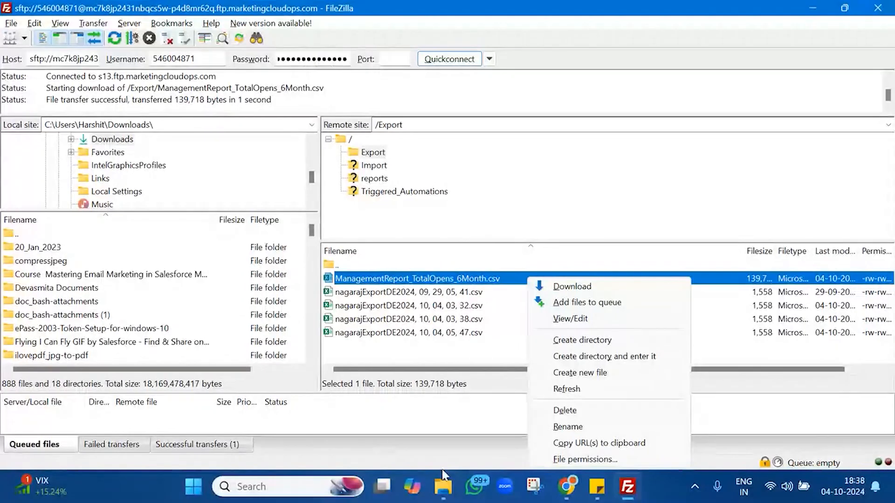
pyautogui.click(448, 491)
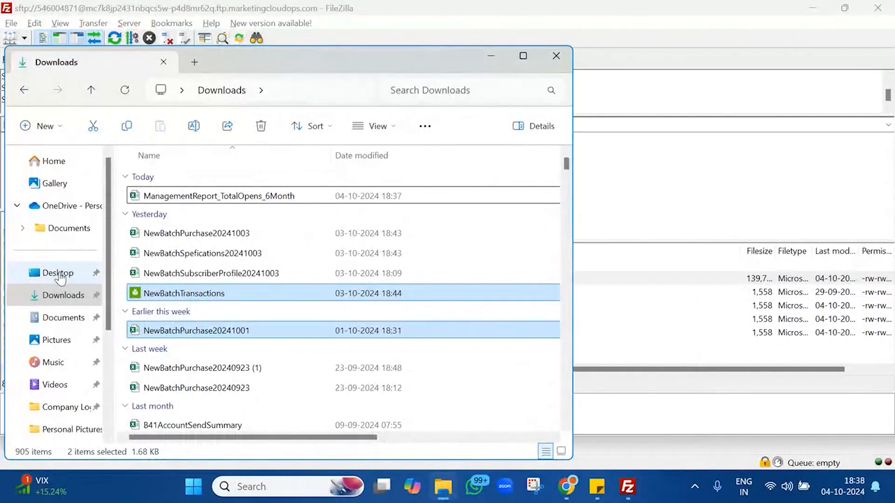
# Open ManagementReport_TotalOpens_6Month from Downloads in Excel and widen and select column A.
pyautogui.click(59, 274)
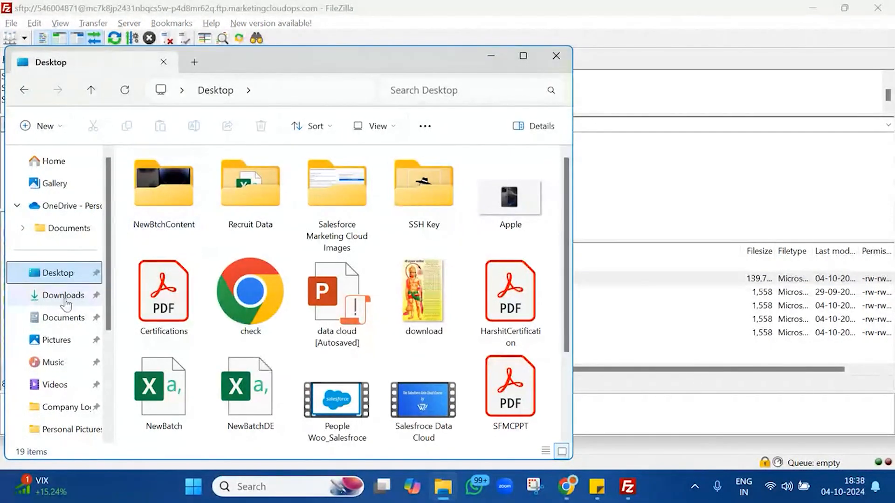
pyautogui.click(61, 296)
pyautogui.click(258, 202)
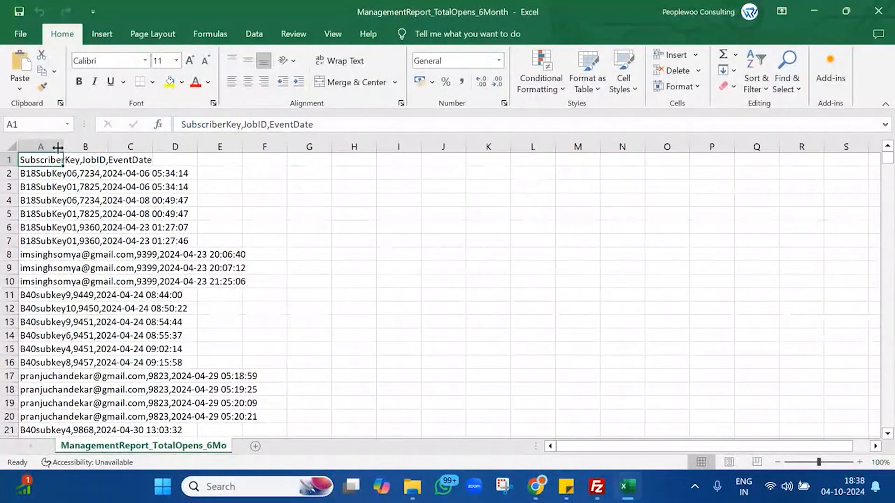
pyautogui.moveTo(58, 147); pyautogui.dragTo(543, 147)
pyautogui.click(156, 142)
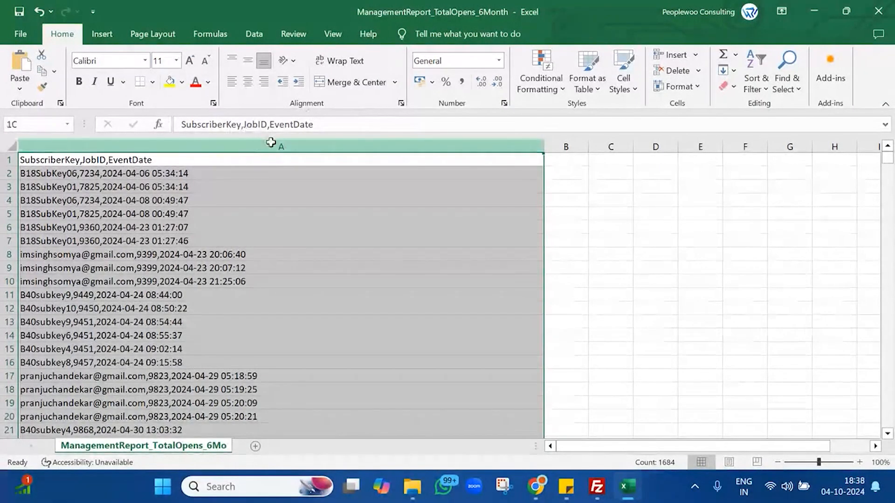
# Split column A at commas into SubscriberKey, JobID and EventDate columns with Text to Columns.
pyautogui.click(271, 142)
pyautogui.click(255, 36)
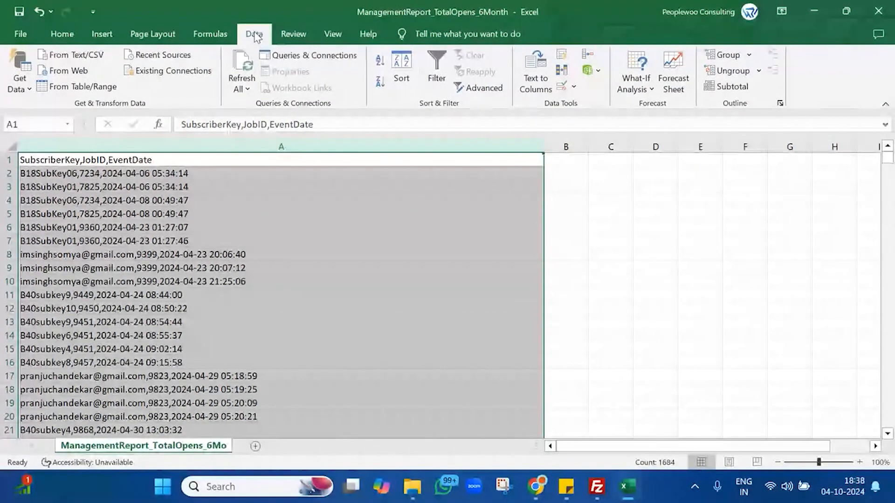
pyautogui.click(535, 78)
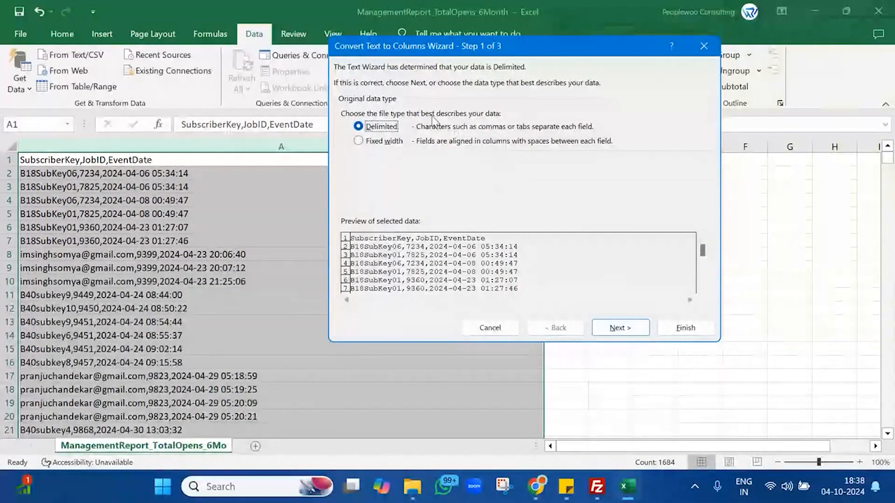
pyautogui.click(620, 327)
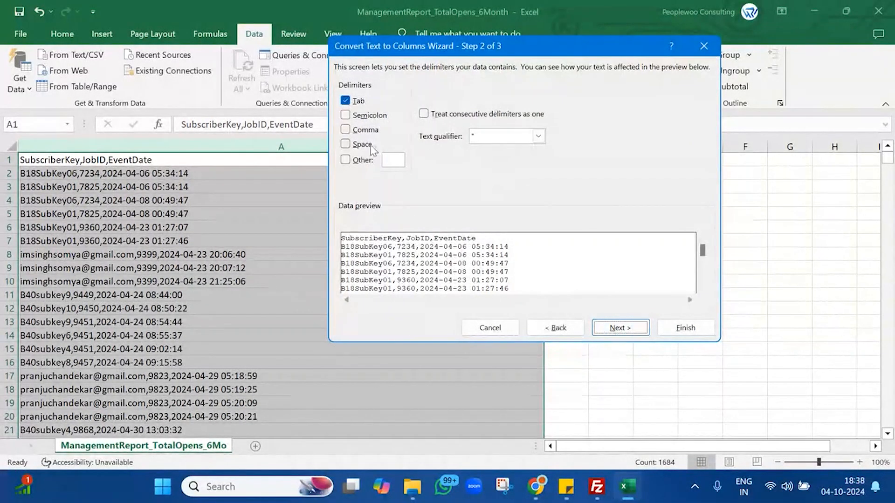
pyautogui.click(360, 130)
pyautogui.click(346, 101)
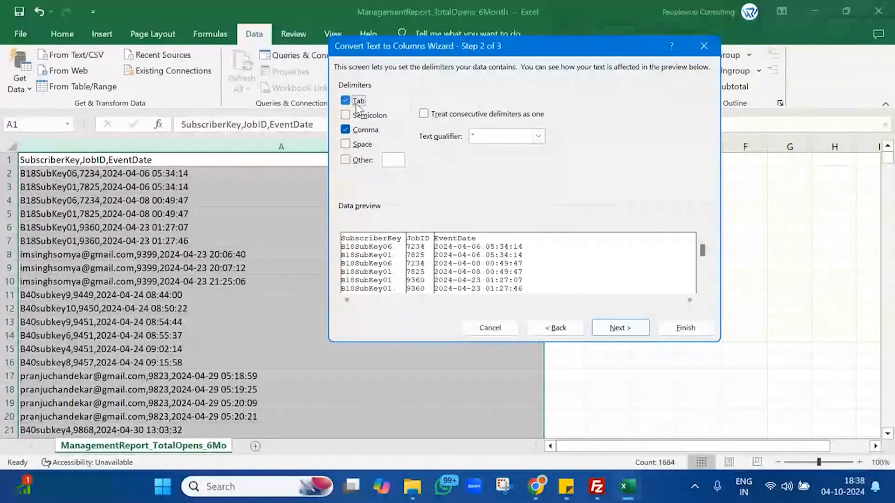
pyautogui.click(620, 329)
pyautogui.click(691, 329)
pyautogui.click(440, 242)
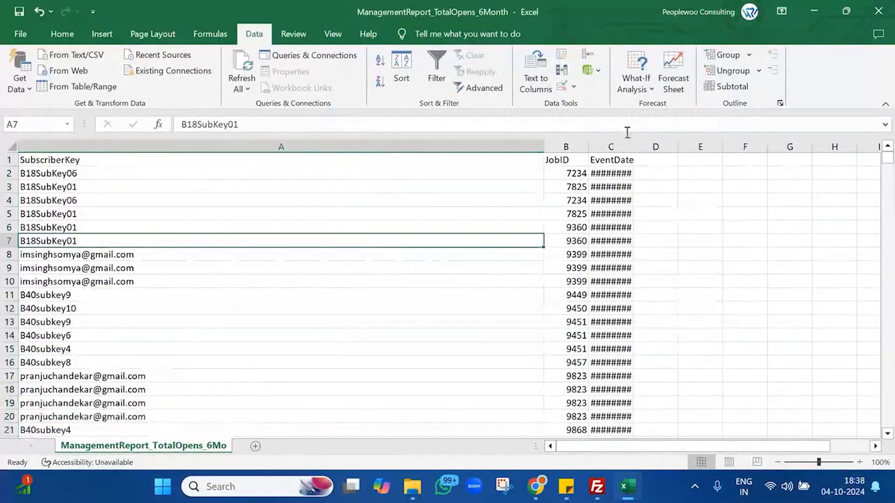
# Widen column C and review the headers and data rows down to A1684.
pyautogui.moveTo(633, 144); pyautogui.dragTo(758, 153)
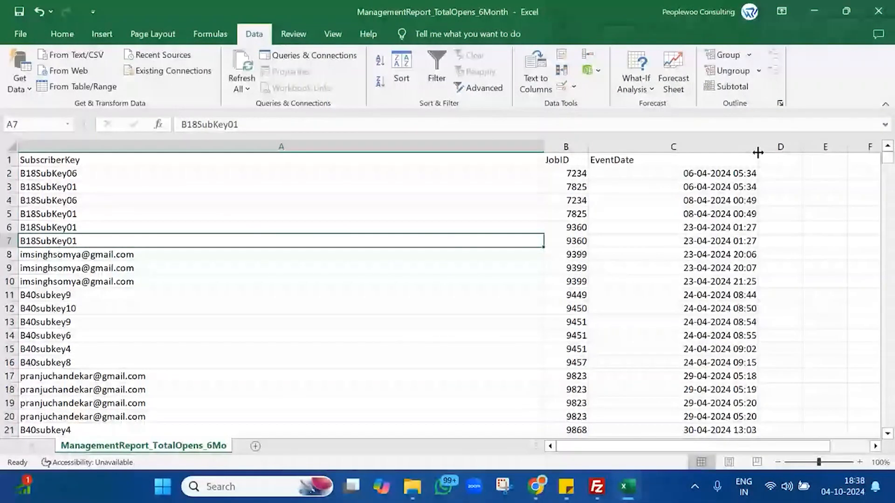
pyautogui.click(302, 156)
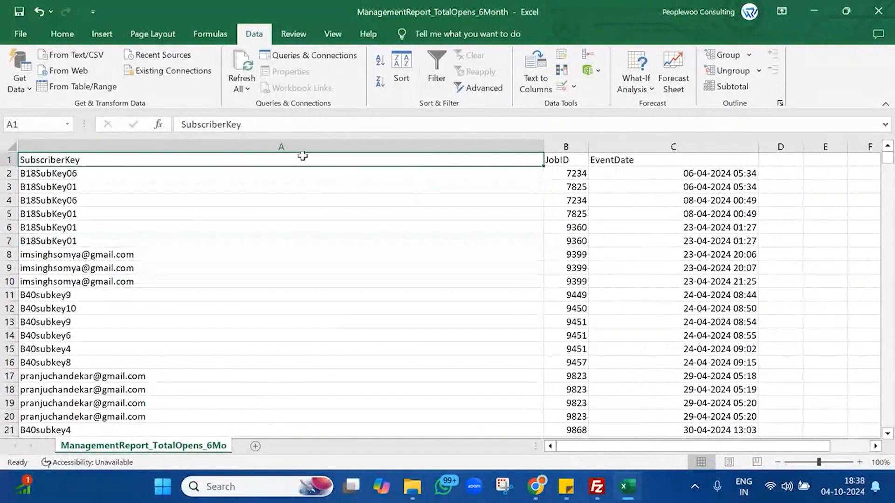
pyautogui.click(557, 161)
pyautogui.click(653, 170)
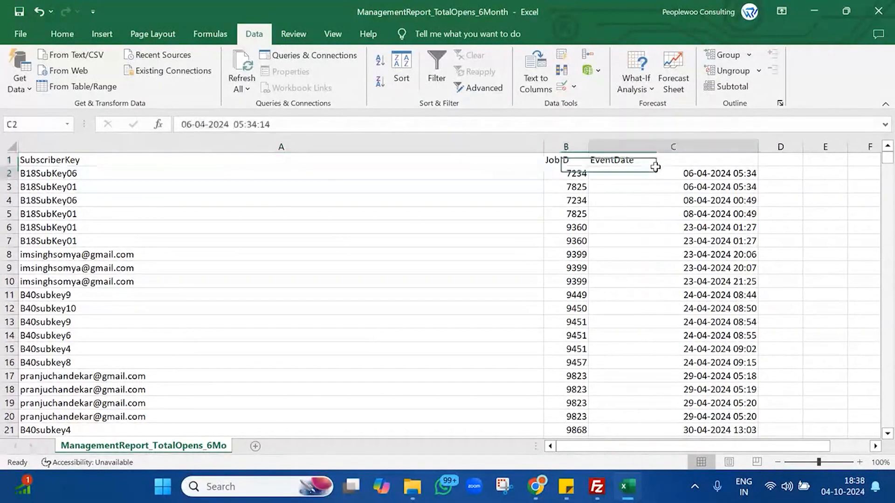
pyautogui.moveTo(76, 174); pyautogui.dragTo(423, 467)
pyautogui.scroll(-20, 429, 400)
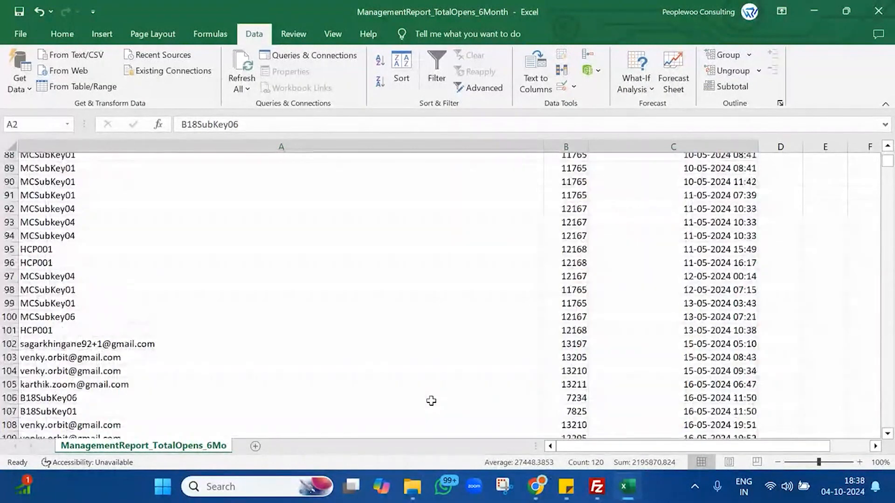
pyautogui.scroll(-20, 429, 400)
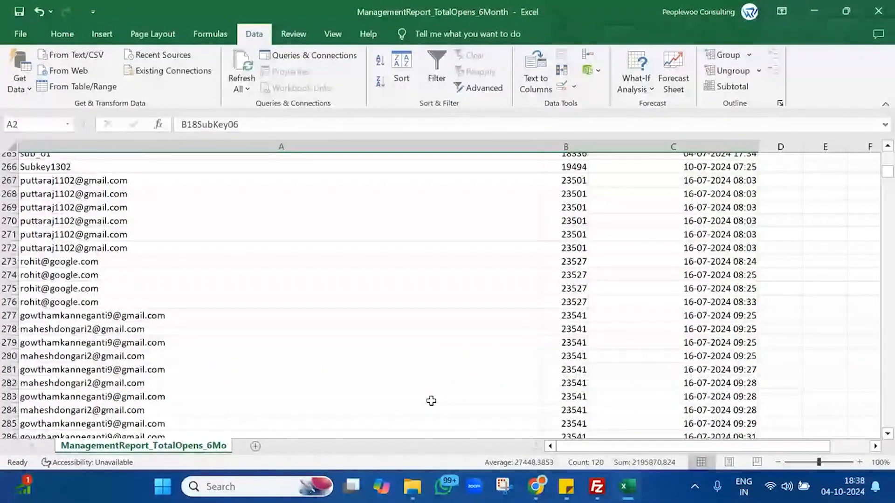
pyautogui.click(381, 325)
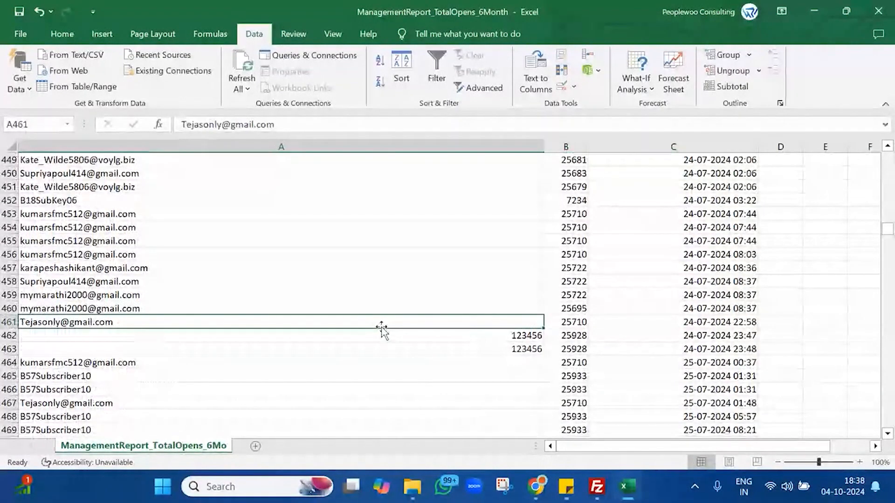
pyautogui.hotkey('ctrl', 'shift', 'Down')
pyautogui.scroll(-3, 381, 327)
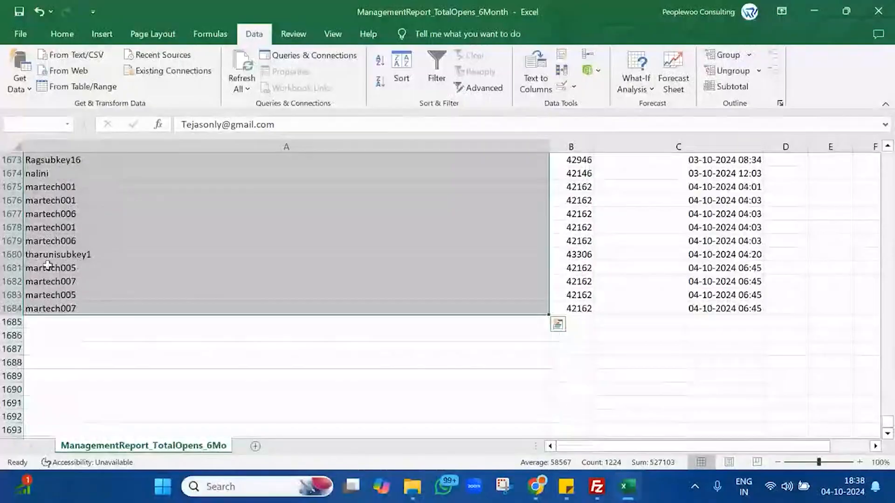
pyautogui.click(71, 310)
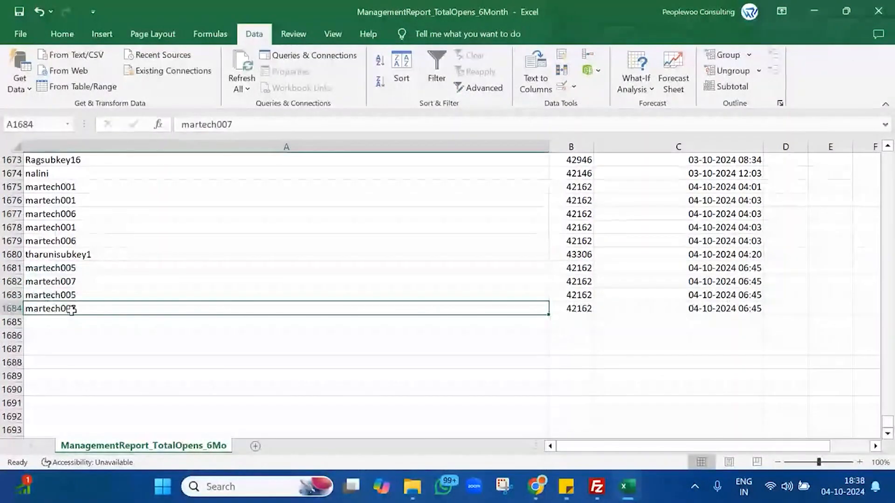
pyautogui.scroll(18, 650, 343)
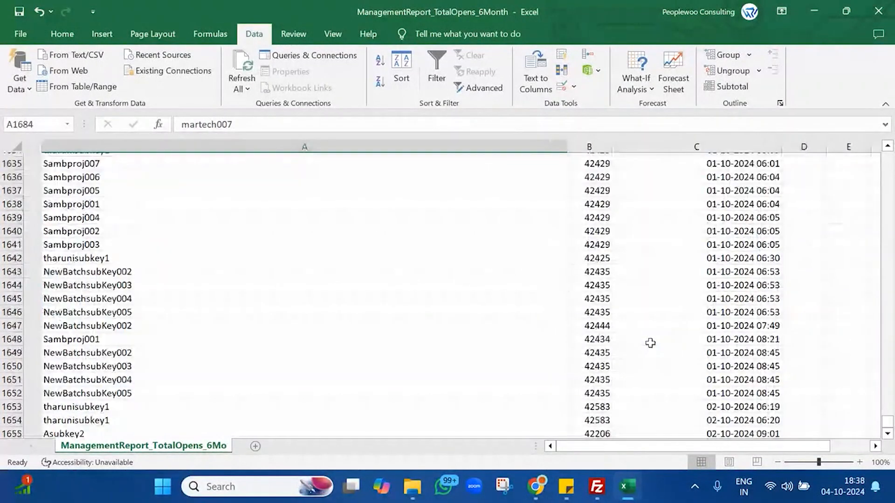
# Close the workbook without saving changes.
pyautogui.click(878, 10)
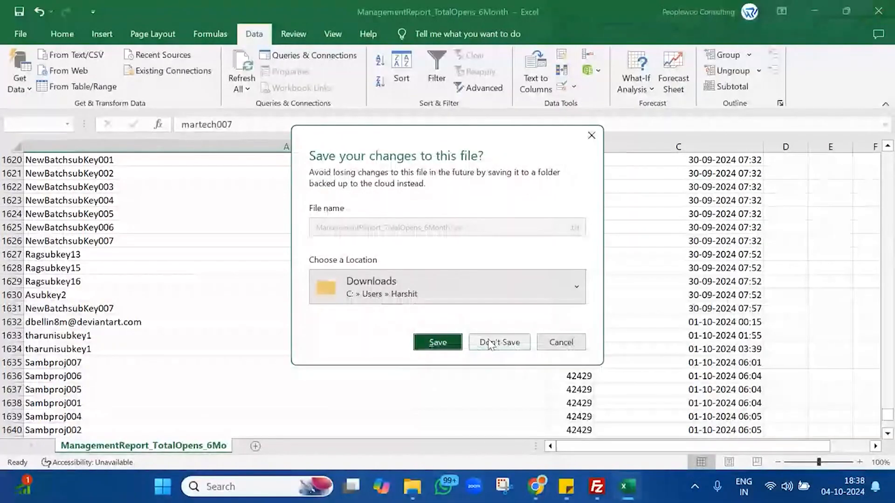
pyautogui.click(499, 342)
pyautogui.scroll(-2, 520, 278)
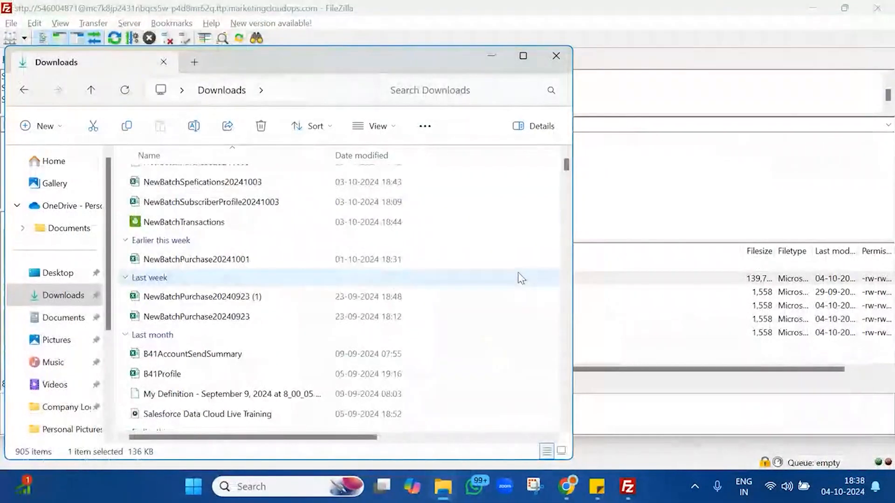
# Close the Downloads window and find bar, then review the Inbound and Outbound File Transfer Activity slides.
pyautogui.click(556, 55)
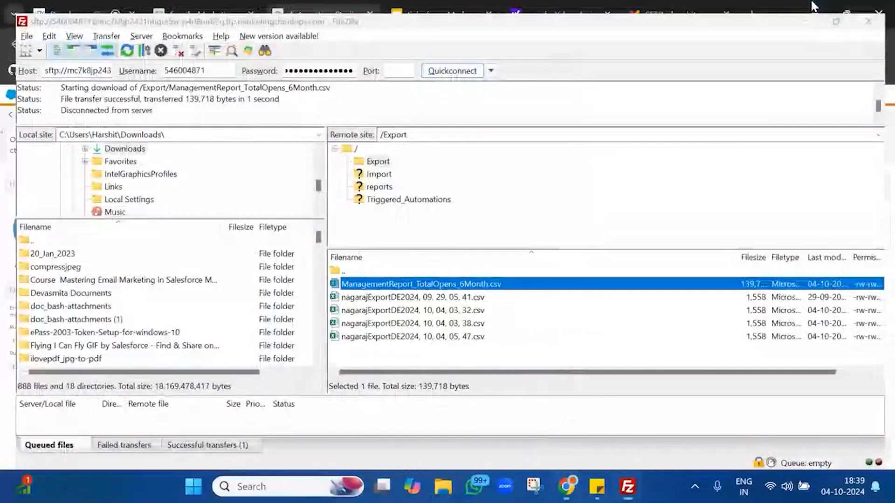
pyautogui.click(813, 6)
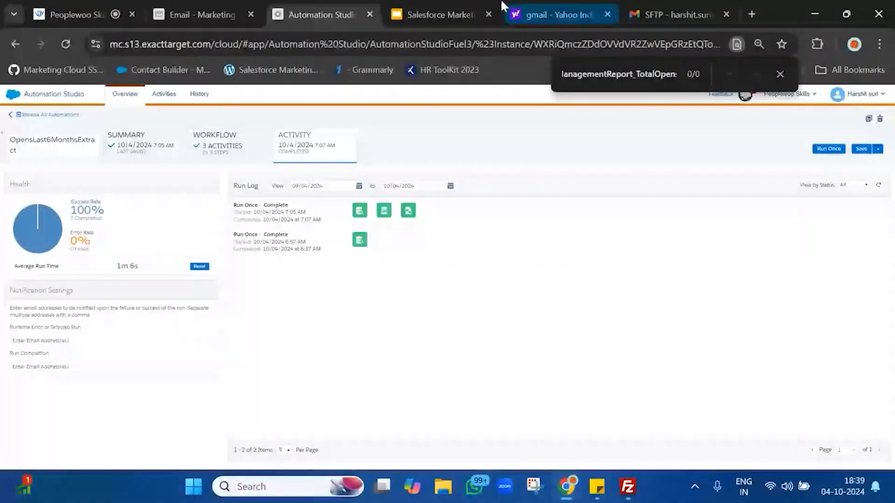
pyautogui.click(777, 70)
pyautogui.hotkey('ctrl', 'Tab')
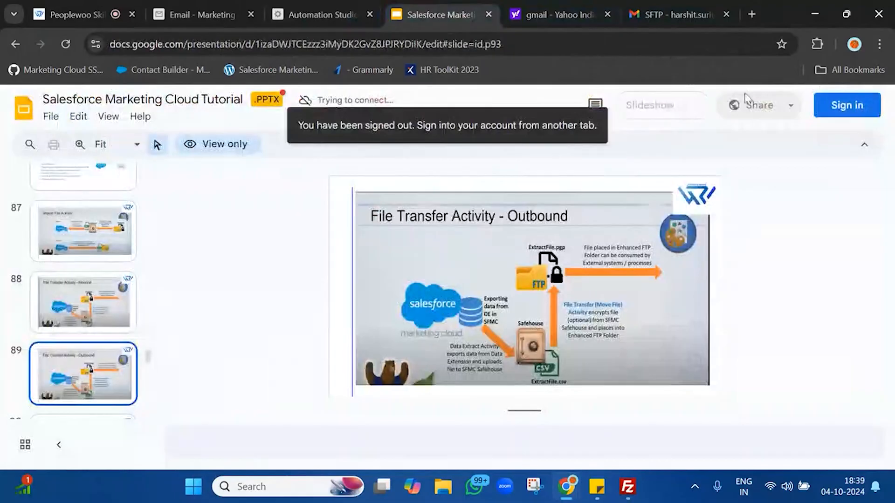
pyautogui.click(94, 296)
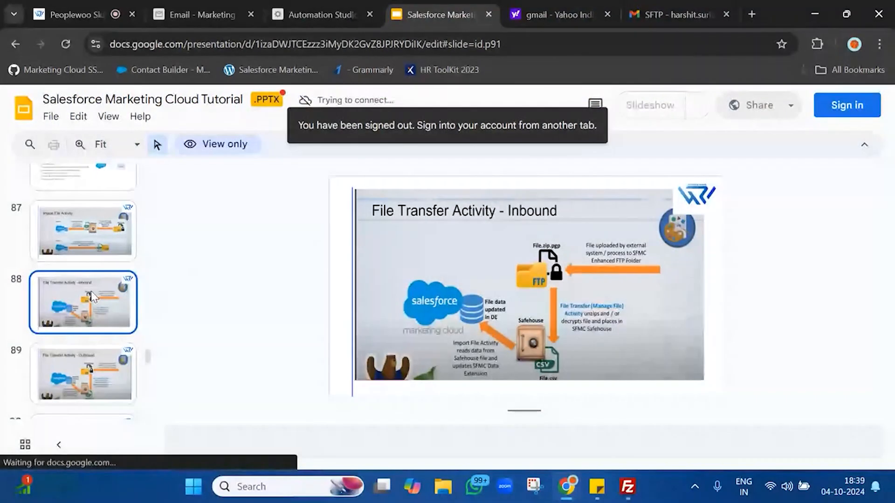
pyautogui.click(79, 366)
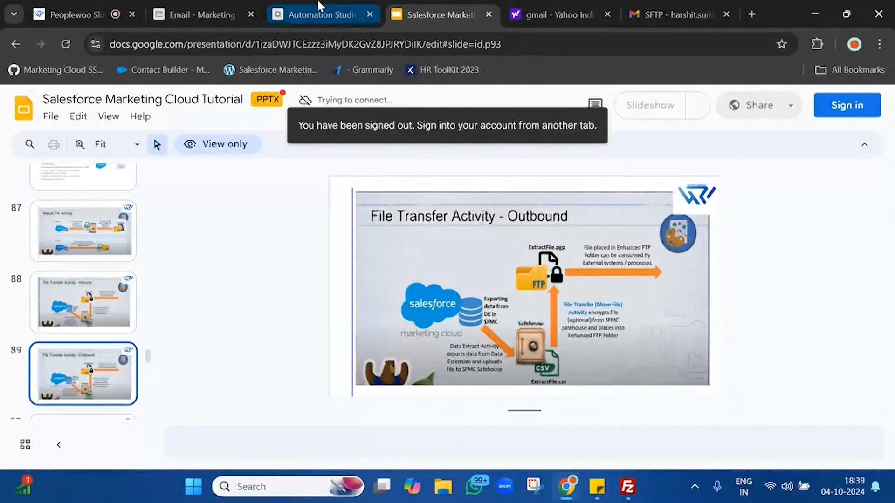
# Check the Automation Studio run log and subscriber records, then bring the conditions note forward.
pyautogui.click(320, 13)
pyautogui.click(201, 14)
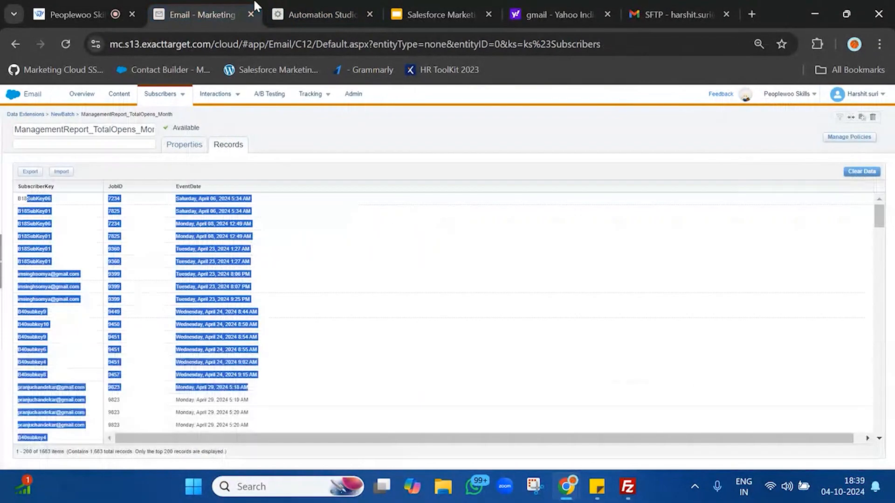
pyautogui.click(303, 7)
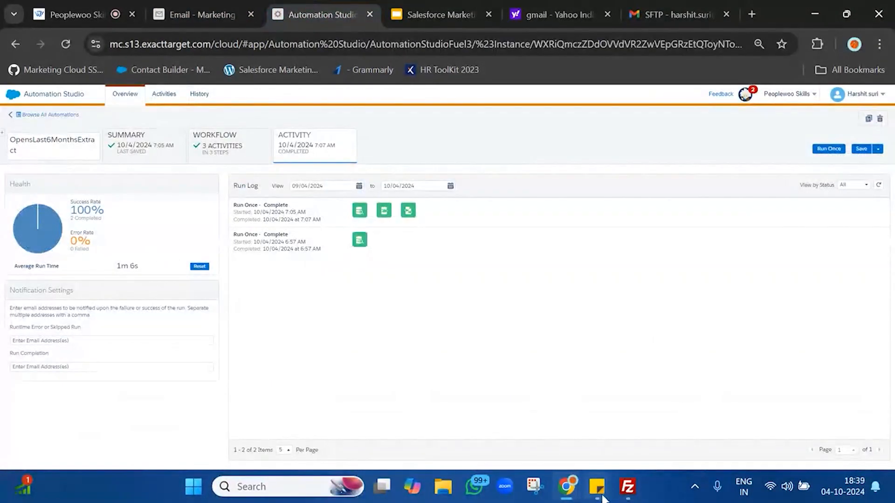
pyautogui.moveTo(597, 486)
pyautogui.click(689, 423)
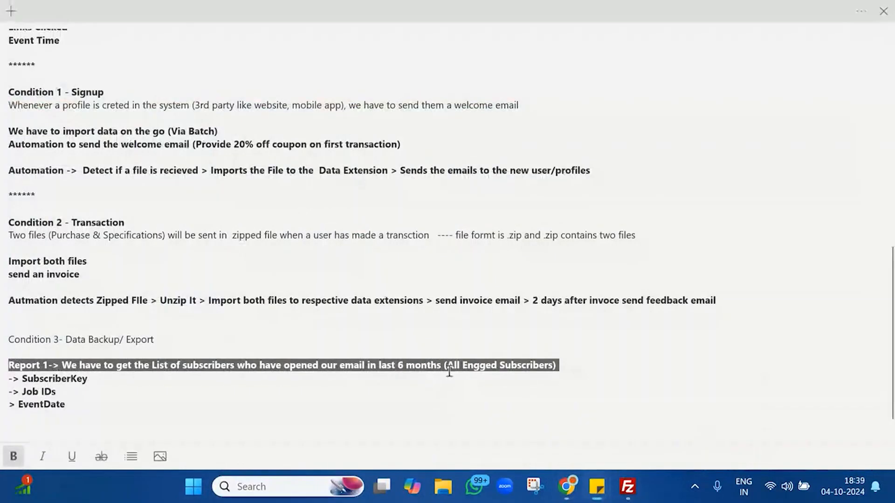
# Make the Condition 3 line bold and remove bold from the Report 1 line.
pyautogui.click(184, 392)
pyautogui.scroll(-1, 184, 391)
pyautogui.tripleClick(131, 308)
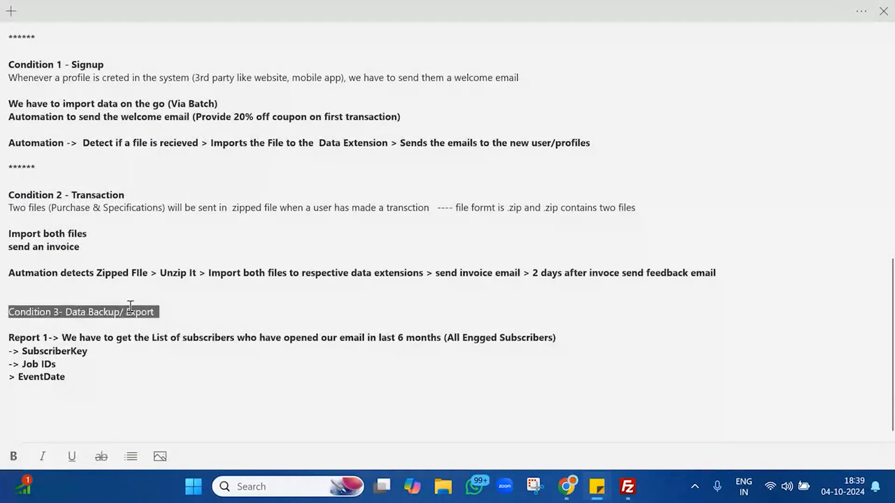
pyautogui.doubleClick(131, 306)
pyautogui.hotkey('ctrl', 'b')
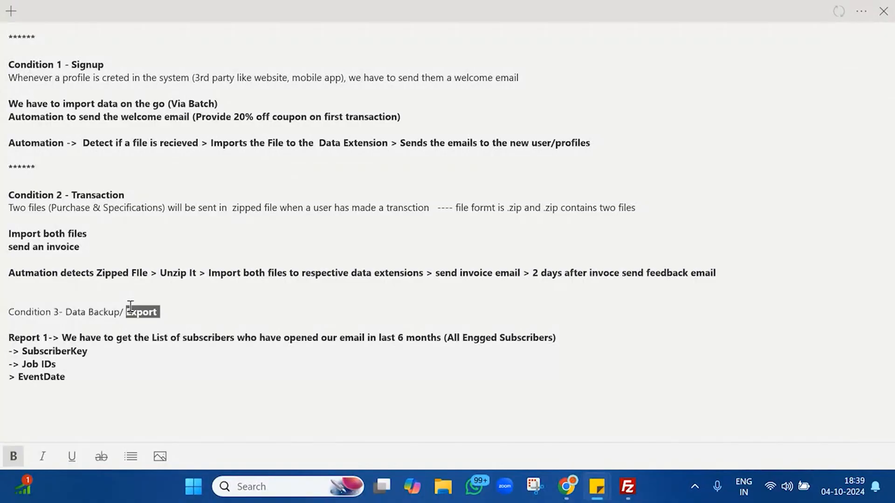
pyautogui.tripleClick(131, 306)
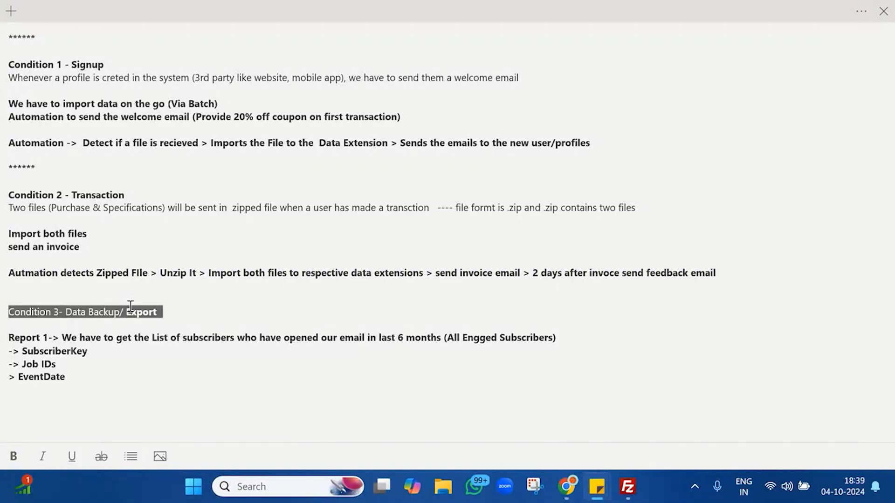
pyautogui.hotkey('ctrl', 'b')
pyautogui.doubleClick(150, 338)
pyautogui.tripleClick(150, 338)
pyautogui.hotkey('ctrl', 'b')
# Add 'Condition 4 -': Management wants system-table data on Total Opens, Clicks, Sends and Bounces.
pyautogui.click(287, 386)
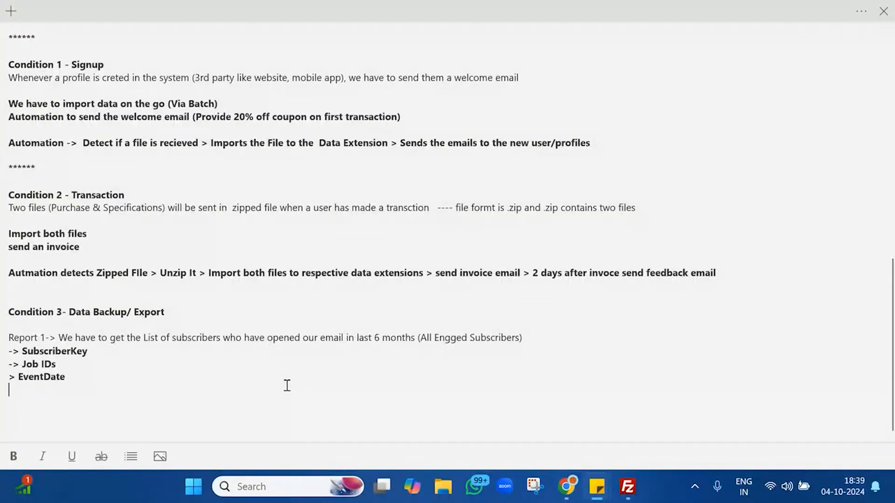
pyautogui.press('Return')
pyautogui.write('COndition 4')
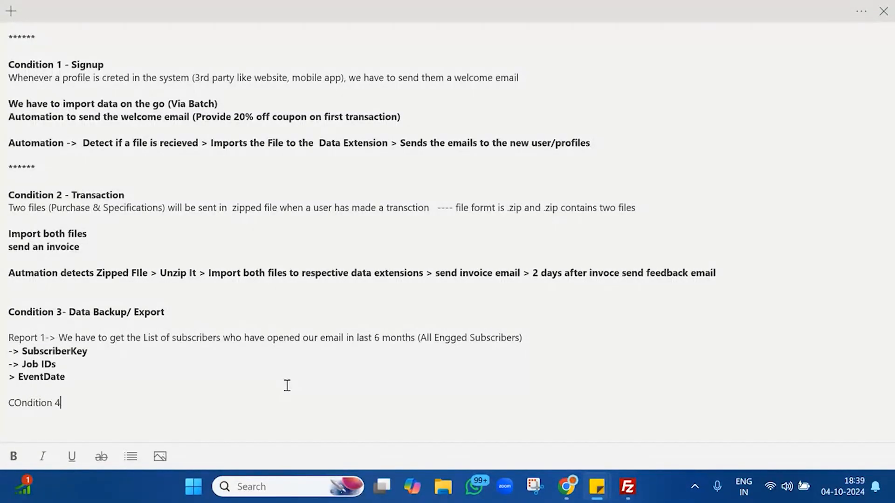
pyautogui.press('BackSpace')
pyautogui.press('BackSpace')
pyautogui.press('BackSpace')
pyautogui.press('BackSpace')
pyautogui.press('BackSpace')
pyautogui.press('BackSpace')
pyautogui.press('BackSpace')
pyautogui.press('BackSpace')
pyautogui.press('BackSpace')
pyautogui.press('BackSpace')
pyautogui.press('BackSpace')
pyautogui.write('Condition 4 -')
pyautogui.write('Managemtnwa')
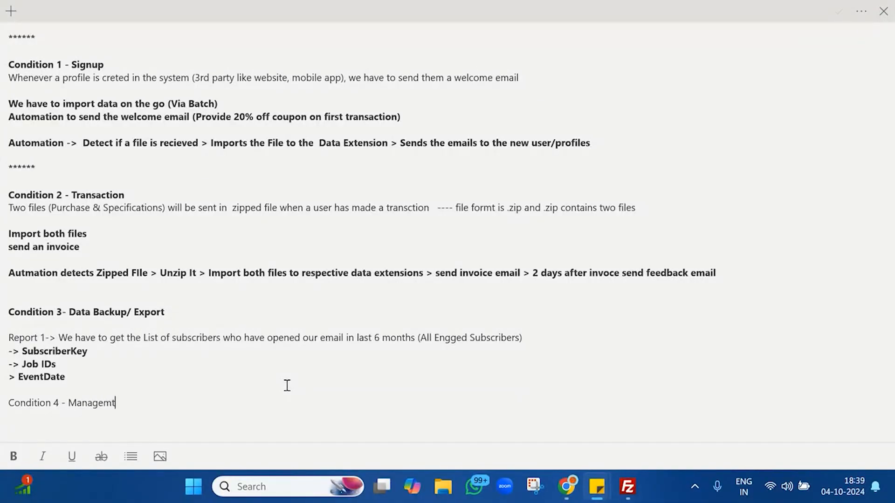
pyautogui.press('BackSpace')
pyautogui.press('BackSpace')
pyautogui.press('BackSpace')
pyautogui.write('wants to get detialed data extracted from ')
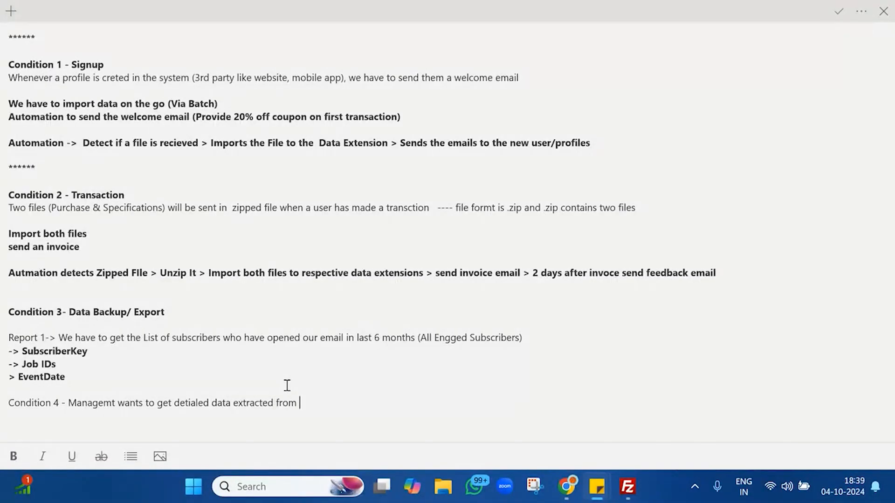
pyautogui.write('system tables related to Total Opens, Total clicks, Total ')
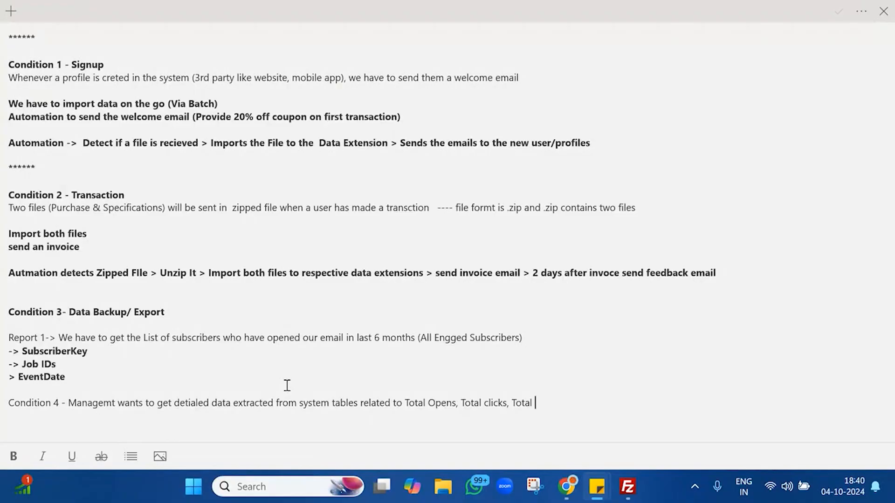
pyautogui.write('Sends, Total Bou')
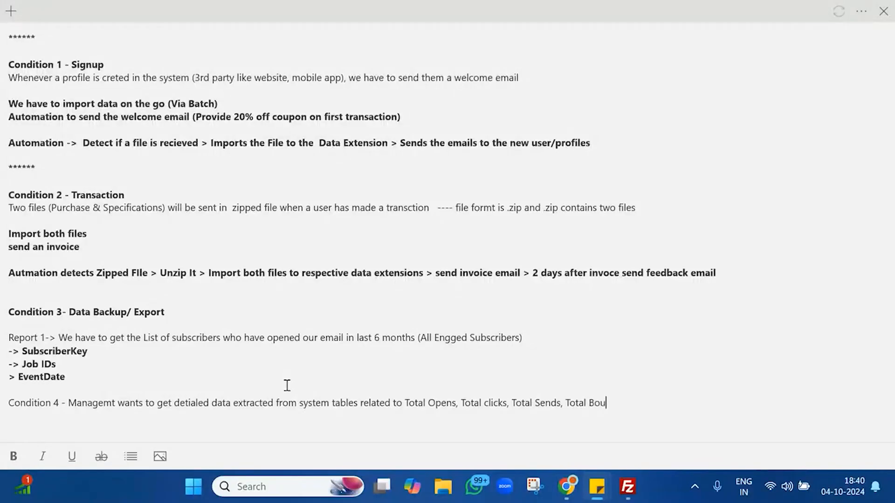
pyautogui.write('nces aand sent it on SFTP')
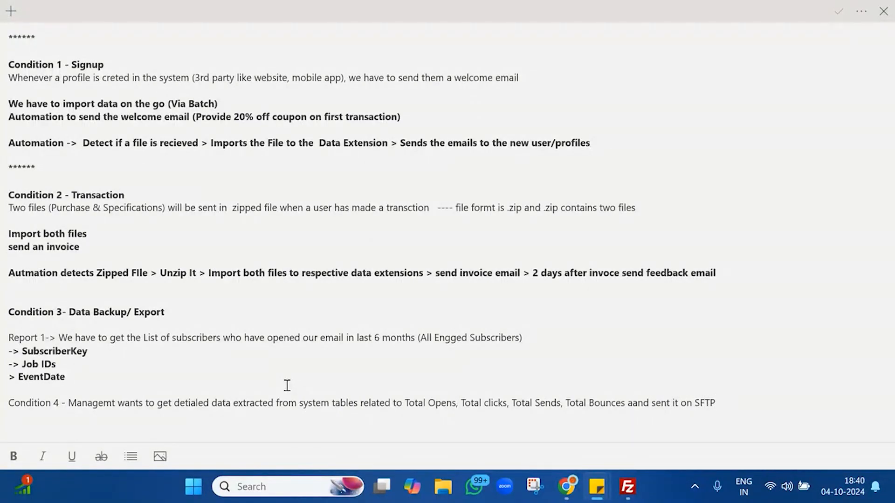
pyautogui.doubleClick(397, 408)
pyautogui.click(734, 403)
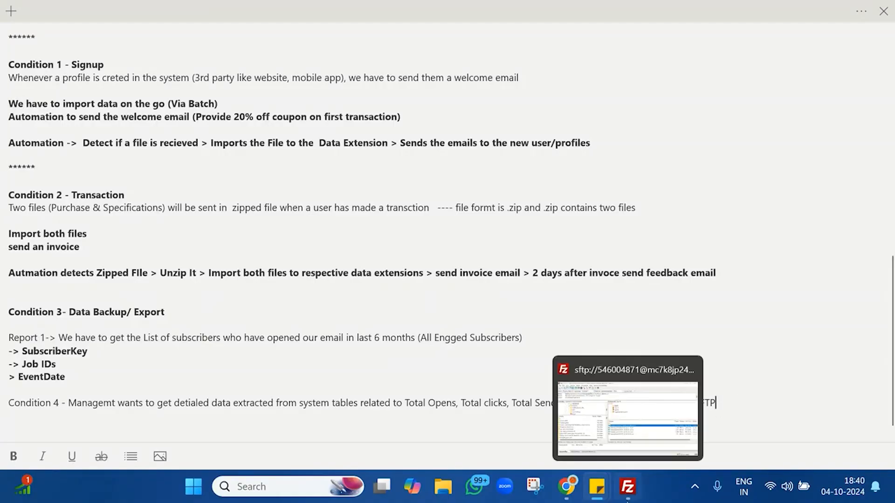
# Review the existing automation's three-step workflow, then return to the automation list.
pyautogui.moveTo(566, 486)
pyautogui.click(521, 440)
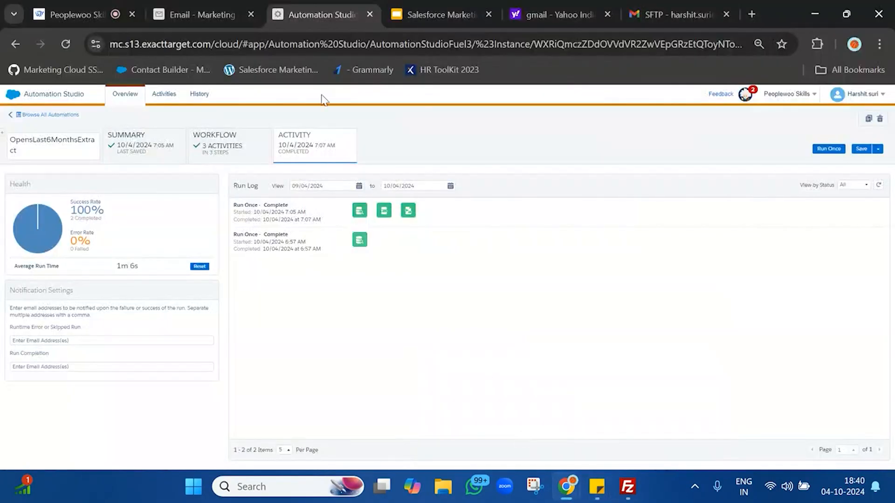
pyautogui.click(237, 151)
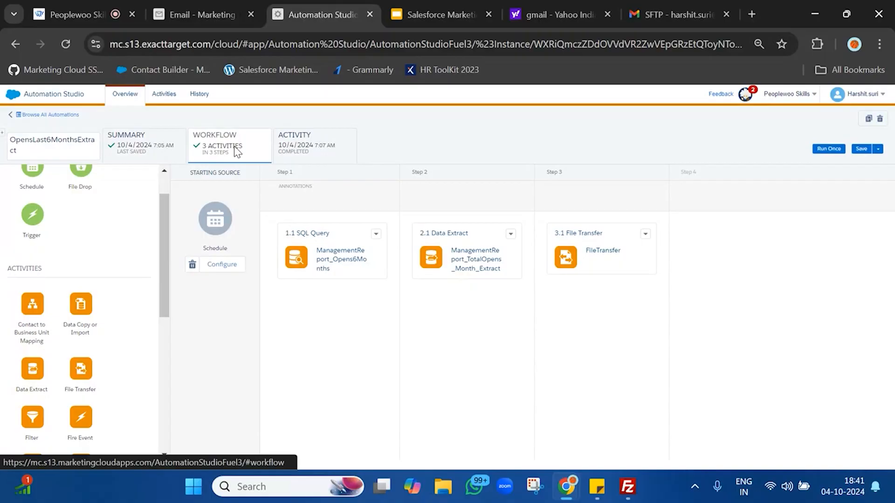
pyautogui.click(59, 118)
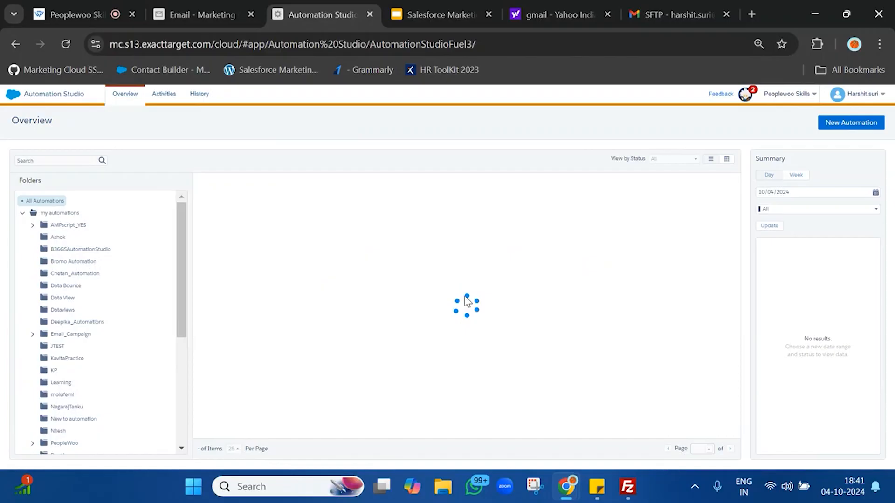
# Start a new Untitled Automation and view the ManagementReport_TotalOpens_Month records.
pyautogui.click(861, 126)
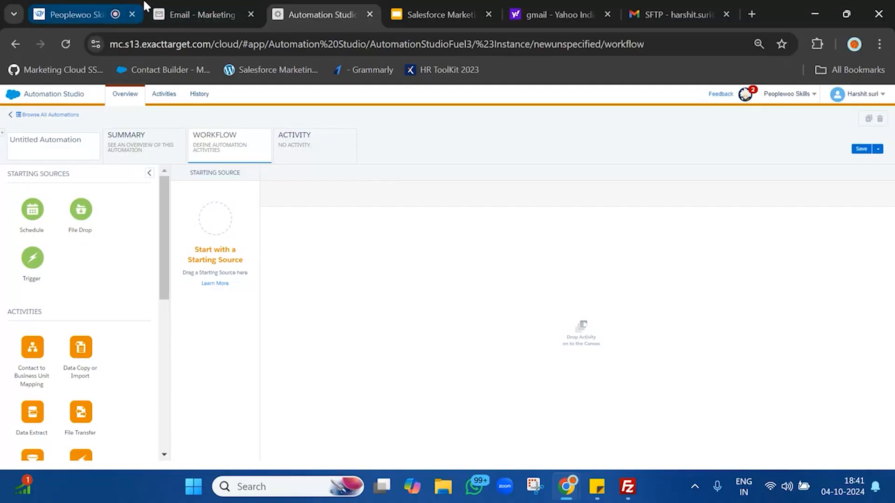
pyautogui.click(198, 14)
pyautogui.click(182, 261)
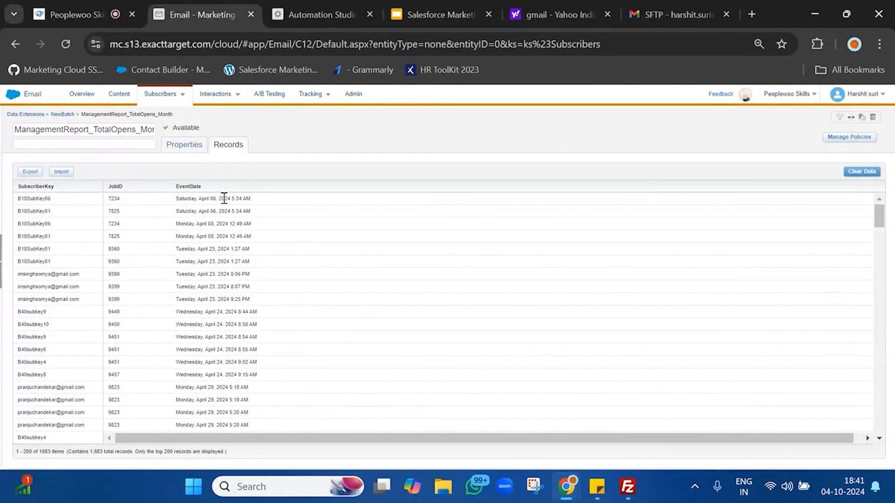
pyautogui.moveTo(224, 199); pyautogui.dragTo(227, 375)
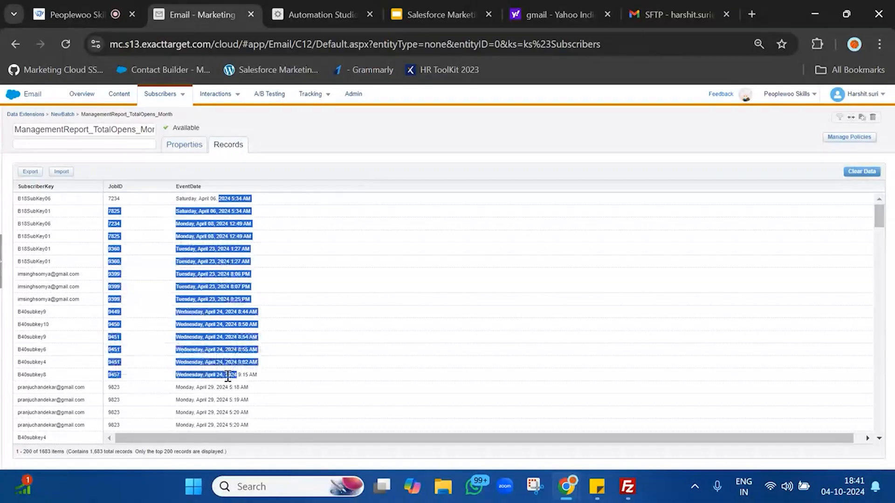
pyautogui.tripleClick(220, 199)
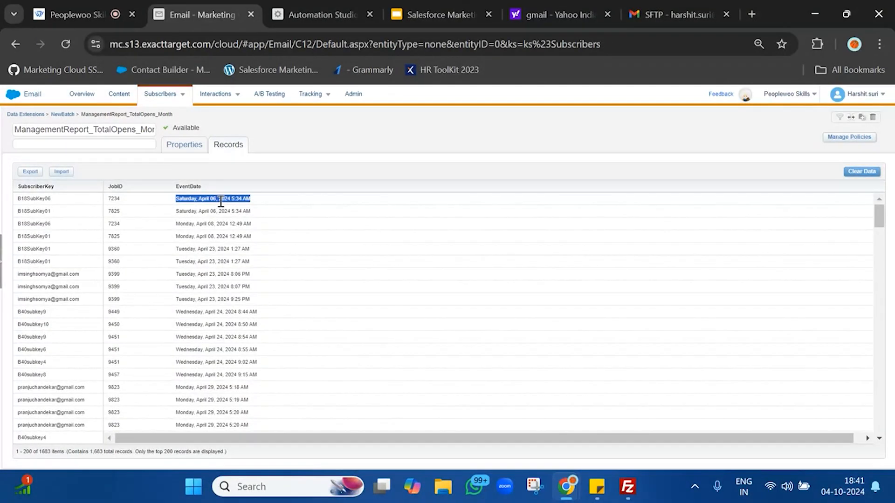
pyautogui.moveTo(221, 199)
pyautogui.mouseDown()
pyautogui.moveTo(236, 442)
pyautogui.moveTo(249, 175)
pyautogui.moveTo(222, 208)
pyautogui.mouseUp()
pyautogui.click(220, 207)
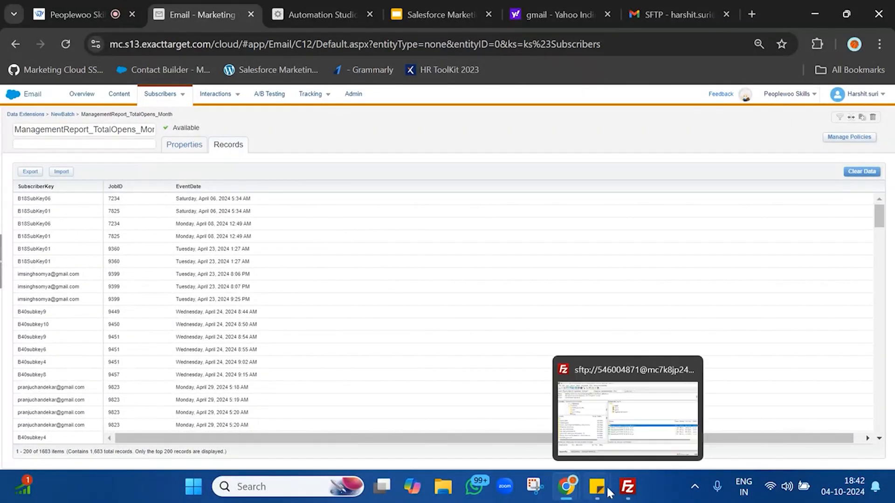
# Add 'from month of Feb' after Total Bounces and make Feb bold.
pyautogui.moveTo(598, 486)
pyautogui.click(674, 409)
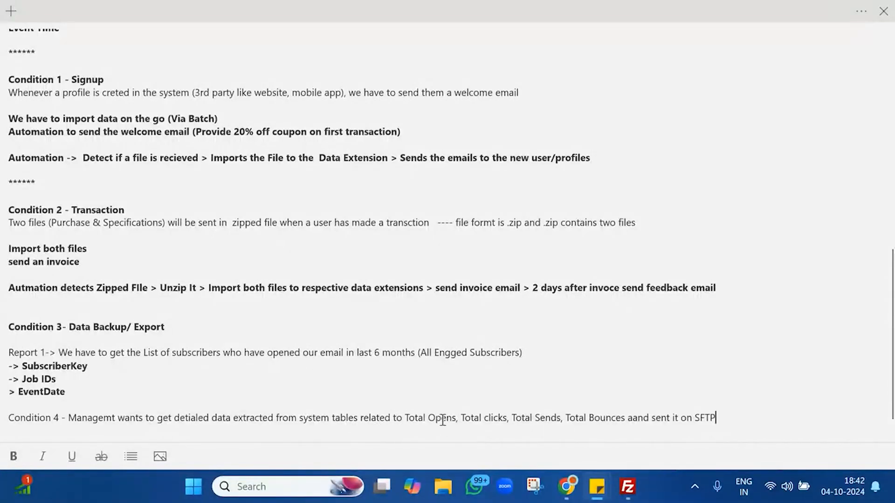
pyautogui.click(628, 421)
pyautogui.write('from ')
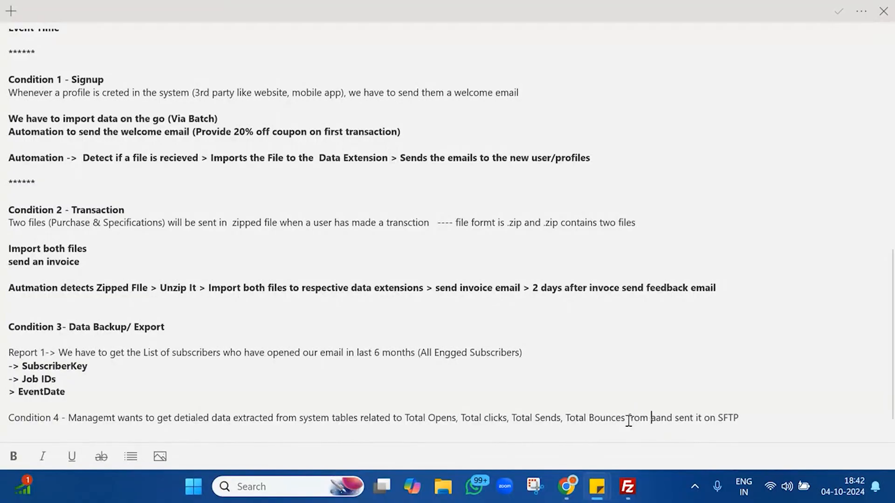
pyautogui.write('month of ')
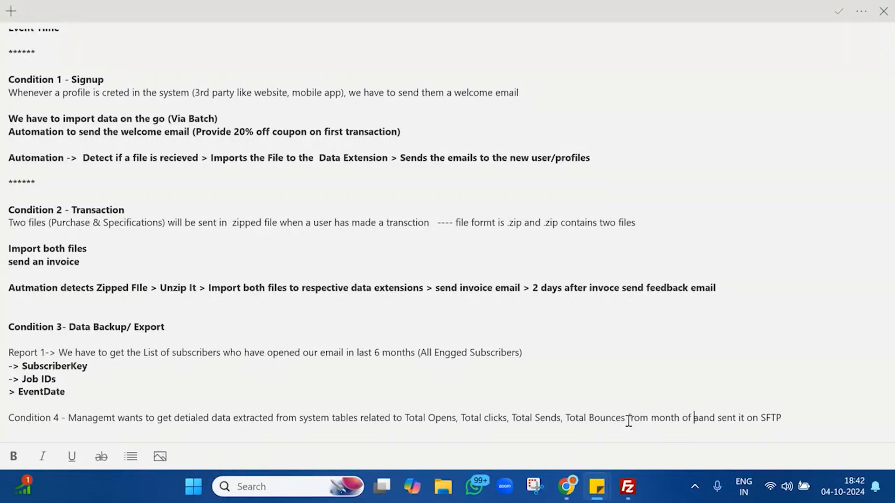
pyautogui.write('Feb')
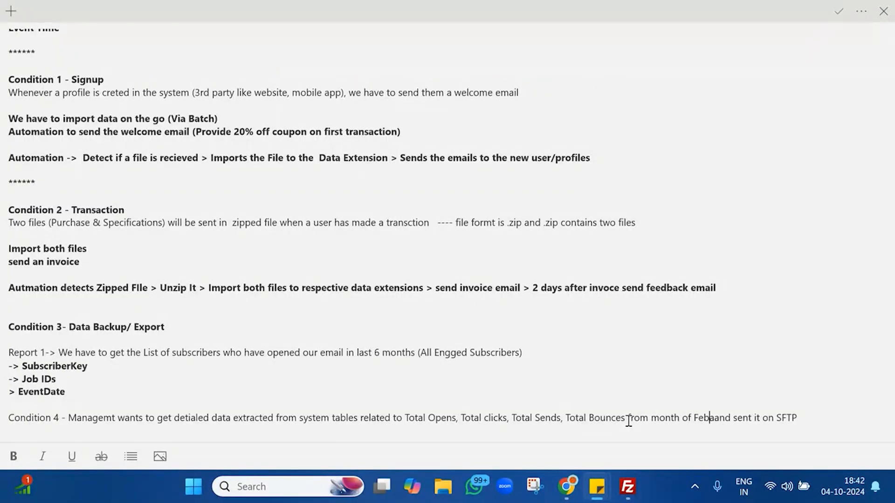
pyautogui.press('Delete')
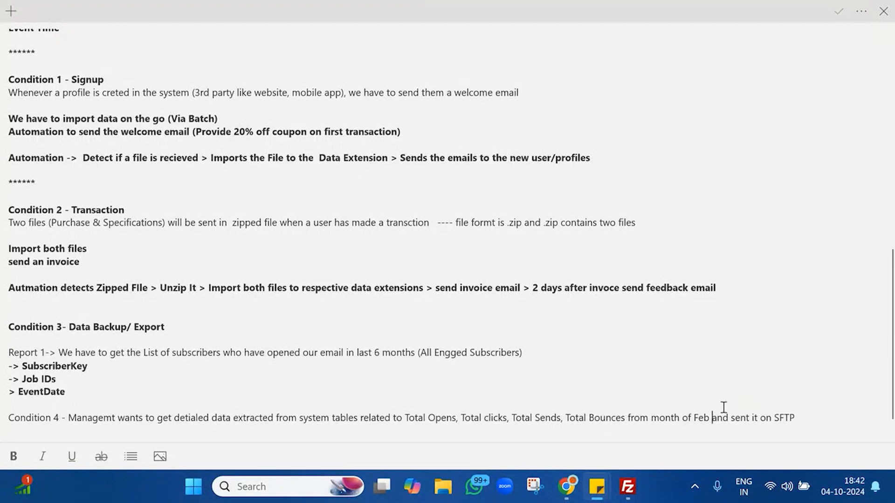
pyautogui.doubleClick(694, 419)
pyautogui.hotkey('ctrl', 'b')
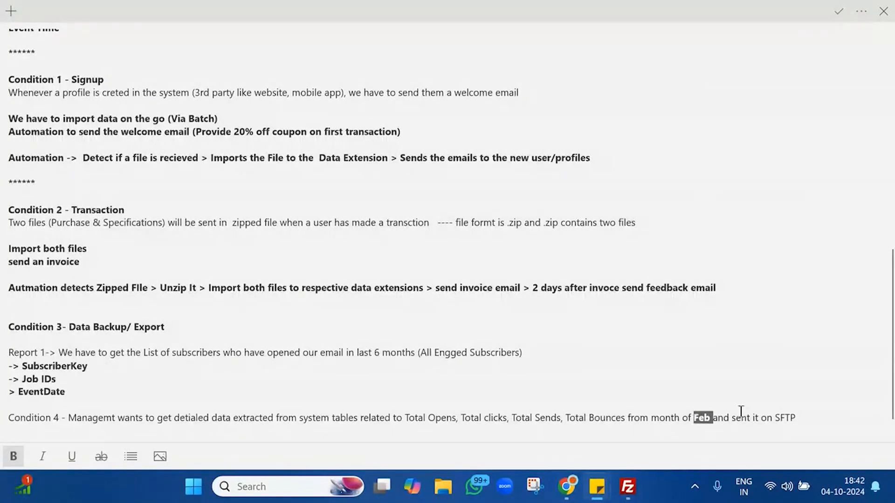
# Bold the Condition 4 line and turn it into the heading 'Condition 4 - Tracking Extract'.
pyautogui.click(846, 423)
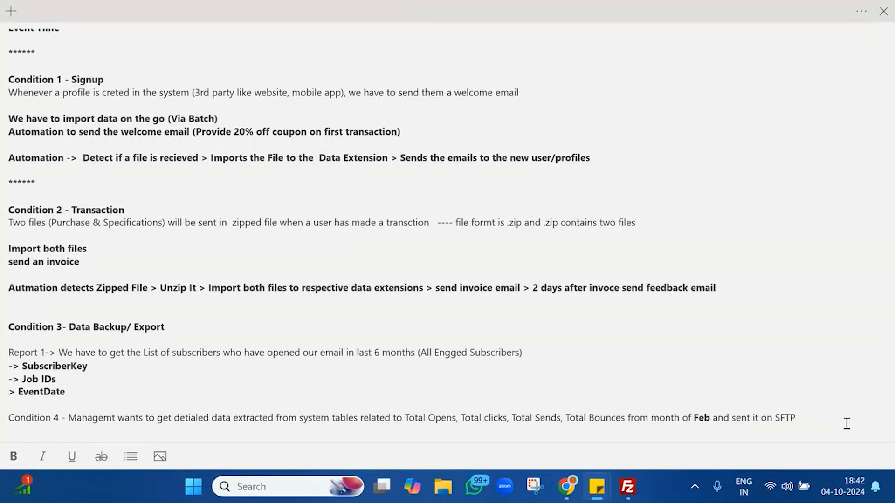
pyautogui.tripleClick(846, 424)
pyautogui.hotkey('ctrl', 'b')
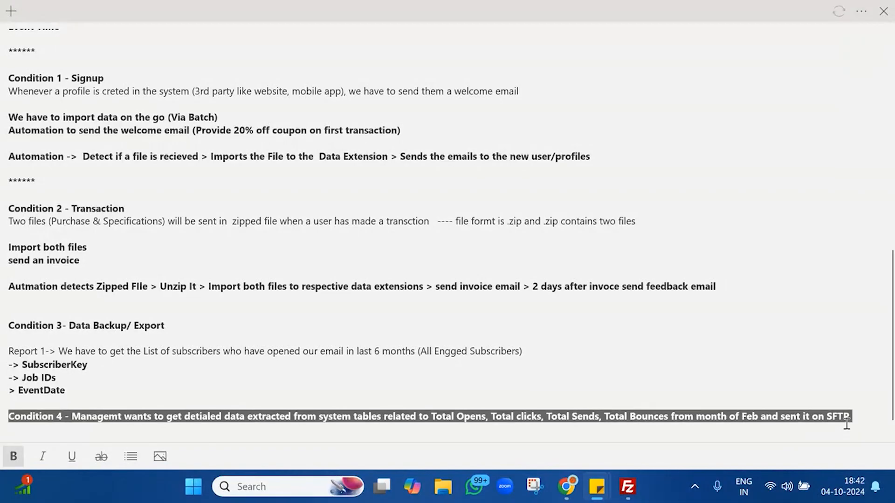
pyautogui.click(866, 417)
pyautogui.press('Return')
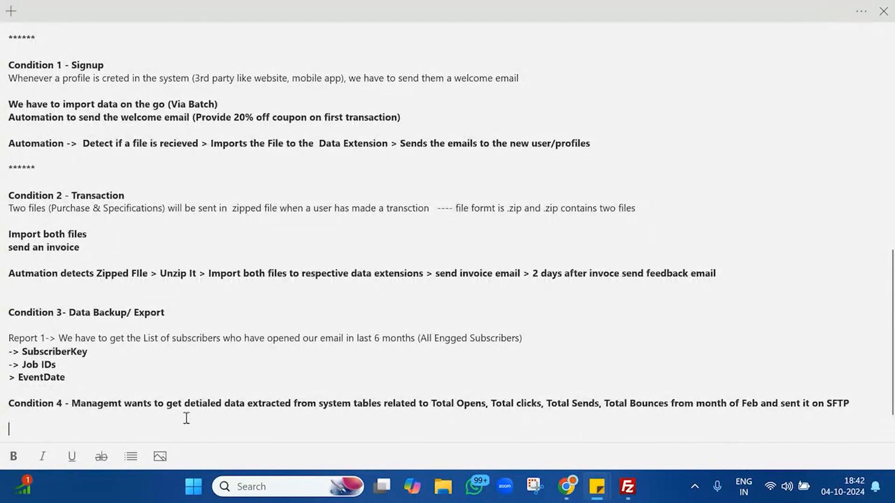
pyautogui.click(72, 402)
pyautogui.press('Return')
pyautogui.press('Return')
pyautogui.click(72, 402)
pyautogui.write('Trac')
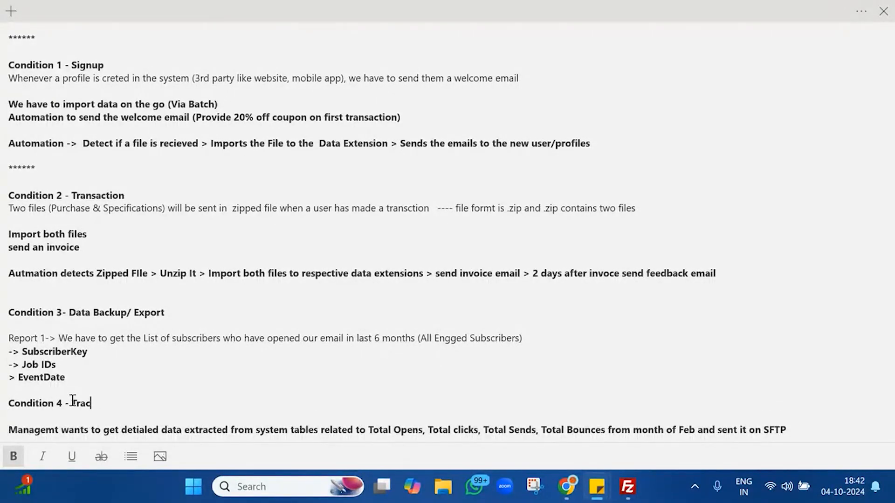
pyautogui.write('king Extract')
# Unbold the requirement sentence and add '--> Traacking Extraact in the Data Extrct Activity' below it.
pyautogui.tripleClick(142, 427)
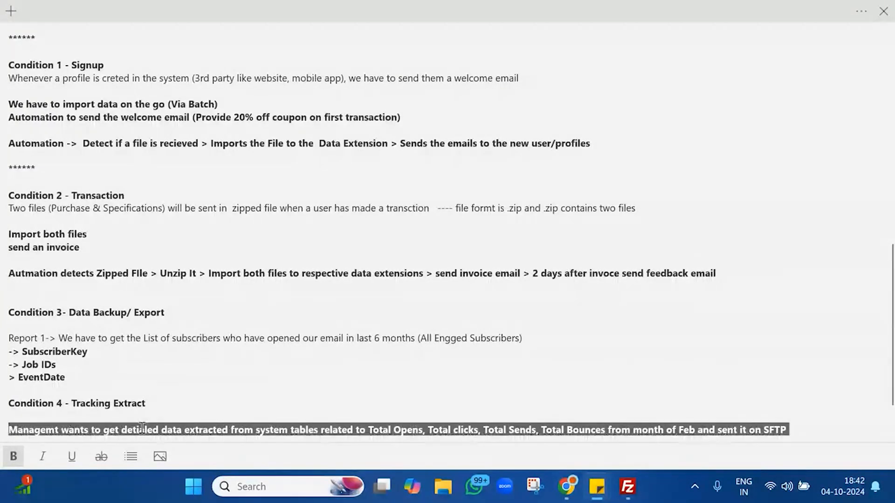
pyautogui.hotkey('ctrl', 'z')
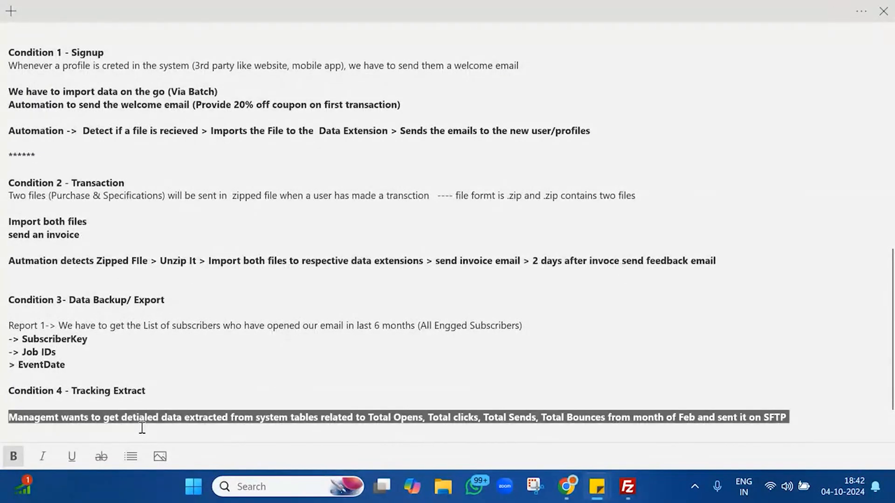
pyautogui.hotkey('ctrl', 'b')
pyautogui.click(799, 418)
pyautogui.press('Return')
pyautogui.press('Return')
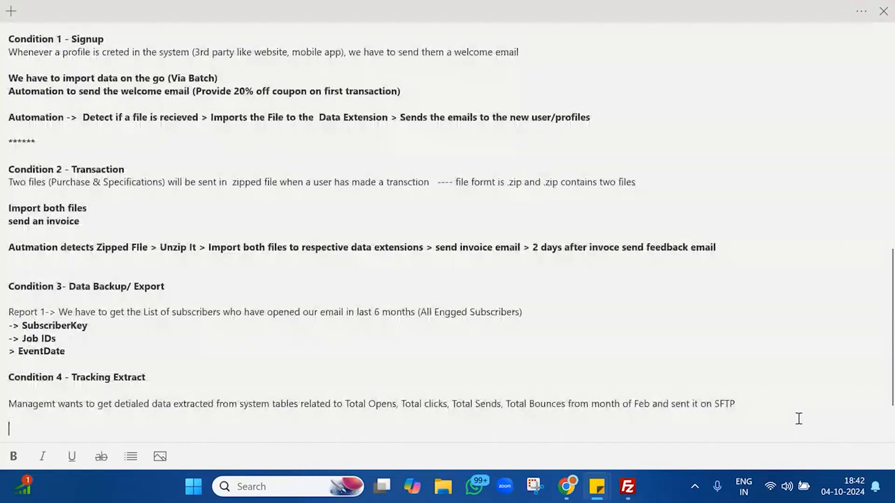
pyautogui.write('--> Traacking Extraact in the Data Extrct Activity')
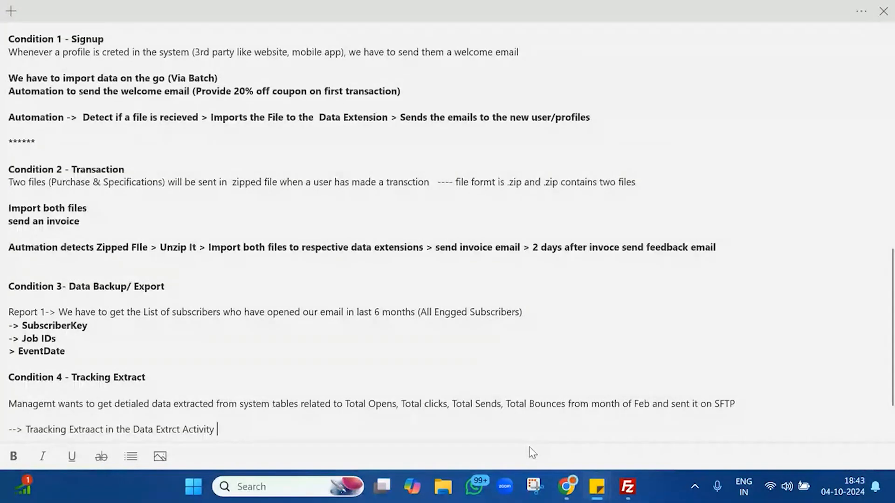
pyautogui.scroll(-2, 373, 372)
pyautogui.tripleClick(231, 363)
# Put a Schedule starting source and a Data Extract step on the automation canvas.
pyautogui.moveTo(580, 499)
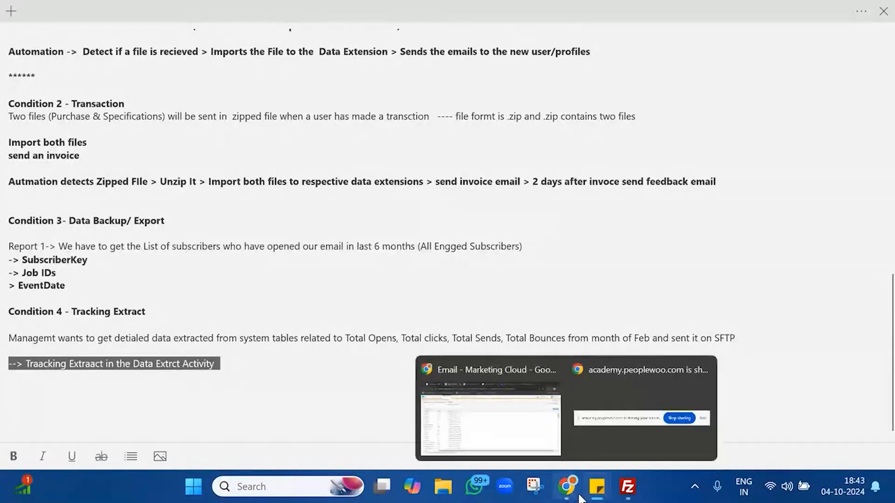
pyautogui.click(511, 430)
pyautogui.click(365, 8)
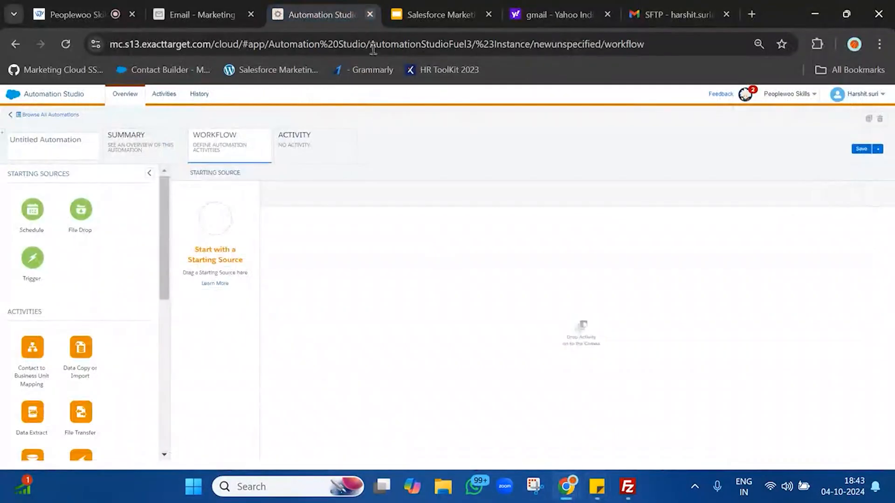
pyautogui.moveTo(32, 209); pyautogui.dragTo(223, 221)
pyautogui.scroll(-6, 94, 393)
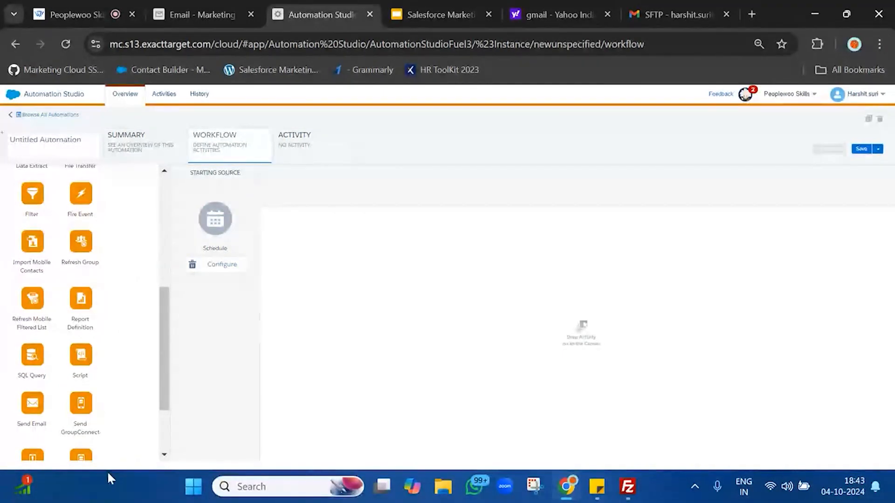
pyautogui.scroll(3, 34, 289)
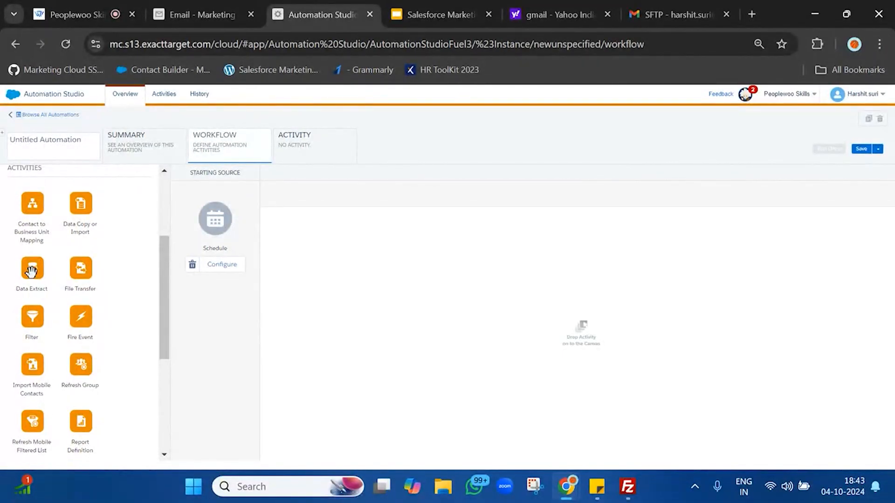
pyautogui.moveTo(31, 270); pyautogui.dragTo(326, 247)
# Create a Data Extract activity named FebTrackingExtract with file naming pattern FebTrackingExtract.
pyautogui.click(335, 259)
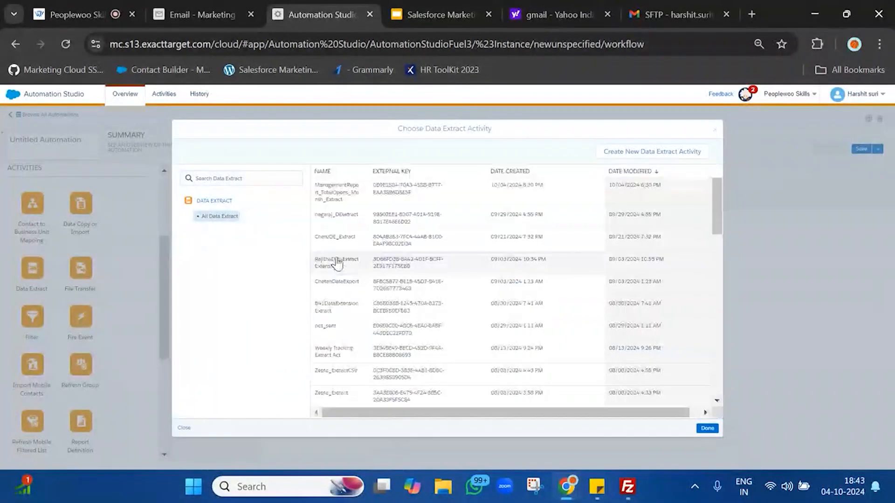
pyautogui.click(689, 152)
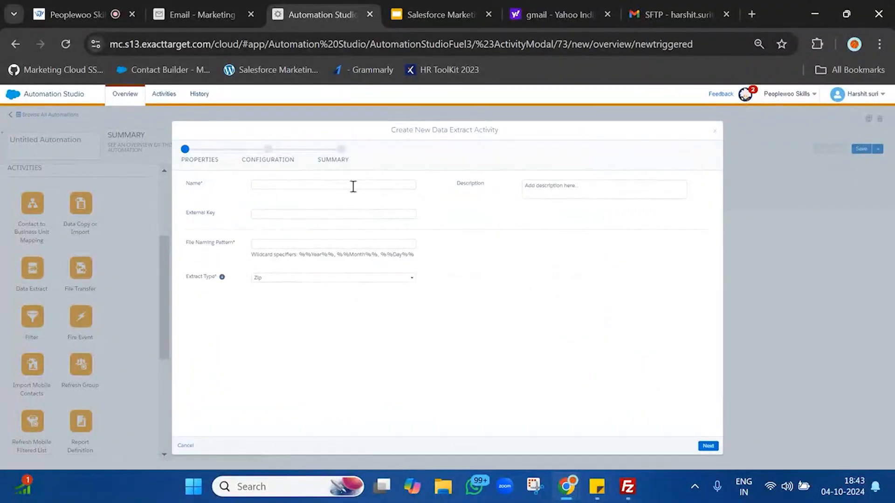
pyautogui.click(345, 185)
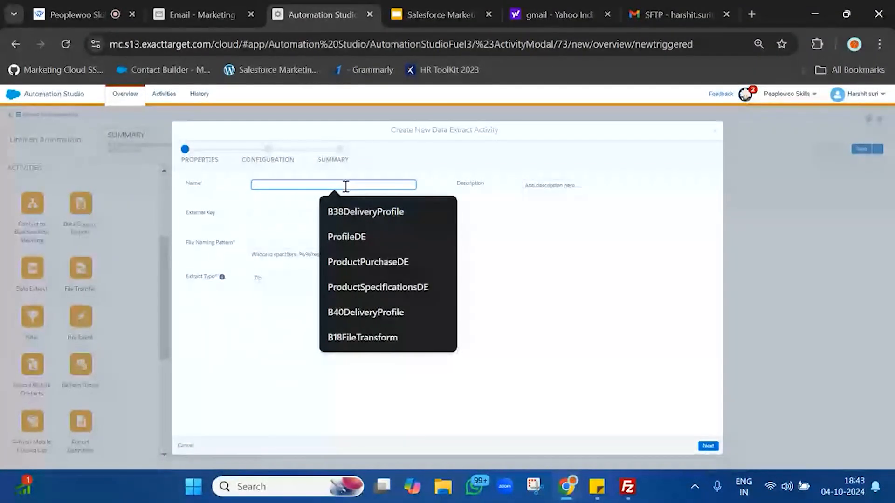
pyautogui.write('Trac')
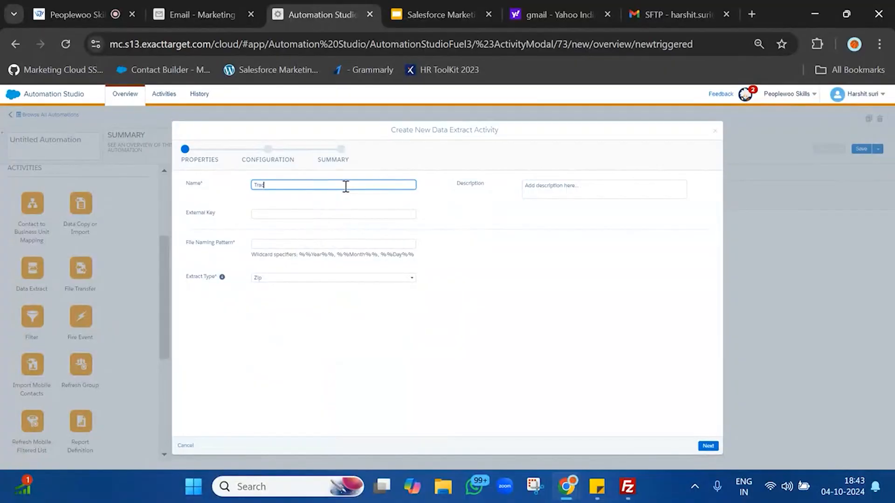
pyautogui.write('ing')
pyautogui.press('BackSpace')
pyautogui.press('BackSpace')
pyautogui.press('BackSpace')
pyautogui.press('BackSpace')
pyautogui.press('BackSpace')
pyautogui.press('BackSpace')
pyautogui.write('FebTrackingExtract')
pyautogui.hotkey('ctrl', 'a')
pyautogui.click(505, 261)
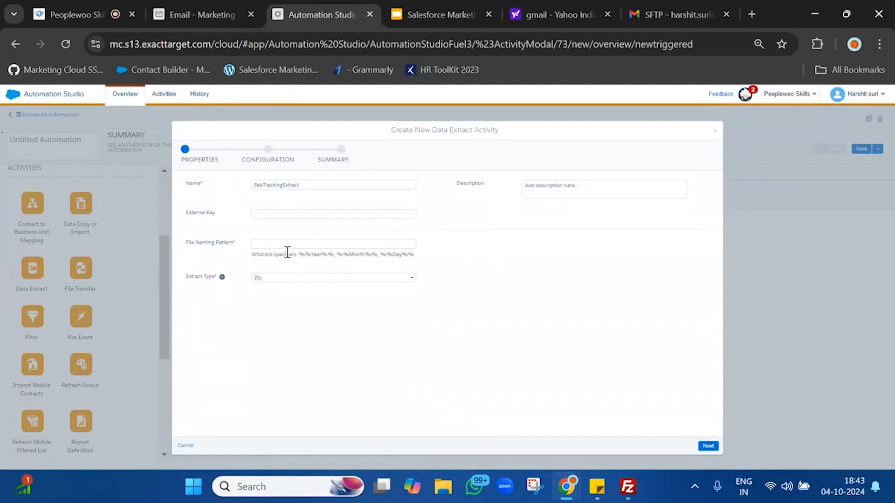
pyautogui.tripleClick(206, 246)
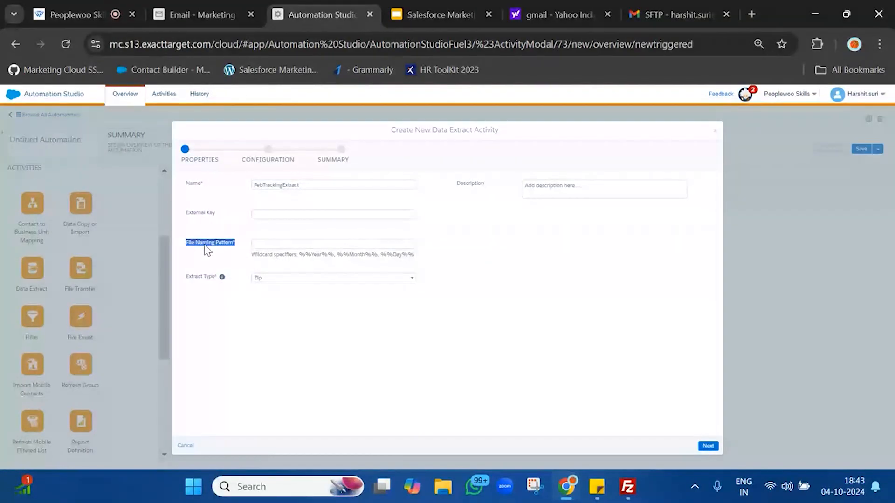
pyautogui.doubleClick(311, 184)
pyautogui.hotkey('ctrl', 'c')
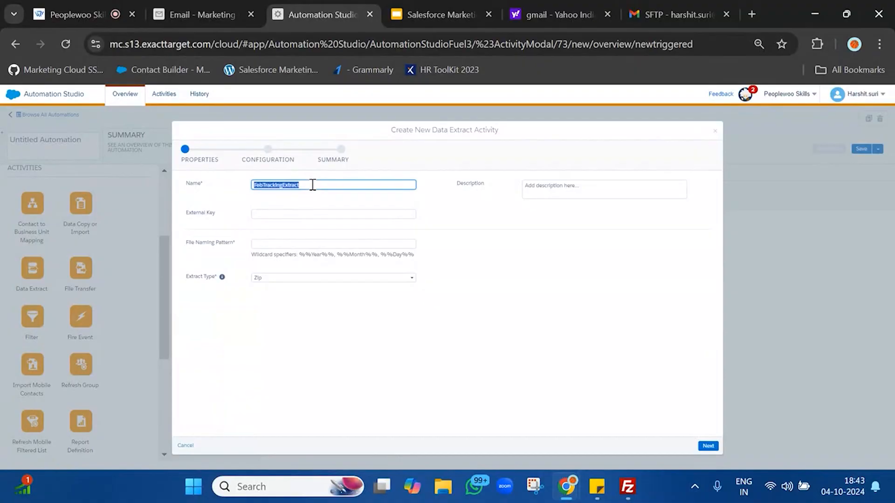
pyautogui.click(317, 244)
pyautogui.hotkey('ctrl', 'v')
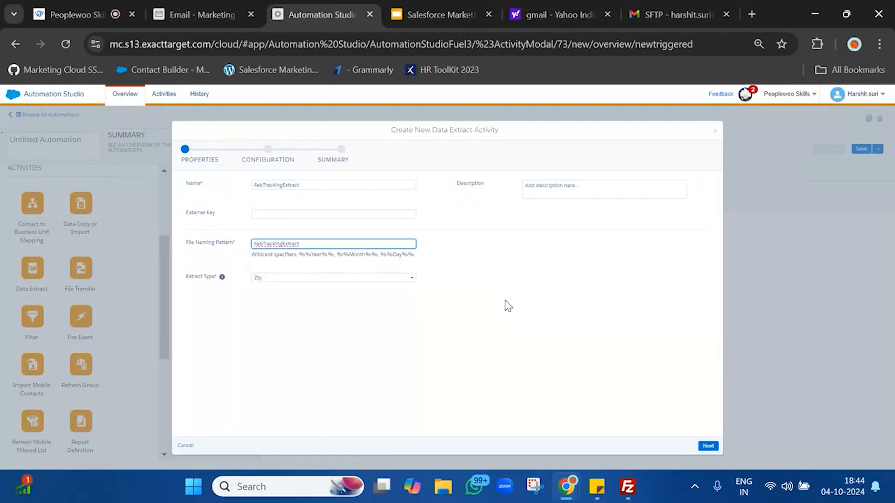
# Reread the Condition 4 requirement in the note, picking out Opens and clicks.
pyautogui.moveTo(597, 486)
pyautogui.click(653, 429)
pyautogui.moveTo(368, 366); pyautogui.dragTo(397, 366)
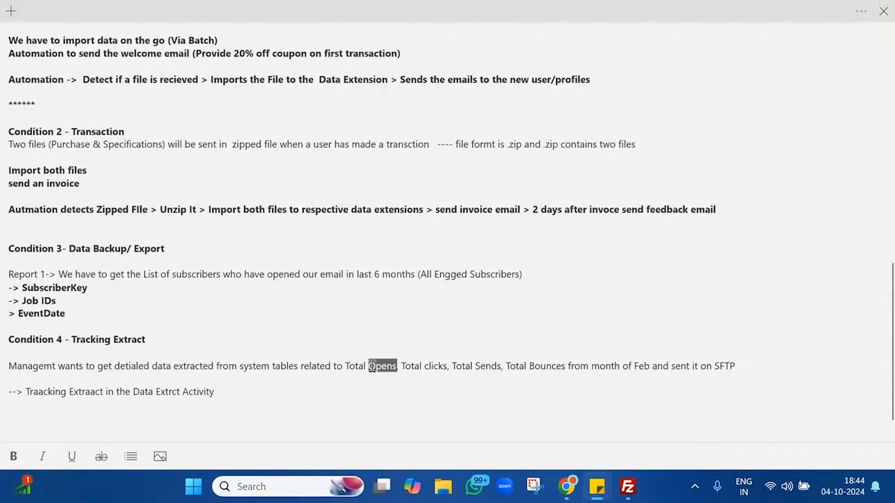
pyautogui.doubleClick(432, 367)
pyautogui.click(497, 380)
pyautogui.tripleClick(566, 359)
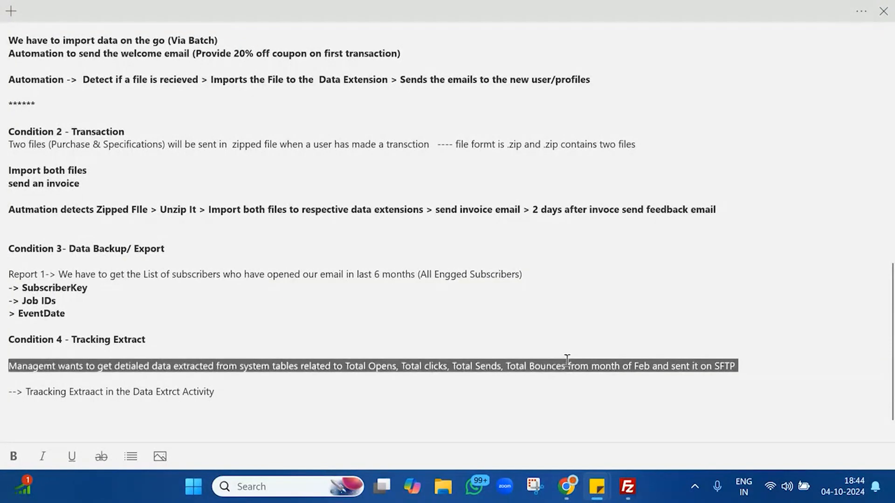
pyautogui.click(566, 363)
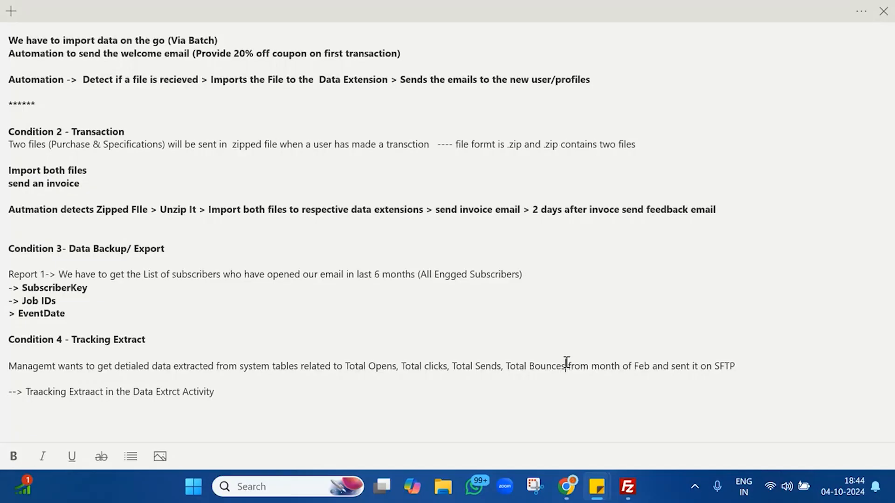
# Complete the file naming pattern as FebTrackingExtract.zip.
pyautogui.moveTo(566, 486)
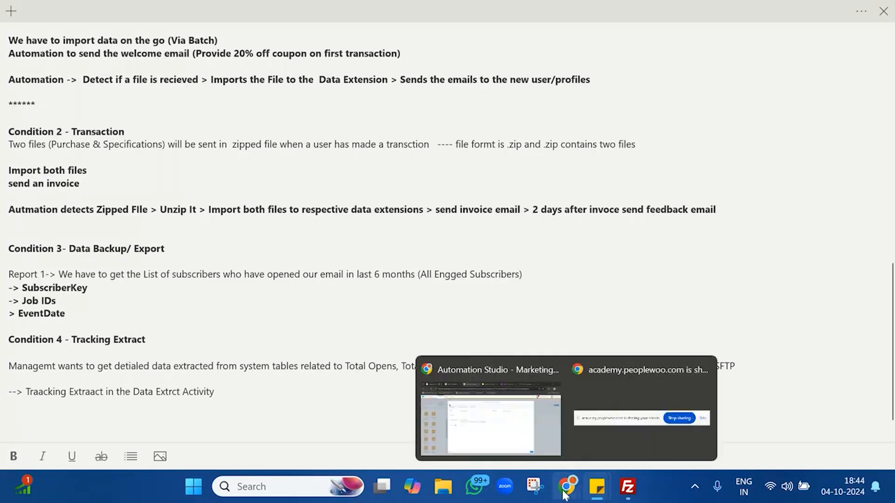
pyautogui.click(504, 410)
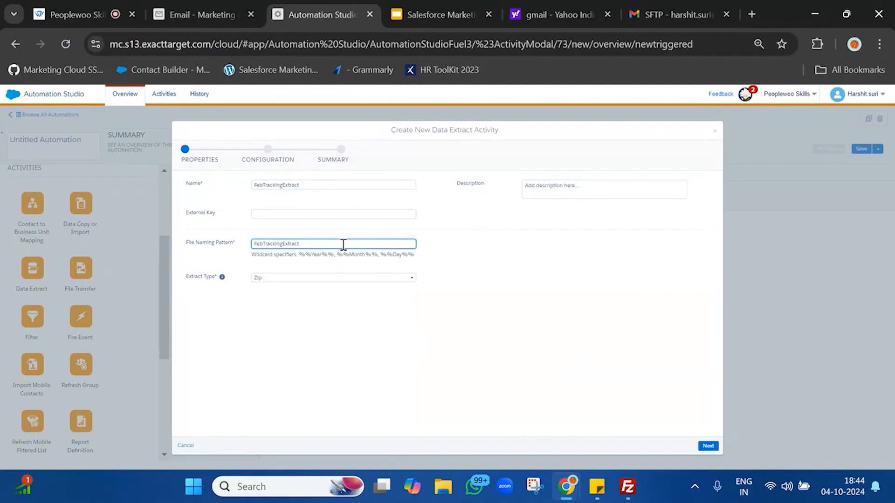
pyautogui.write('ip')
pyautogui.tripleClick(343, 244)
pyautogui.click(467, 289)
# Set the extract type to Tracking Extract.
pyautogui.tripleClick(197, 278)
pyautogui.click(317, 280)
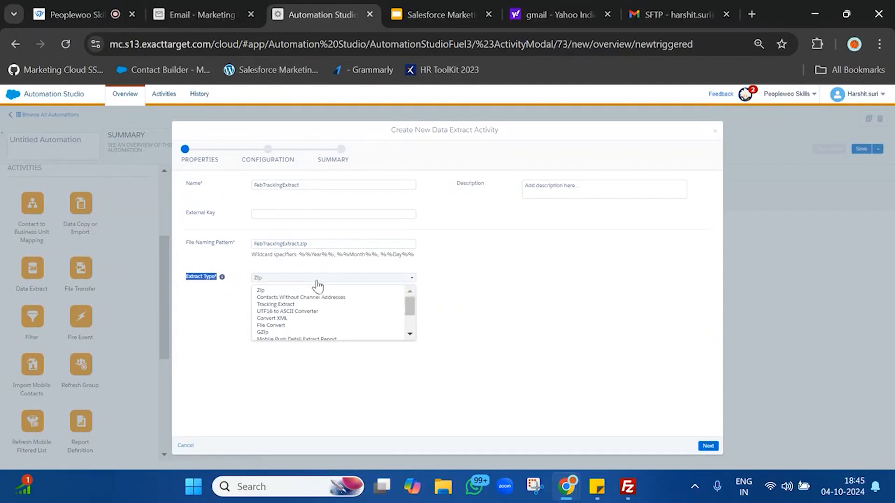
pyautogui.scroll(-3, 298, 318)
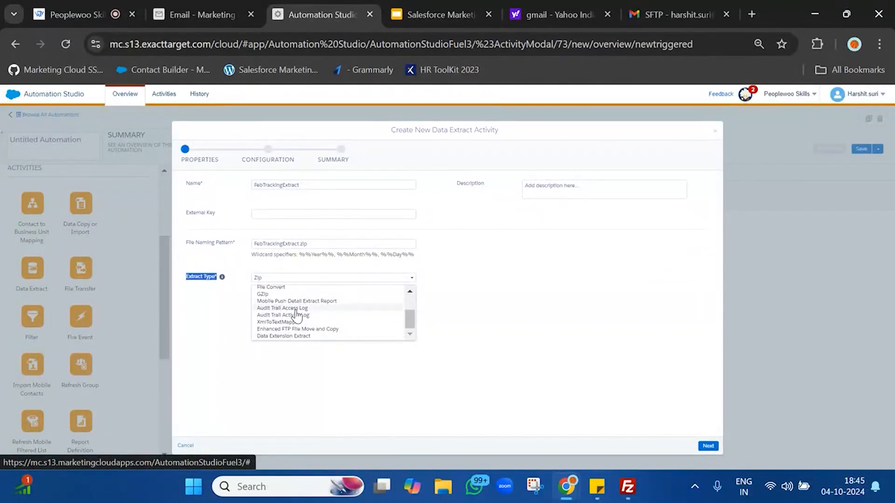
pyautogui.scroll(3, 297, 317)
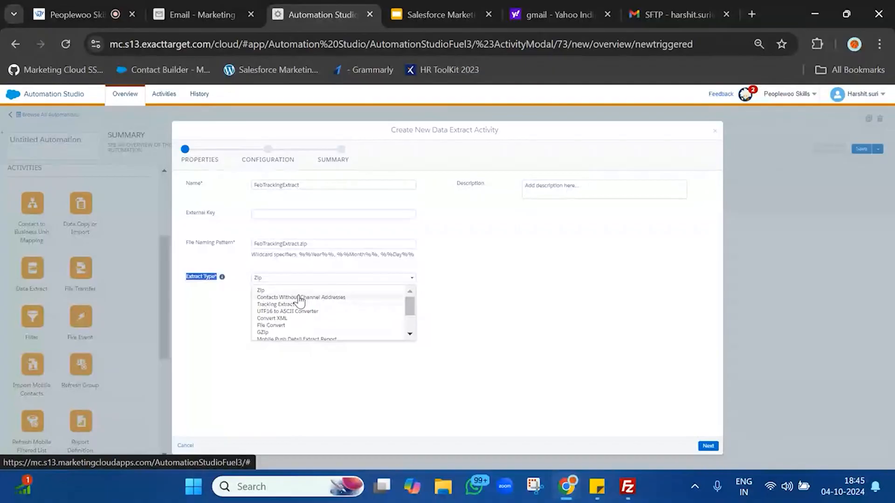
pyautogui.click(287, 304)
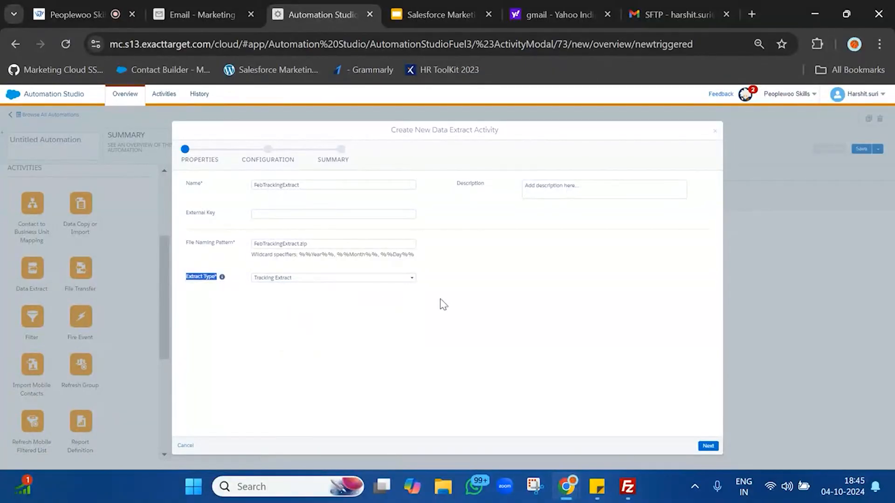
# In Configuration, switch the rolling date range to Specific Range and review the 30-day limit note.
pyautogui.click(707, 446)
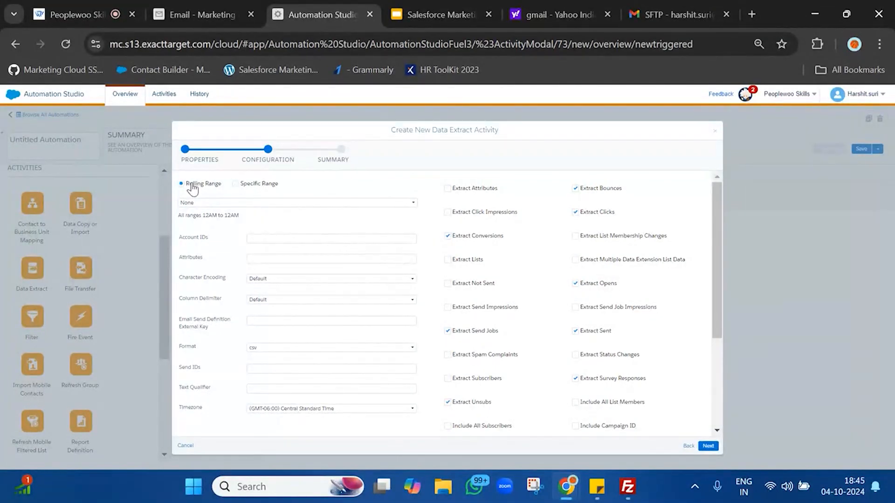
pyautogui.click(252, 204)
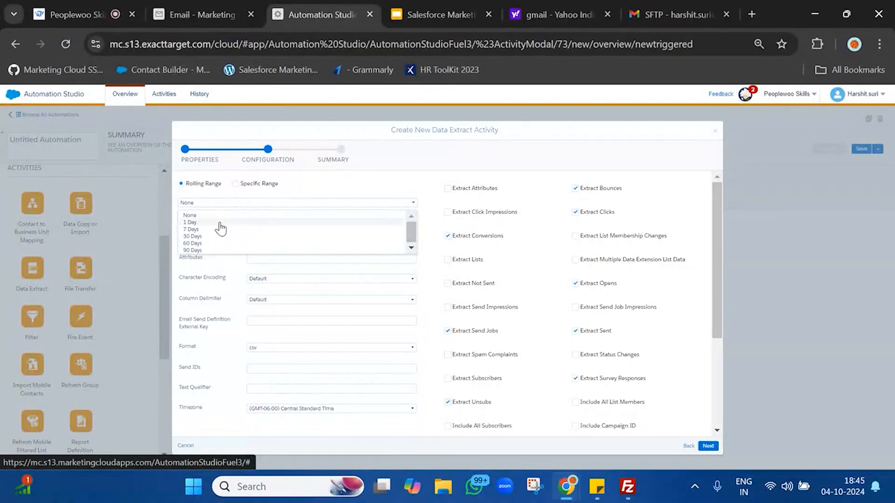
pyautogui.click(264, 186)
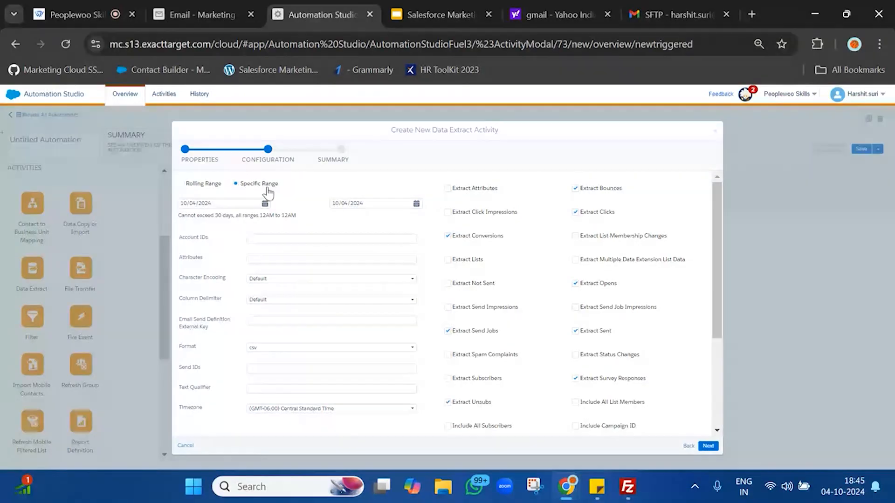
pyautogui.click(265, 204)
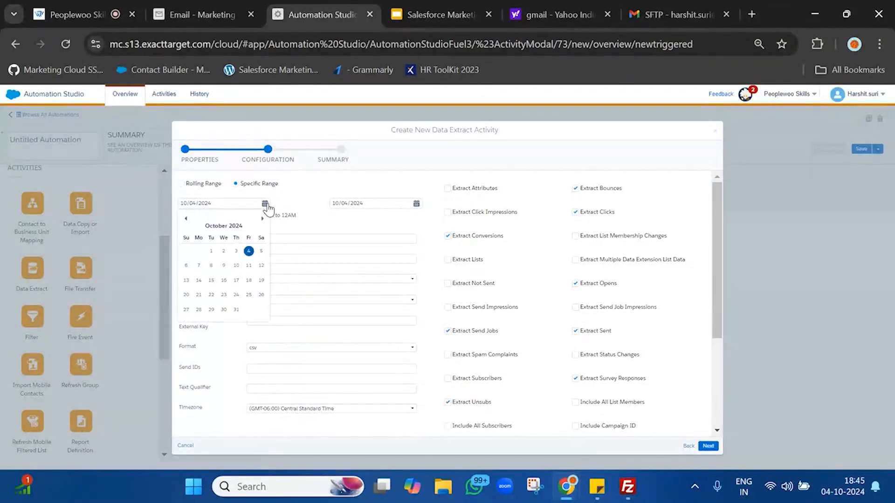
pyautogui.tripleClick(186, 217)
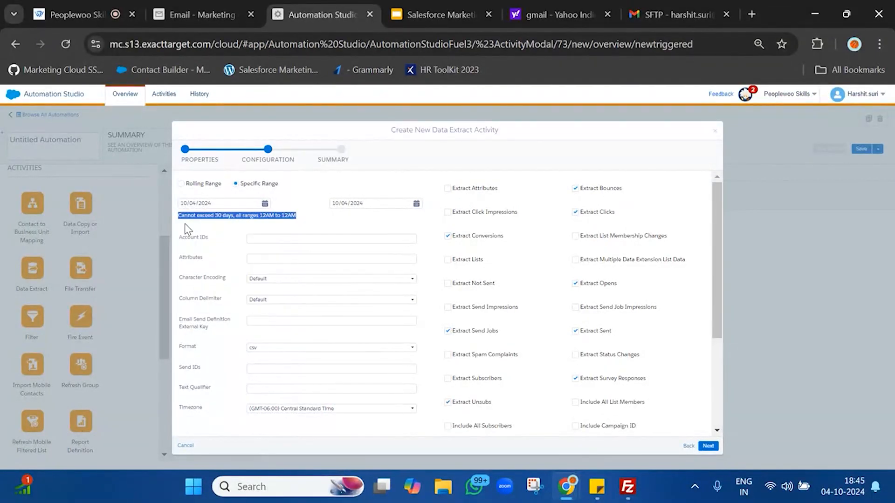
pyautogui.click(265, 204)
pyautogui.click(316, 193)
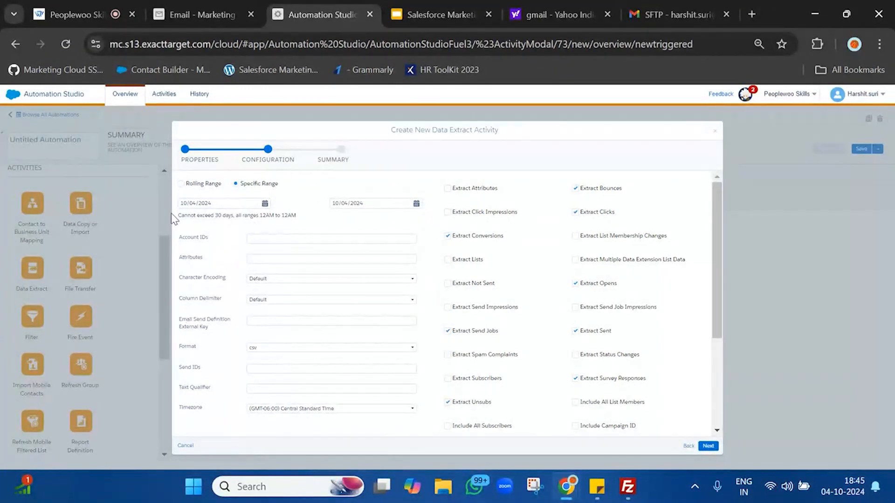
pyautogui.moveTo(177, 215); pyautogui.dragTo(308, 220)
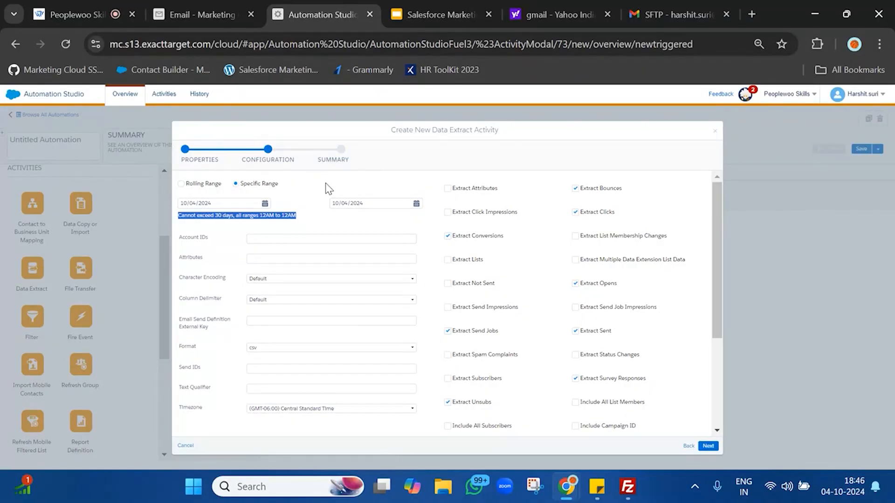
# Set the start date to 02/01/2024 from the calendar.
pyautogui.click(264, 204)
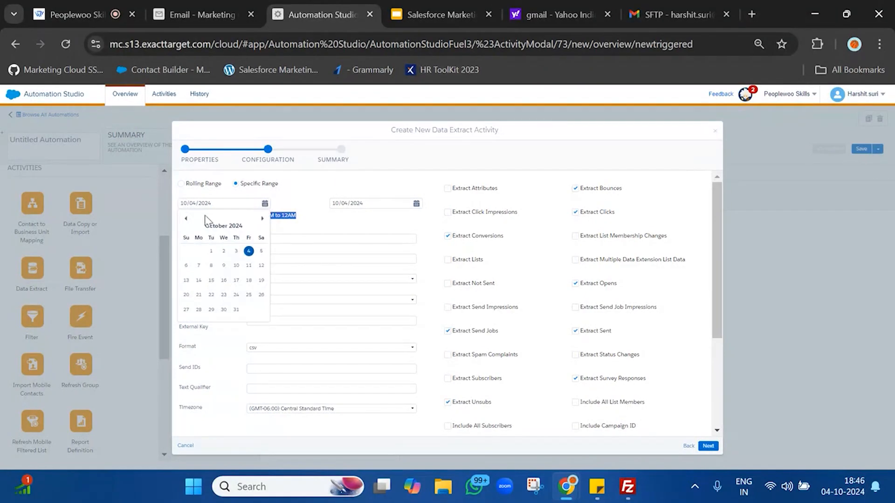
pyautogui.click(186, 218)
pyautogui.click(185, 218)
pyautogui.click(185, 218)
pyautogui.click(185, 219)
pyautogui.click(186, 219)
pyautogui.click(185, 219)
pyautogui.click(185, 218)
pyautogui.click(185, 219)
pyautogui.click(236, 251)
# Set the end date to 02/29/2024 from the calendar.
pyautogui.click(416, 203)
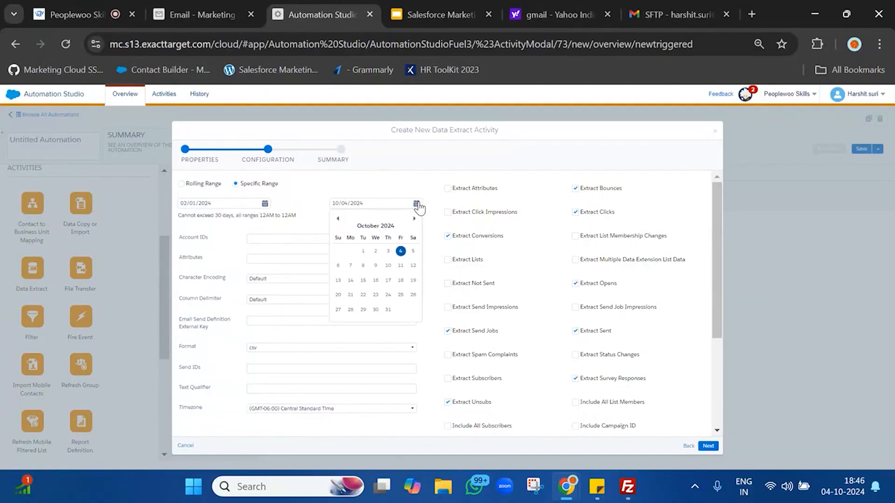
pyautogui.click(337, 219)
pyautogui.click(338, 219)
pyautogui.click(338, 219)
pyautogui.click(338, 219)
pyautogui.click(338, 219)
pyautogui.click(338, 219)
pyautogui.click(338, 219)
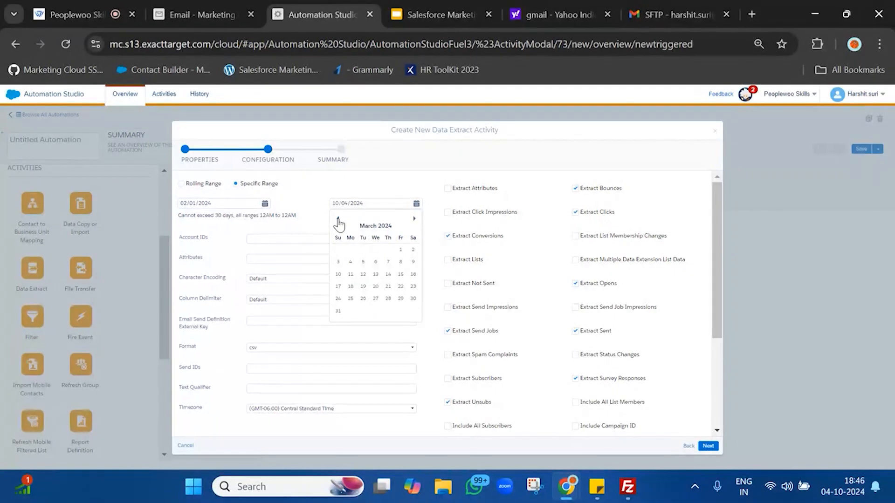
pyautogui.click(338, 219)
pyautogui.click(389, 300)
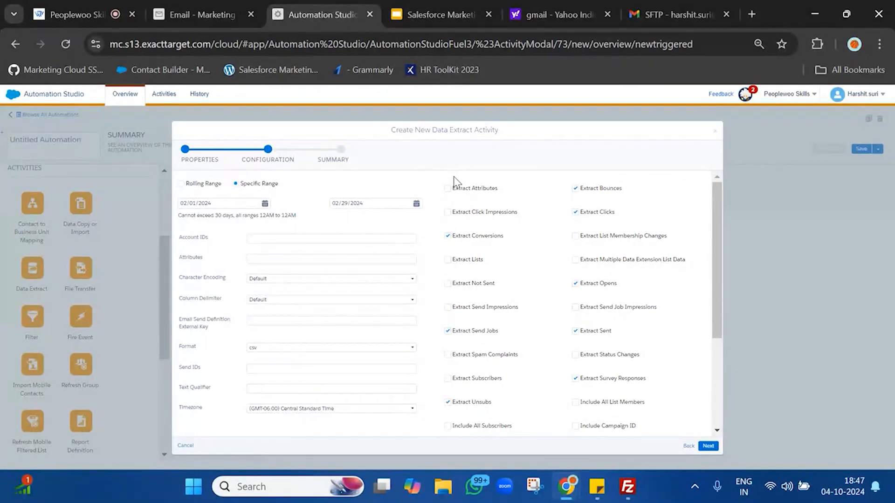
# Uncheck Survey Responses, Send Jobs and Unsubs, keeping Bounces, Clicks, Opens and Sent.
pyautogui.scroll(-1, 397, 356)
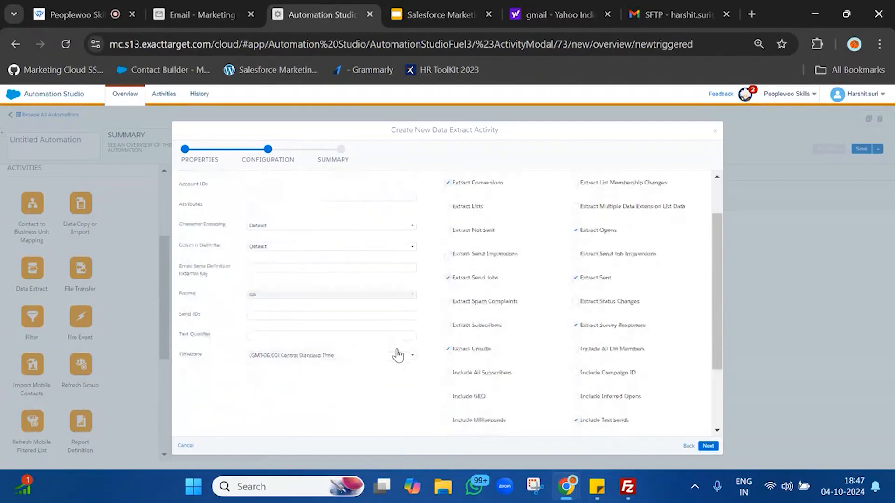
pyautogui.scroll(2, 396, 355)
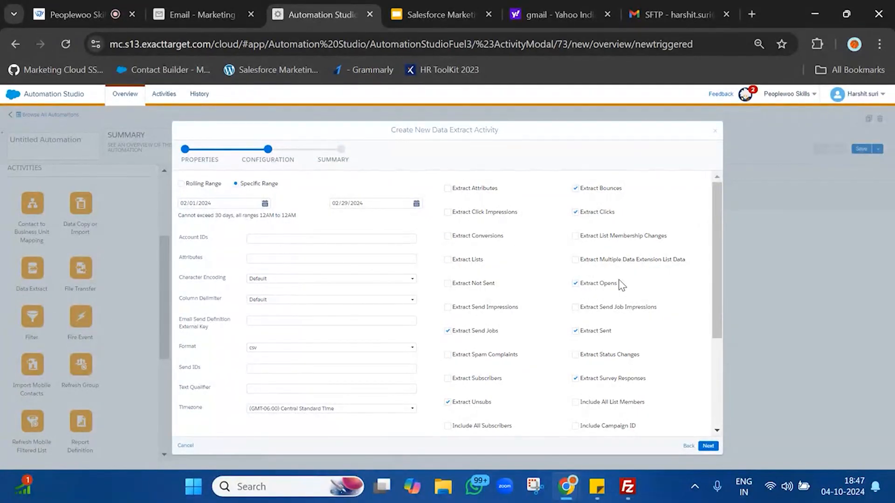
pyautogui.click(609, 379)
pyautogui.click(473, 332)
pyautogui.click(485, 402)
pyautogui.scroll(-3, 533, 381)
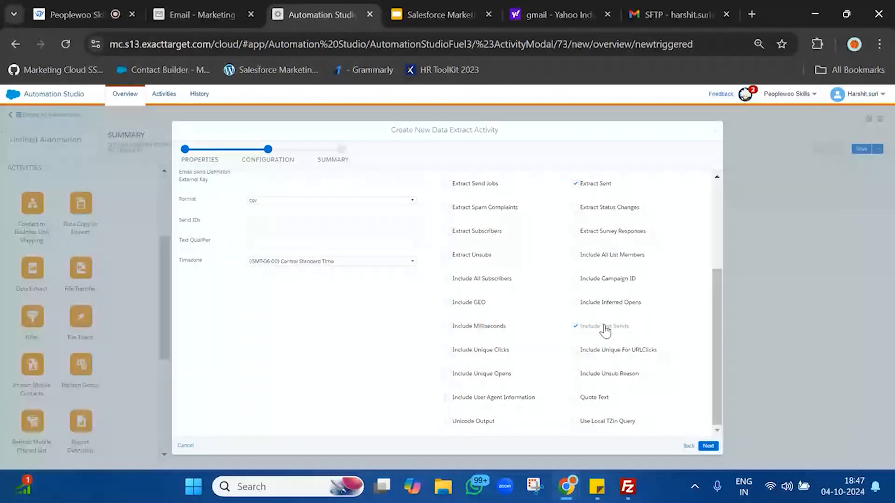
pyautogui.scroll(3, 605, 330)
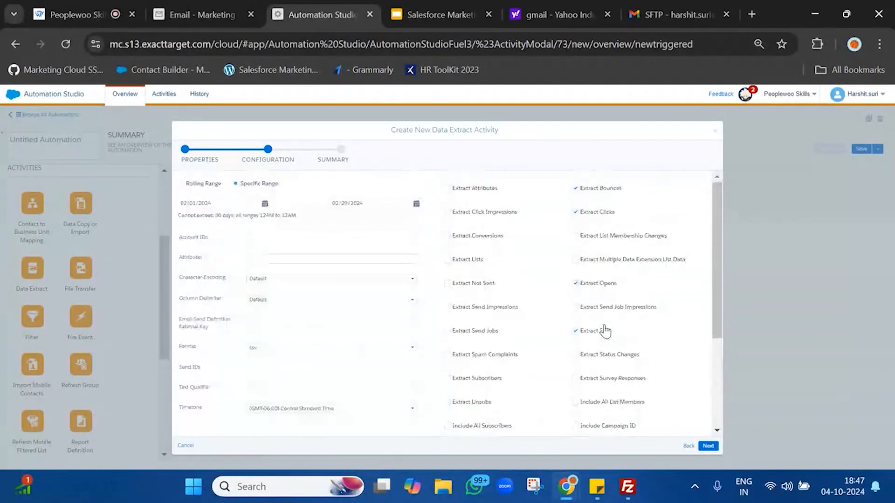
pyautogui.scroll(-3, 605, 400)
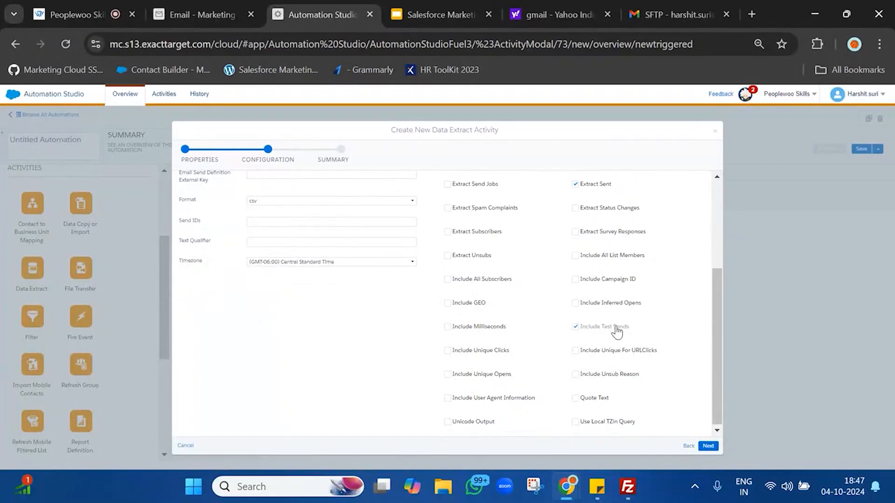
pyautogui.scroll(3, 618, 332)
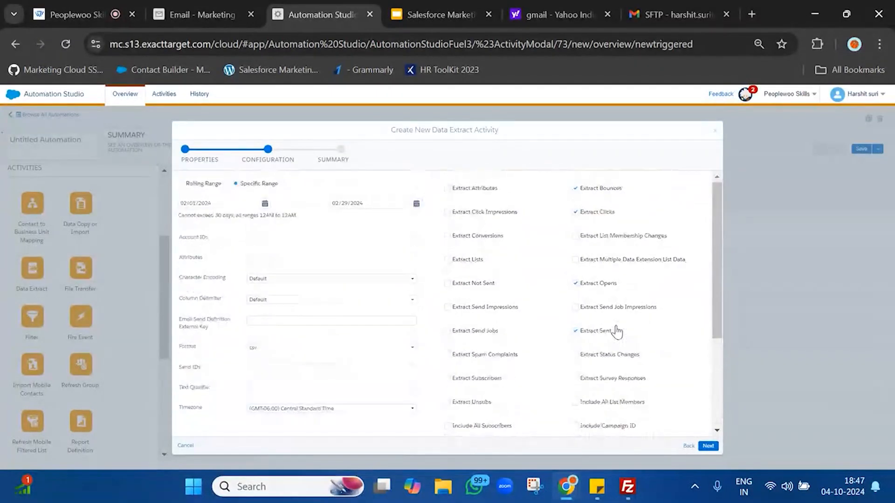
# Check the Opens requirement in the note against the extract's selected data types.
pyautogui.moveTo(597, 487)
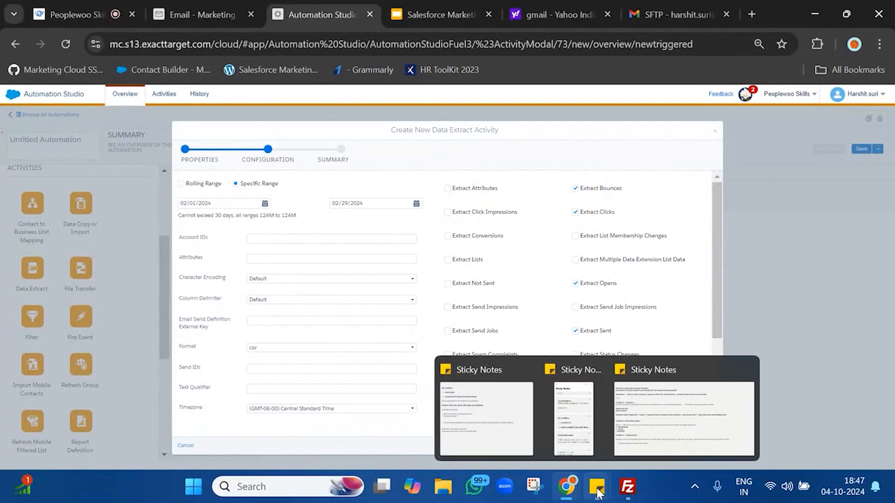
pyautogui.click(708, 413)
pyautogui.doubleClick(380, 366)
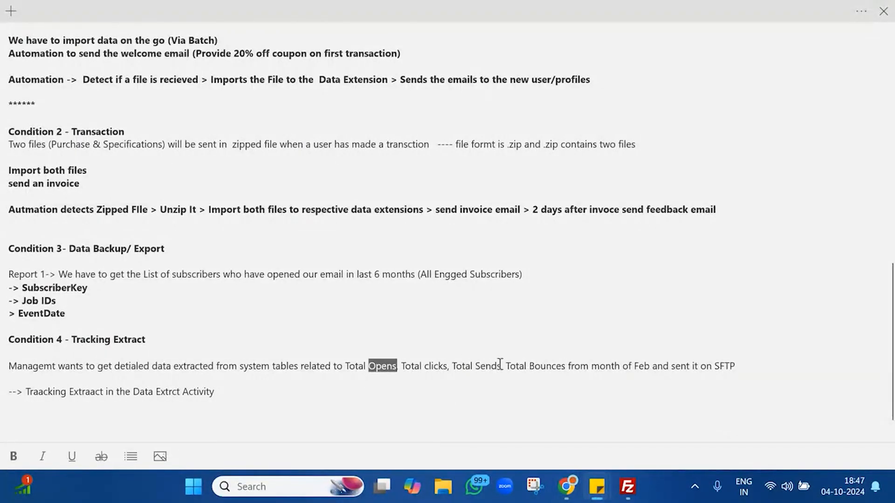
pyautogui.moveTo(567, 487)
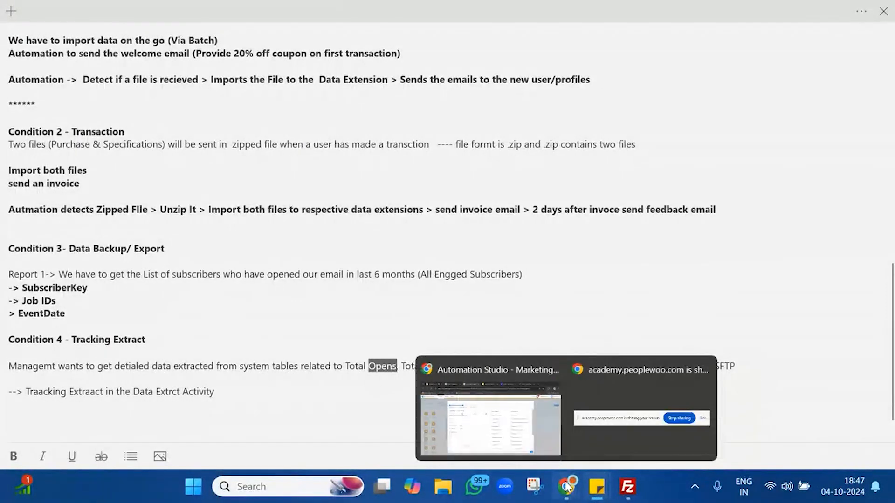
pyautogui.click(463, 400)
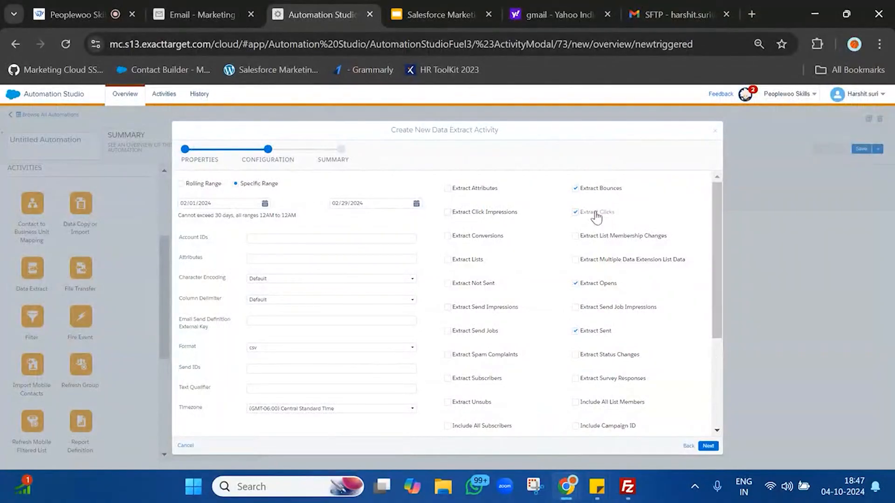
pyautogui.scroll(-5, 653, 316)
pyautogui.scroll(5, 656, 319)
pyautogui.scroll(-3, 647, 289)
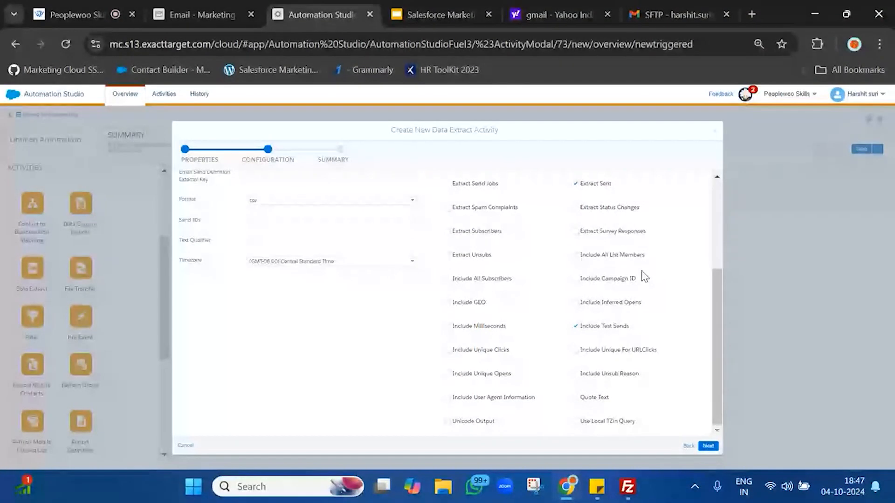
# Save the FebTrackingExtract extract activity, then reopen it for editing despite the shared-use warning.
pyautogui.click(708, 446)
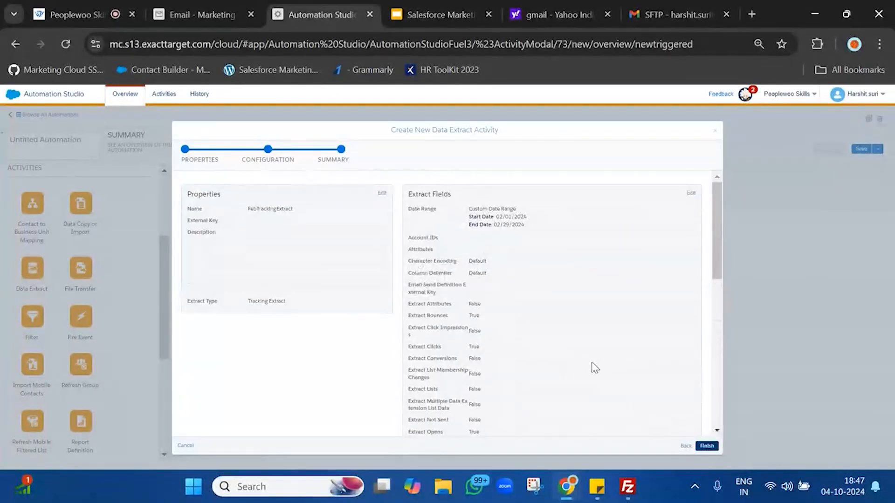
pyautogui.click(708, 446)
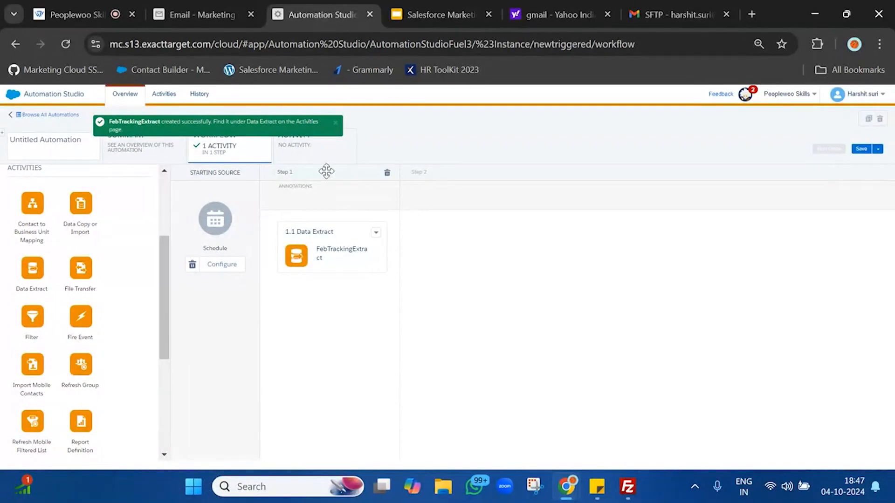
pyautogui.click(376, 233)
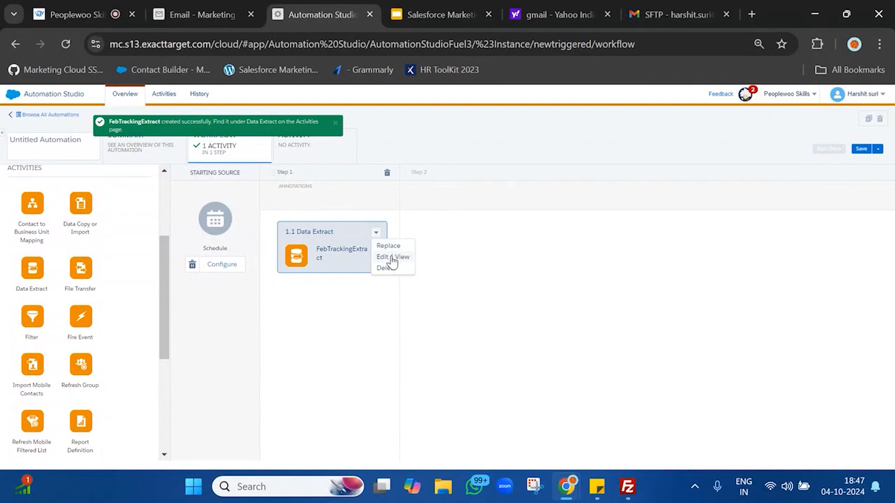
pyautogui.click(390, 257)
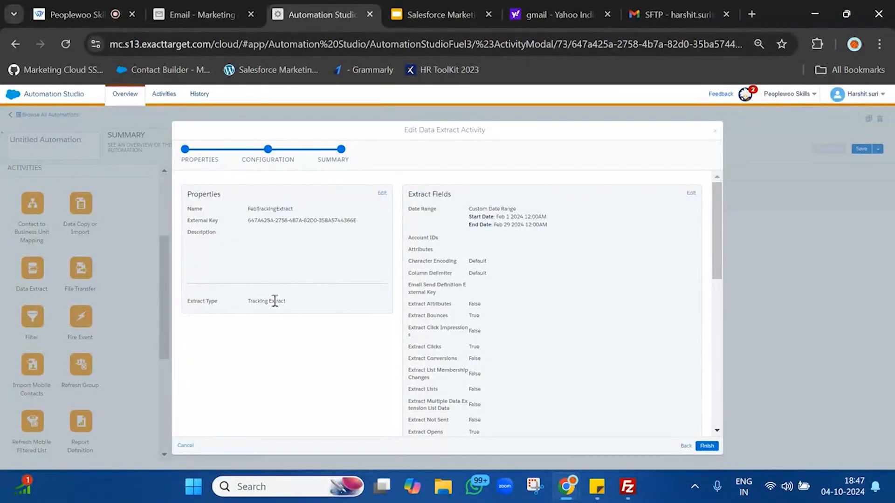
pyautogui.click(198, 158)
pyautogui.click(572, 234)
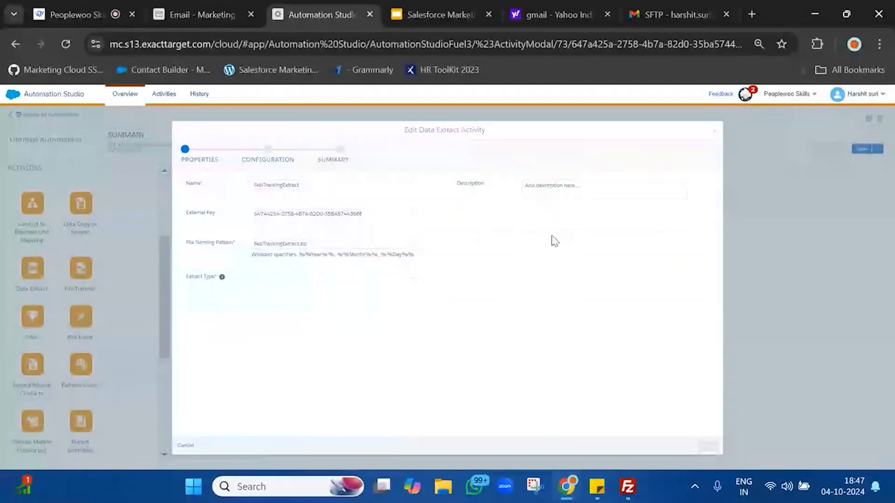
# Copy the extract's file naming pattern, re-save the activity, and add a File Transfer as Step 2.
pyautogui.doubleClick(336, 241)
pyautogui.hotkey('ctrl', 'c')
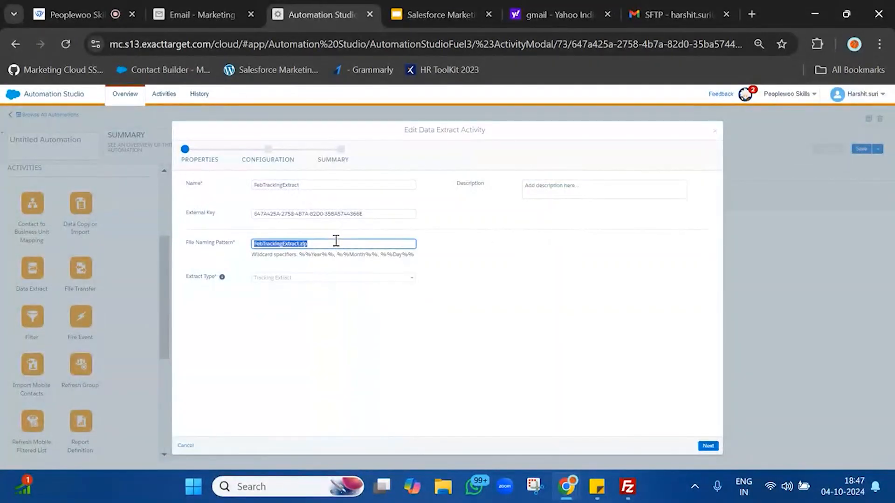
pyautogui.hotkey('ctrl', '1')
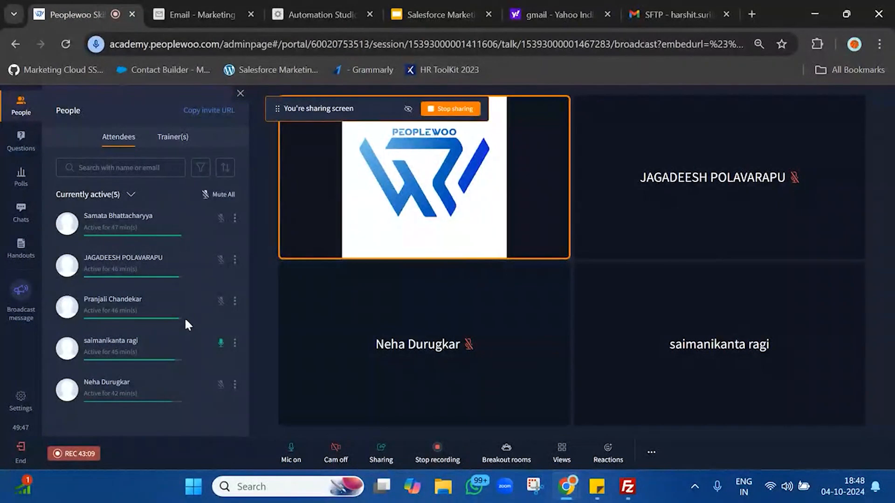
pyautogui.click(221, 343)
pyautogui.click(375, 6)
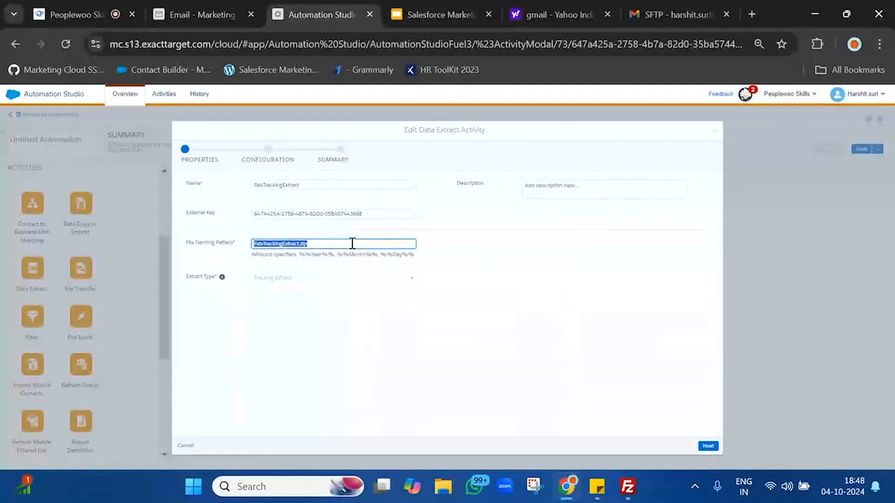
pyautogui.click(710, 448)
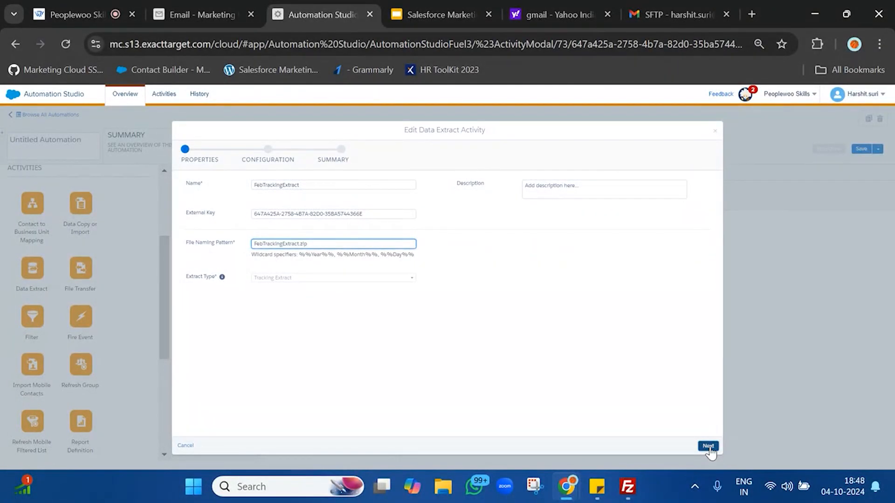
pyautogui.click(709, 447)
pyautogui.click(707, 447)
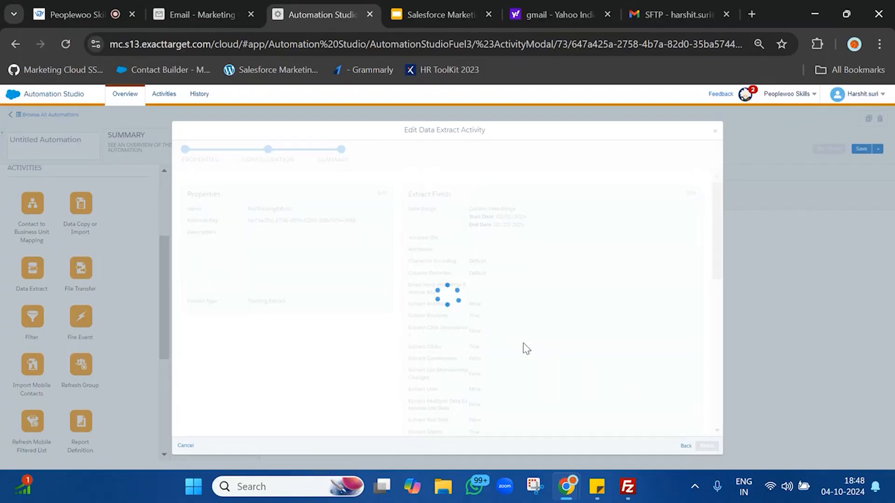
pyautogui.moveTo(78, 277); pyautogui.dragTo(487, 257)
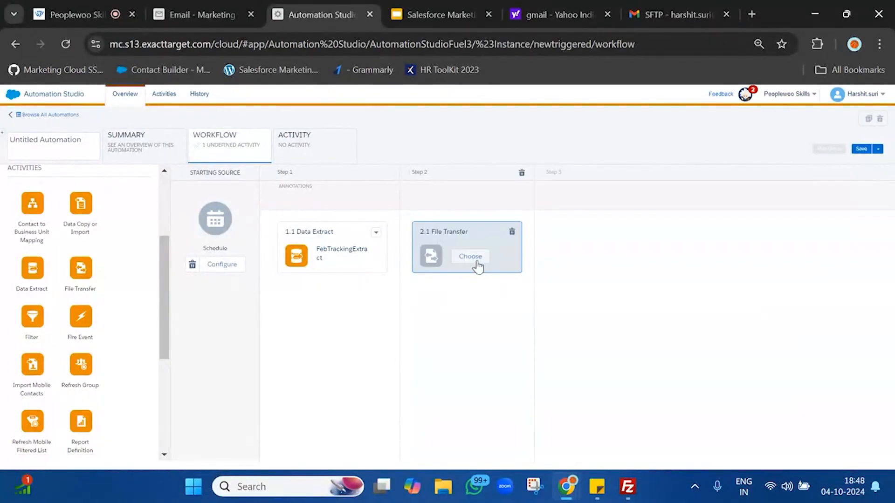
# Create a new File Transfer activity named FebTrackingExtract_FileTransfer that moves a file from Safehouse.
pyautogui.click(476, 265)
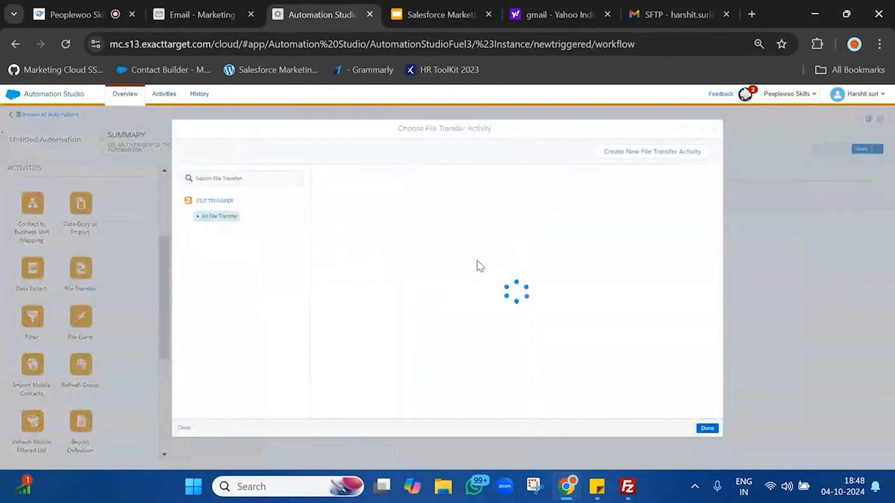
pyautogui.click(671, 156)
pyautogui.click(285, 199)
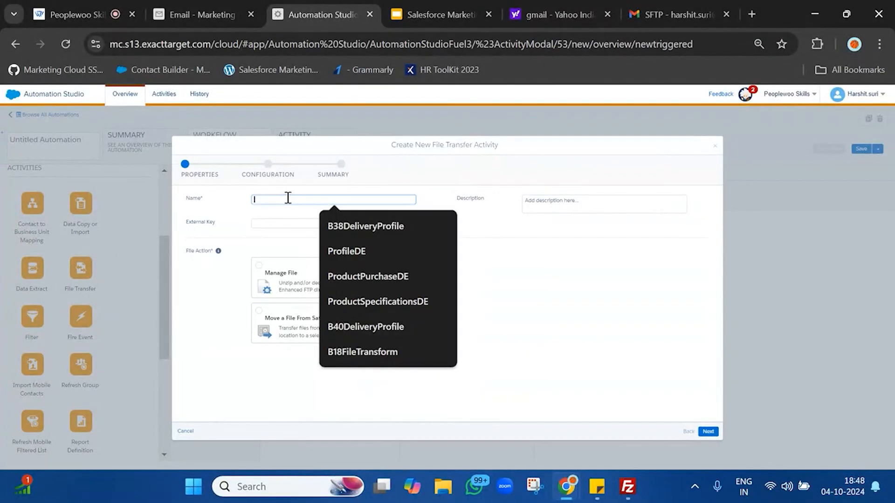
pyautogui.hotkey('ctrl', 'v')
pyautogui.press('BackSpace')
pyautogui.press('BackSpace')
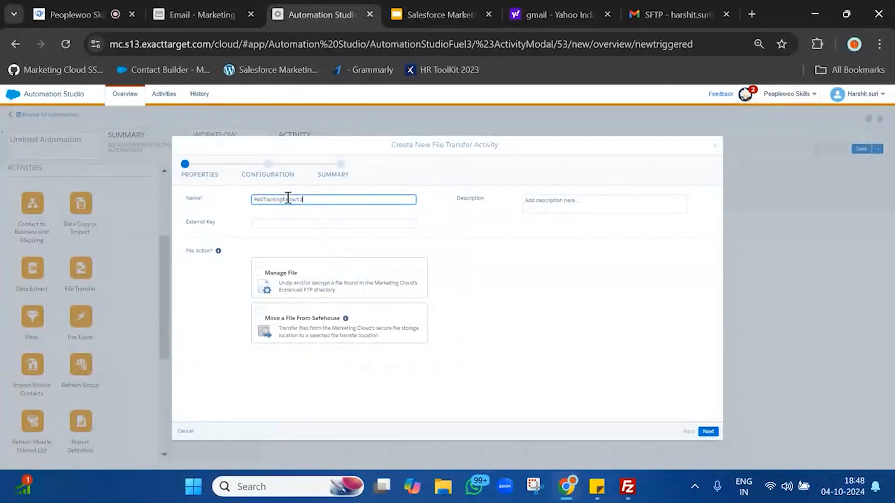
pyautogui.write('_FileTransfer')
pyautogui.click(319, 317)
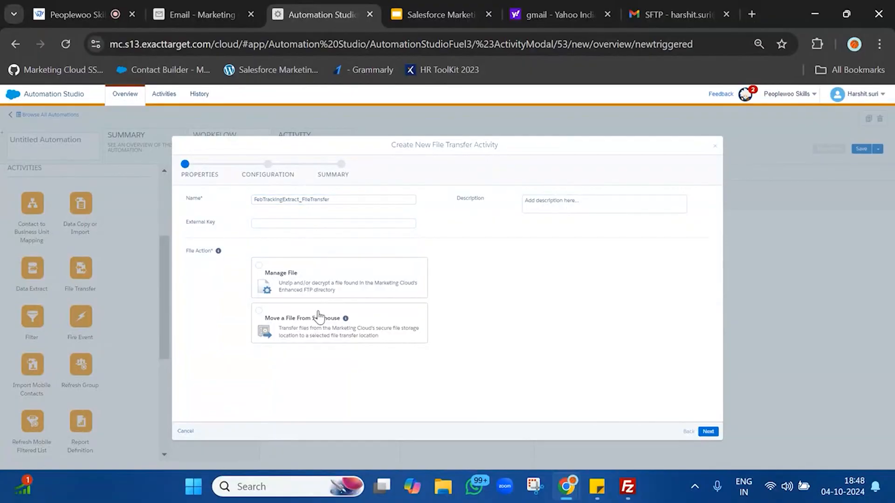
# Set pattern FebTrackingExtract.zip and destination SFTP Export, finish, then save the automation.
pyautogui.click(708, 432)
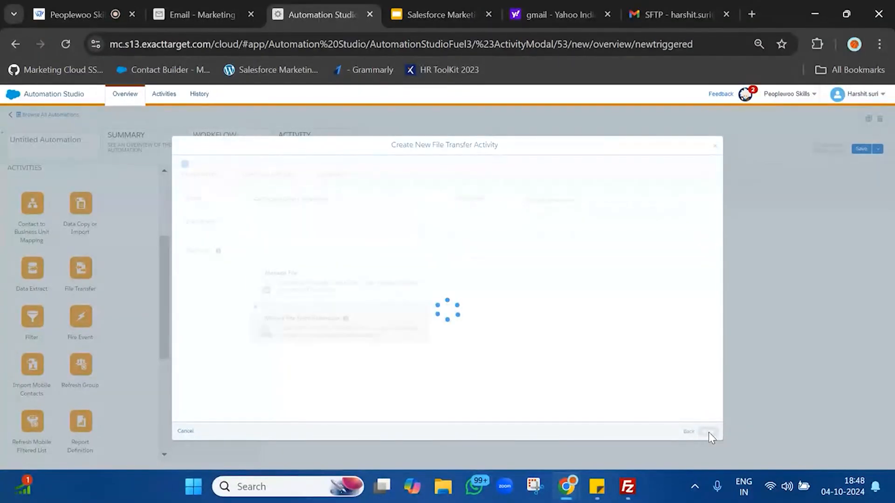
pyautogui.click(298, 219)
pyautogui.write('FebTrackingExtract.zip')
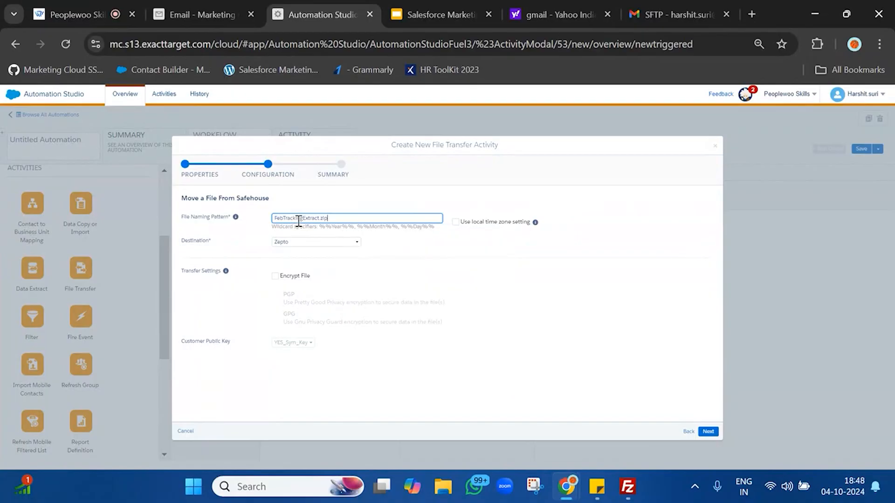
pyautogui.tripleClick(343, 219)
pyautogui.hotkey('ctrl', 'c')
pyautogui.click(326, 249)
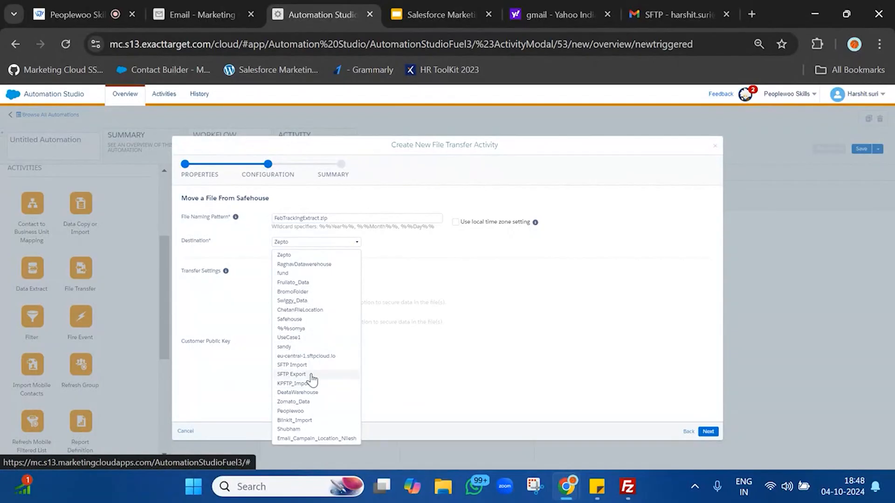
pyautogui.click(311, 375)
pyautogui.click(708, 431)
pyautogui.click(707, 432)
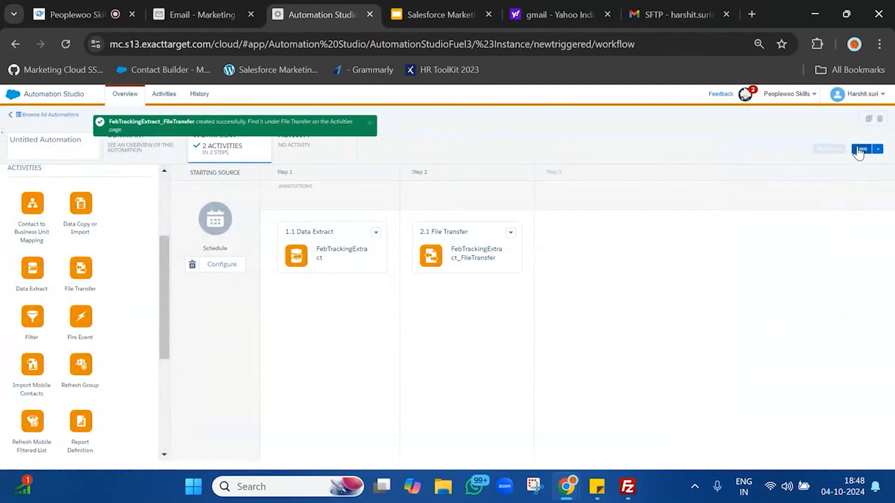
pyautogui.click(859, 149)
# Name the automation FebTrackingExtract and save it.
pyautogui.click(488, 155)
pyautogui.hotkey('ctrl', 'v')
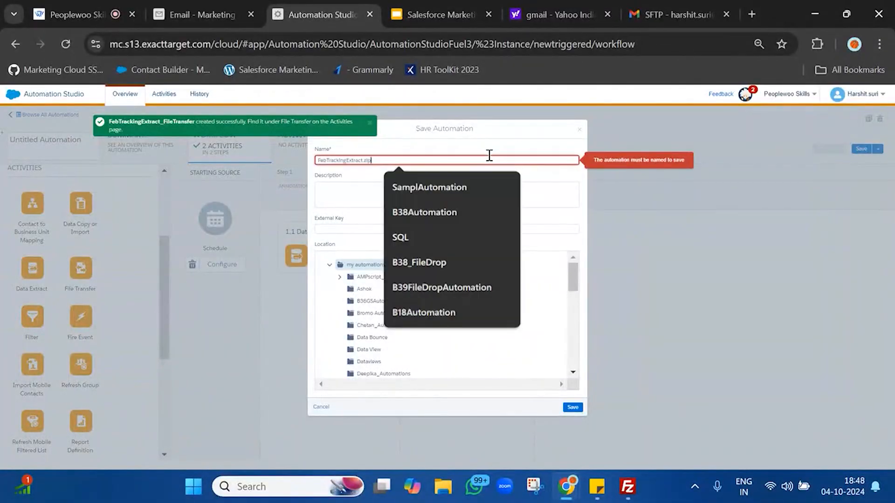
pyautogui.press('BackSpace')
pyautogui.press('BackSpace')
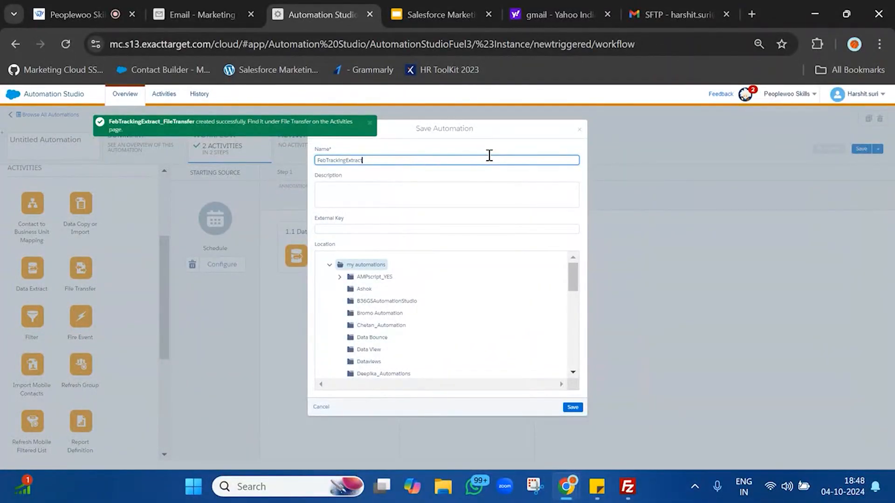
pyautogui.click(570, 408)
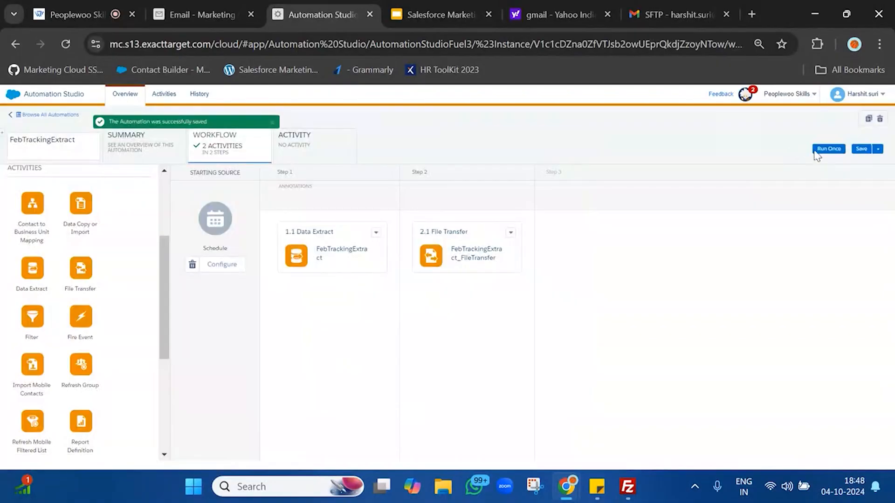
# Run both activities once immediately and view the automation's run log.
pyautogui.click(831, 148)
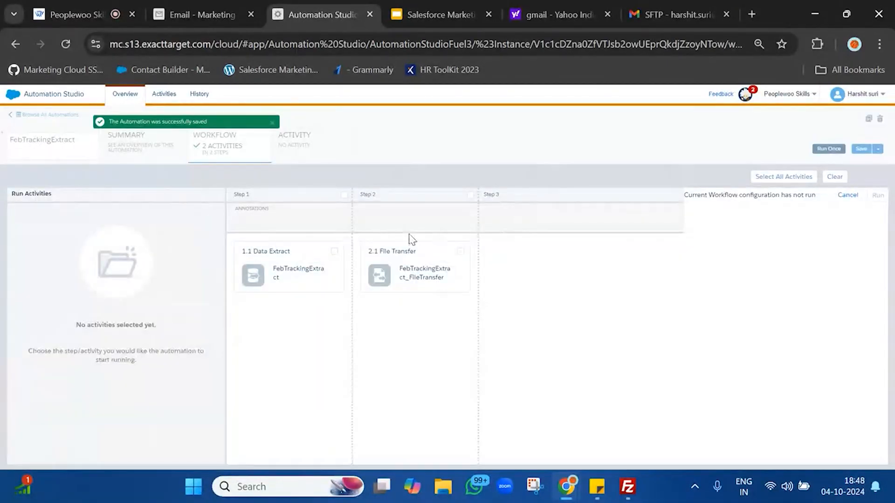
pyautogui.click(764, 177)
pyautogui.click(877, 195)
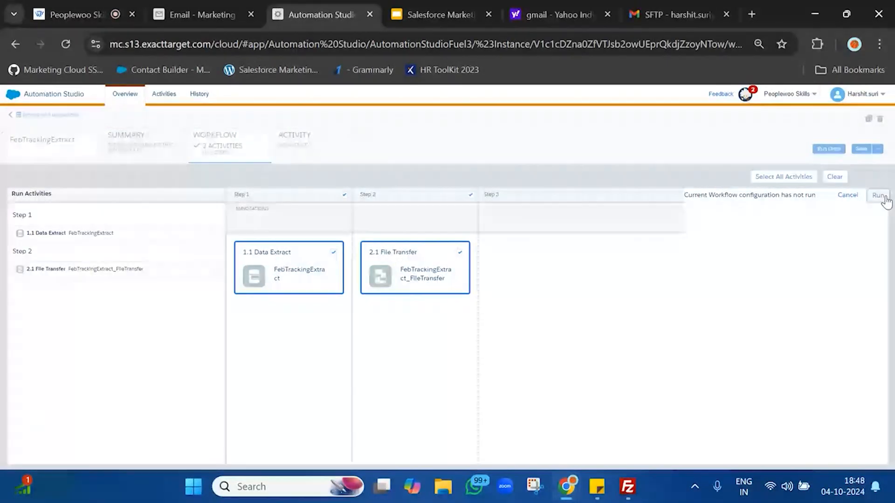
pyautogui.click(672, 410)
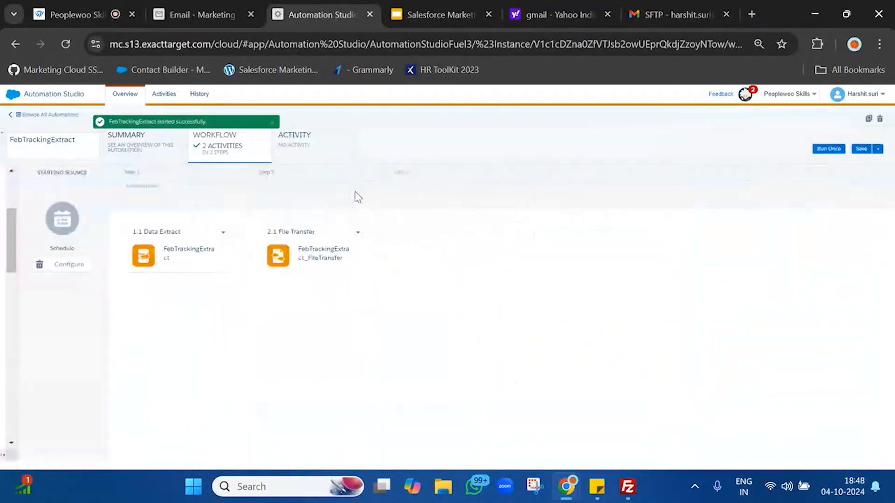
pyautogui.click(298, 140)
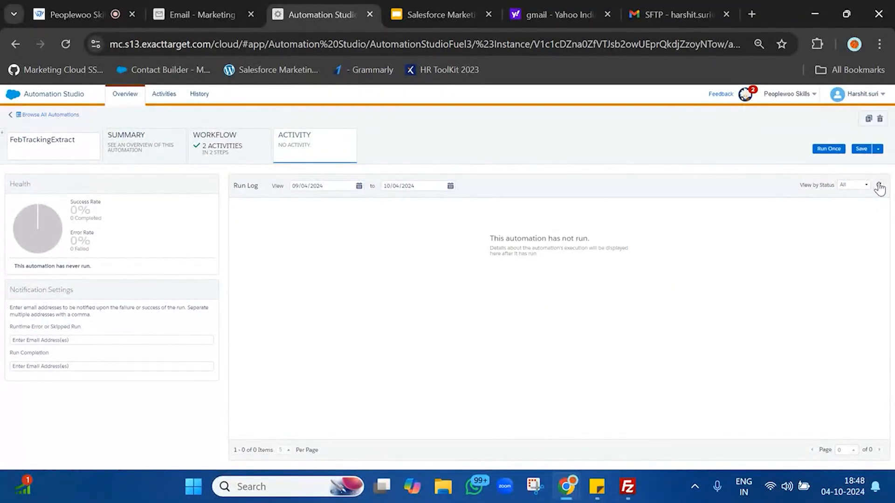
# Refresh the FebTrackingExtract run log until the run shows Complete with 100% success.
pyautogui.click(879, 188)
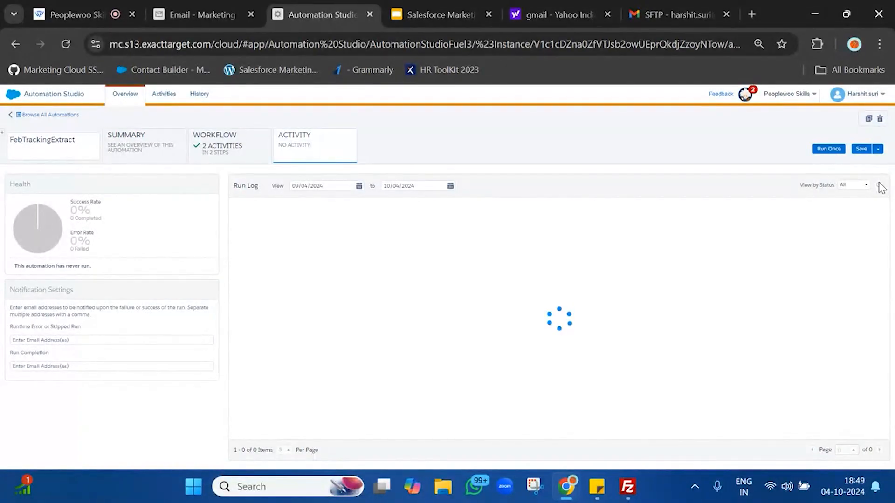
pyautogui.click(878, 187)
pyautogui.click(878, 188)
pyautogui.click(878, 188)
pyautogui.click(879, 188)
pyautogui.click(879, 188)
pyautogui.click(879, 187)
pyautogui.click(879, 188)
pyautogui.click(878, 187)
pyautogui.click(878, 188)
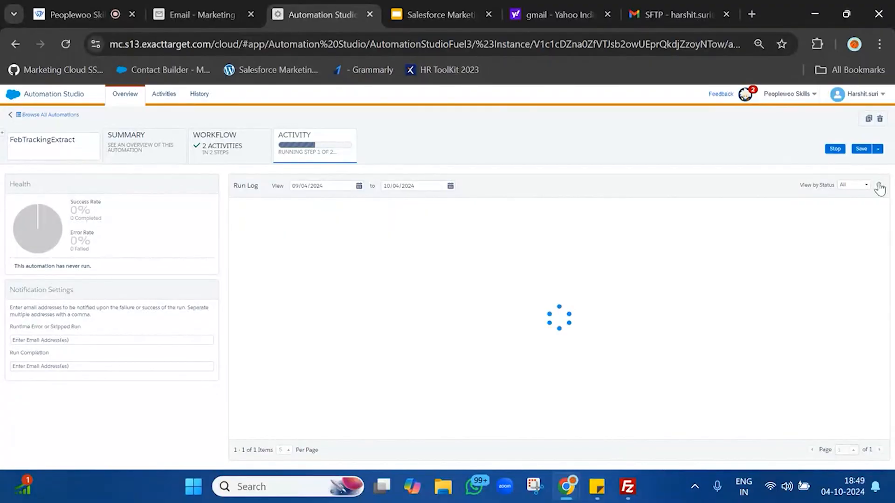
pyautogui.click(879, 187)
pyautogui.click(879, 187)
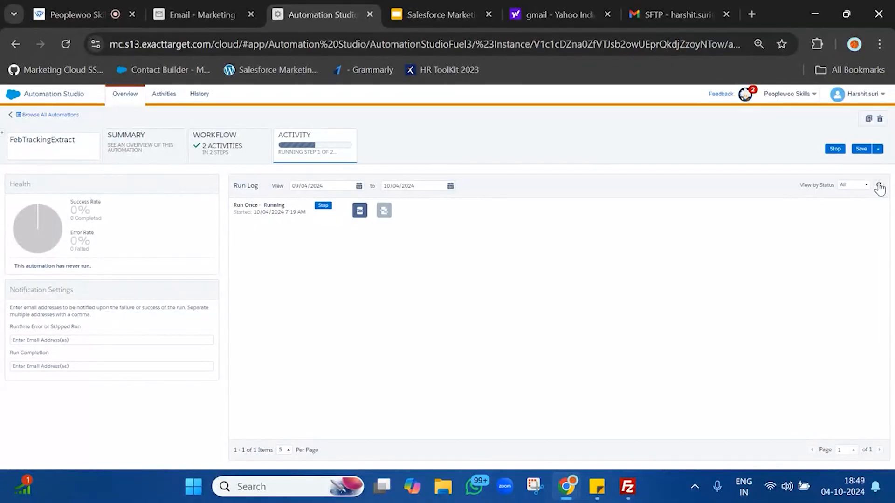
pyautogui.click(878, 186)
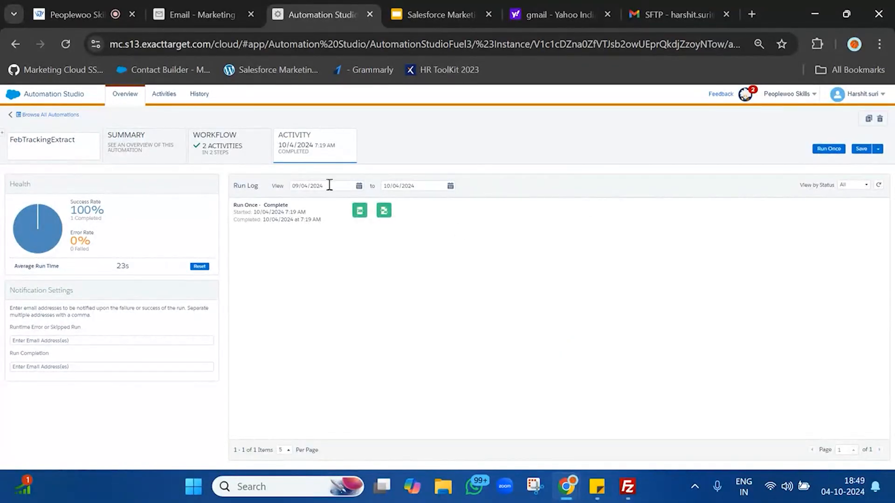
# Refresh the server's /Export listing in FileZilla and select FebTrackingExtract.zip.
pyautogui.click(627, 495)
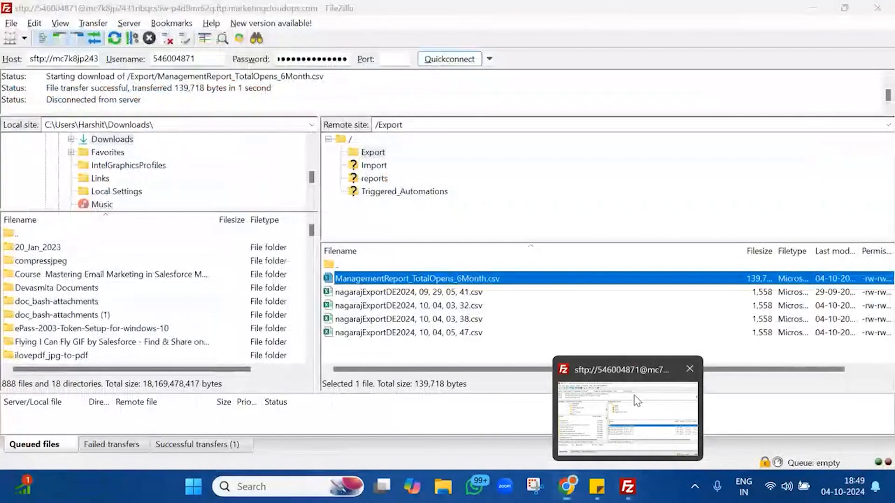
pyautogui.click(120, 40)
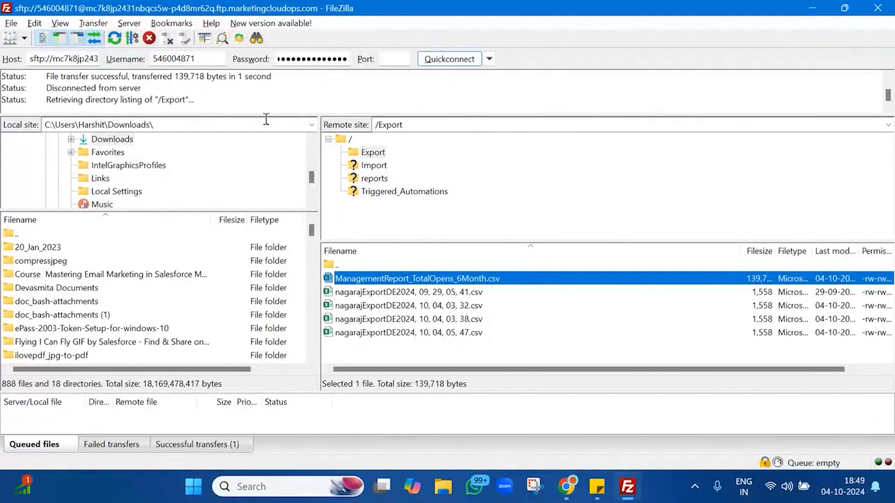
pyautogui.tripleClick(186, 100)
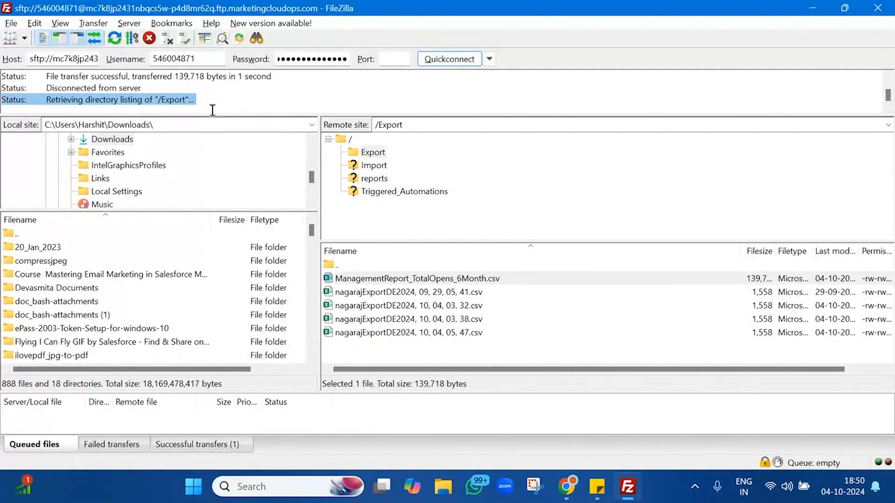
pyautogui.scroll(1, 276, 105)
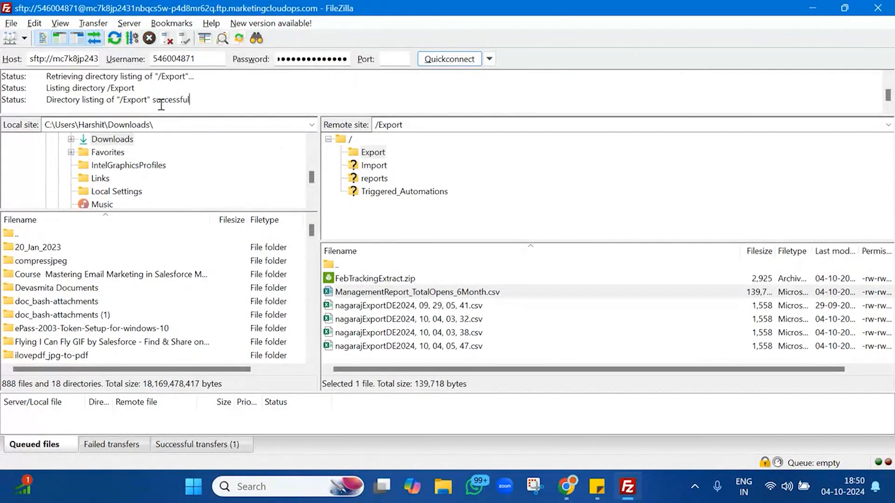
pyautogui.click(416, 280)
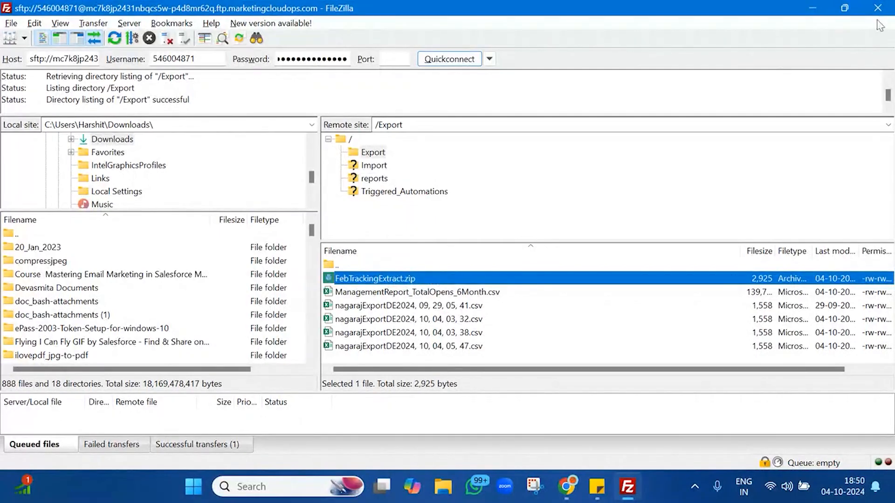
# Clear other windows away, download FebTrackingExtract.zip onto the desktop, and minimize FileZilla.
pyautogui.click(844, 9)
pyautogui.click(832, 14)
pyautogui.click(821, 13)
pyautogui.click(823, 12)
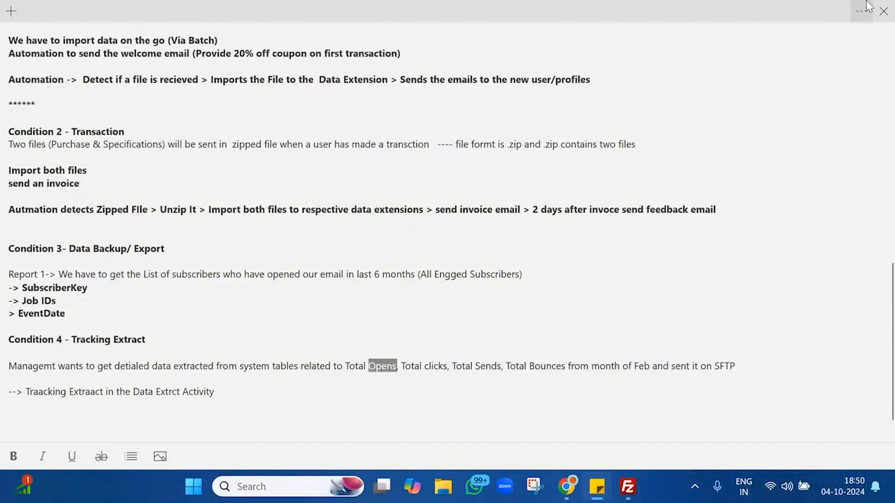
pyautogui.moveTo(770, 19); pyautogui.dragTo(800, 469)
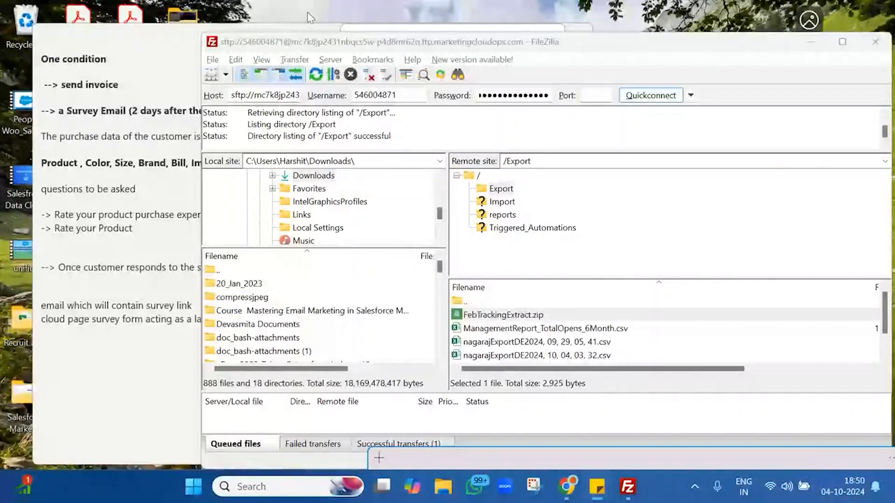
pyautogui.click(196, 41)
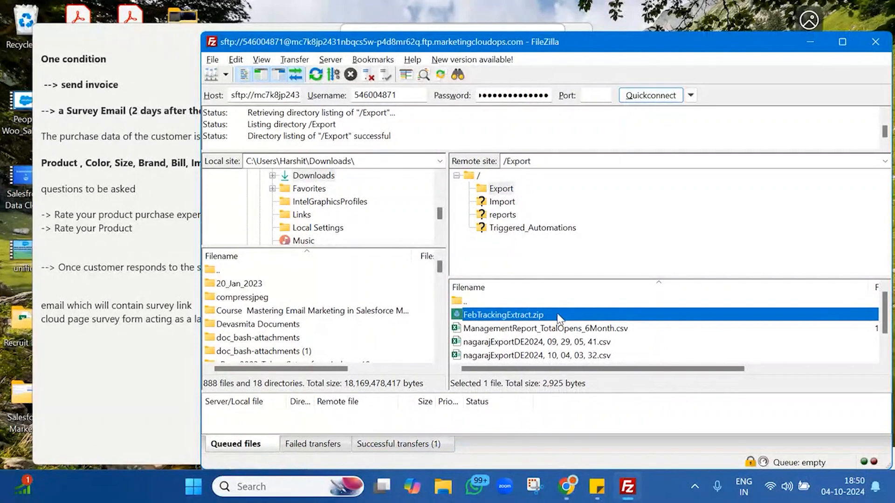
pyautogui.moveTo(671, 4); pyautogui.dragTo(671, 5)
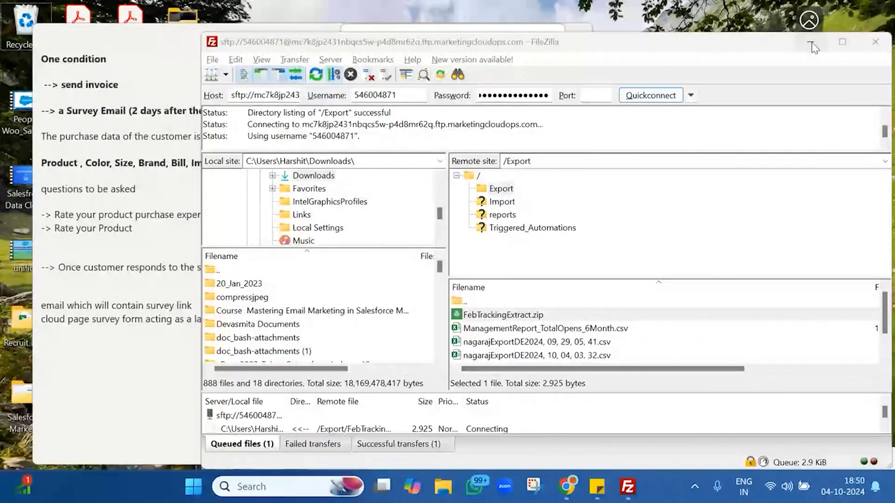
pyautogui.click(812, 48)
pyautogui.click(810, 43)
pyautogui.click(554, 37)
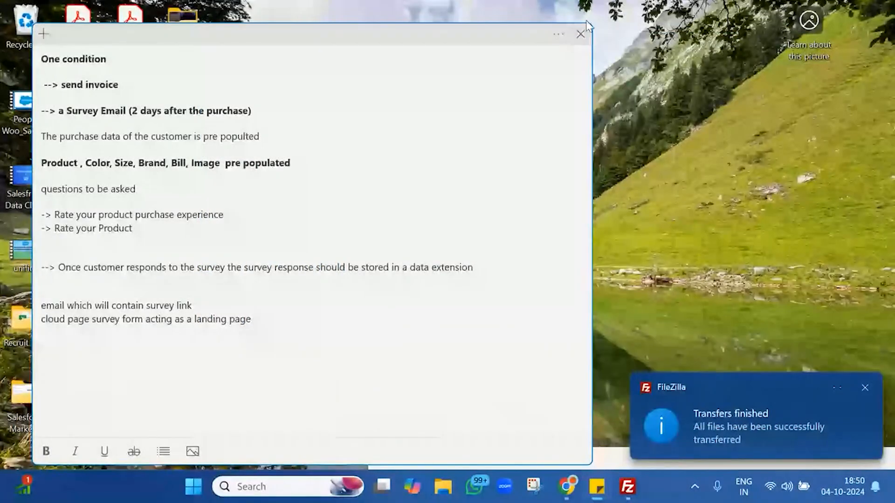
# Extract FebTrackingExtract.zip into a FebTrackingExtract folder on the Desktop and open Sent in Excel.
pyautogui.click(581, 34)
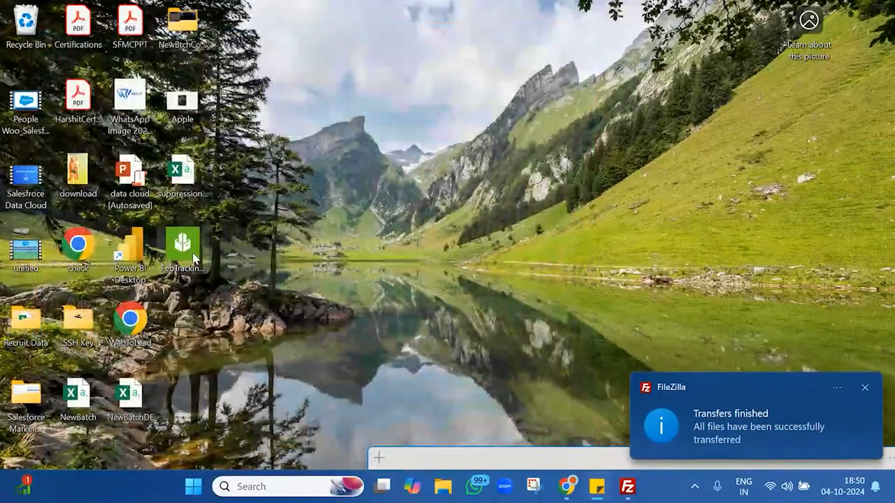
pyautogui.rightClick(193, 256)
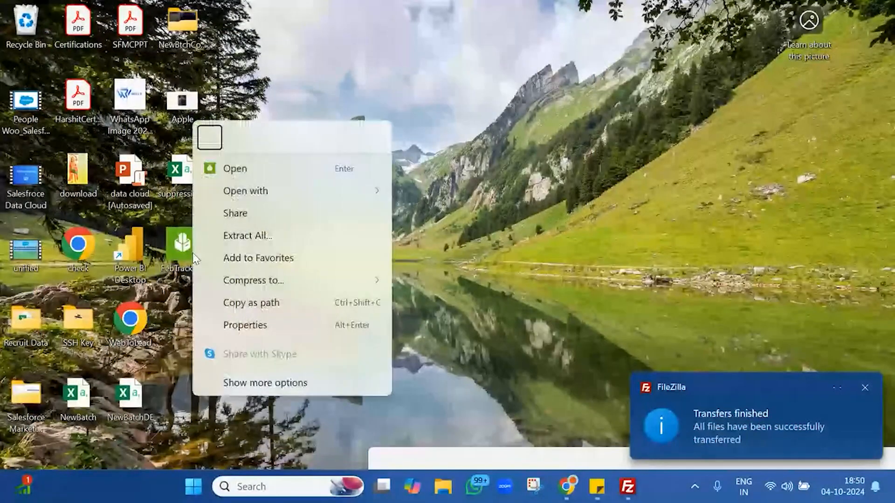
pyautogui.click(285, 240)
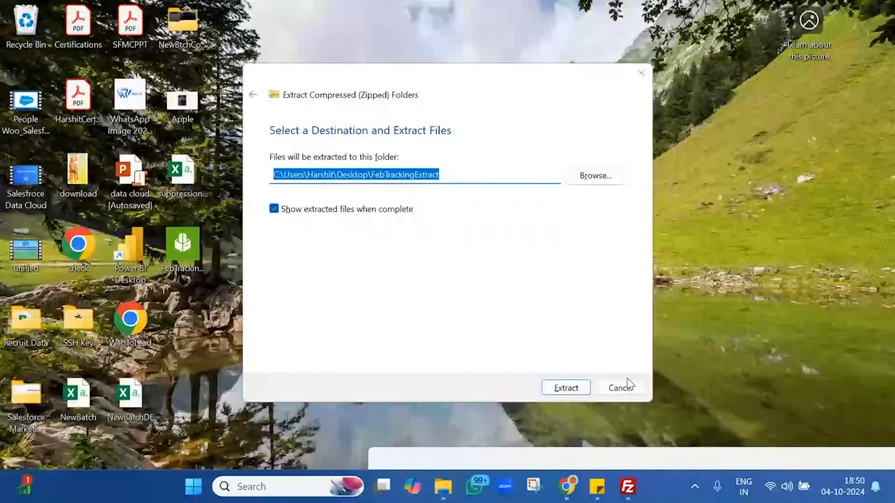
pyautogui.click(577, 388)
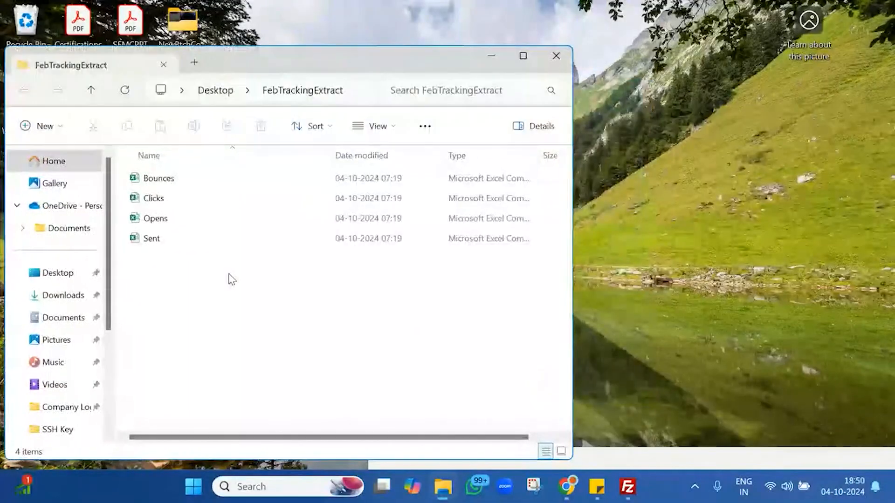
pyautogui.click(521, 58)
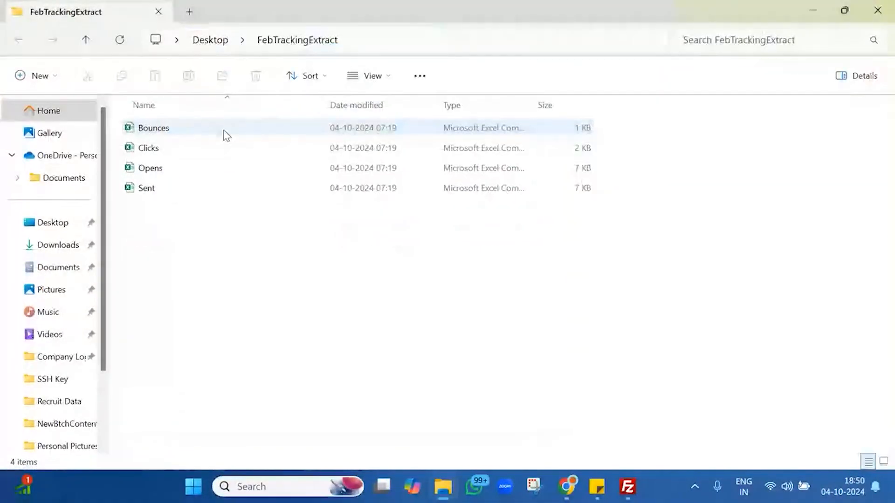
pyautogui.doubleClick(225, 188)
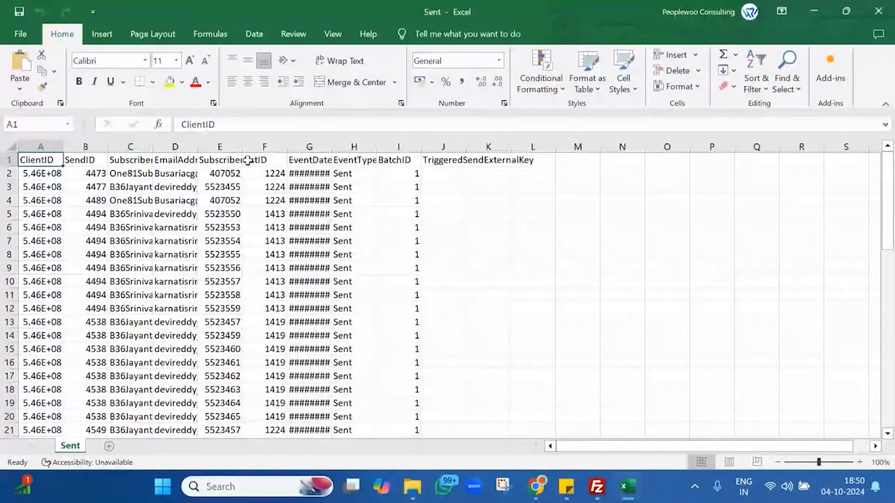
# Widen columns A and G in Sent and read the G2 event date.
pyautogui.moveTo(63, 147); pyautogui.dragTo(753, 152)
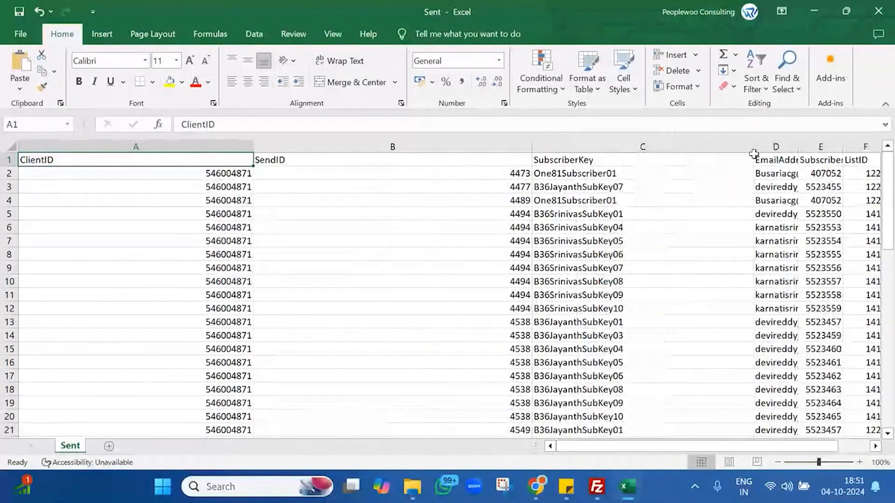
pyautogui.hscroll(3, 592, 273)
pyautogui.hscroll(1, 591, 273)
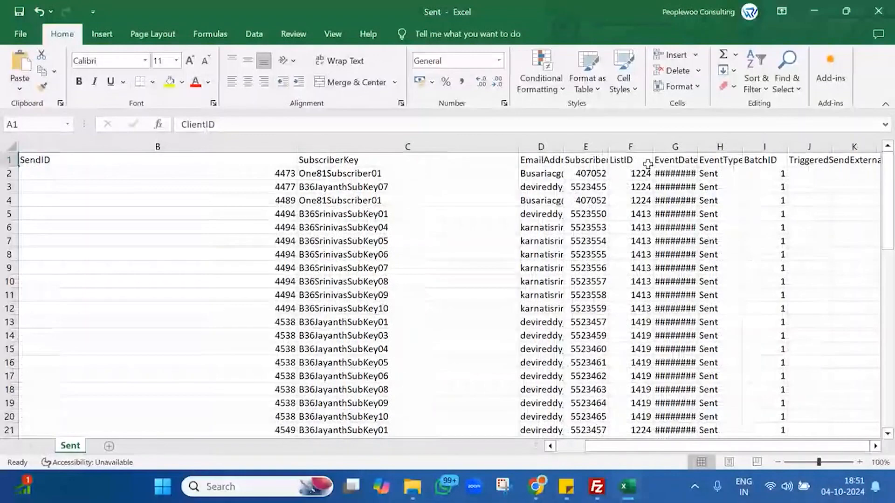
pyautogui.moveTo(698, 145); pyautogui.dragTo(823, 147)
pyautogui.click(769, 173)
pyautogui.doubleClick(742, 173)
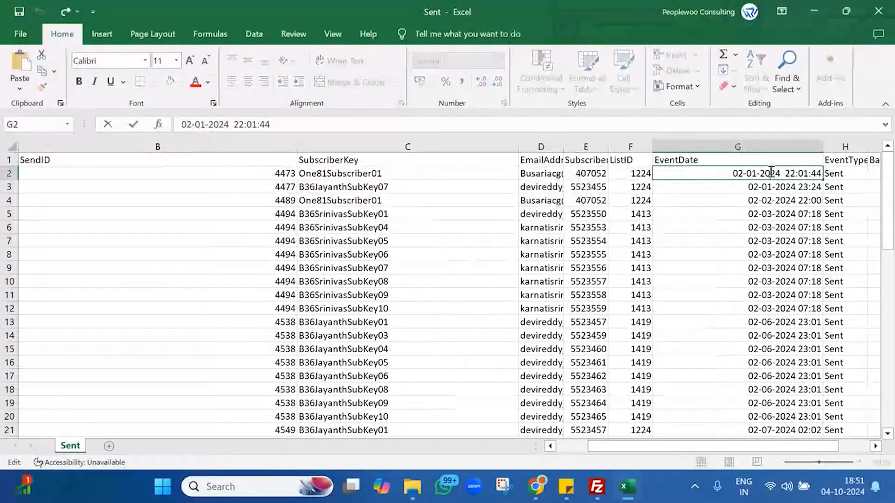
pyautogui.moveTo(734, 173); pyautogui.dragTo(795, 174)
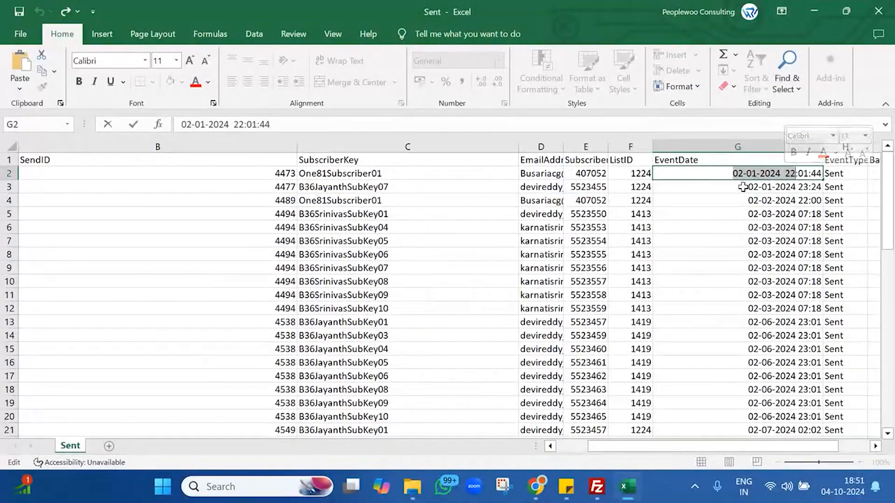
# Check the G27 event date, then close Sent without saving.
pyautogui.scroll(-6, 742, 303)
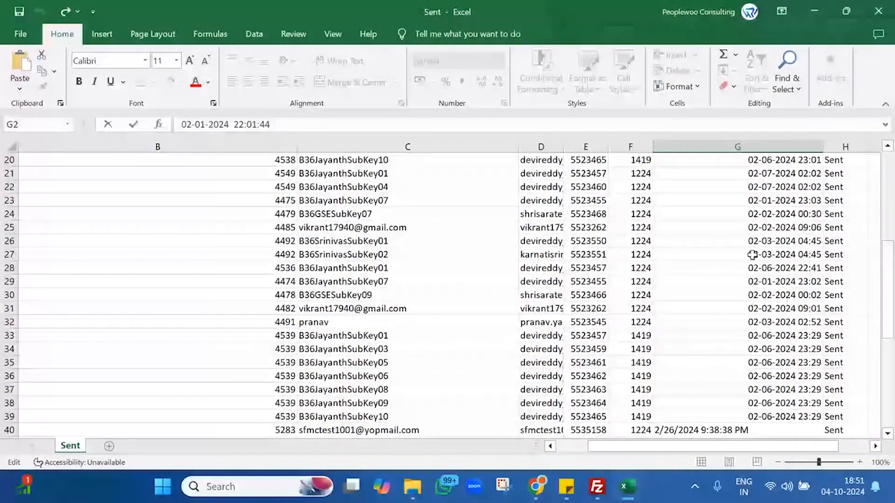
pyautogui.doubleClick(752, 255)
pyautogui.moveTo(753, 255); pyautogui.dragTo(785, 254)
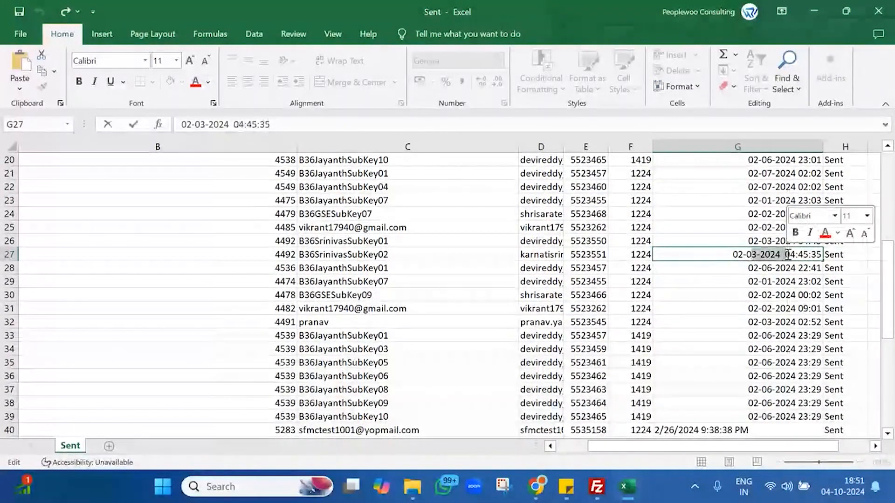
pyautogui.click(711, 385)
pyautogui.scroll(-3, 710, 385)
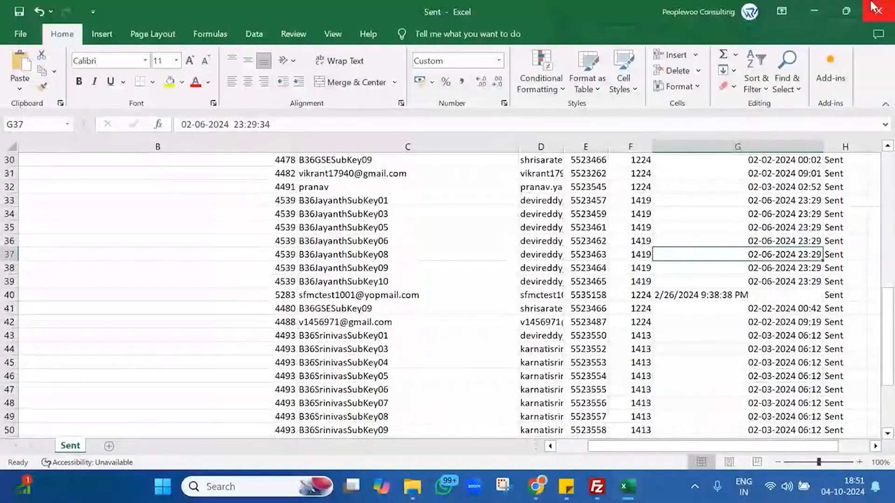
pyautogui.click(878, 11)
pyautogui.click(499, 342)
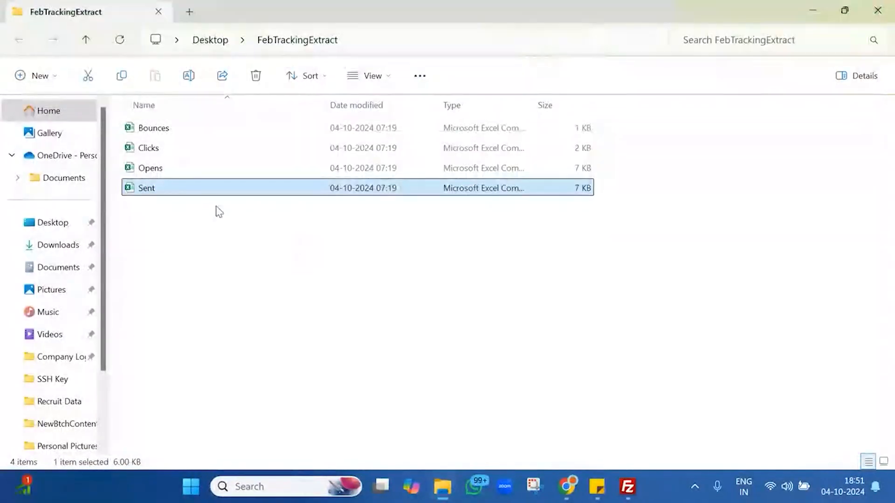
# Open and close the Opens, Clicks and Bounces files in turn.
pyautogui.doubleClick(194, 168)
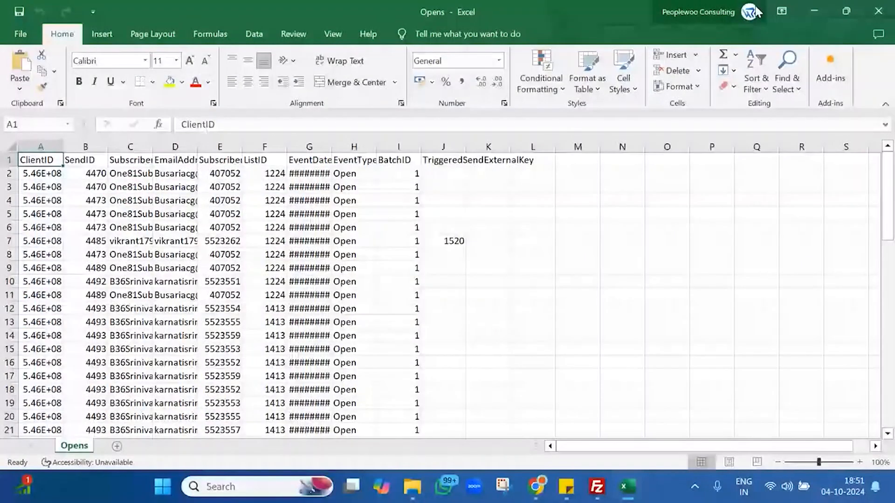
pyautogui.click(878, 11)
pyautogui.click(304, 153)
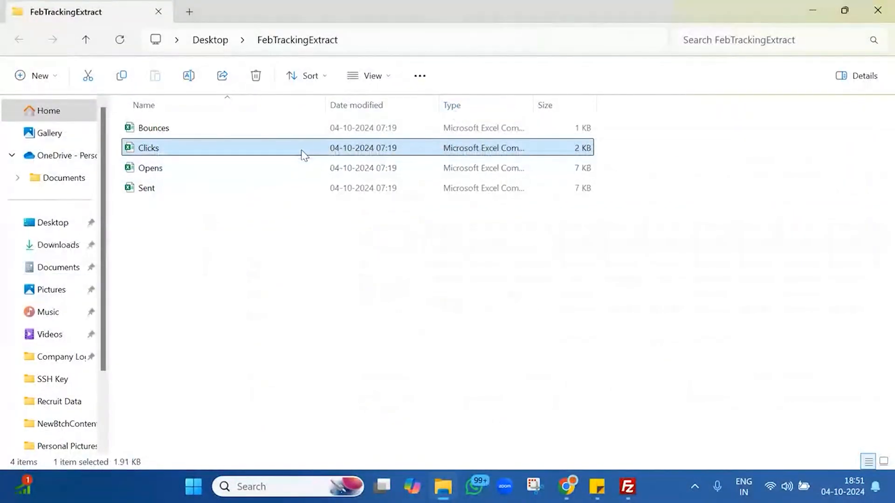
pyautogui.doubleClick(304, 153)
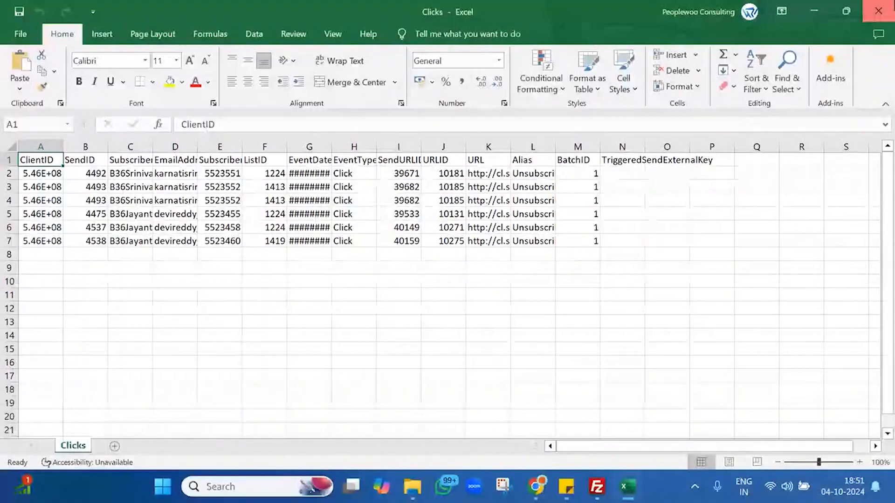
pyautogui.hotkey('alt', 'F4')
pyautogui.doubleClick(249, 128)
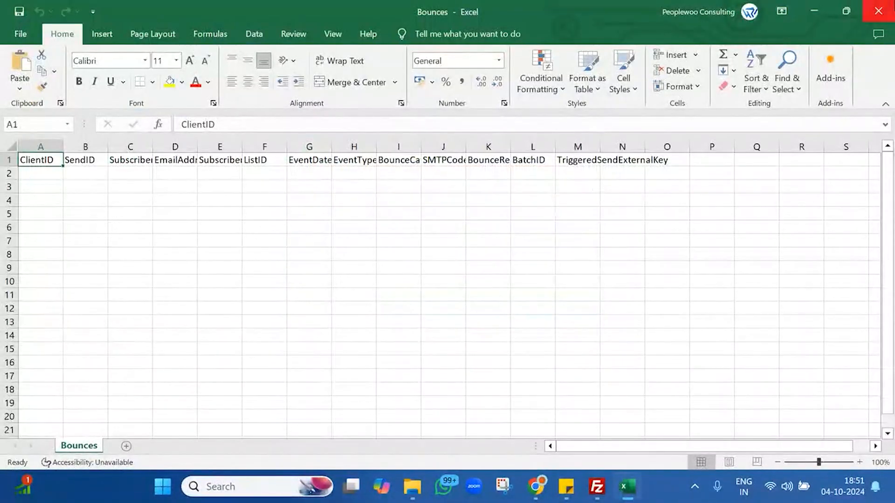
pyautogui.click(891, 3)
# Close the folder window and move the extracted folder and zip to the Recycle Bin.
pyautogui.click(891, 3)
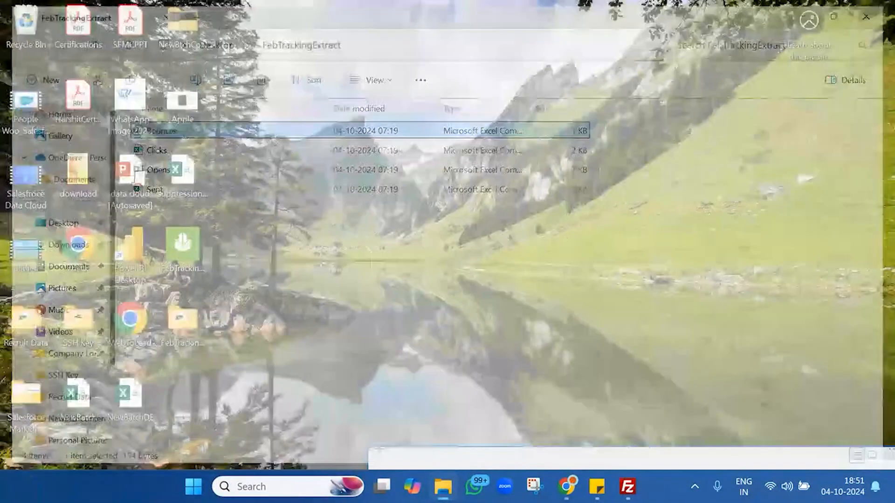
pyautogui.moveTo(181, 251); pyautogui.dragTo(12, 29)
pyautogui.moveTo(183, 322); pyautogui.dragTo(21, 23)
# Duplicate the Automation Studio tab in the Chrome window.
pyautogui.moveTo(560, 482)
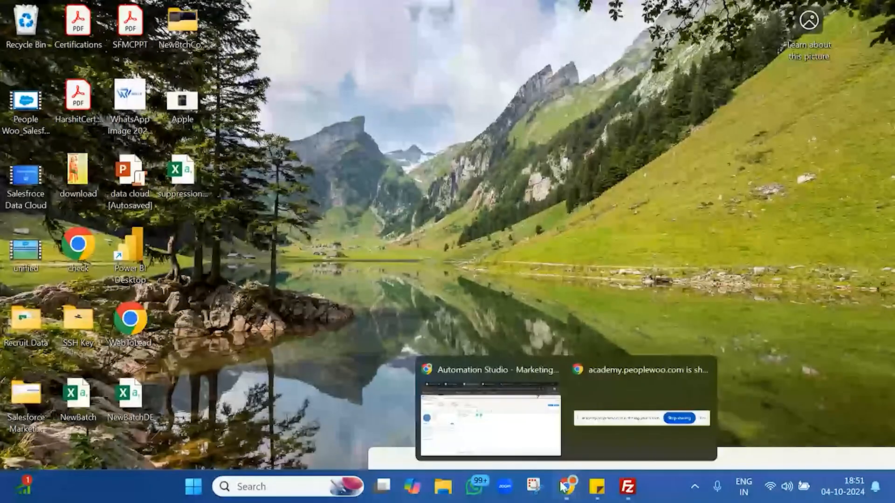
pyautogui.click(489, 420)
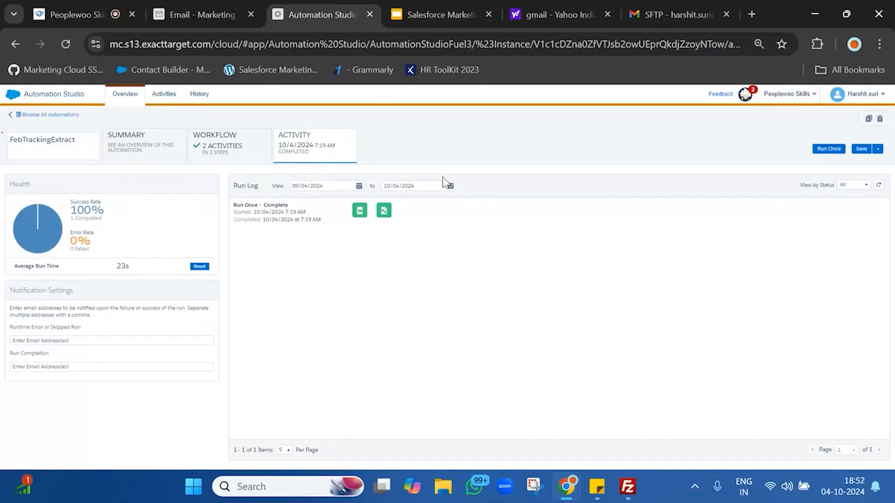
pyautogui.rightClick(294, 13)
pyautogui.click(349, 134)
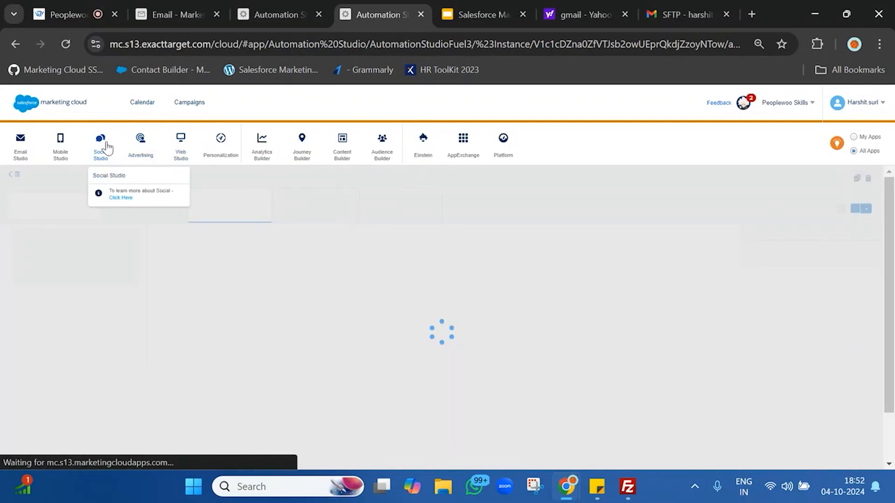
# Open Reports from Analytics Builder, show the Report Catalog, and select the Account Send Summary name.
pyautogui.moveTo(260, 144)
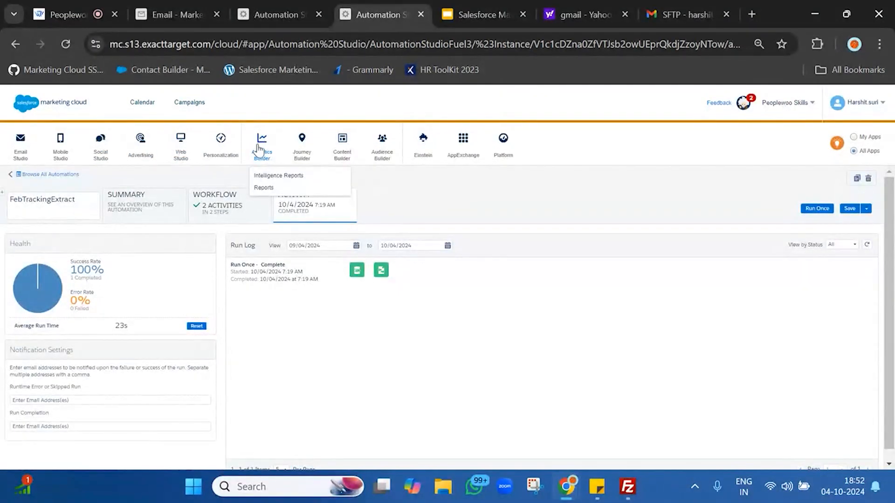
pyautogui.click(282, 190)
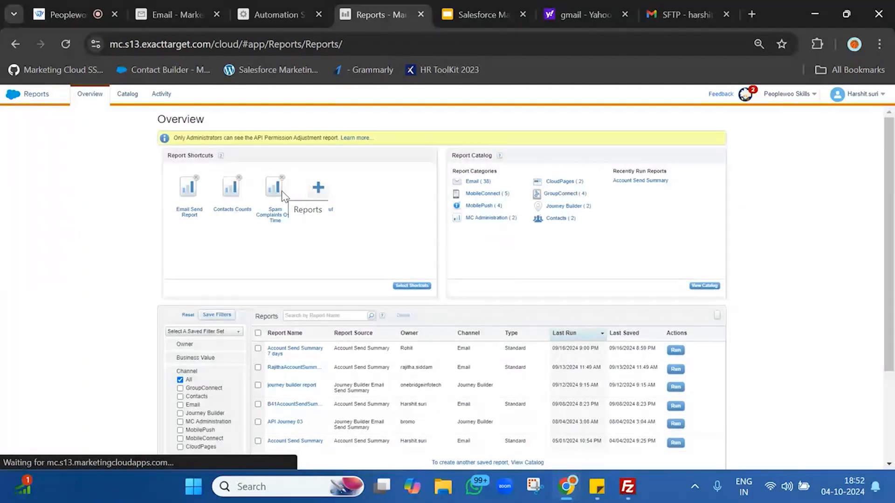
pyautogui.click(99, 96)
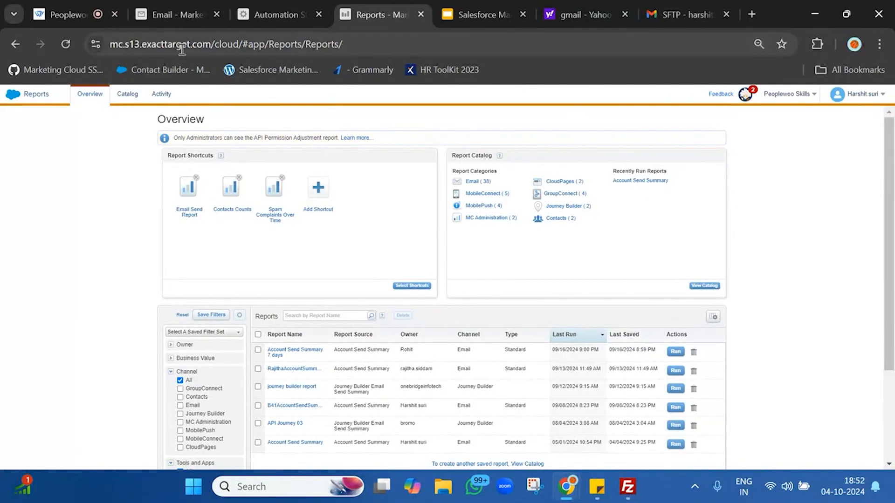
pyautogui.click(134, 106)
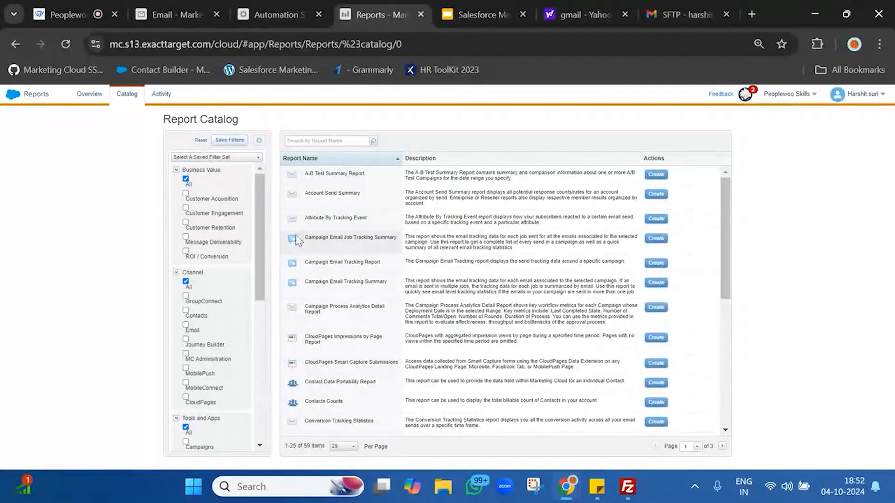
pyautogui.doubleClick(356, 193)
pyautogui.tripleClick(357, 195)
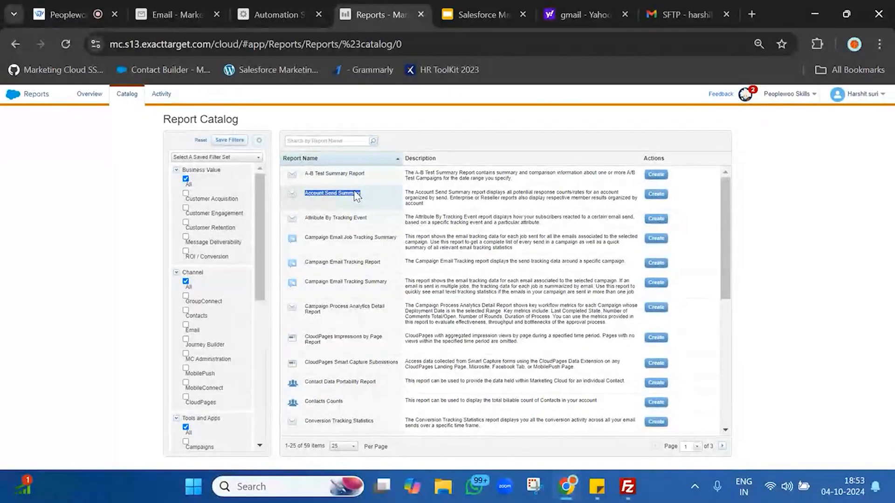
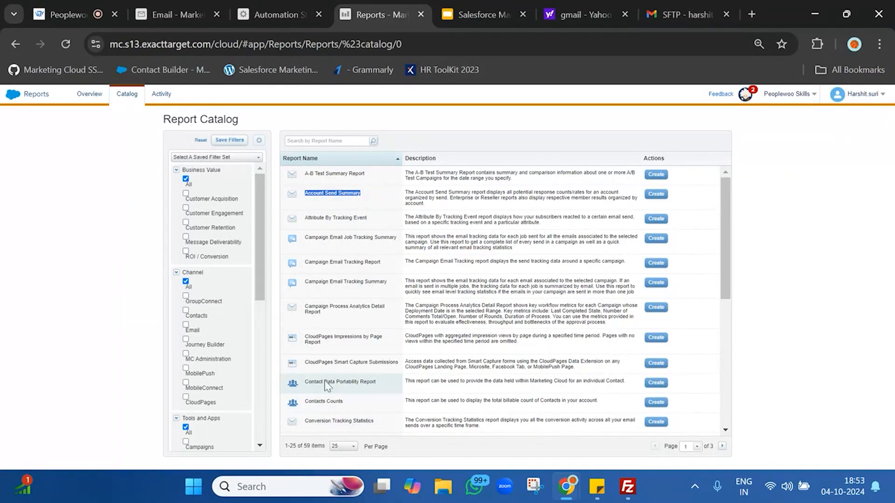
# Start a new Account Send Summary report, opening its Last 30 Days, Central Time parameters.
pyautogui.scroll(-5, 364, 188)
pyautogui.scroll(5, 351, 267)
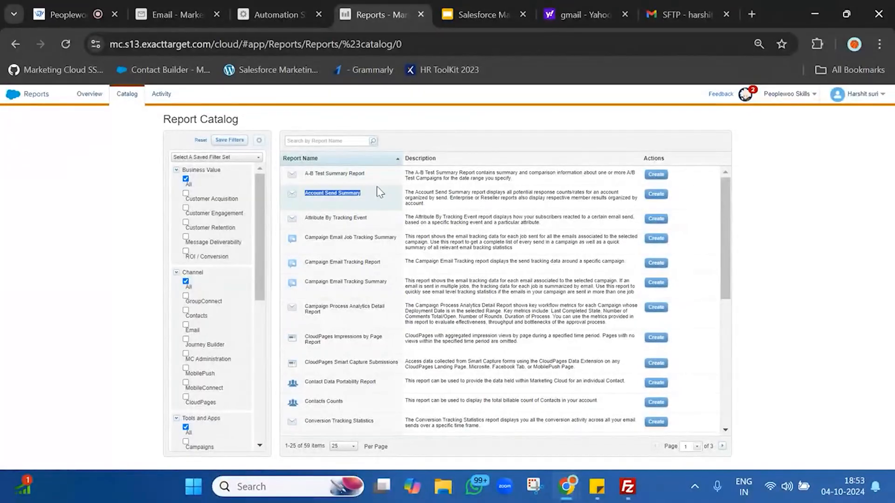
pyautogui.moveTo(404, 192); pyautogui.dragTo(448, 202)
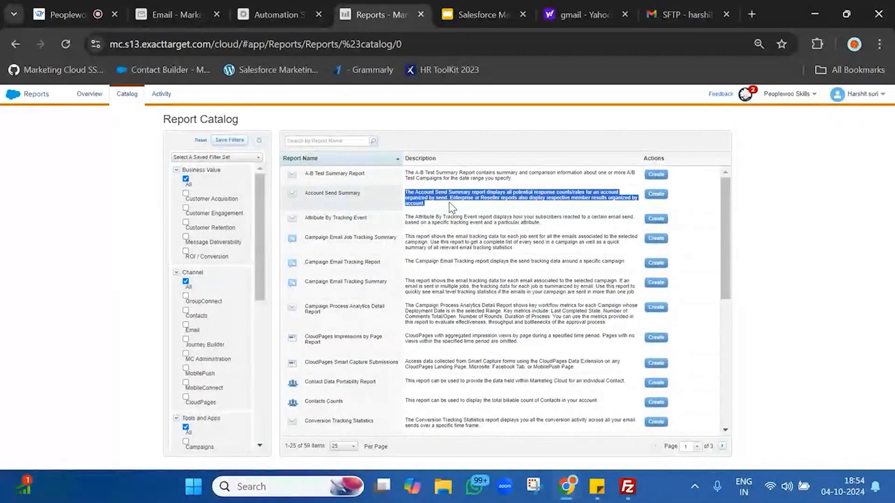
pyautogui.click(646, 198)
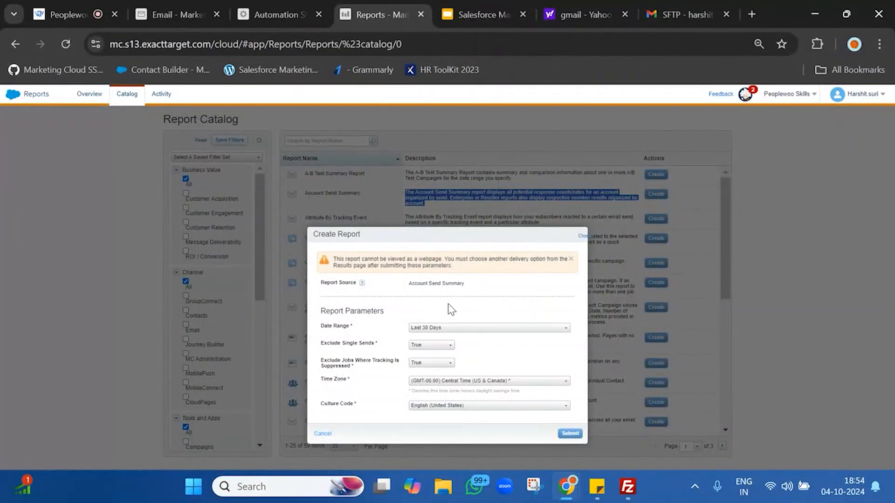
pyautogui.click(435, 336)
pyautogui.click(455, 331)
pyautogui.click(417, 363)
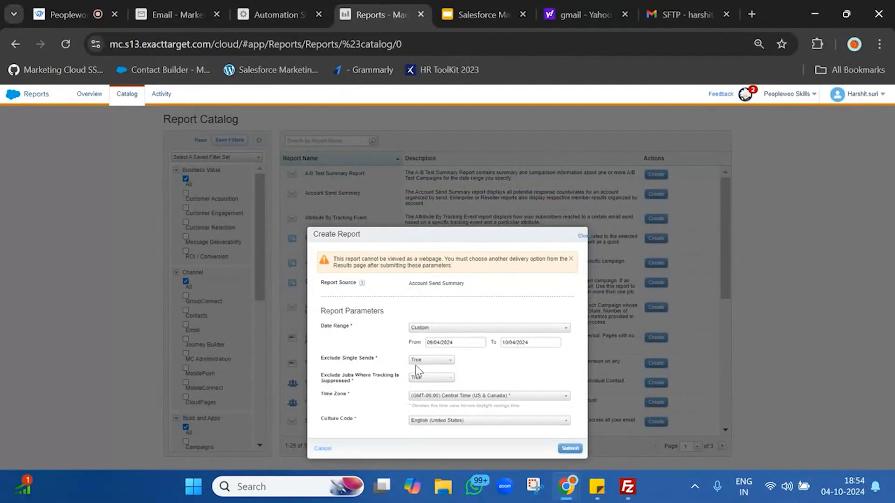
pyautogui.click(478, 344)
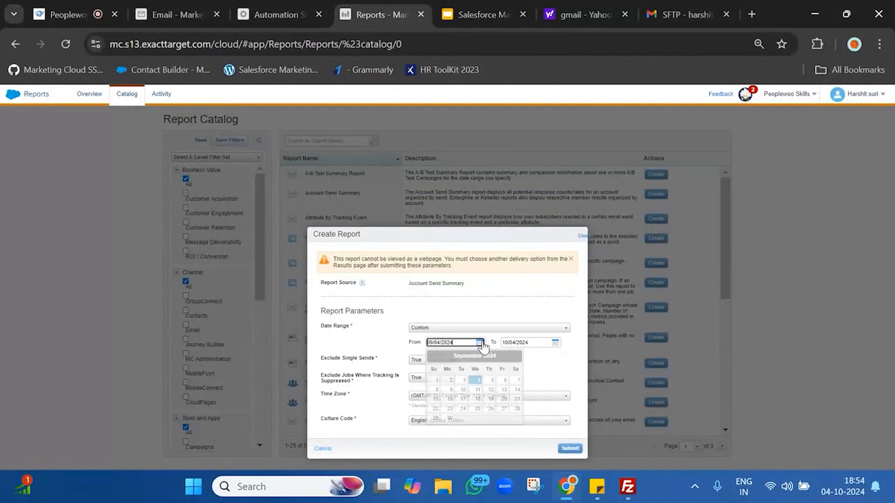
pyautogui.click(456, 314)
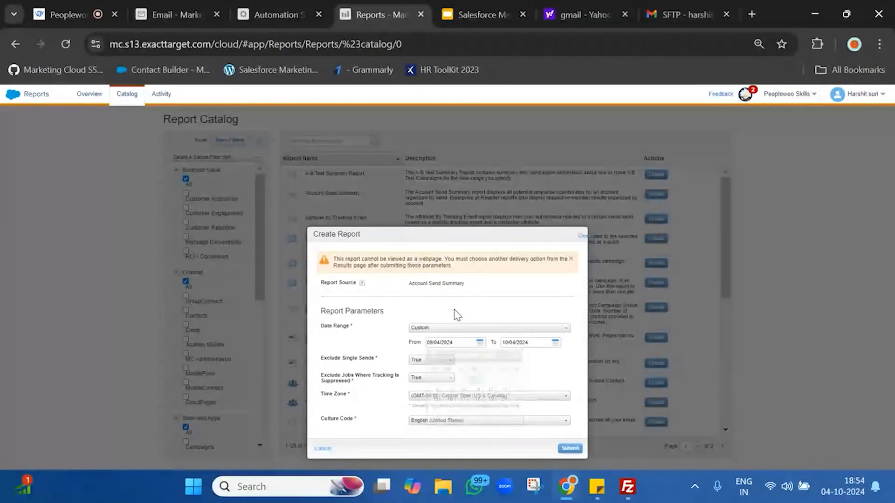
pyautogui.click(451, 329)
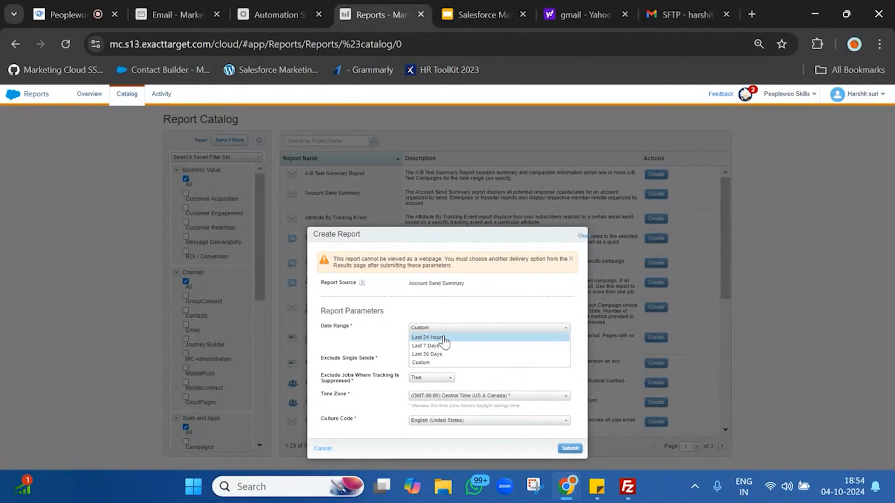
pyautogui.click(432, 355)
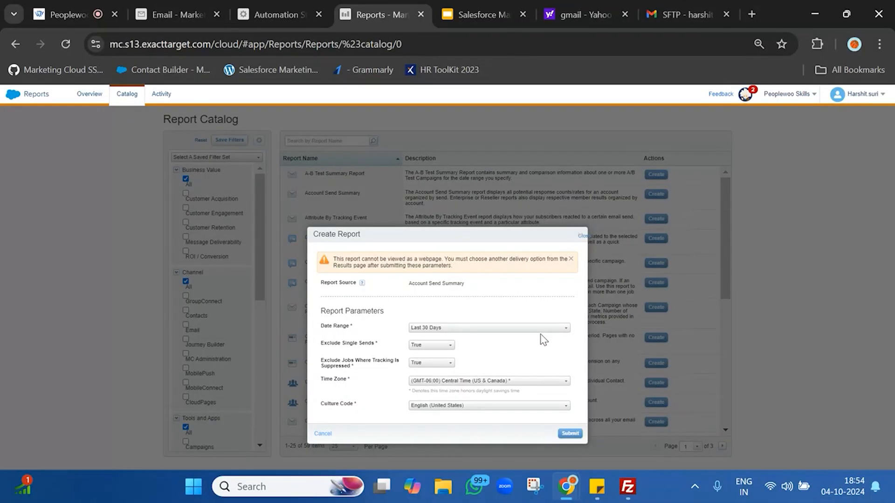
# Run the Account Send Summary report and name its emailed file AccountSendSummary.
pyautogui.click(571, 434)
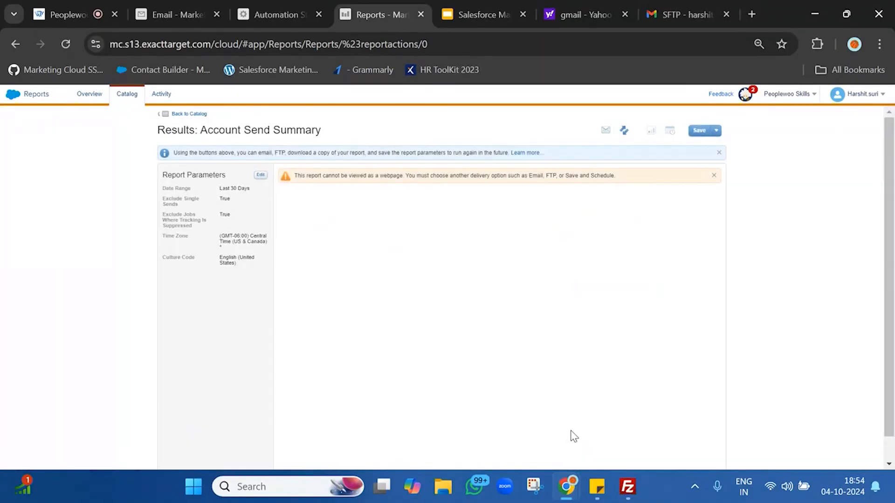
pyautogui.click(605, 131)
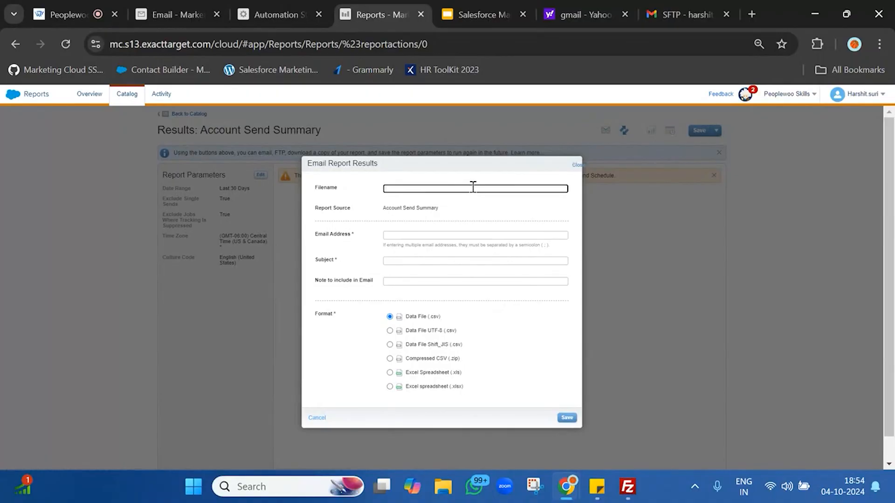
pyautogui.write('AccountSendSummary')
pyautogui.hotkey('ctrl', 'a')
pyautogui.hotkey('ctrl', 'c')
# Send the CSV report to the suggested recipient with subject AccountSendSummary, then switch to Gmail.
pyautogui.click(435, 236)
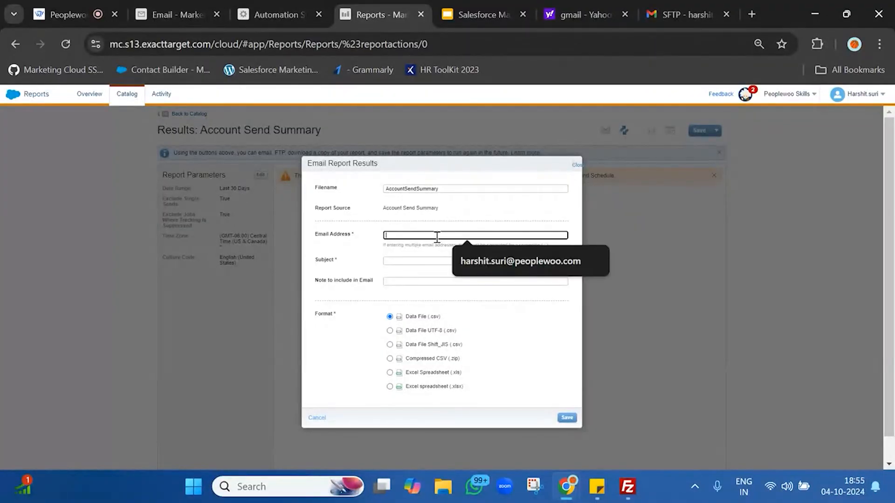
pyautogui.click(495, 261)
pyautogui.click(431, 261)
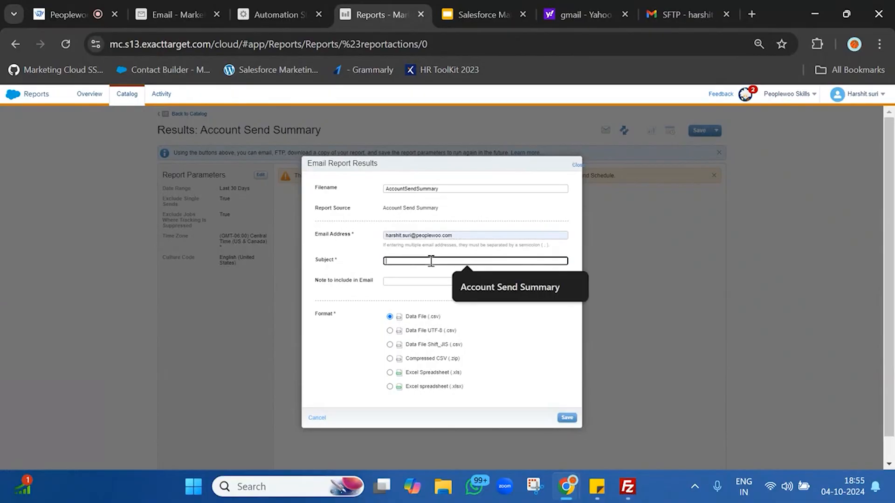
pyautogui.hotkey('ctrl', 'v')
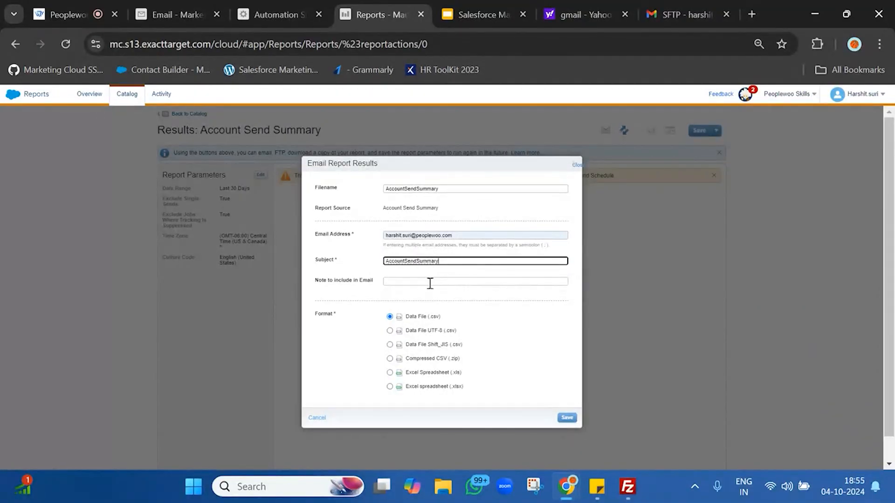
pyautogui.click(567, 418)
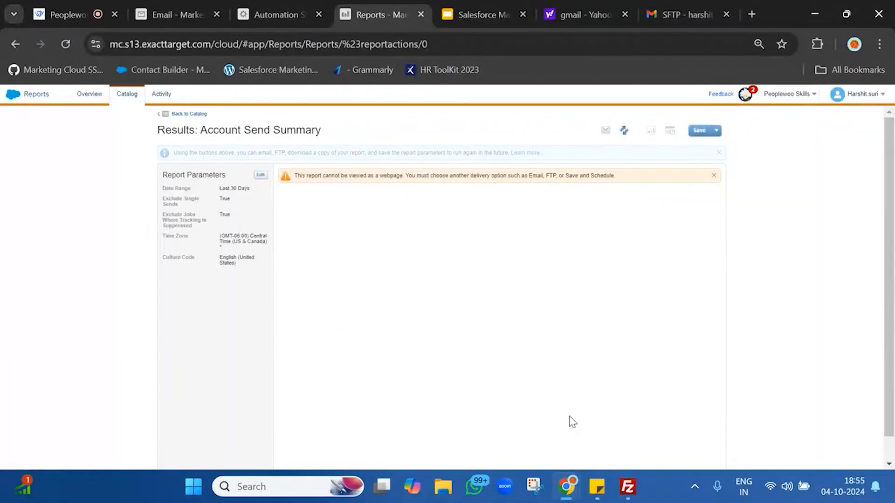
pyautogui.tripleClick(234, 149)
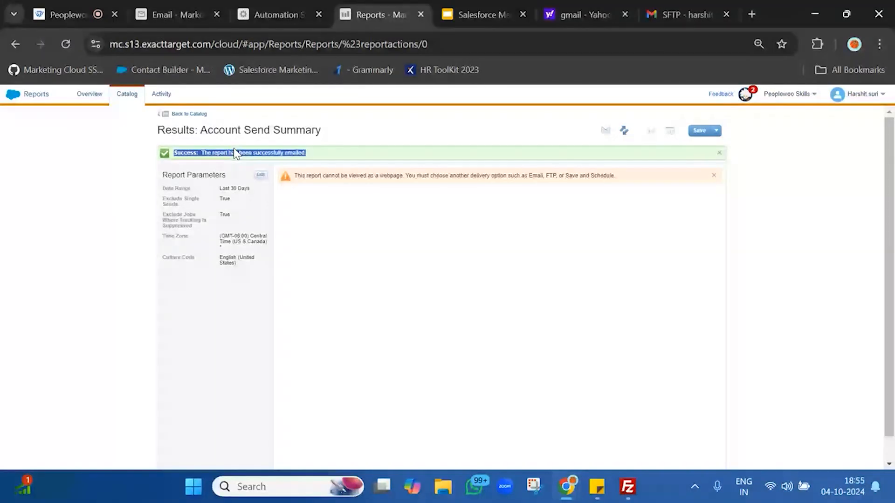
pyautogui.click(703, 11)
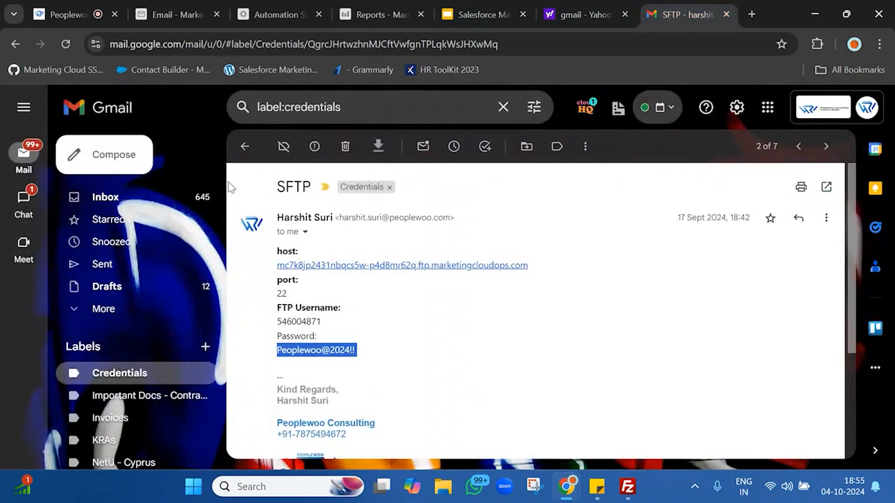
# Read the latest Salesforce email, refresh the Gmail inbox, and close the Yahoo search tab.
pyautogui.click(112, 198)
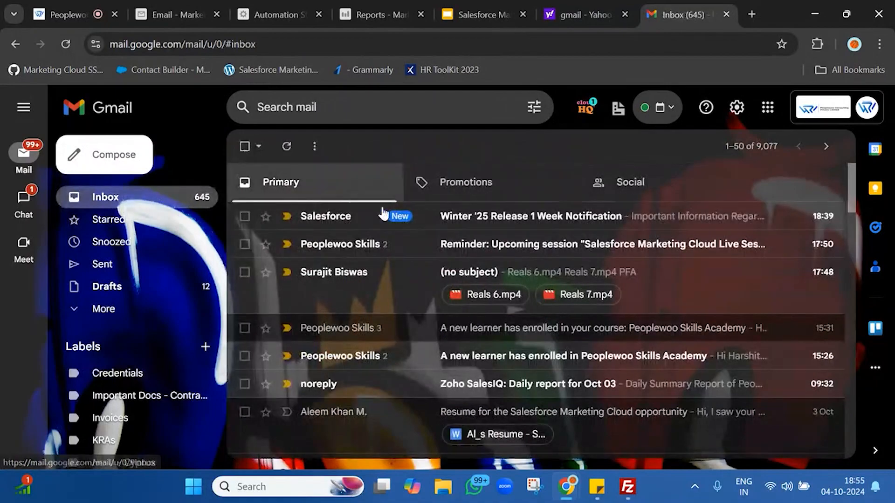
pyautogui.click(542, 223)
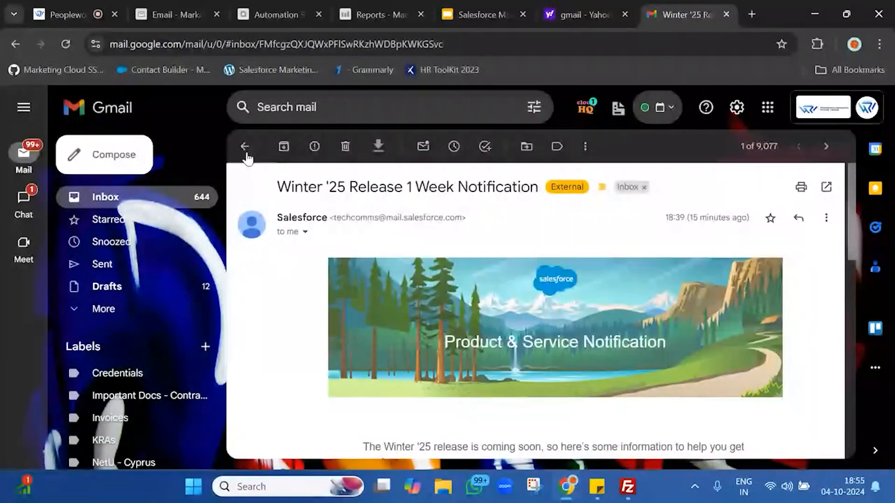
pyautogui.click(242, 145)
pyautogui.rightClick(287, 154)
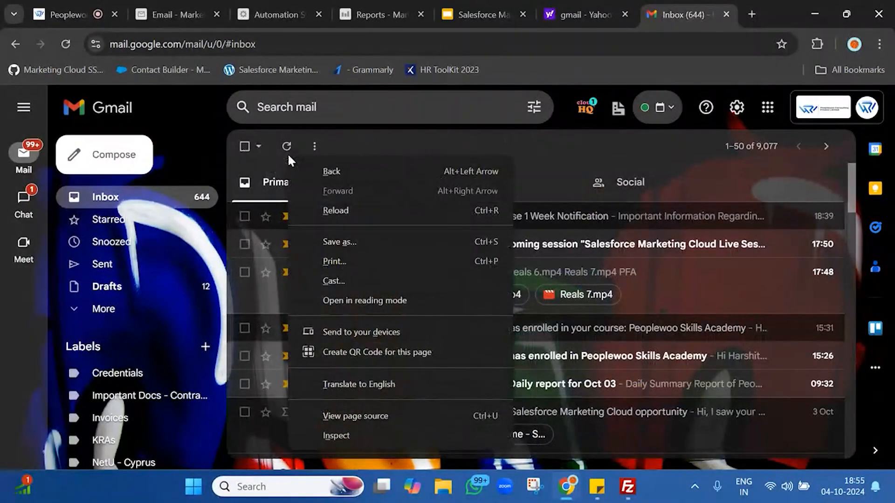
pyautogui.press('Escape')
pyautogui.click(287, 147)
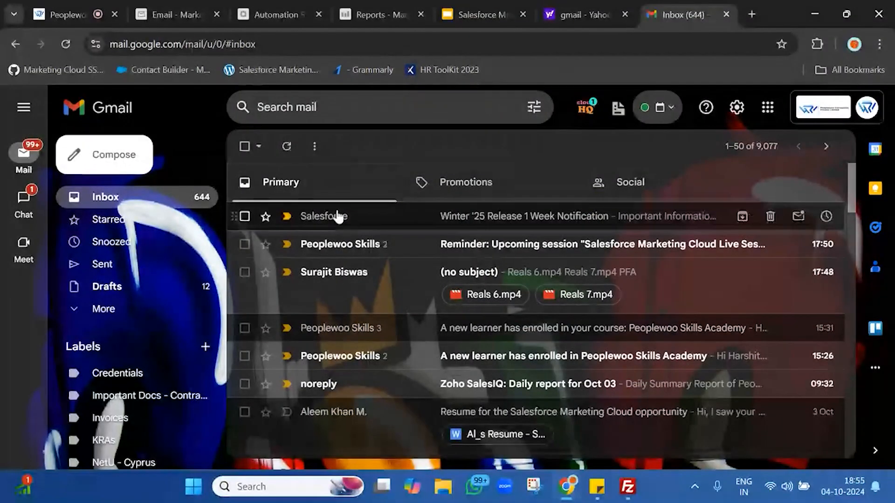
pyautogui.click(628, 10)
# Browse the Report Catalog's names and descriptions, such as CloudPages Smart Capture Submissions and Forwarding Activity Details.
pyautogui.click(351, 6)
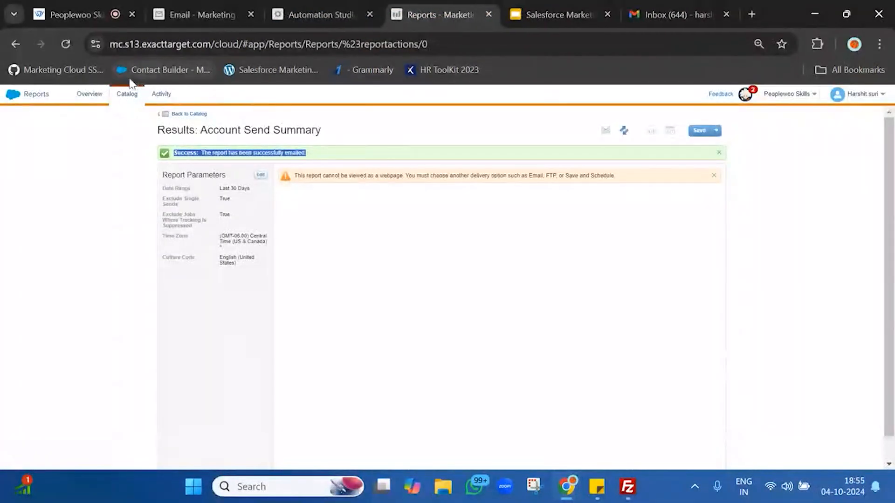
pyautogui.click(128, 95)
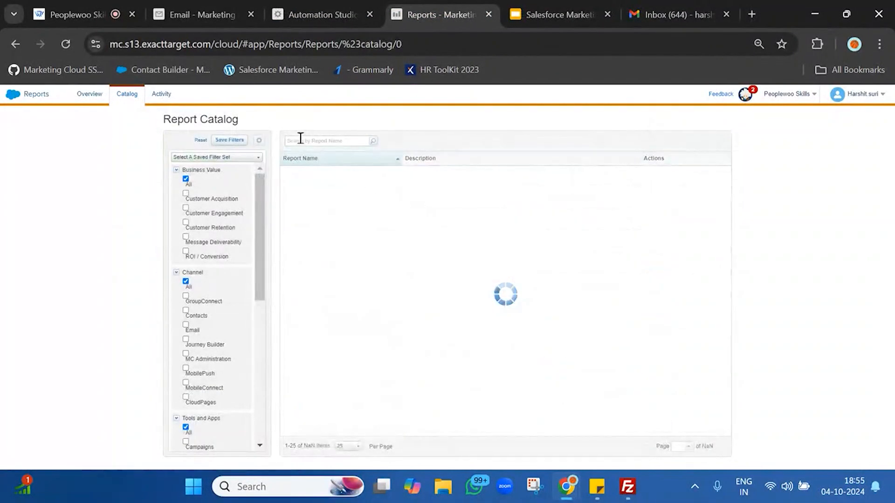
pyautogui.scroll(-2, 384, 309)
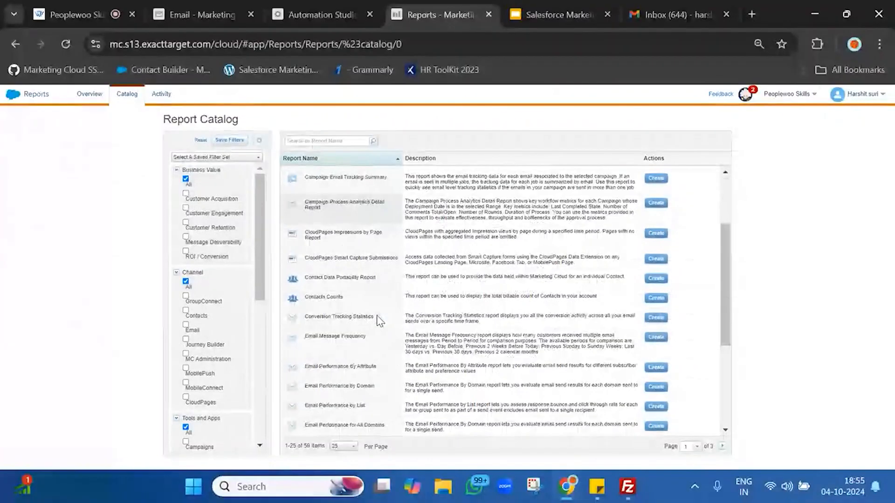
pyautogui.scroll(2, 380, 321)
pyautogui.moveTo(343, 178); pyautogui.dragTo(370, 323)
pyautogui.scroll(-2, 370, 323)
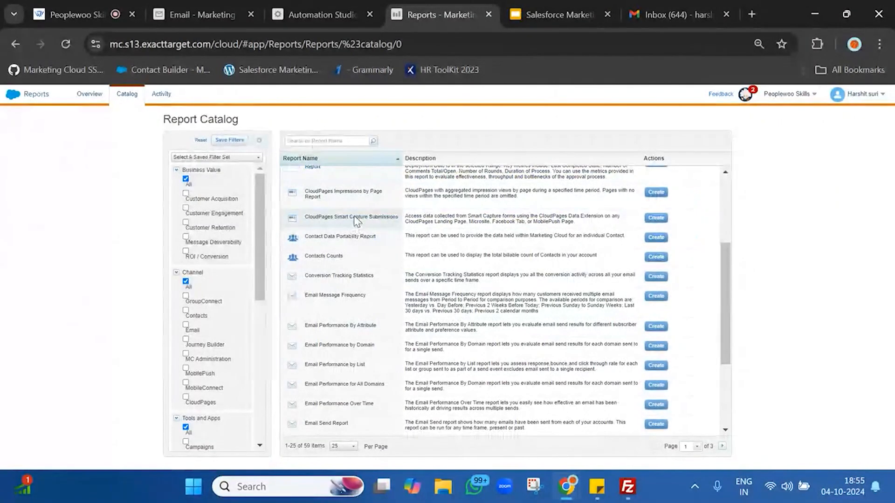
pyautogui.tripleClick(354, 219)
pyautogui.scroll(-1, 335, 343)
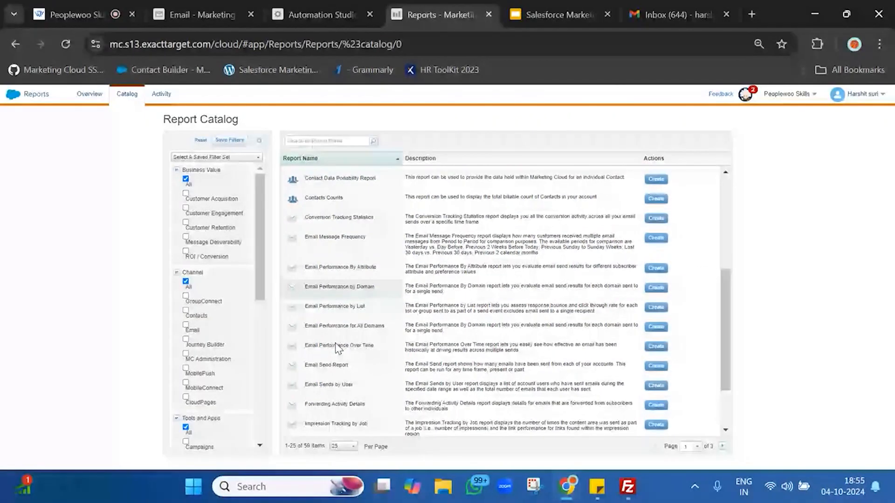
pyautogui.moveTo(365, 282); pyautogui.dragTo(383, 345)
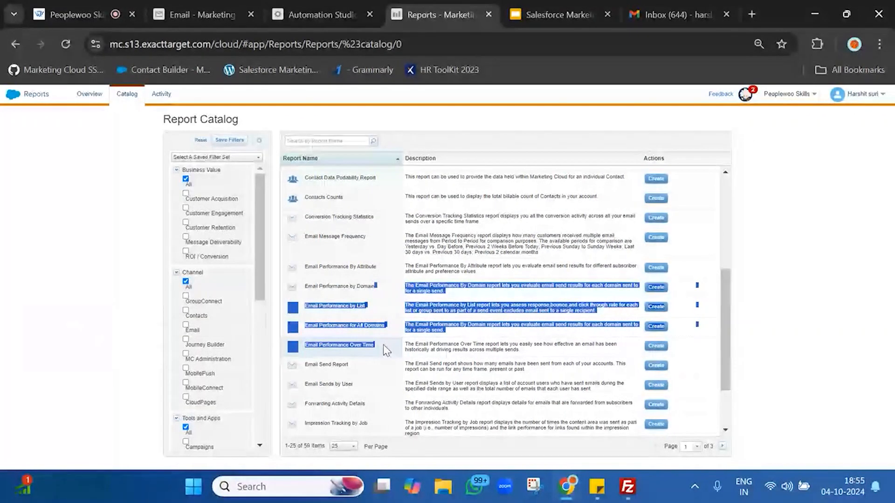
pyautogui.scroll(-1, 383, 345)
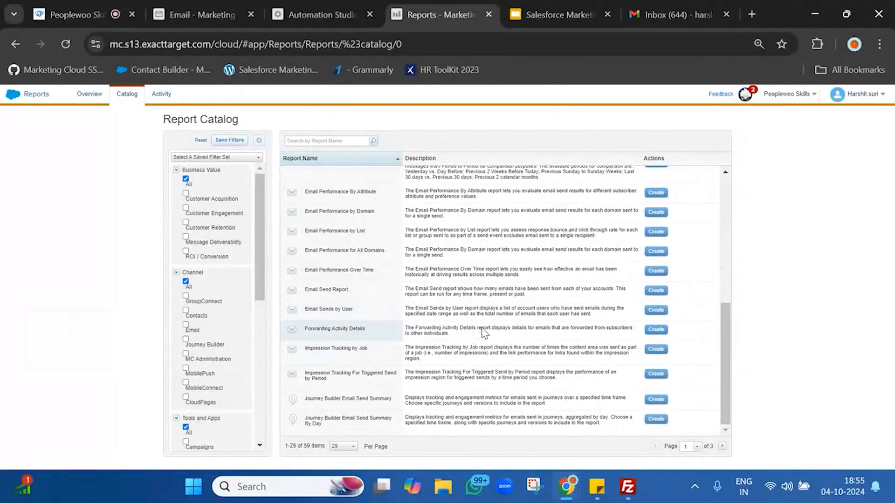
pyautogui.tripleClick(481, 328)
pyautogui.scroll(5, 485, 333)
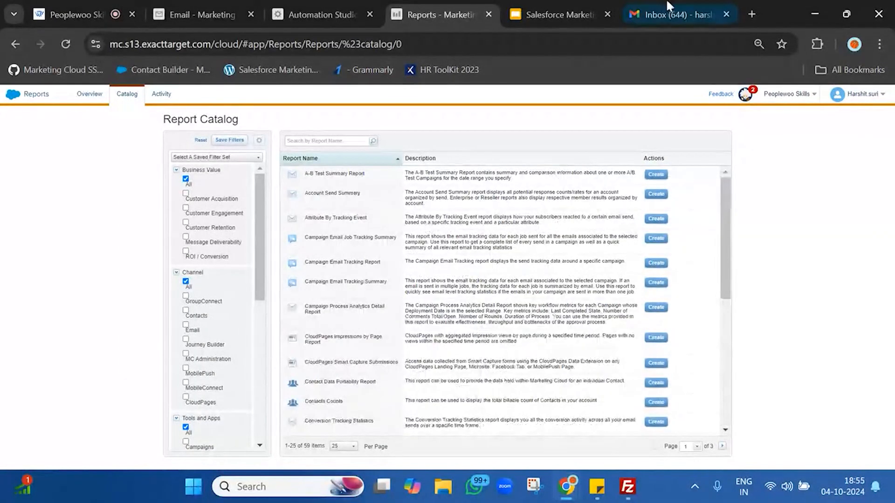
# Check Gmail for the report, then show 50 reports per page in the catalog.
pyautogui.click(676, 14)
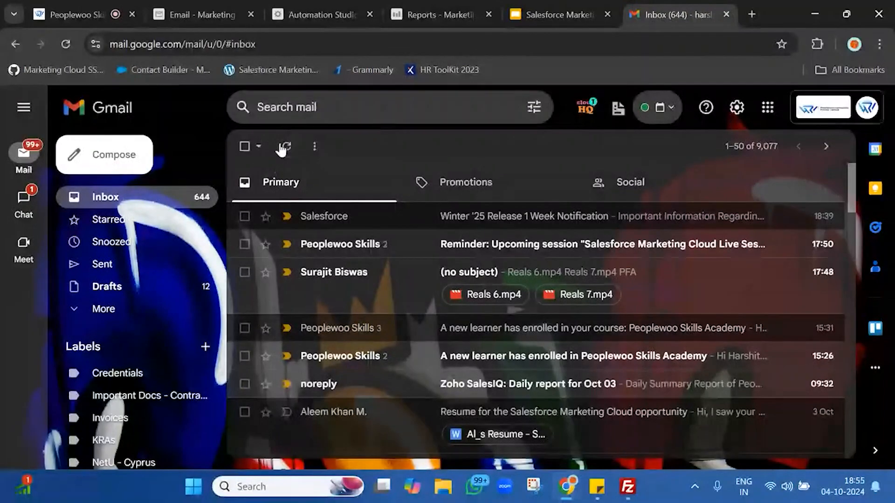
pyautogui.click(425, 7)
pyautogui.scroll(-5, 362, 325)
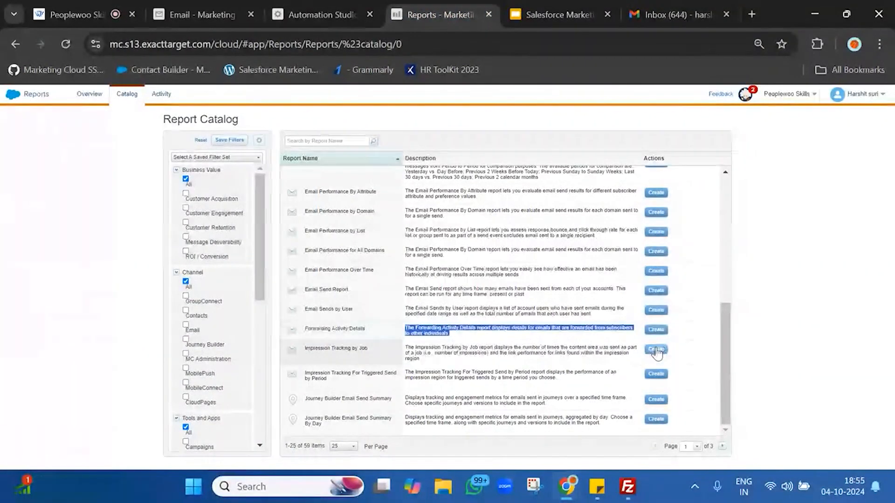
pyautogui.scroll(5, 331, 286)
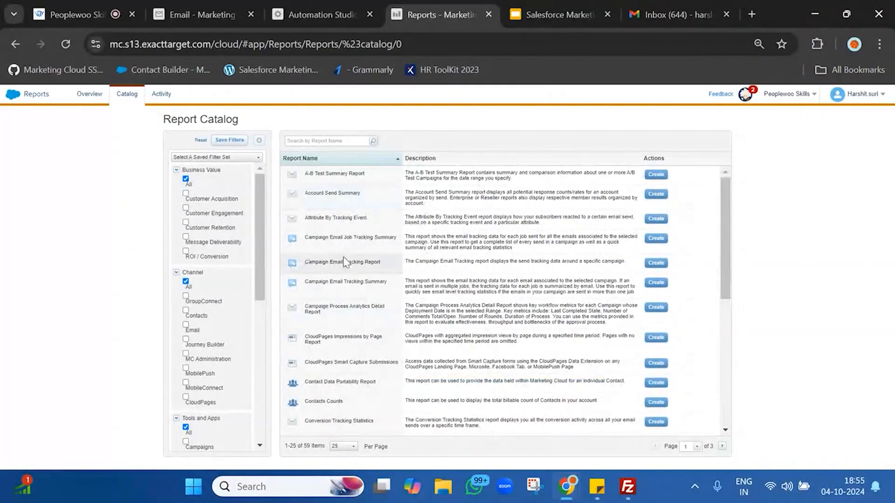
pyautogui.scroll(-5, 344, 274)
pyautogui.click(344, 447)
pyautogui.click(335, 437)
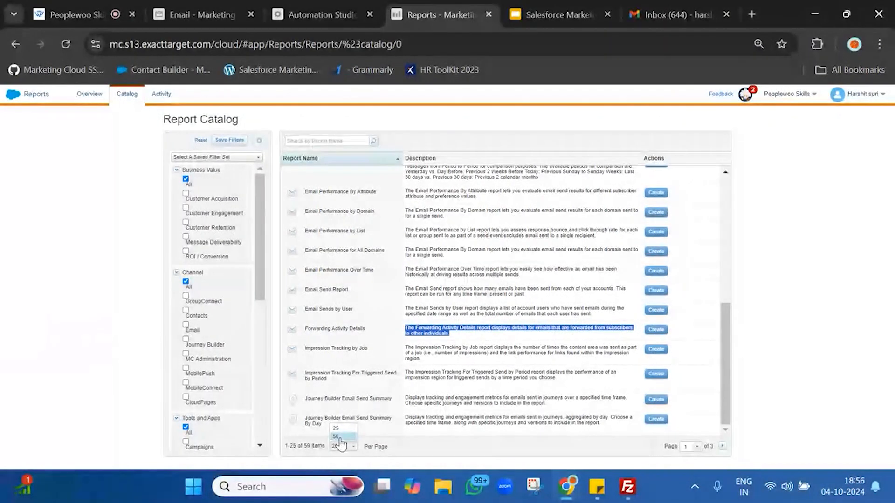
pyautogui.scroll(-5, 362, 381)
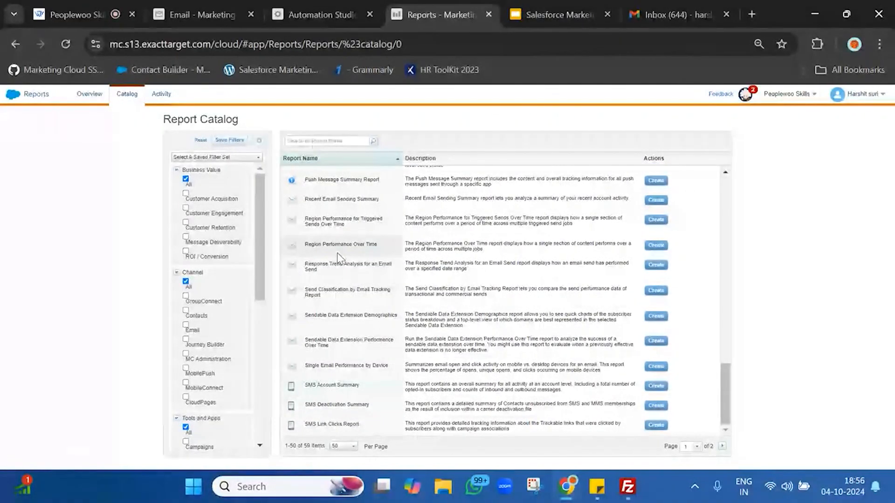
pyautogui.click(671, 15)
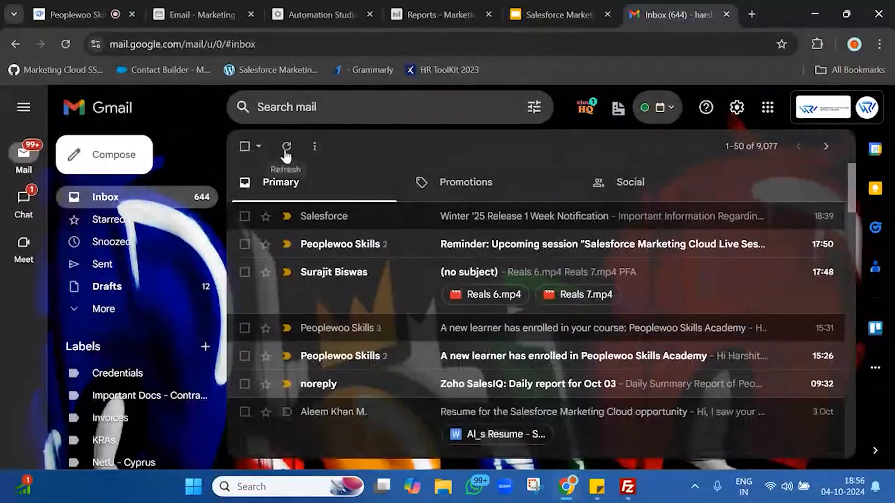
pyautogui.click(325, 12)
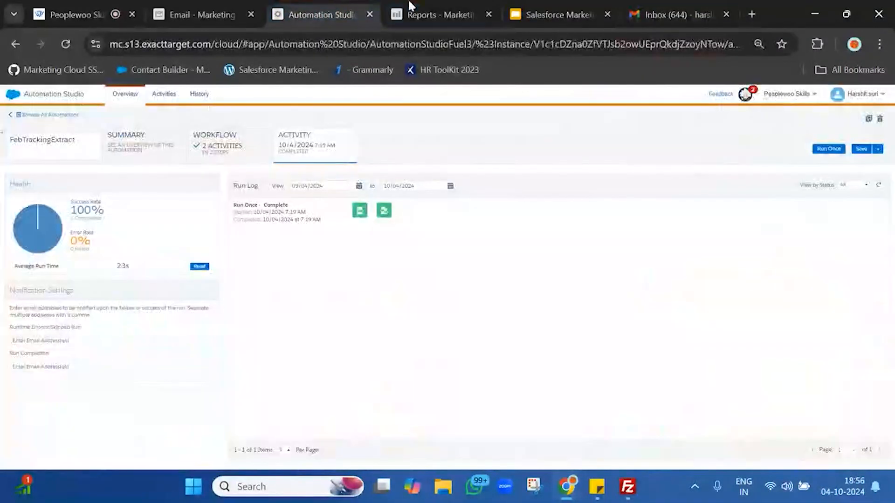
pyautogui.click(440, 12)
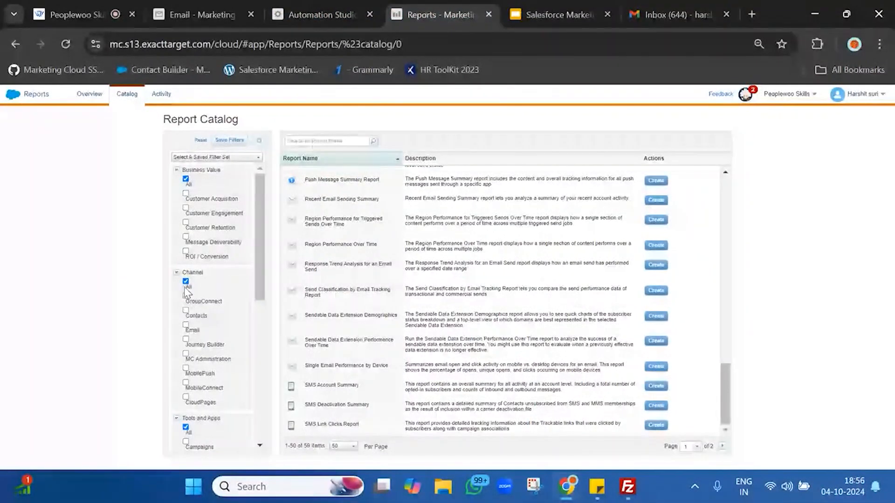
# Filter the catalog to Email reports, then to CloudPages reports, clearing each filter afterwards.
pyautogui.click(186, 326)
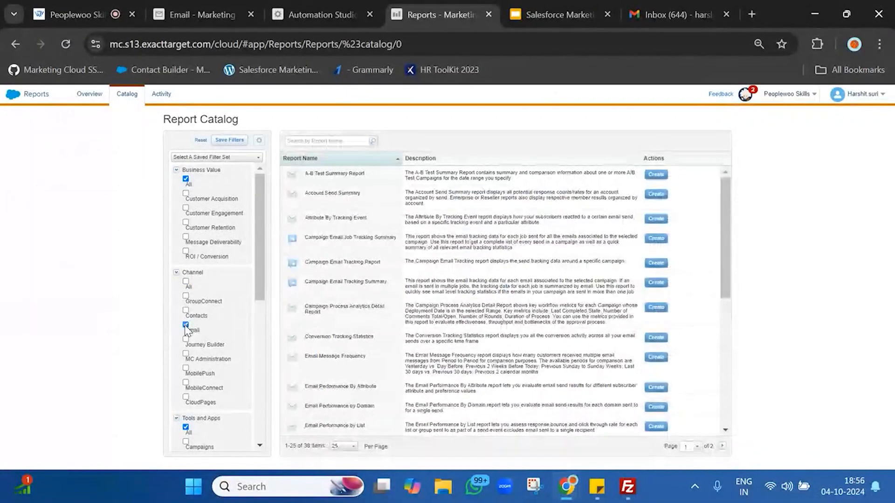
pyautogui.click(186, 326)
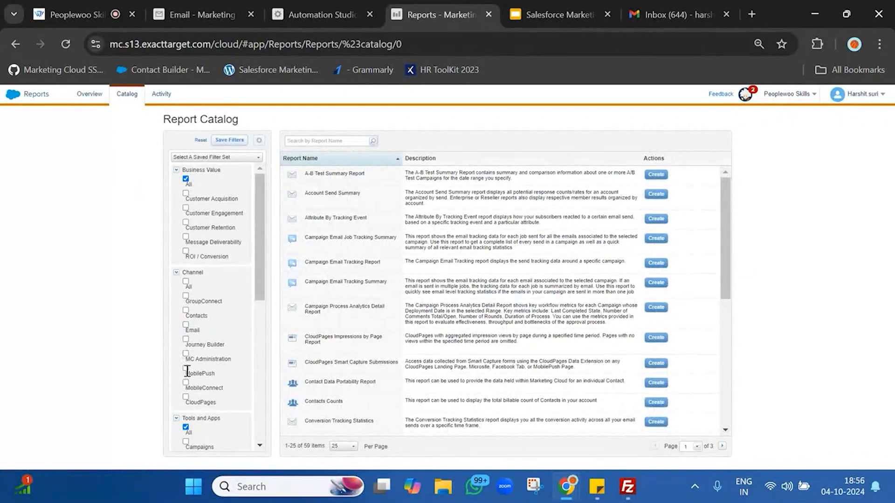
pyautogui.scroll(-3, 185, 370)
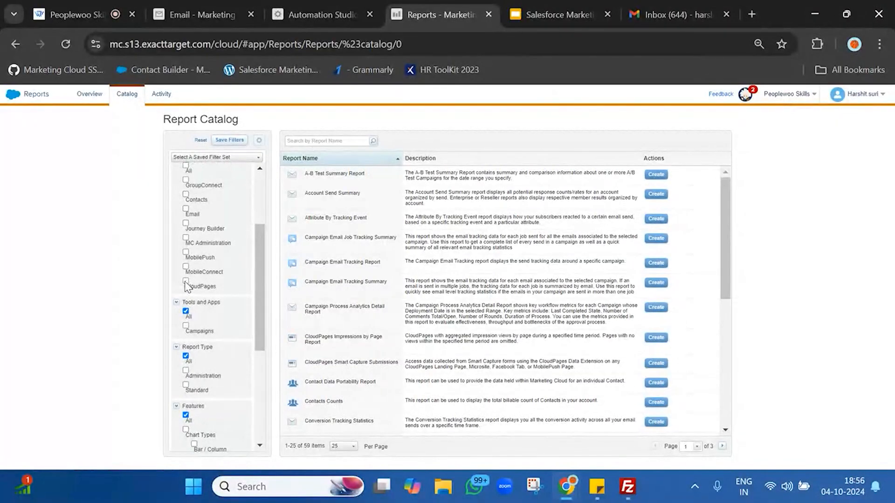
pyautogui.click(186, 282)
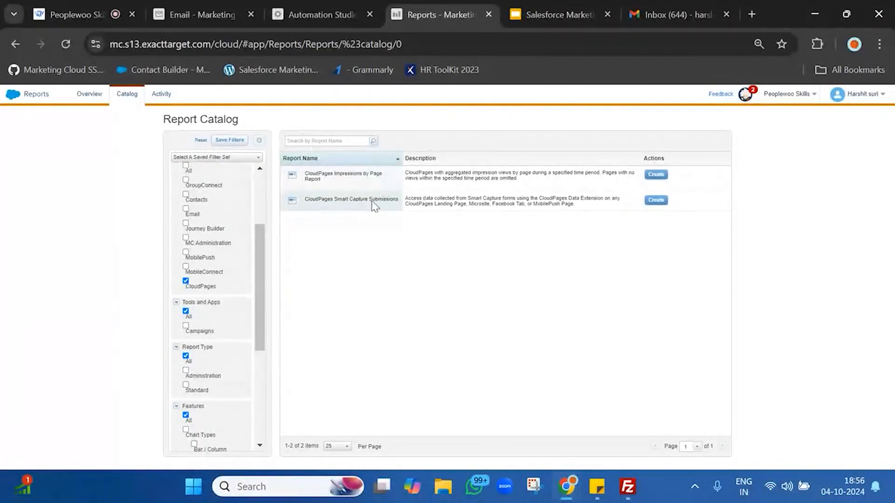
pyautogui.moveTo(365, 200); pyautogui.dragTo(483, 211)
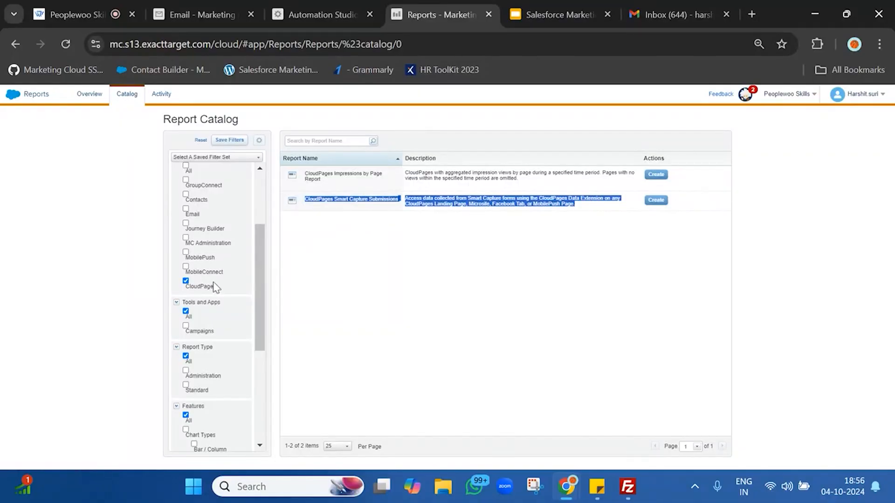
pyautogui.click(185, 282)
# Refresh Gmail, open the noreply AccountSendSummary email and download its AccountSendSummary.csv attachment.
pyautogui.click(643, 14)
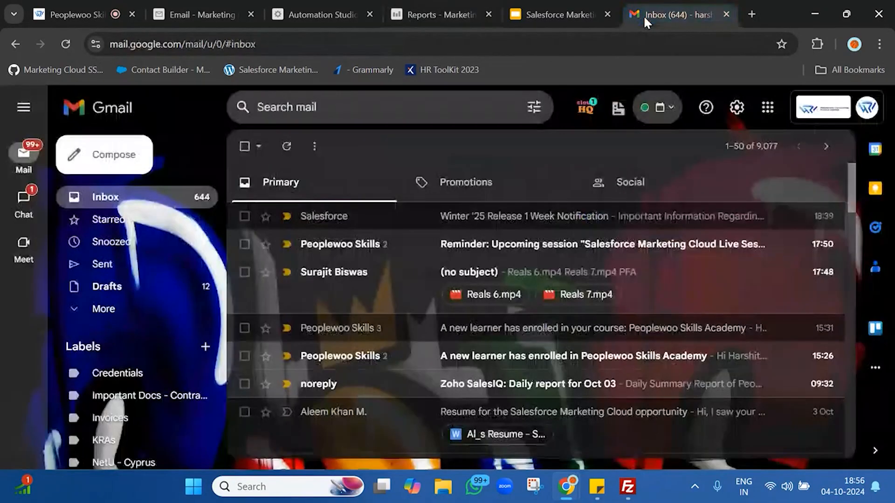
pyautogui.click(286, 147)
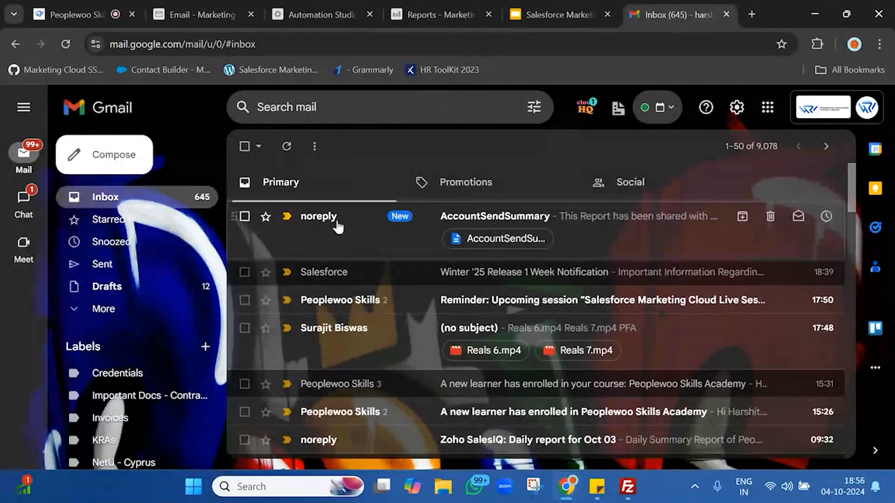
pyautogui.click(583, 230)
pyautogui.scroll(-3, 399, 365)
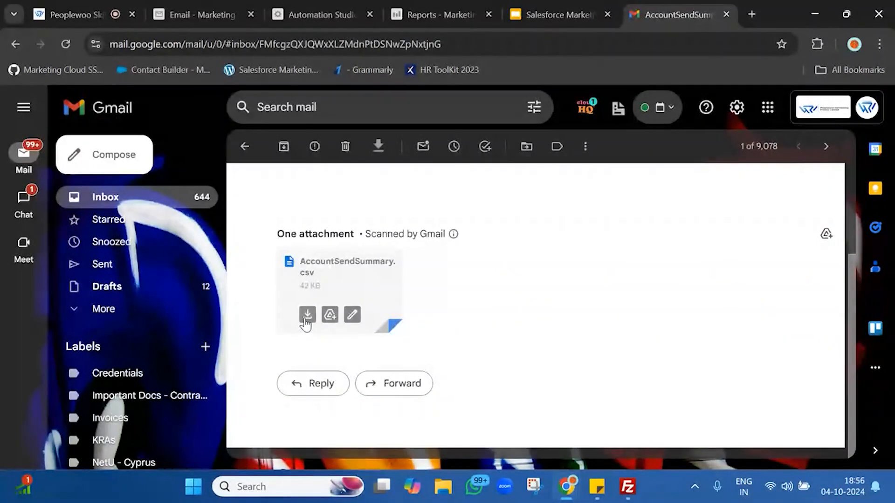
pyautogui.click(307, 316)
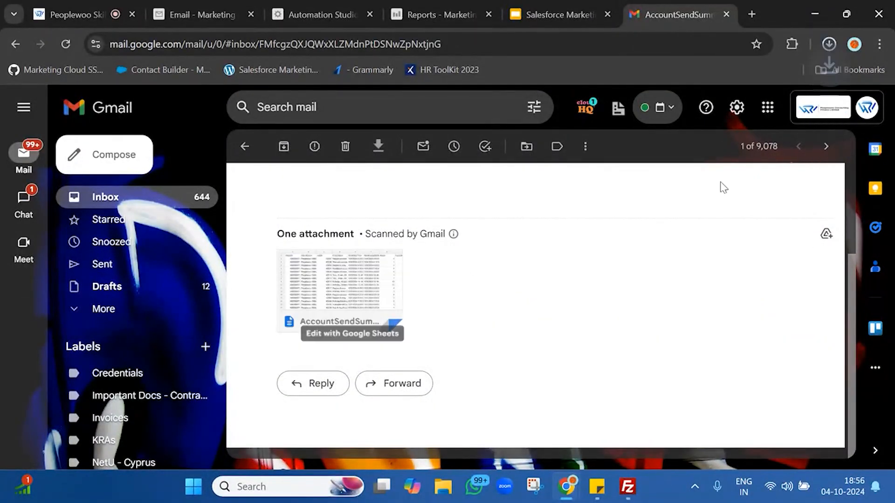
# Open AccountSendSummary (3) from the Downloads folder in Excel.
pyautogui.click(443, 498)
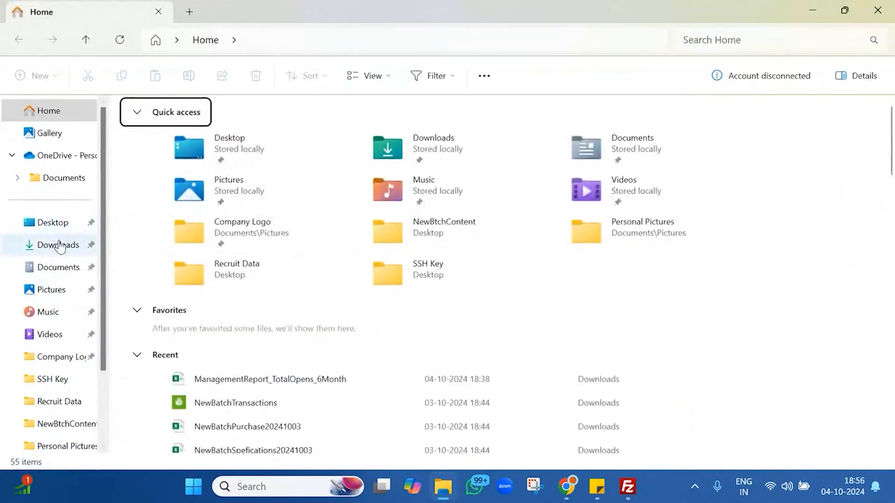
pyautogui.click(58, 244)
pyautogui.doubleClick(190, 144)
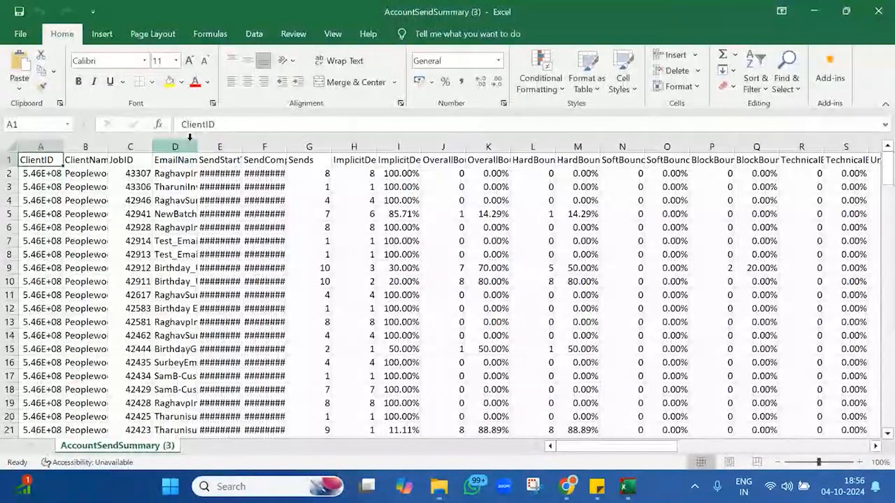
# Widen the ClientName, EmailName, column C and SendStartTime columns, then close Excel without saving.
pyautogui.moveTo(108, 143); pyautogui.dragTo(202, 142)
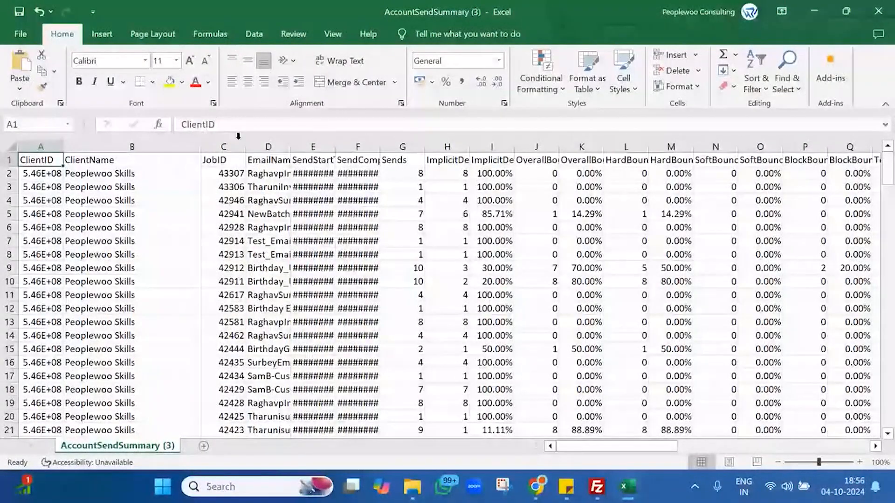
pyautogui.moveTo(291, 147); pyautogui.dragTo(427, 147)
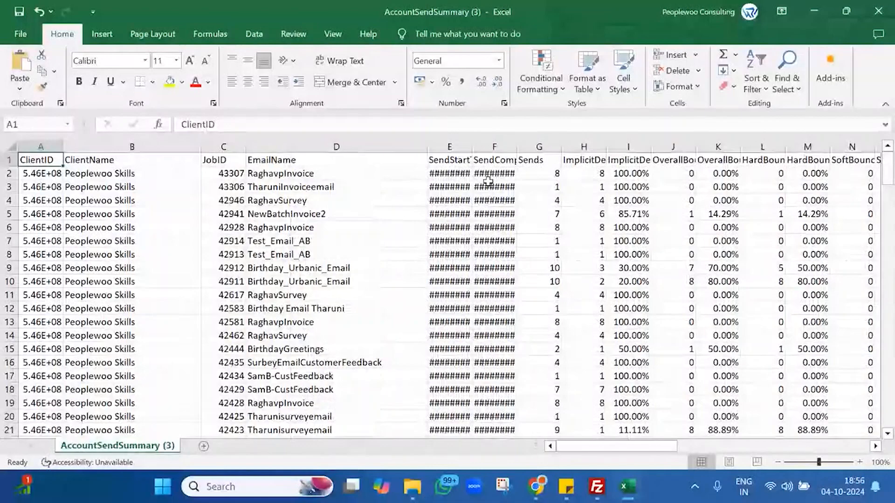
pyautogui.hscroll(7, 488, 181)
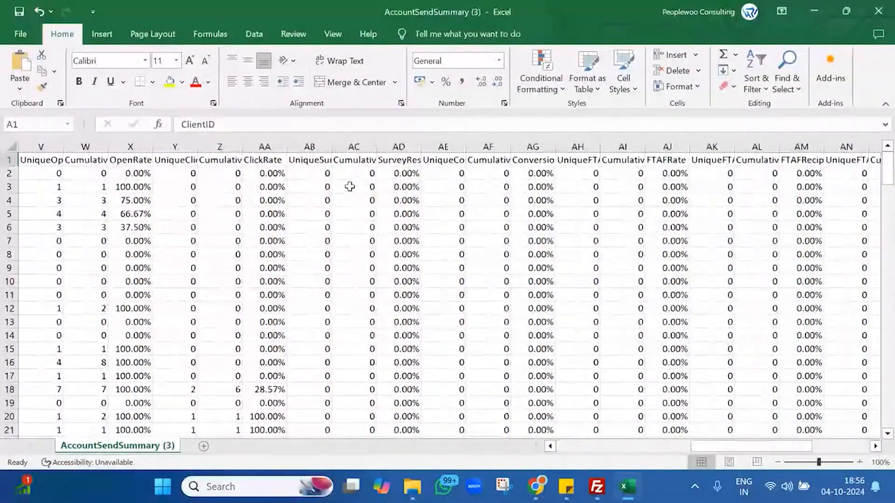
pyautogui.hscroll(-7, 350, 186)
pyautogui.moveTo(248, 147); pyautogui.dragTo(363, 148)
pyautogui.moveTo(588, 146); pyautogui.dragTo(749, 173)
pyautogui.hscroll(3, 639, 284)
pyautogui.hscroll(1, 640, 284)
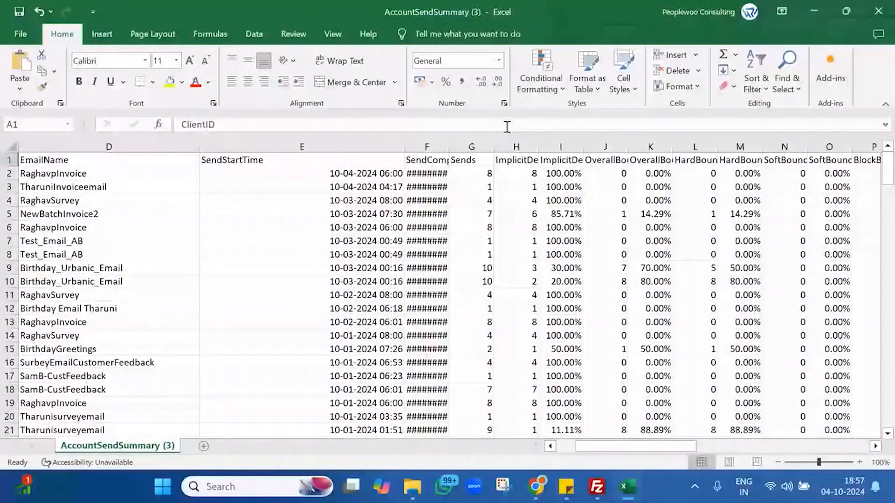
pyautogui.hscroll(15, 653, 250)
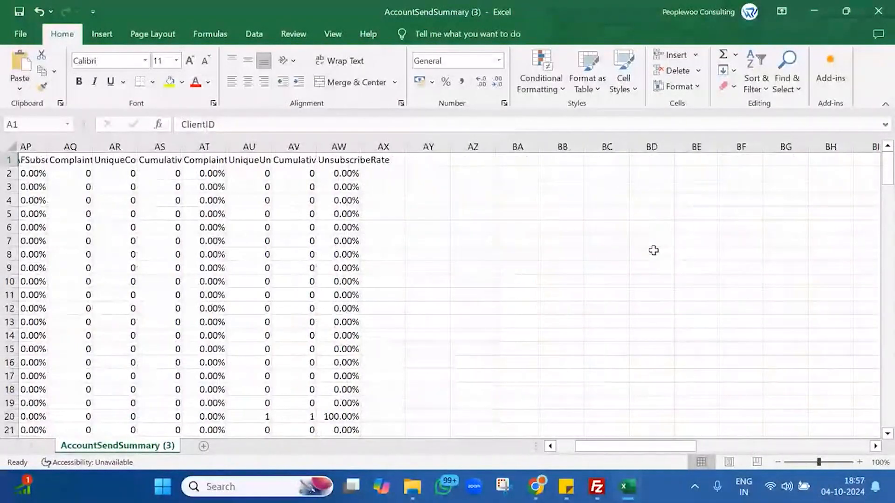
pyautogui.click(878, 11)
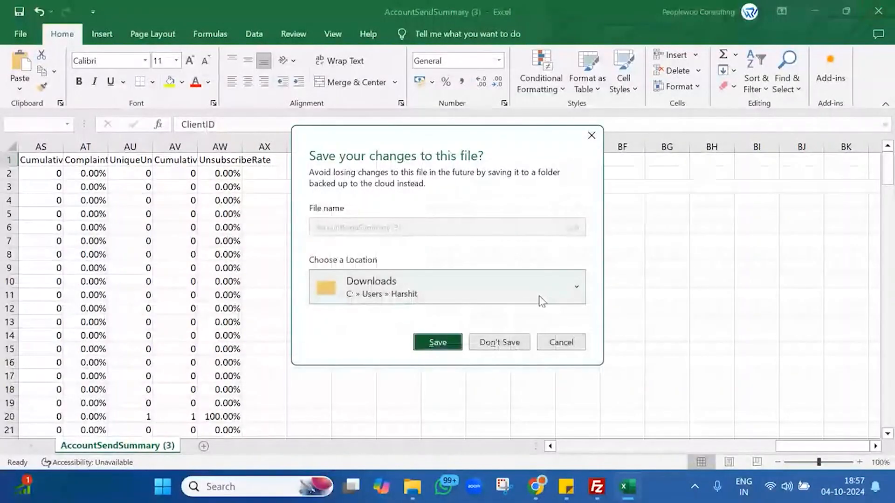
pyautogui.click(498, 343)
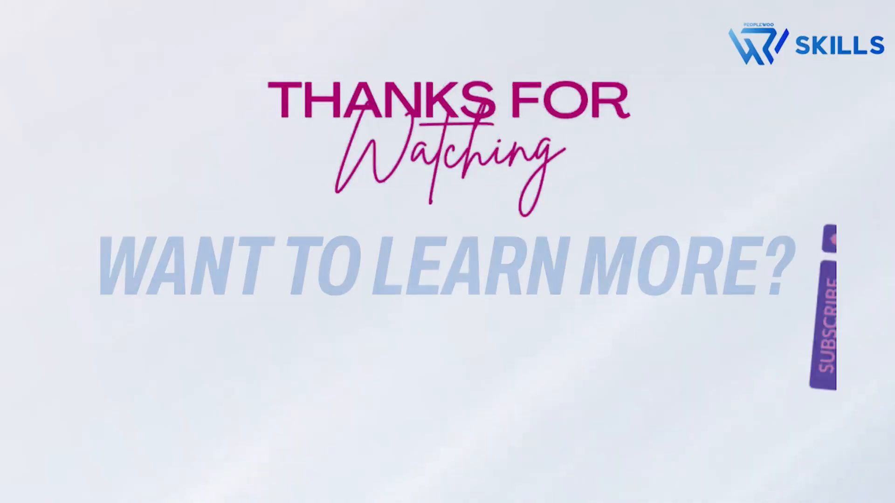